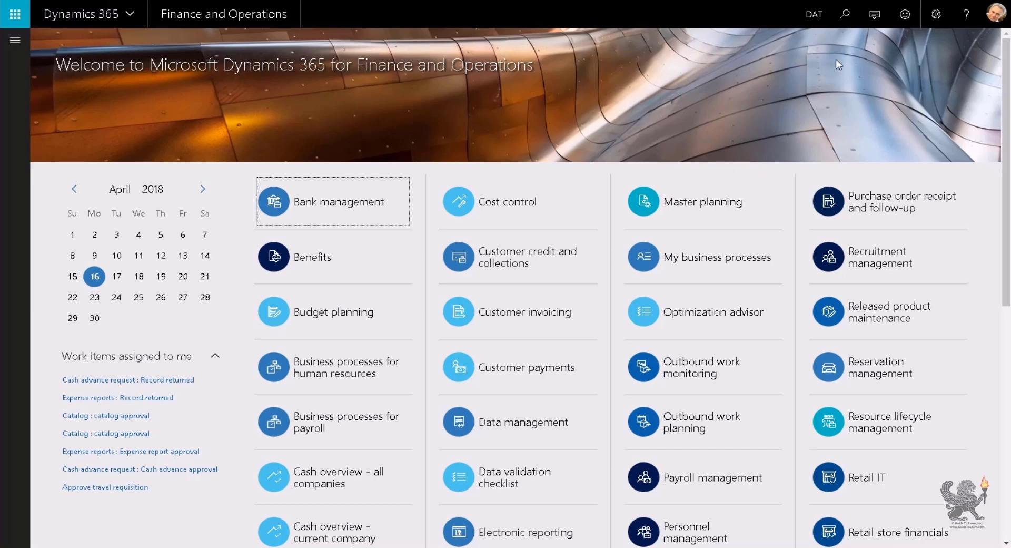
Switch the current company to PELI (Pelican Coast).
left_click(823, 18)
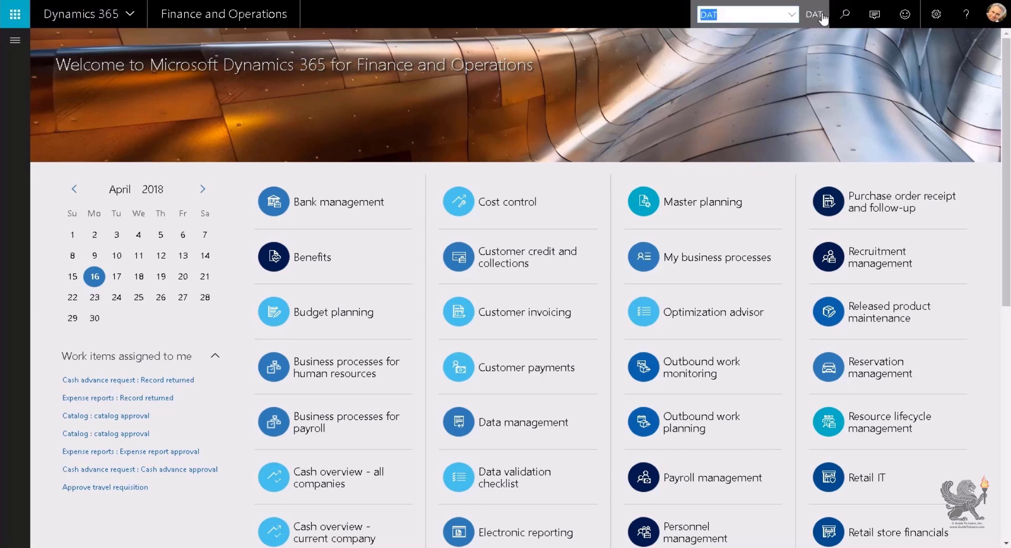
left_click(792, 16)
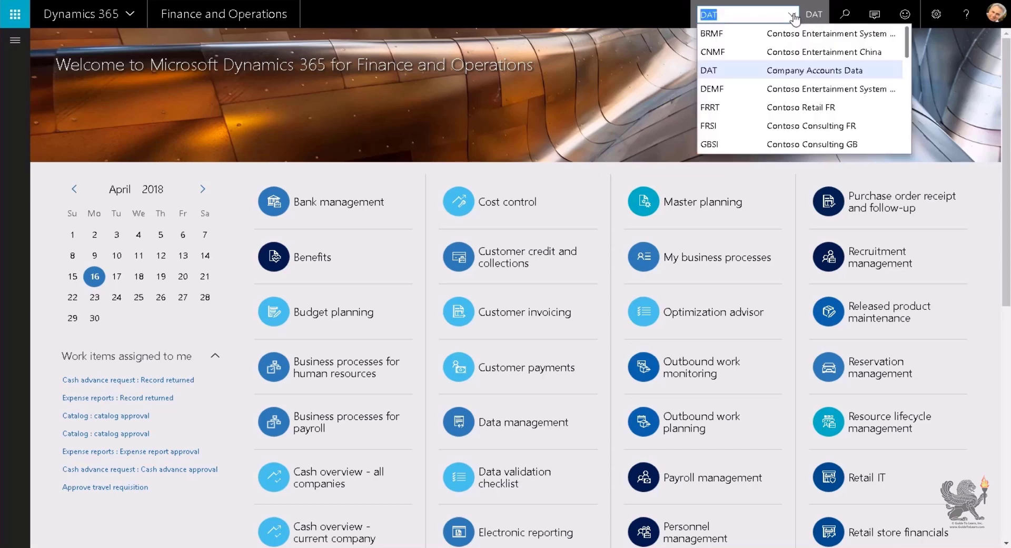
scroll(787, 73, "down", 3)
scroll(785, 88, "down", 1)
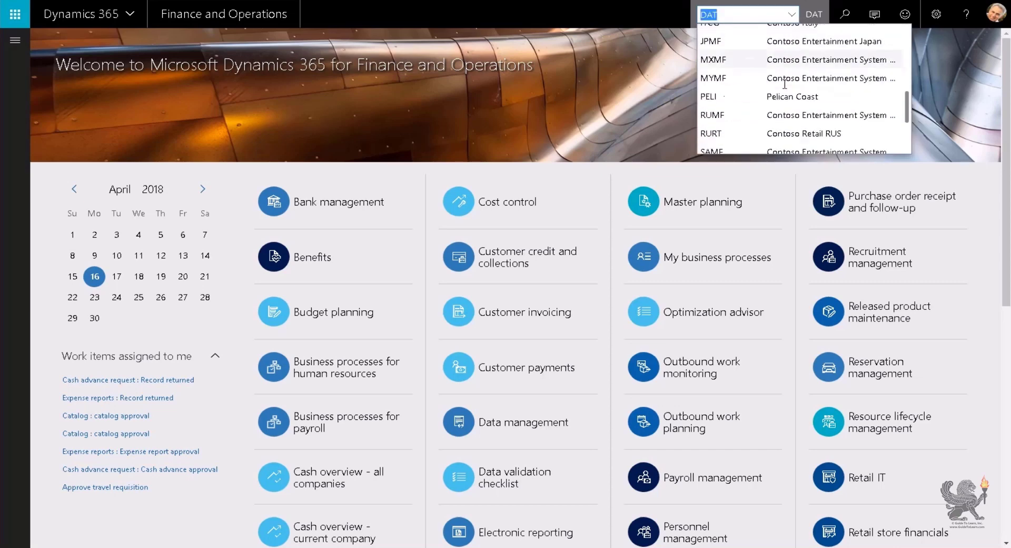
left_click(823, 133)
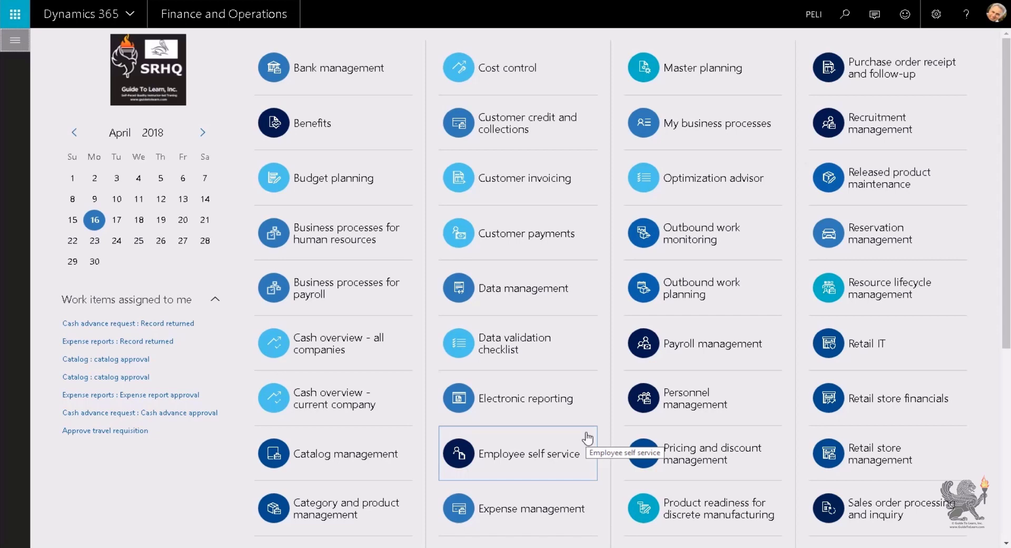
Open the navigation pane and look through the full list of modules, from Accounts payable to Warehouse management.
left_click(15, 40)
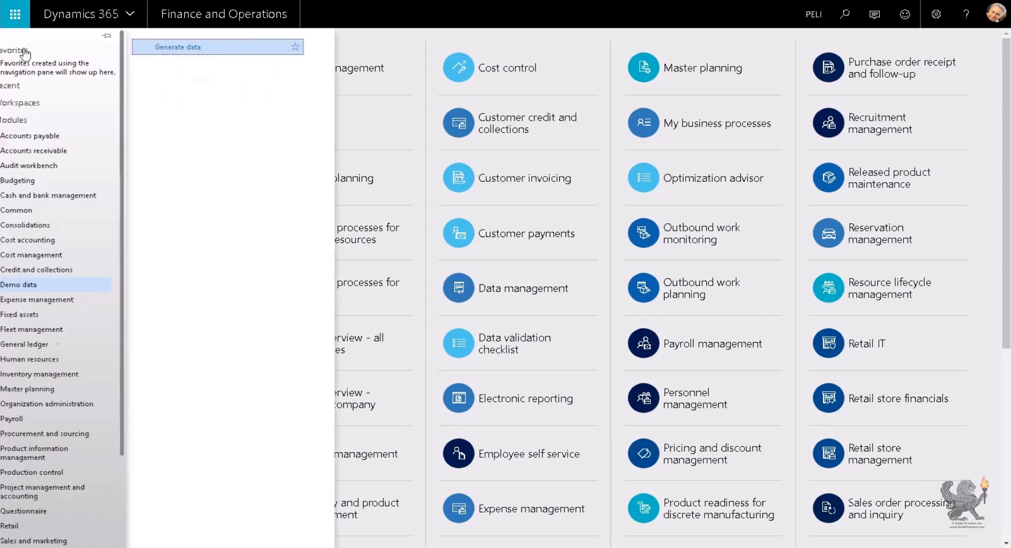
scroll(79, 421, "down", 3)
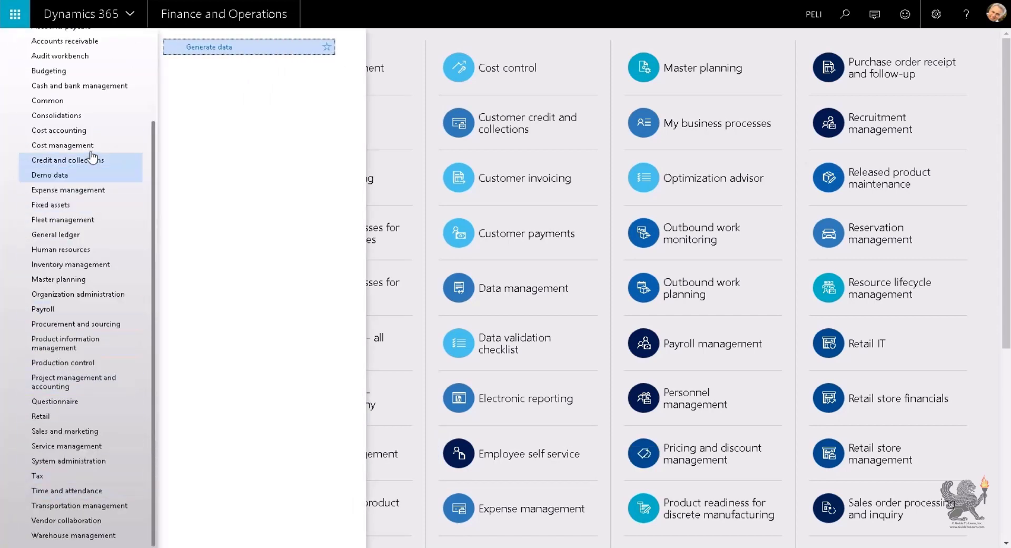
scroll(95, 287, "up", 3)
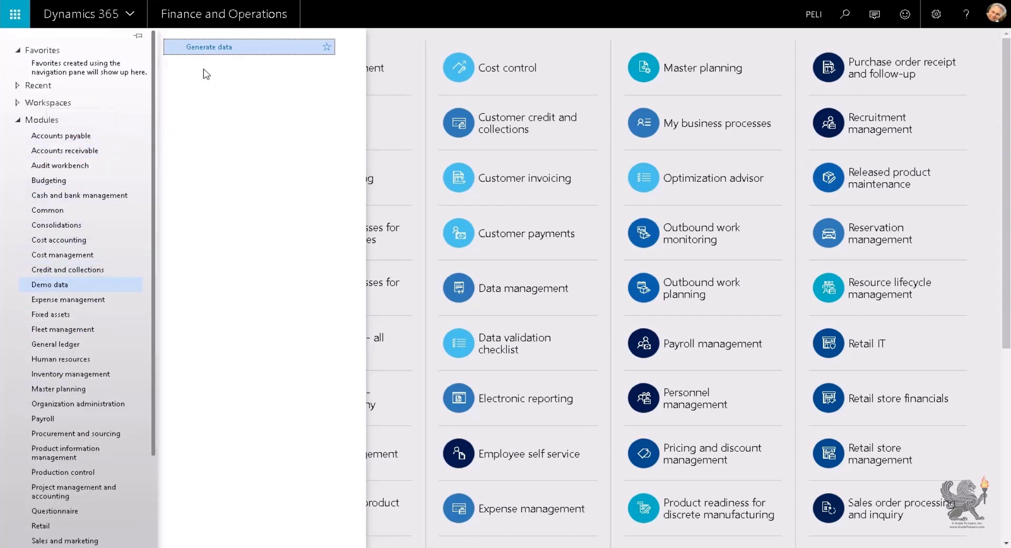
left_click(95, 123)
left_click(84, 123)
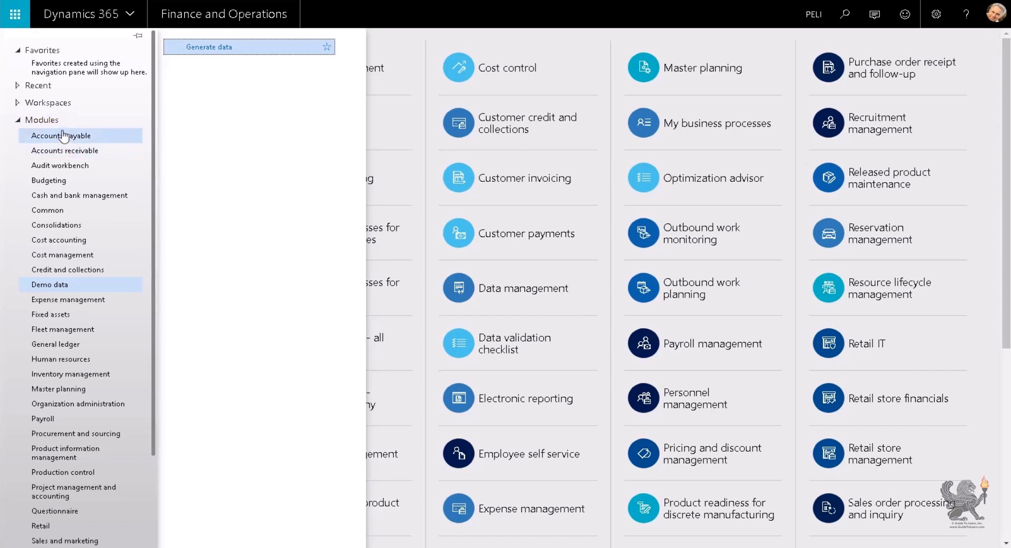
scroll(63, 508, "down", 2)
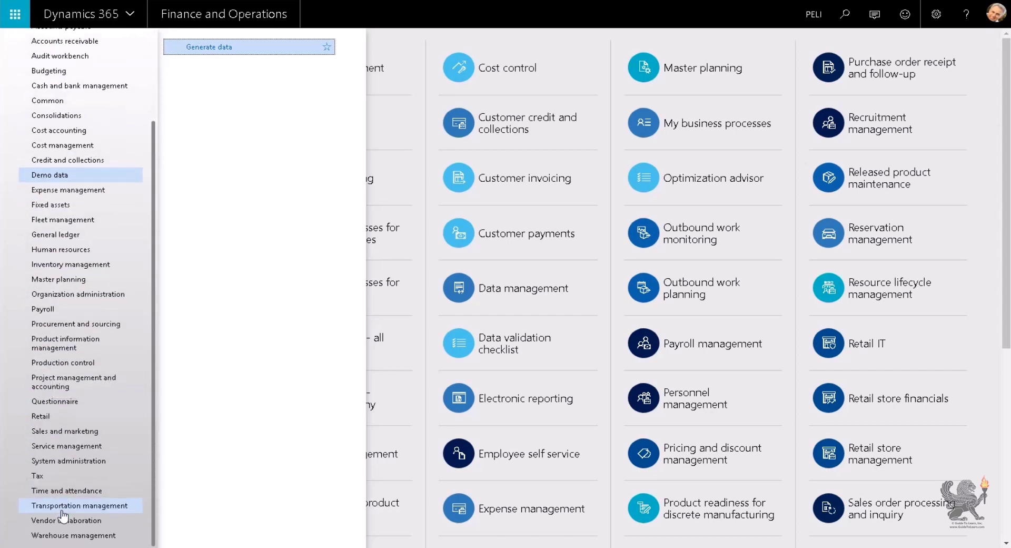
scroll(97, 400, "up", 2)
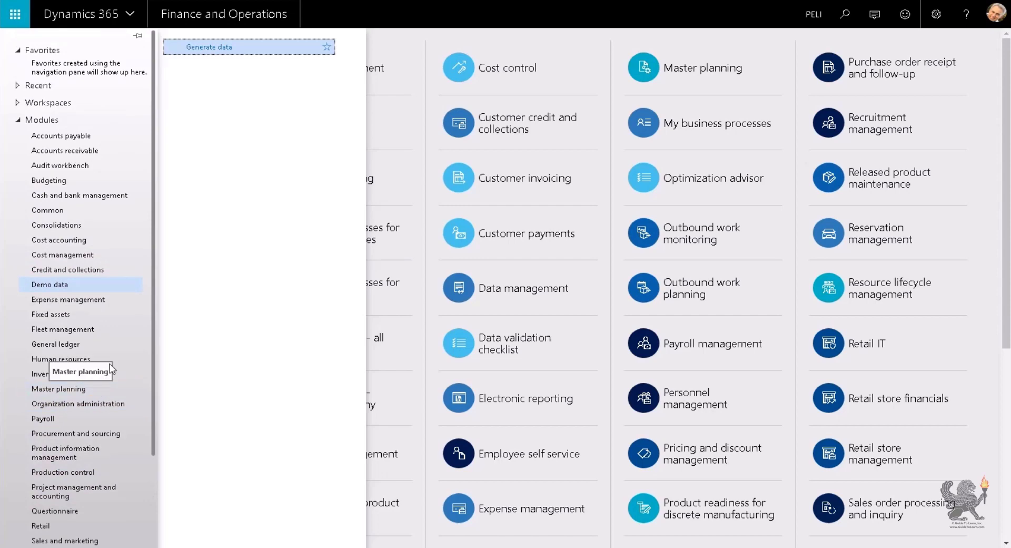
Examine the contents of the General ledger, Expense management and Demo data modules.
left_click(42, 344)
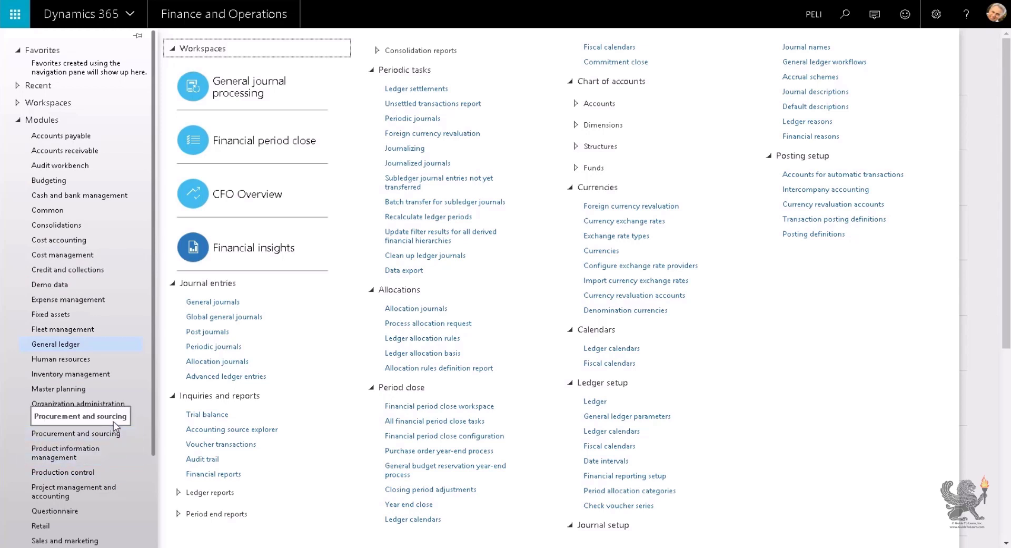
left_click(101, 304)
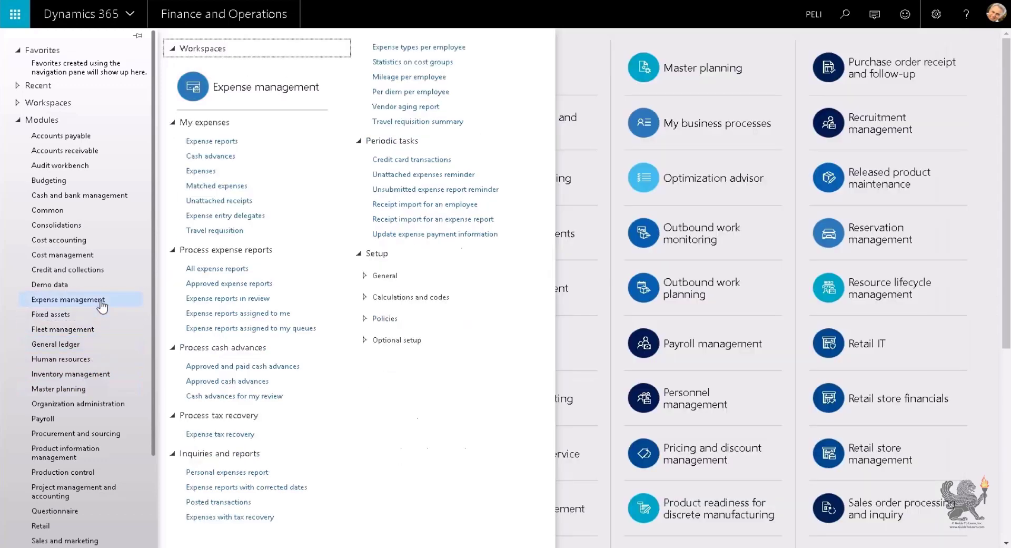
left_click(87, 284)
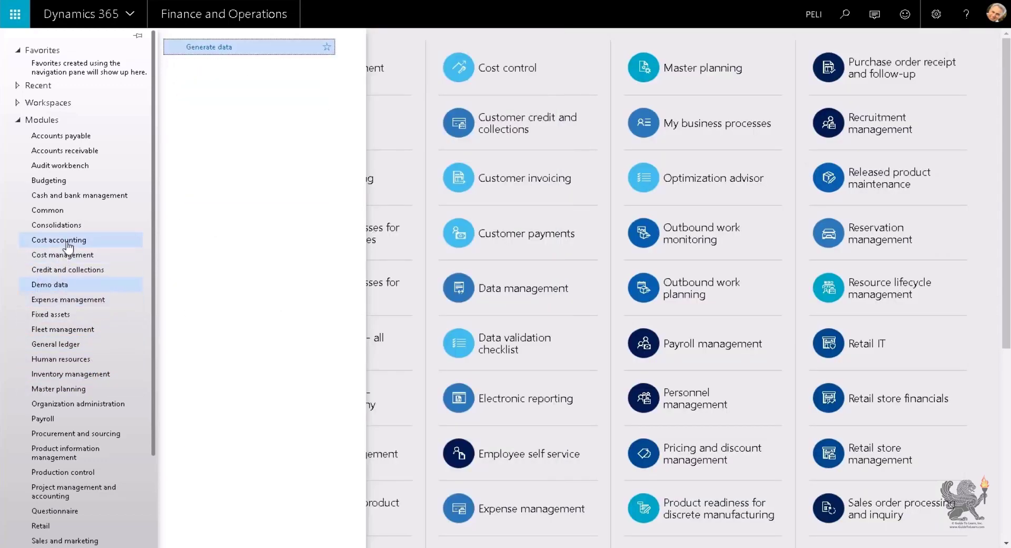
Compare the contents of the Cost accounting and Cost management modules.
left_click(67, 244)
left_click(75, 258)
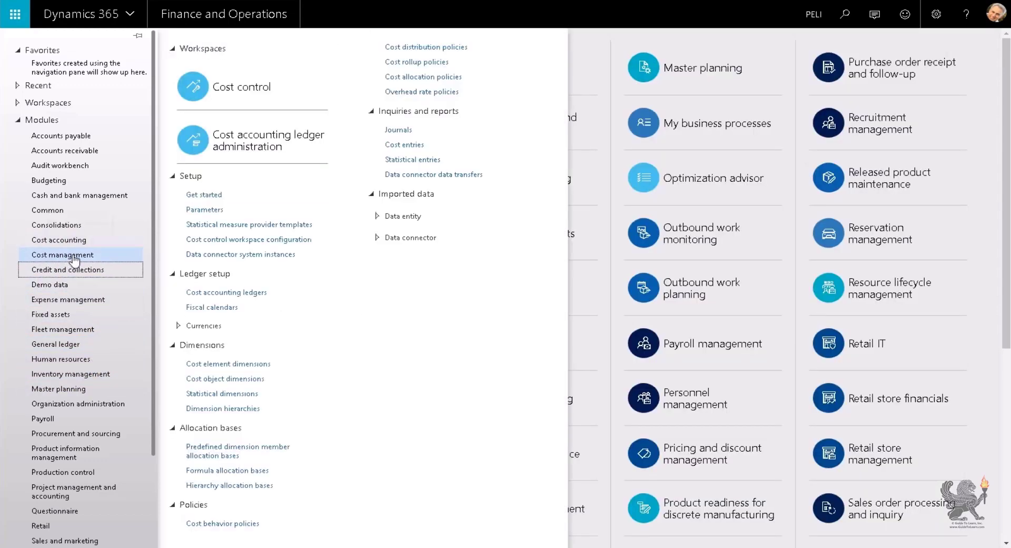
left_click(73, 244)
left_click(76, 257)
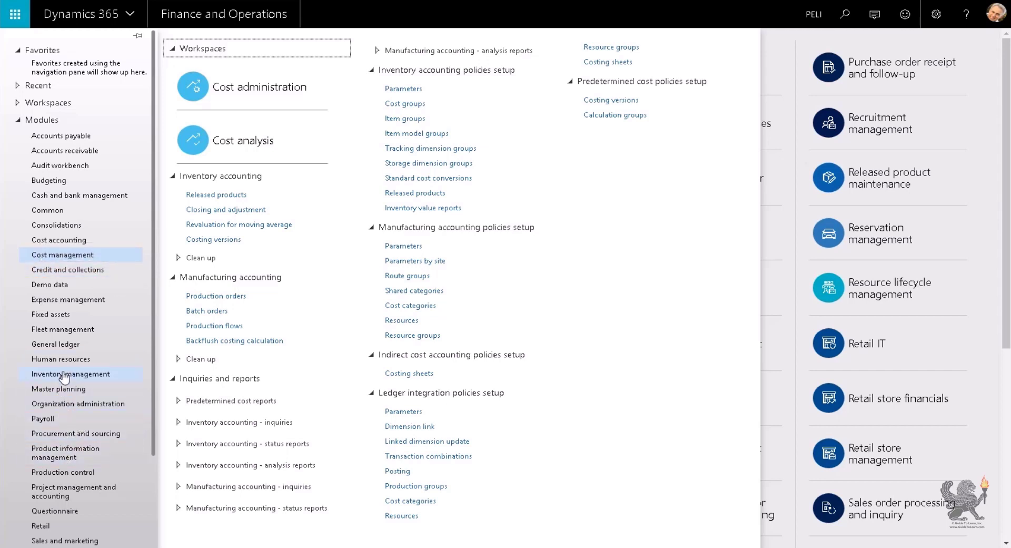
Examine the contents of the Production control and Procurement and sourcing modules.
left_click(84, 474)
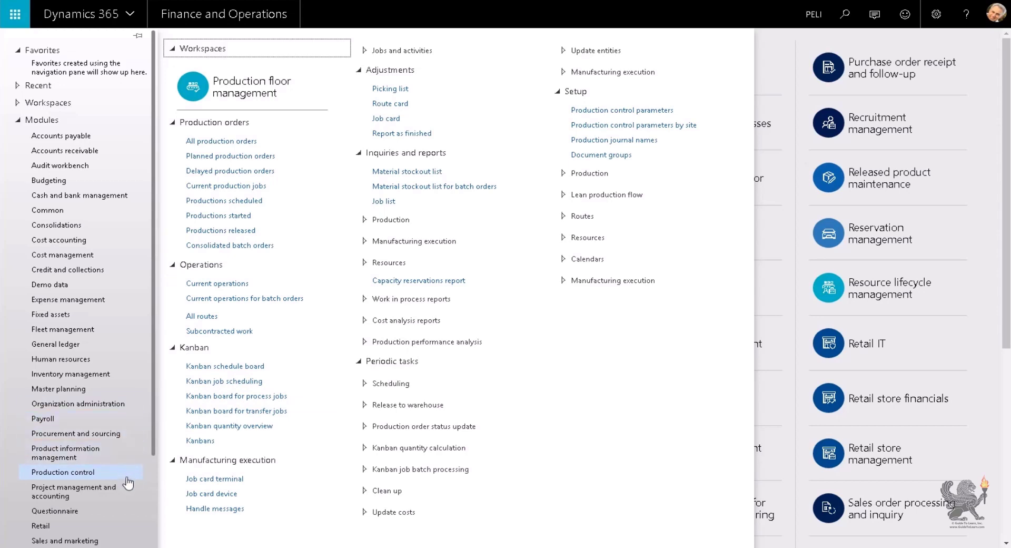
scroll(134, 463, "down", 2)
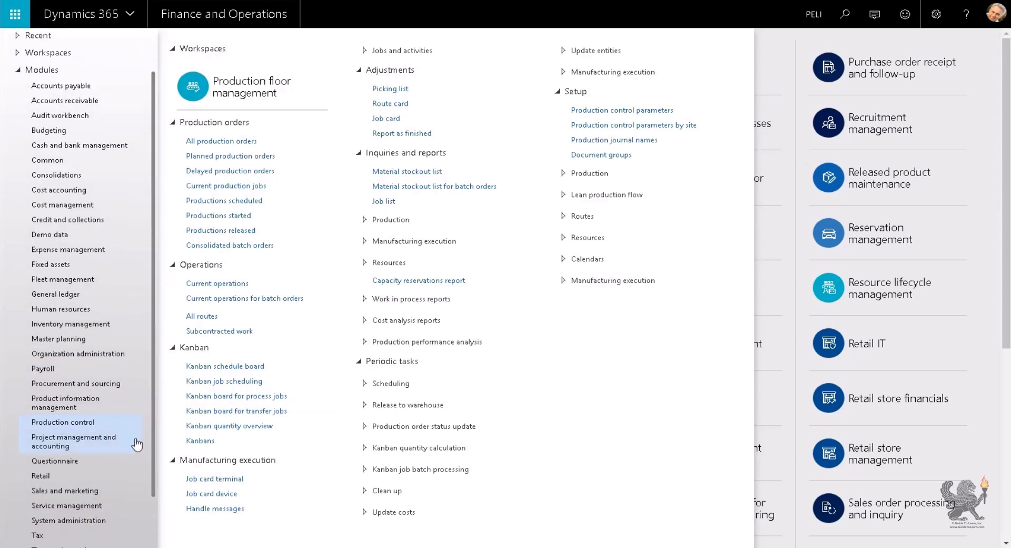
left_click(103, 390)
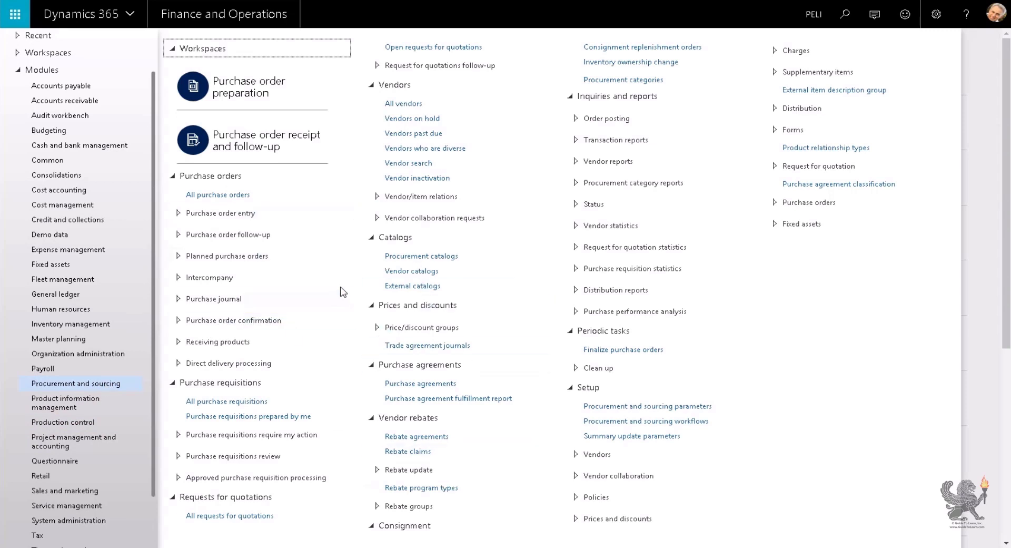
View the Organization hierarchy purposes page in Organization administration and close it.
left_click(121, 356)
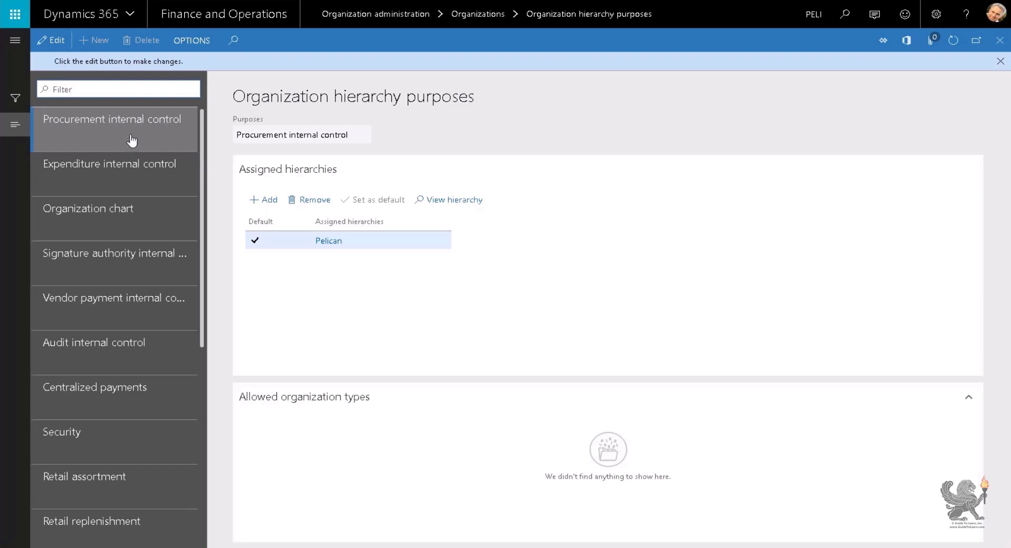
left_click(999, 40)
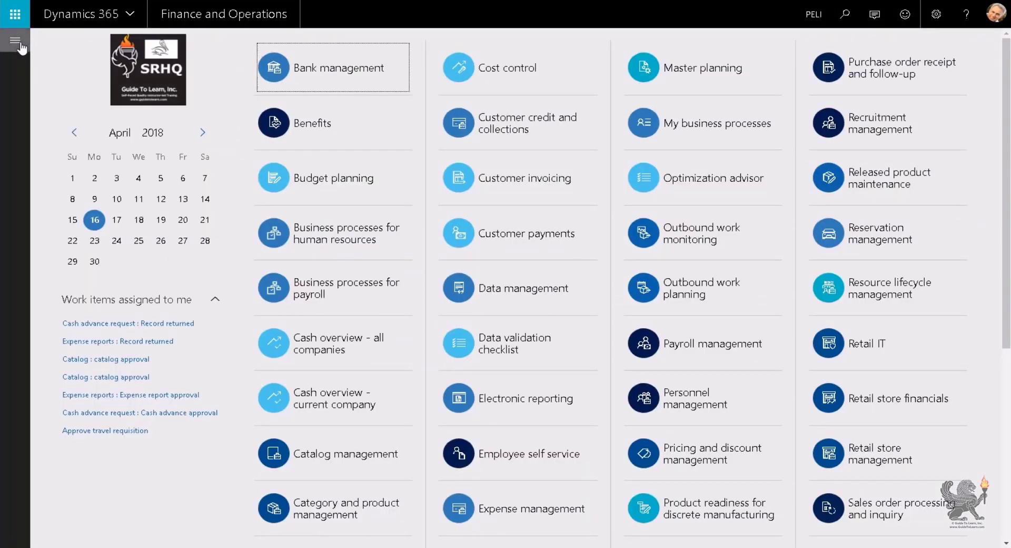
Reopen the module list and examine the Fleet management, Human resources, Payroll and Master planning modules.
left_click(15, 40)
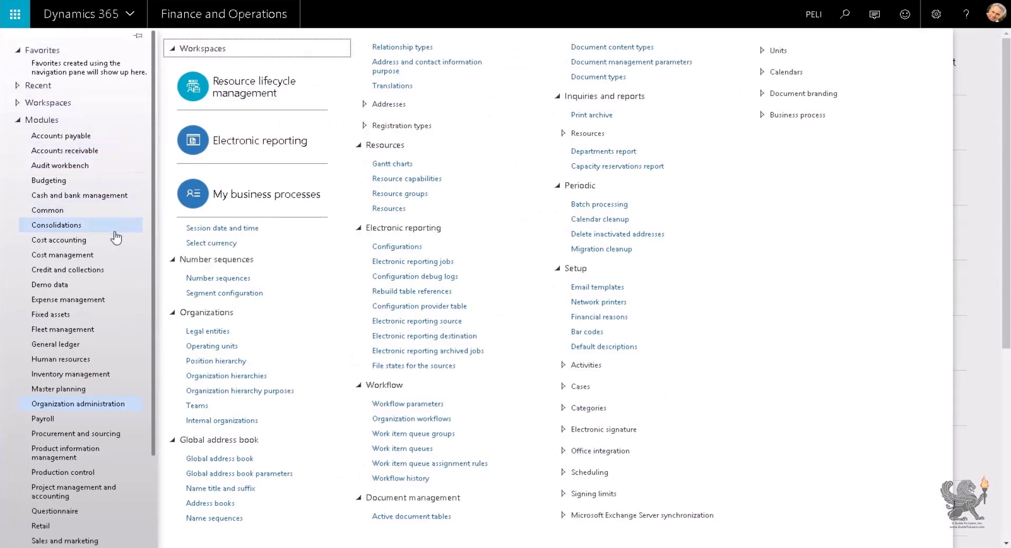
left_click(98, 330)
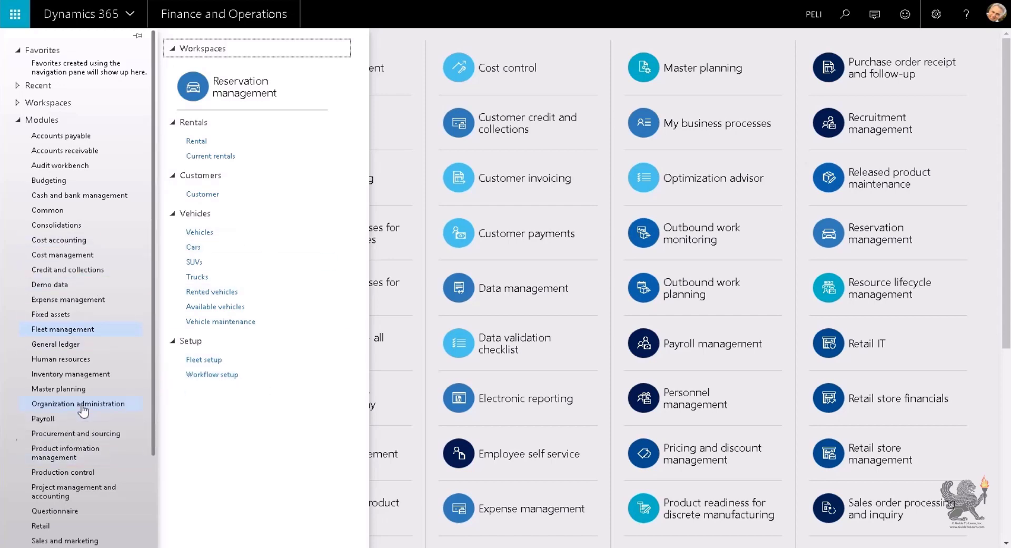
left_click(82, 372)
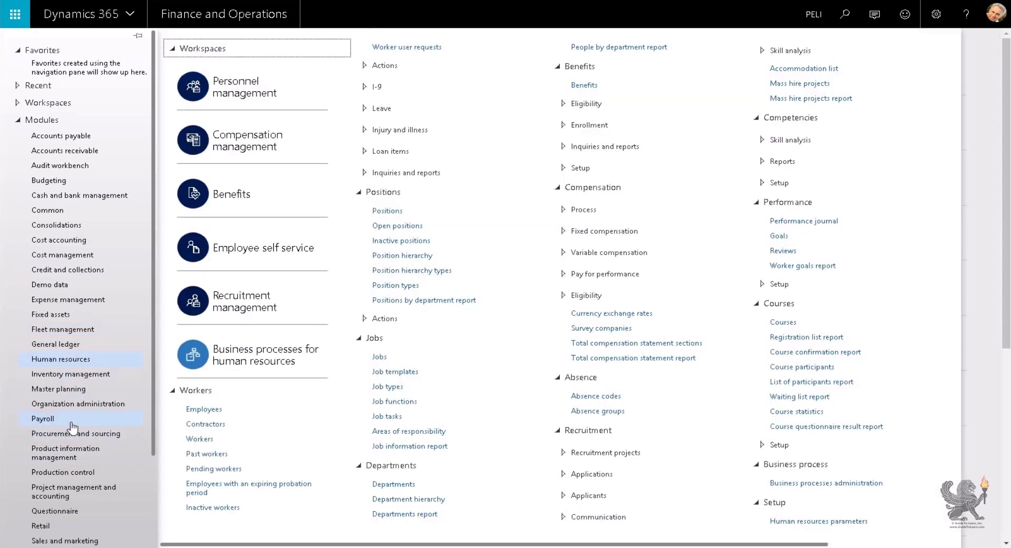
left_click(77, 420)
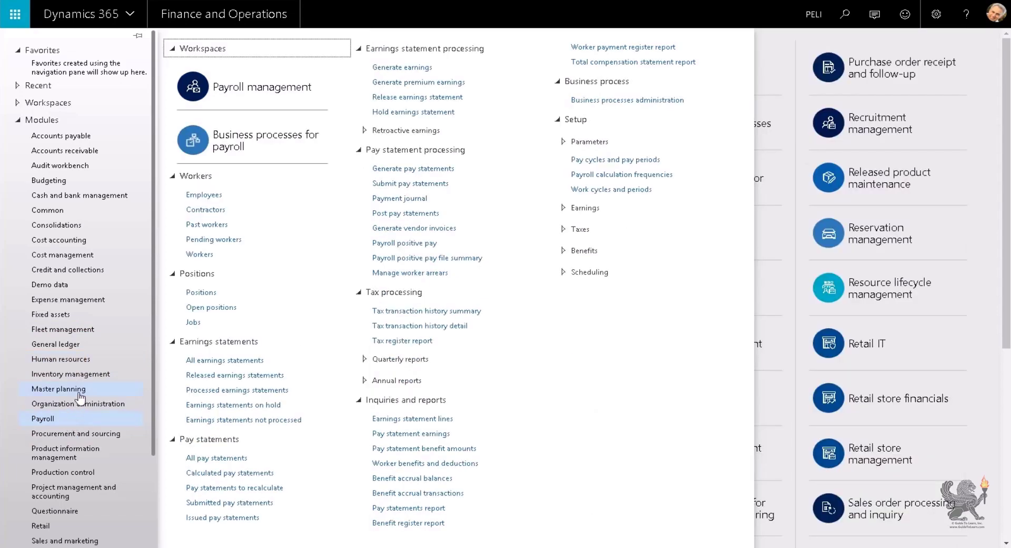
left_click(79, 391)
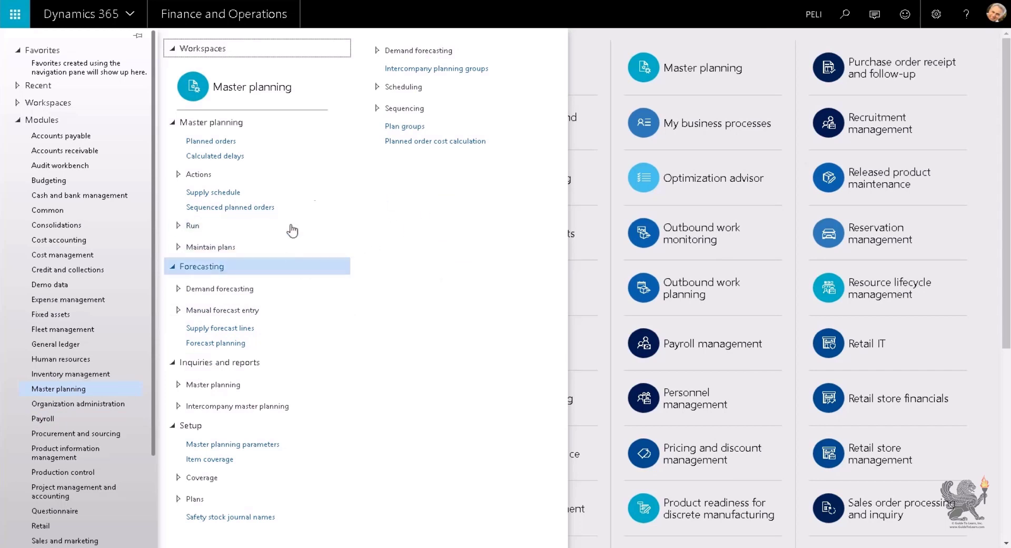
Examine the contents of the Warehouse management, Transportation management, Time and attendance, and Tax modules.
scroll(158, 388, "down", 1)
scroll(158, 388, "down", 3)
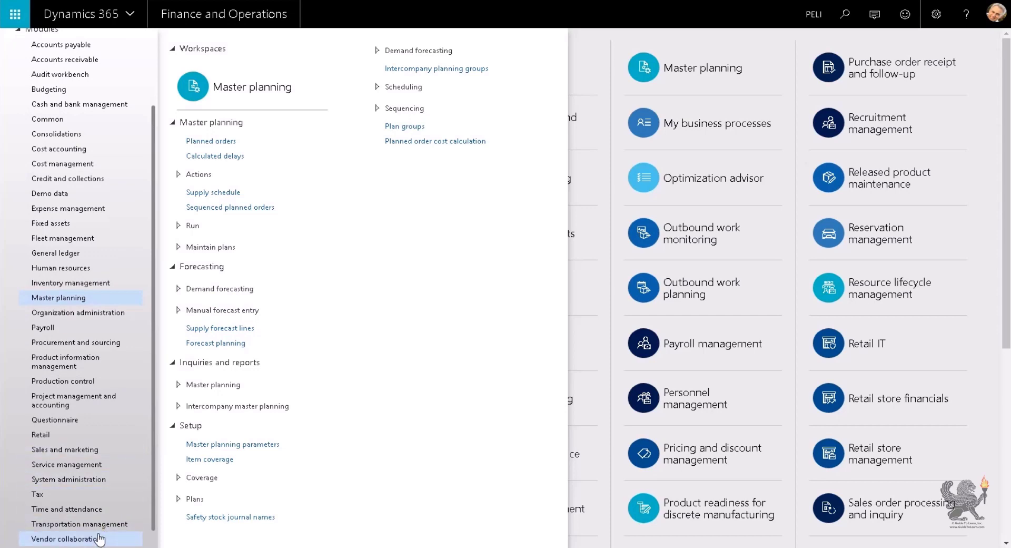
scroll(100, 538, "down", 1)
left_click(96, 537)
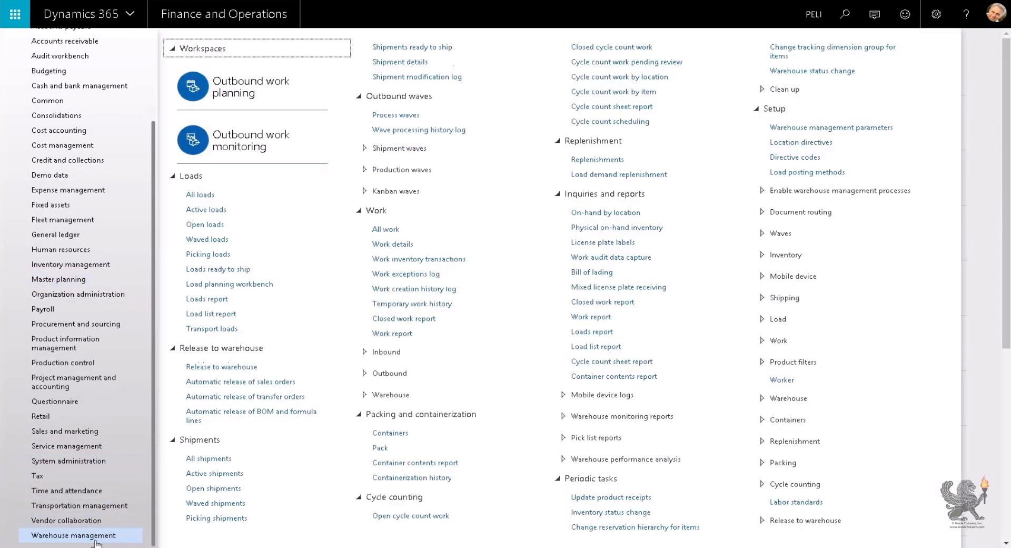
left_click(87, 506)
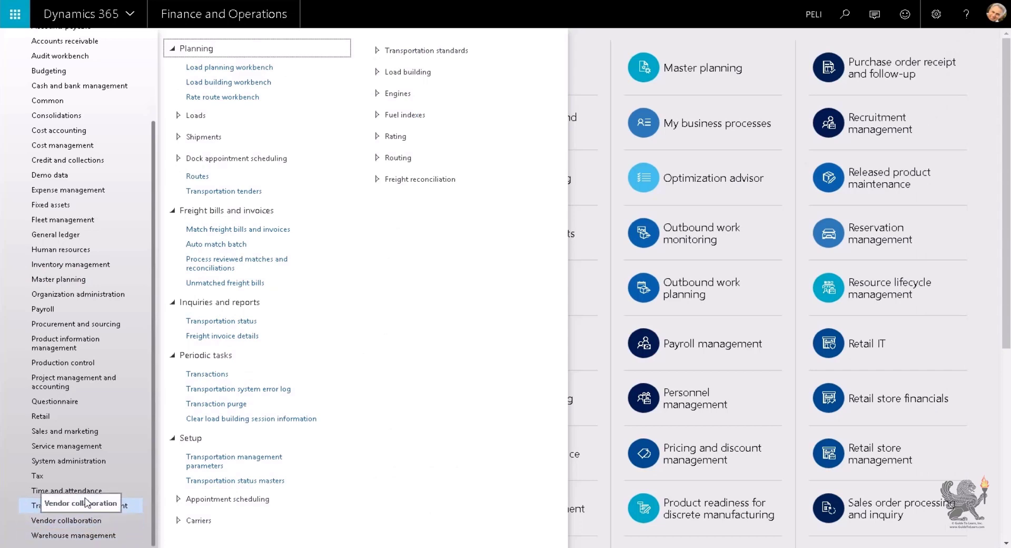
left_click(88, 495)
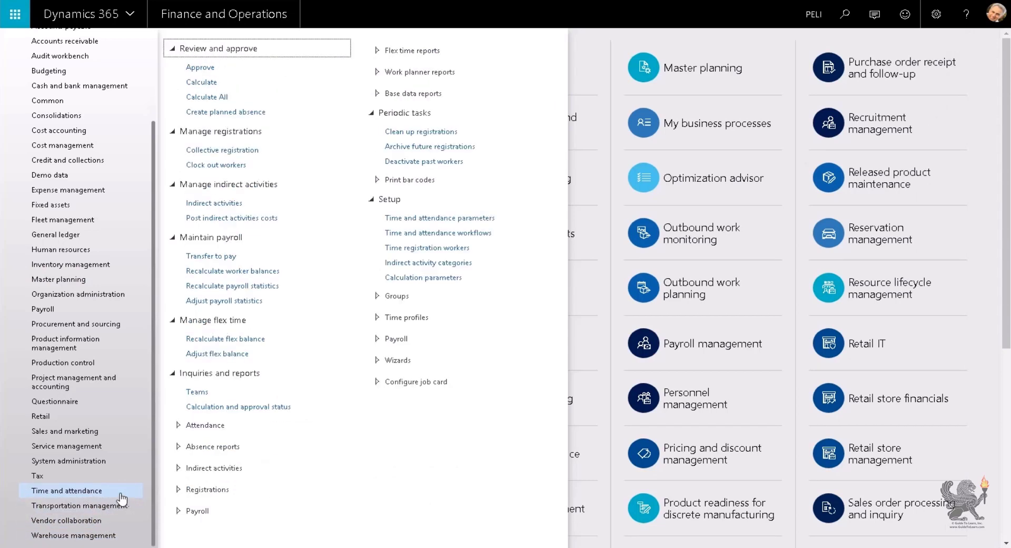
left_click(89, 478)
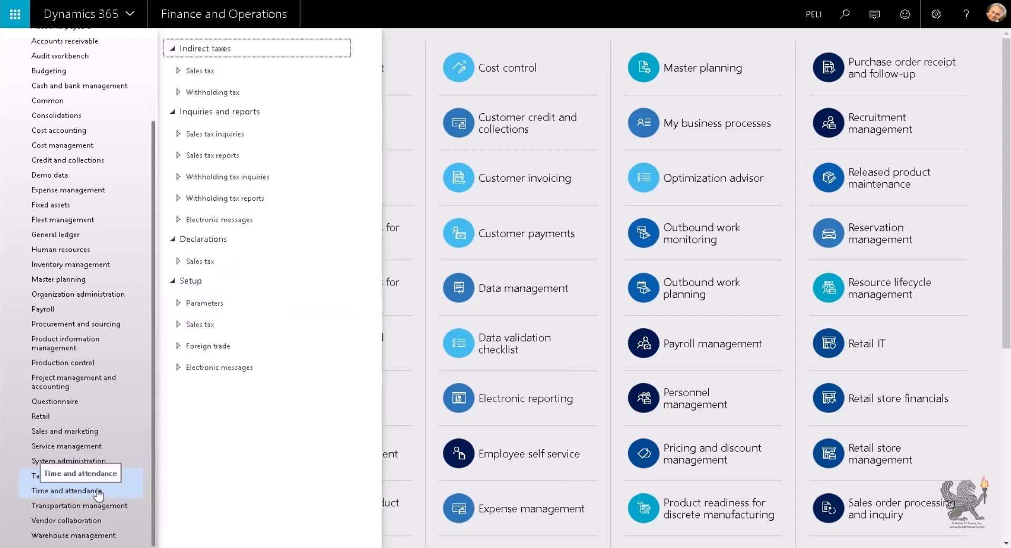
Examine the Sales and marketing, Product information management, Service management, and Project management and accounting modules.
left_click(92, 433)
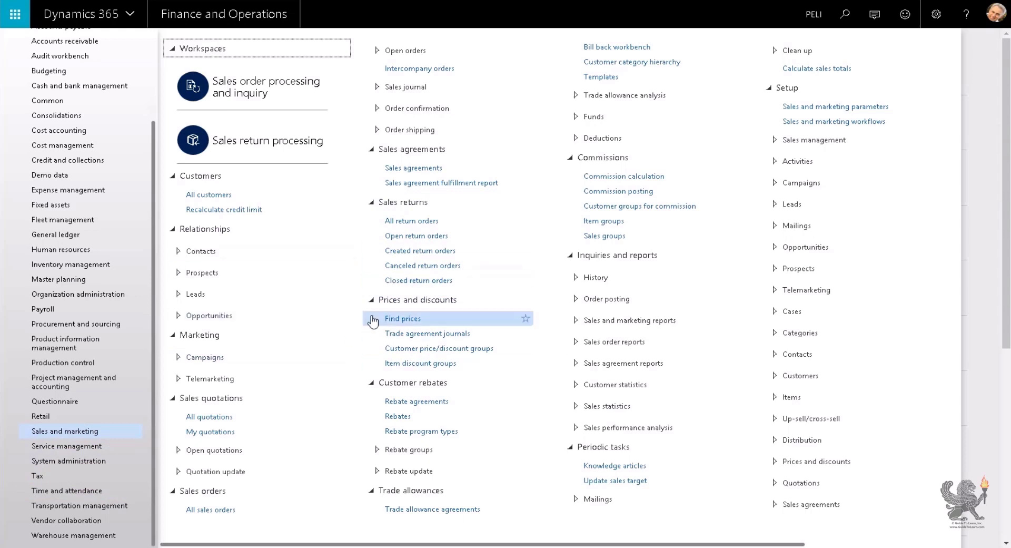
left_click(82, 343)
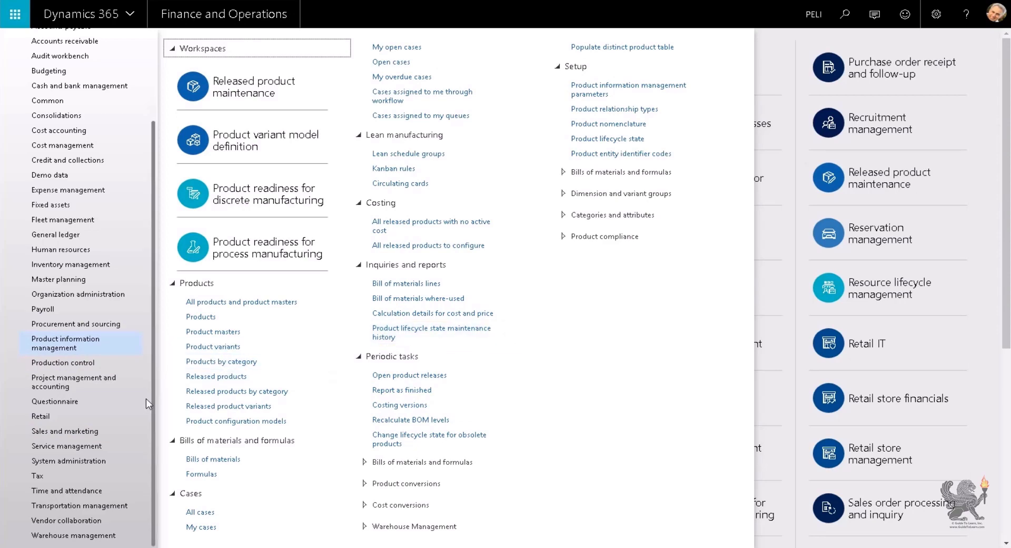
left_click(79, 445)
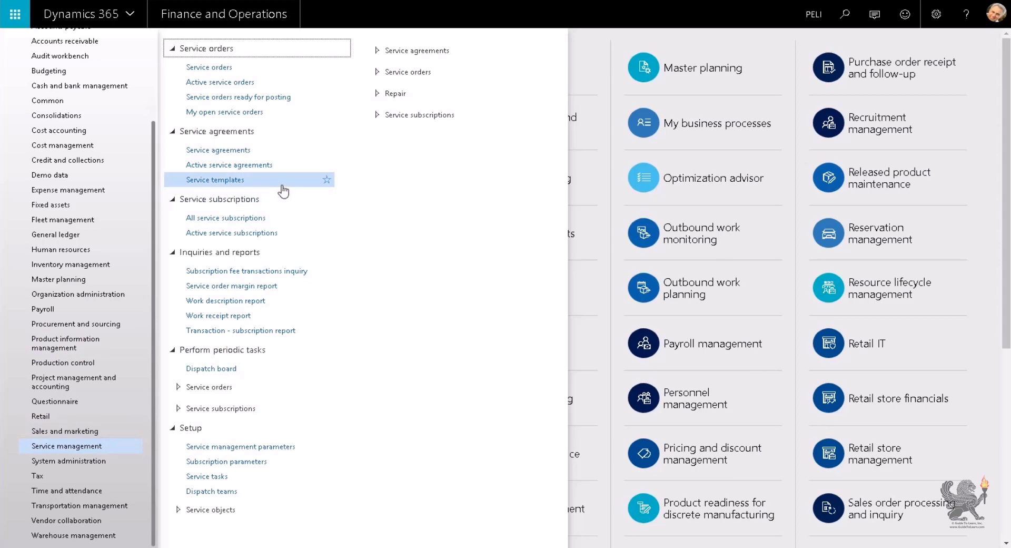
left_click(94, 387)
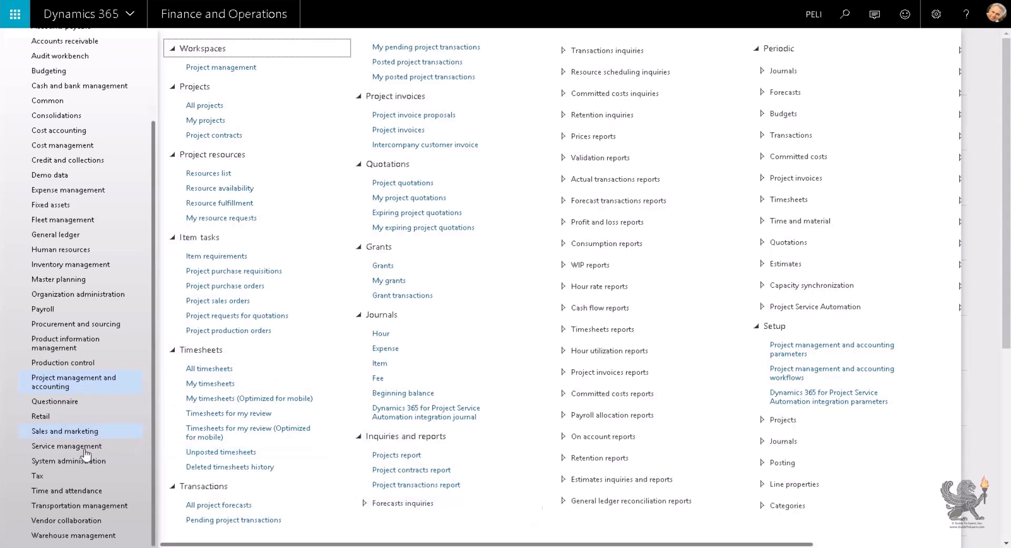
scroll(76, 258, "up", 2)
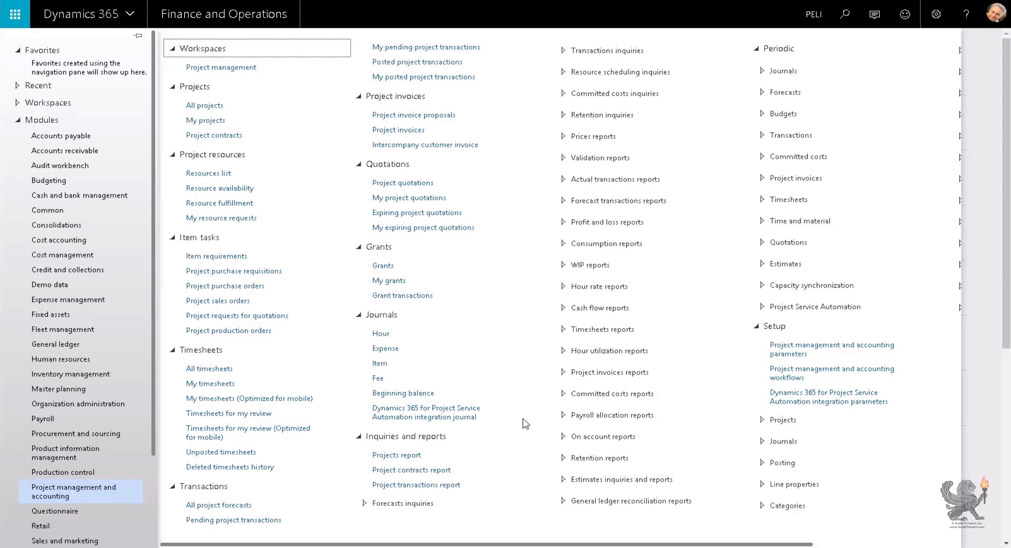
Examine the contents of the Retail, Vendor collaboration and Inventory management modules, and close the module list.
left_click_drag(153, 399, 150, 473)
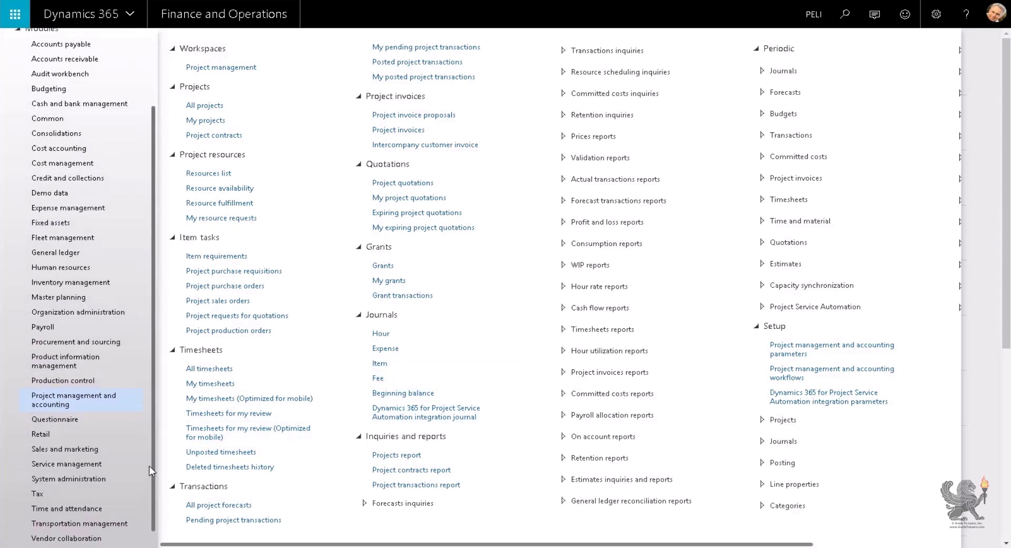
left_click(59, 445)
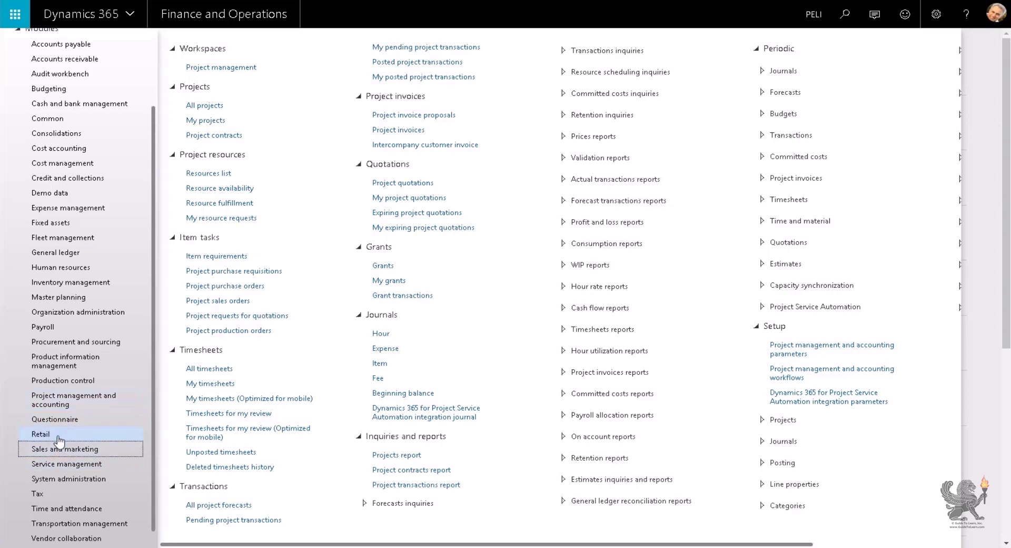
left_click(59, 437)
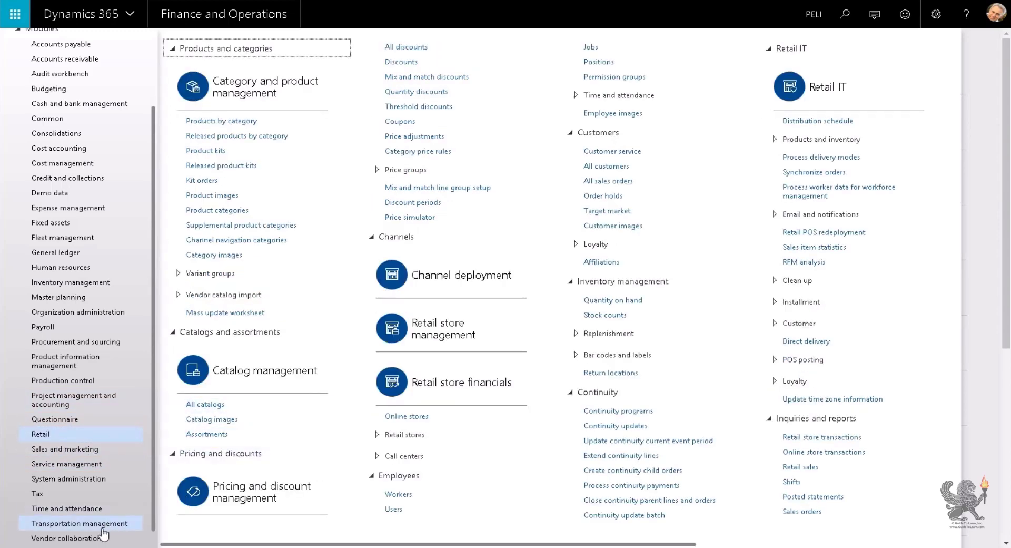
left_click(84, 536)
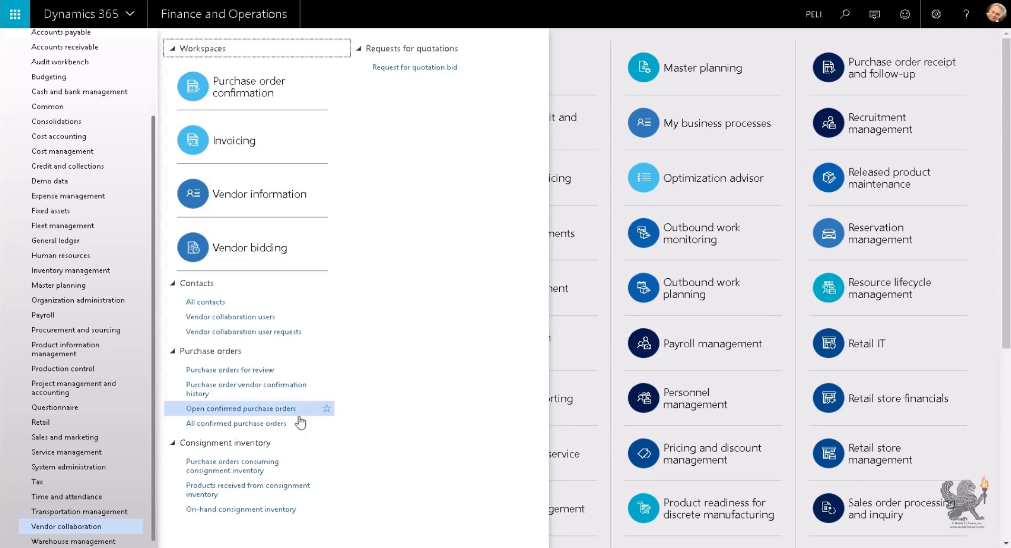
scroll(84, 337, "up", 1)
left_click(86, 329)
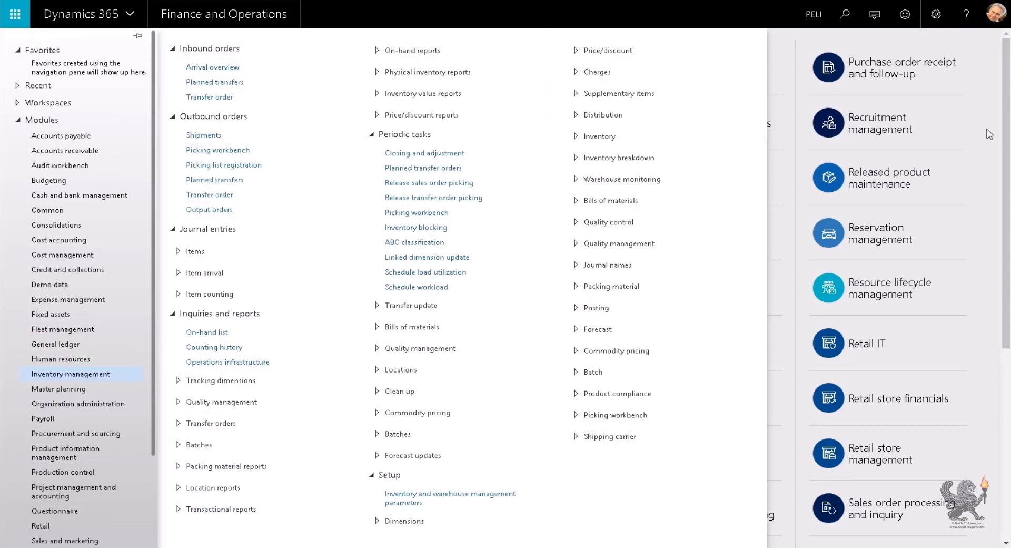
left_click(989, 134)
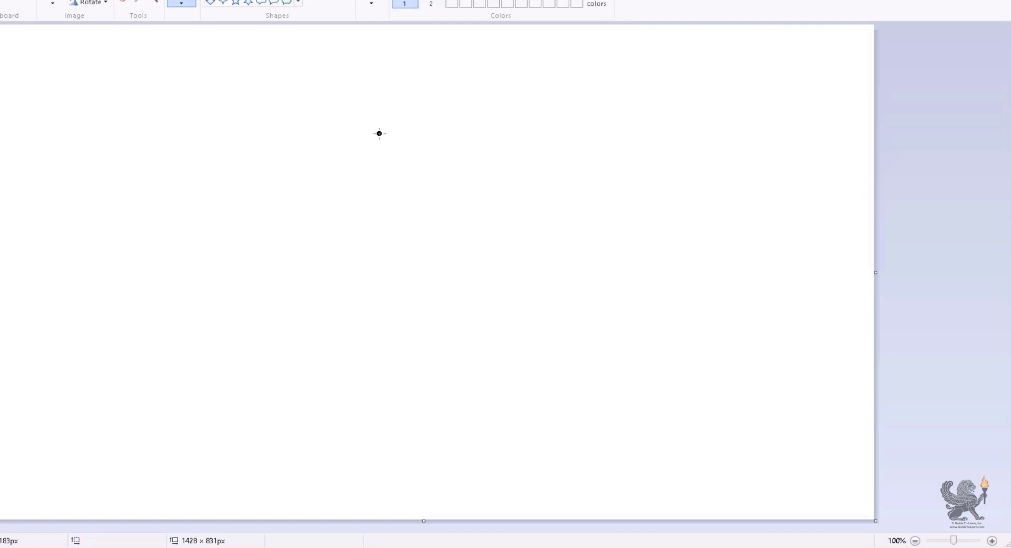
Switch to Paint and draw a black O near the canvas top with arrows leading to a V and a C on opposite sides.
mouse_move(383, 130)
left_mouse_down()
mouse_move(361, 154)
mouse_move(394, 138)
left_mouse_up()
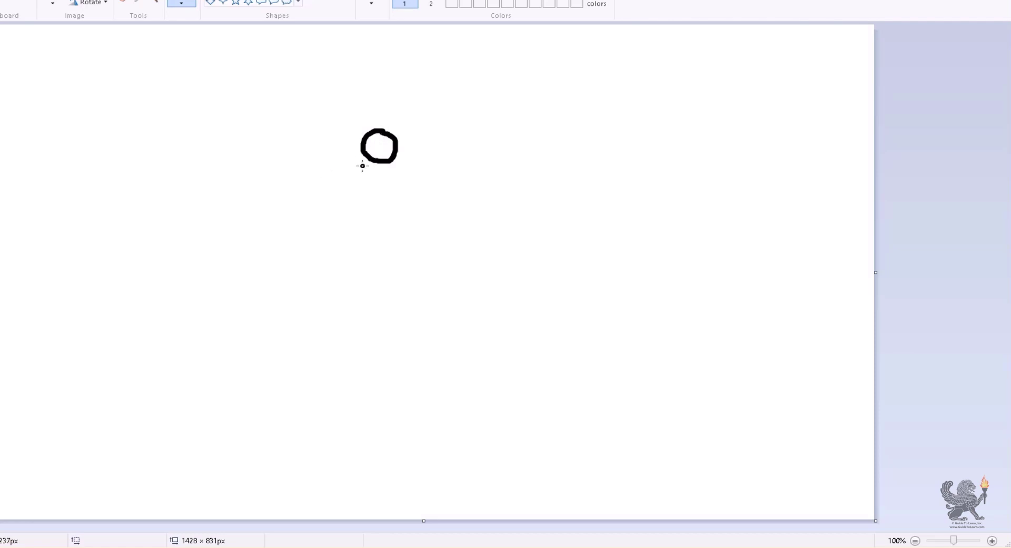
mouse_move(361, 166)
left_mouse_down()
mouse_move(287, 174)
mouse_move(292, 184)
left_mouse_up()
left_click_drag(185, 158, 212, 153)
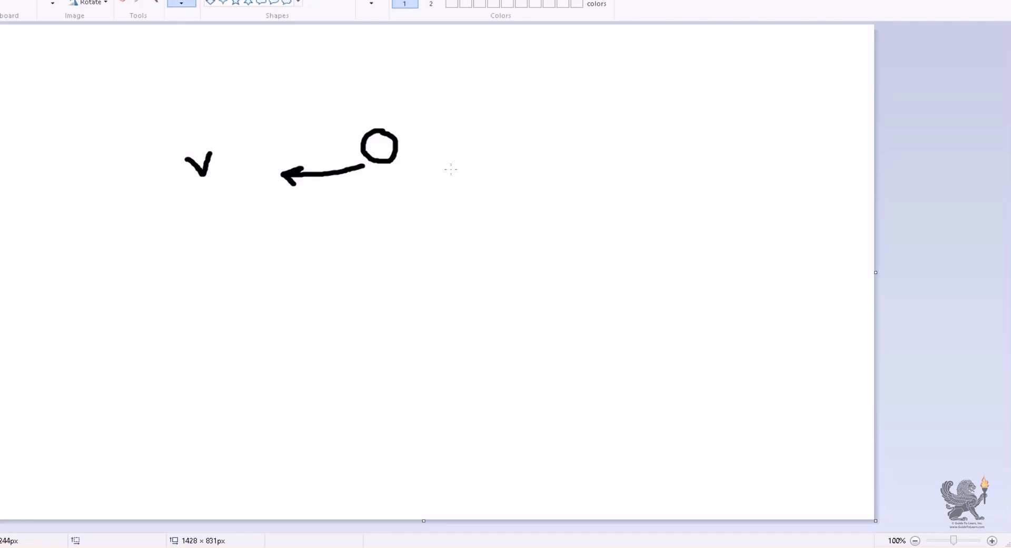
mouse_move(418, 155)
left_mouse_down()
mouse_move(541, 166)
mouse_move(530, 174)
left_mouse_up()
mouse_move(585, 158)
left_mouse_down()
mouse_move(558, 183)
mouse_move(582, 182)
left_mouse_up()
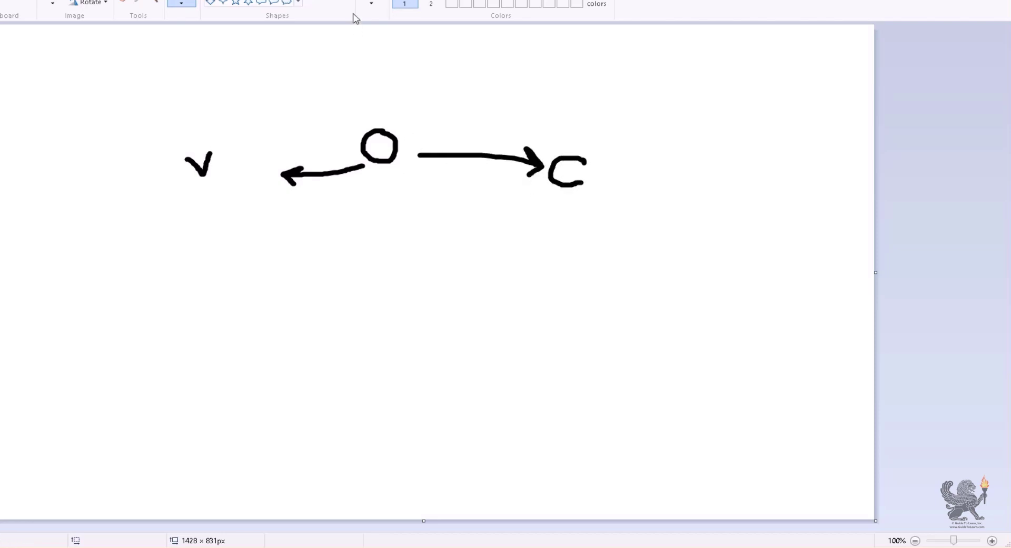
Write F $ in dark red beneath the O, circle it, and add an arrow pointing up to it.
mouse_move(391, 230)
left_mouse_down()
mouse_move(388, 207)
mouse_move(406, 203)
mouse_move(426, 213)
mouse_move(428, 239)
mouse_move(404, 245)
mouse_move(395, 182)
mouse_move(450, 207)
mouse_move(446, 227)
left_mouse_up()
mouse_move(407, 291)
left_mouse_down()
mouse_move(412, 253)
mouse_move(418, 268)
left_mouse_up()
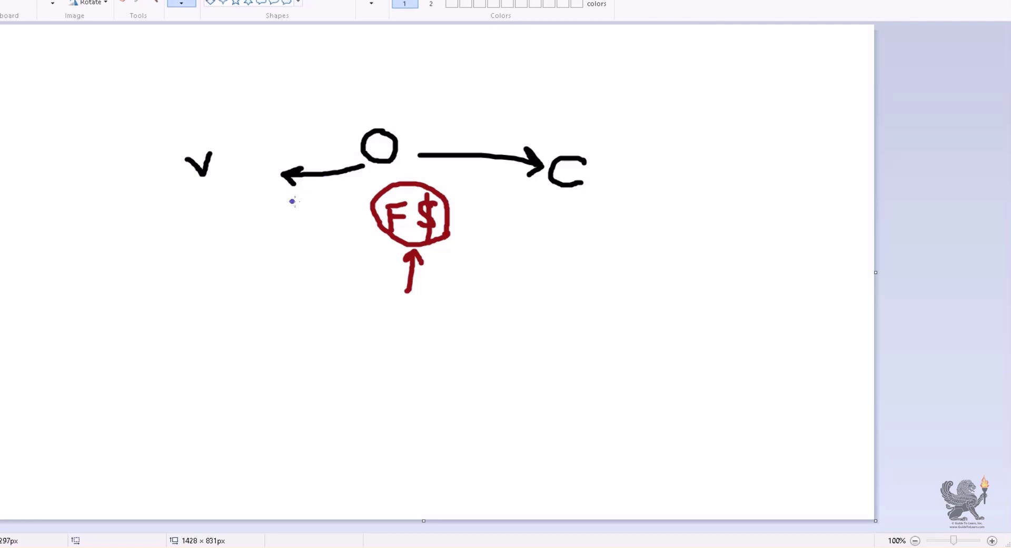
In blue, label the O-to-V arrow P.O. and draw arrows from V down to a large box marked W.
mouse_move(303, 198)
left_mouse_down()
mouse_move(307, 220)
mouse_move(339, 220)
mouse_move(327, 205)
left_mouse_up()
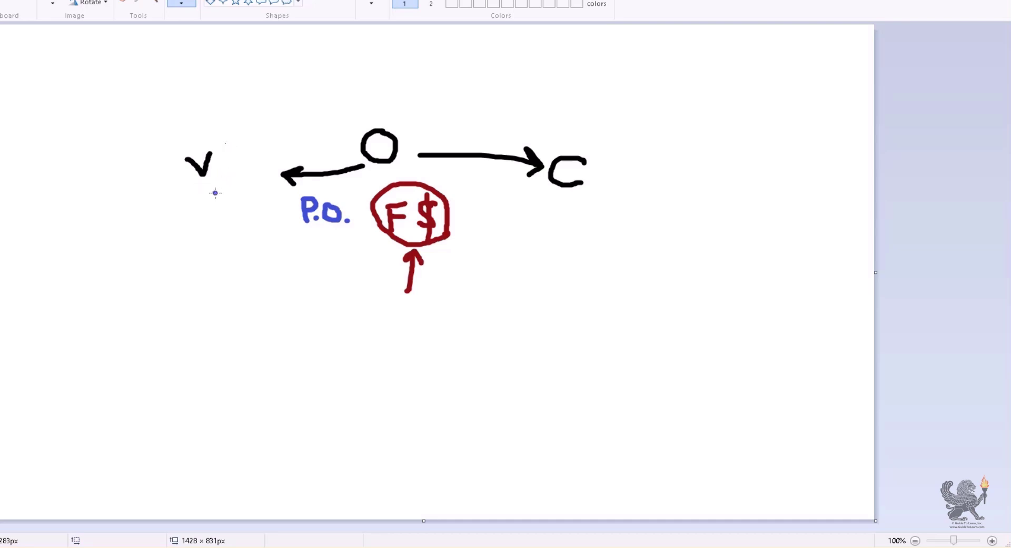
mouse_move(205, 190)
left_mouse_down()
mouse_move(206, 264)
mouse_move(240, 270)
left_mouse_up()
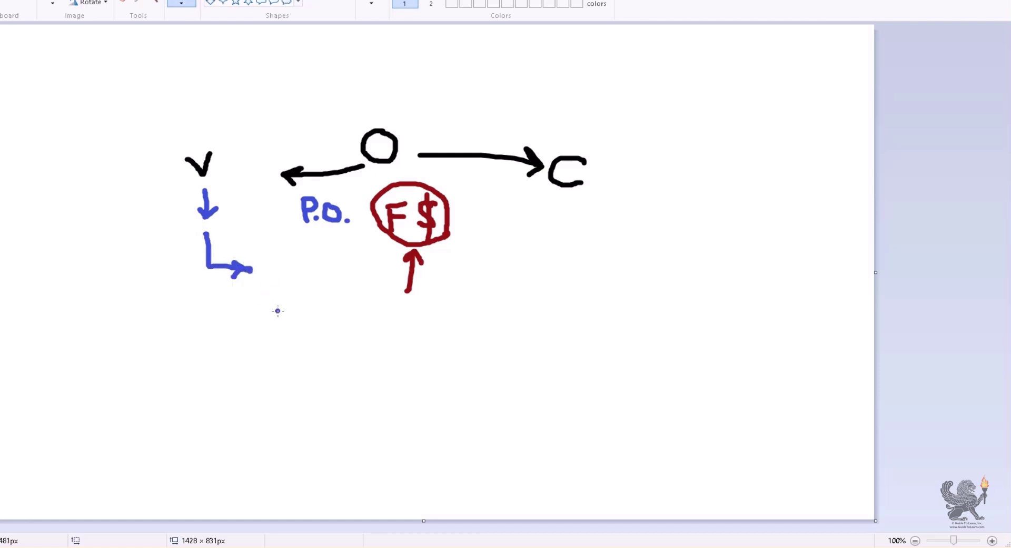
left_click_drag(277, 343, 252, 456)
mouse_move(277, 347)
left_mouse_down()
mouse_move(443, 342)
mouse_move(429, 452)
mouse_move(310, 467)
mouse_move(254, 456)
left_mouse_up()
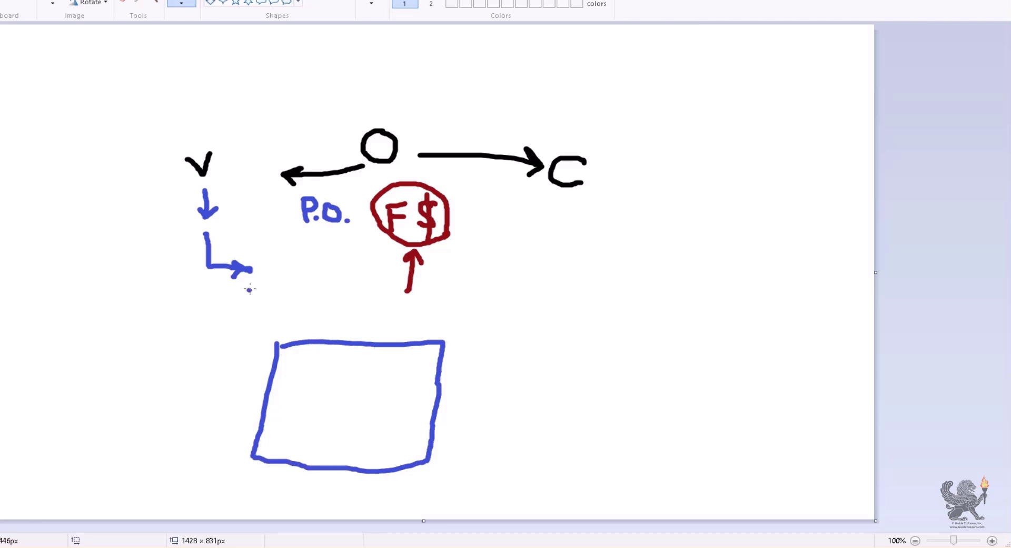
left_click_drag(254, 278, 264, 329)
mouse_move(311, 308)
left_mouse_down()
mouse_move(340, 318)
mouse_move(345, 308)
mouse_move(339, 326)
left_mouse_up()
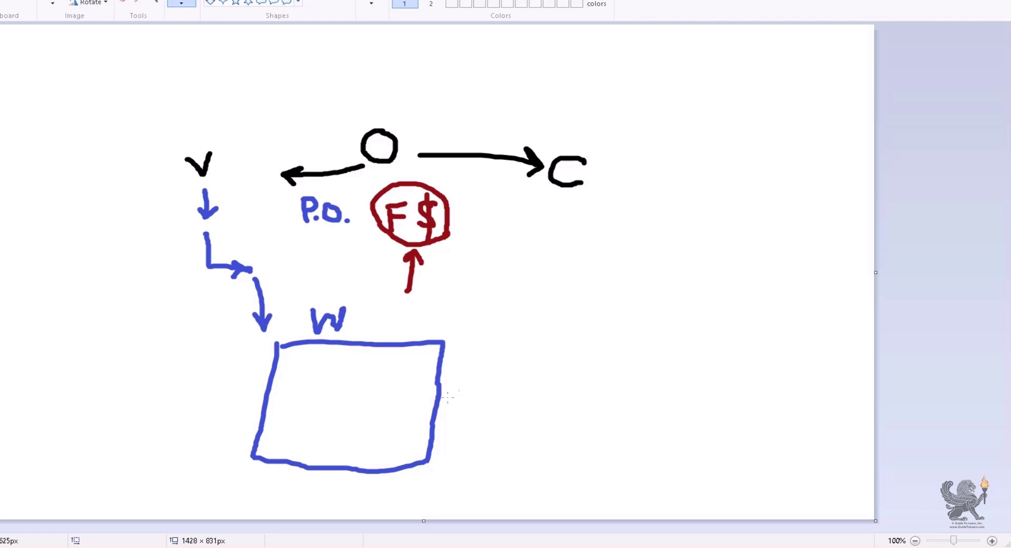
Draw two more overlapping blue boxes behind the W box and add an outgoing arrow from each of the three.
mouse_move(445, 358)
left_mouse_down()
mouse_move(473, 363)
mouse_move(453, 492)
mouse_move(326, 479)
mouse_move(328, 465)
left_mouse_up()
mouse_move(468, 392)
left_mouse_down()
mouse_move(463, 500)
mouse_move(388, 492)
left_mouse_up()
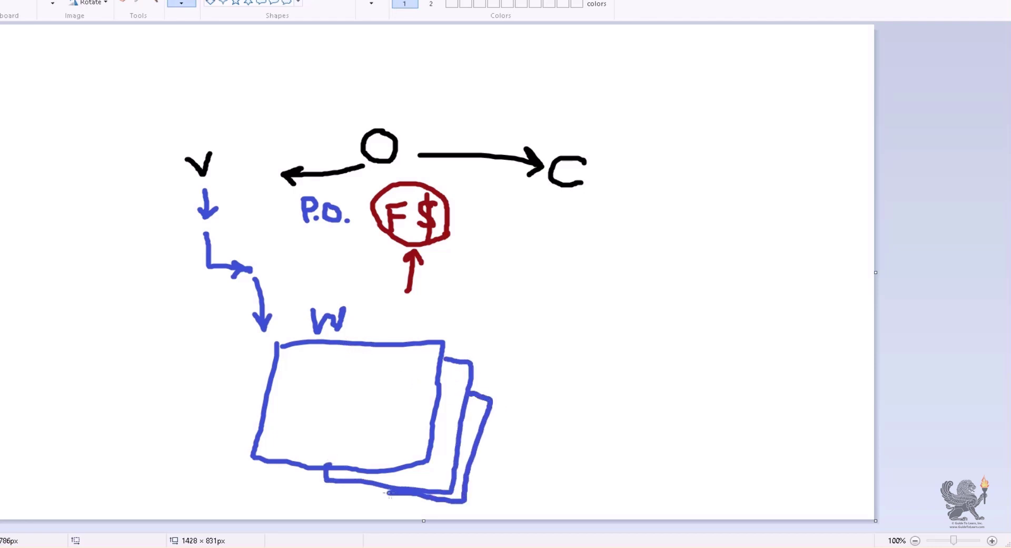
mouse_move(489, 443)
left_mouse_down()
mouse_move(529, 443)
mouse_move(519, 449)
left_mouse_up()
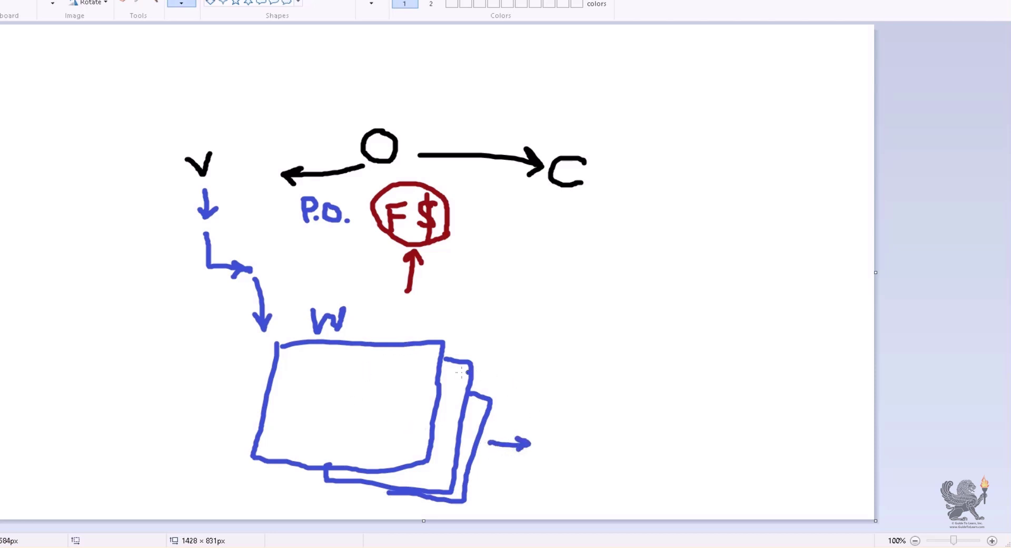
mouse_move(472, 364)
left_mouse_down()
mouse_move(493, 347)
mouse_move(495, 360)
left_mouse_up()
left_click_drag(433, 333, 456, 324)
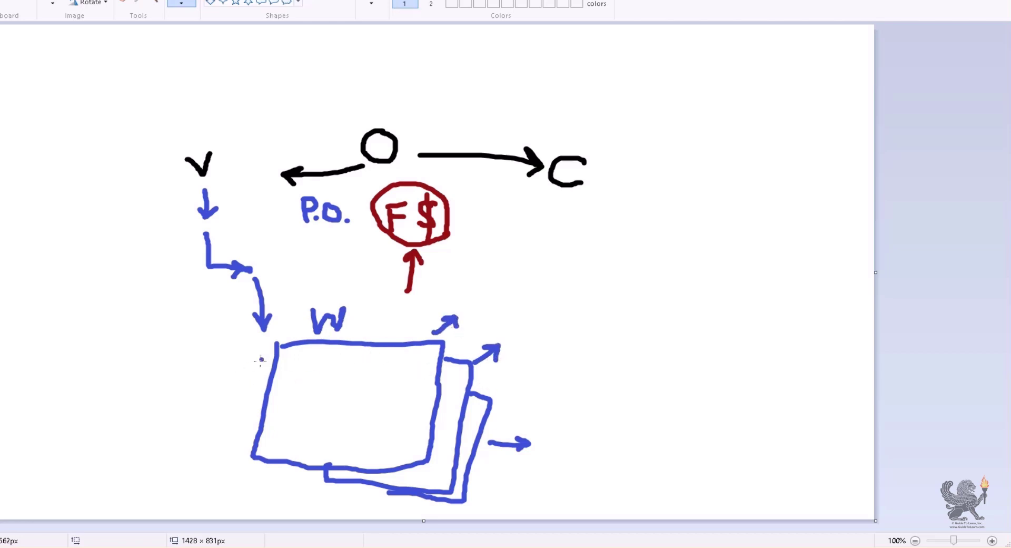
Draw a blue curve along the W box's outer left edge, an arrow from it to an S, and an arrow pointing at the S.
mouse_move(262, 359)
left_mouse_down()
mouse_move(237, 429)
mouse_move(282, 482)
mouse_move(334, 499)
left_mouse_up()
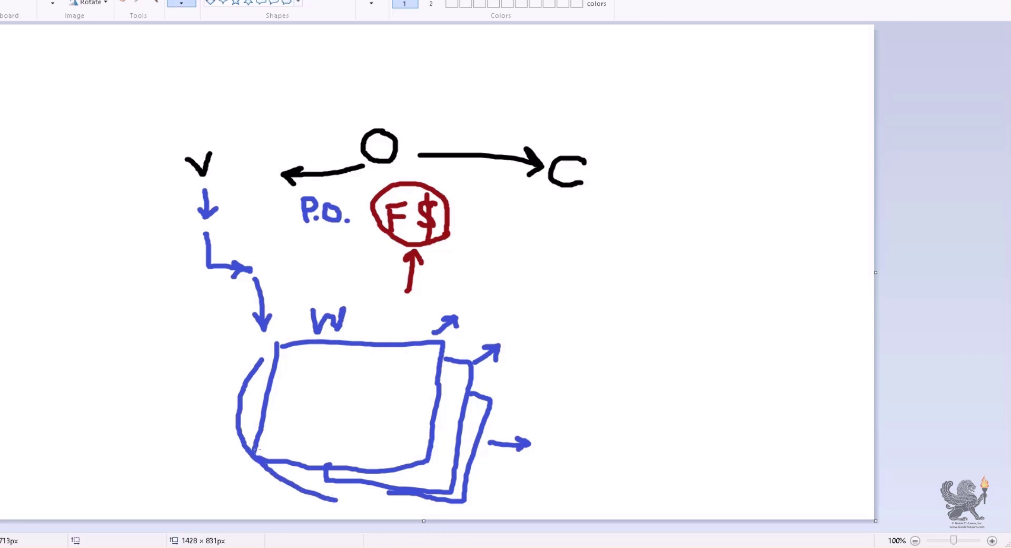
mouse_move(237, 432)
left_mouse_down()
mouse_move(180, 425)
mouse_move(199, 418)
mouse_move(185, 435)
left_mouse_up()
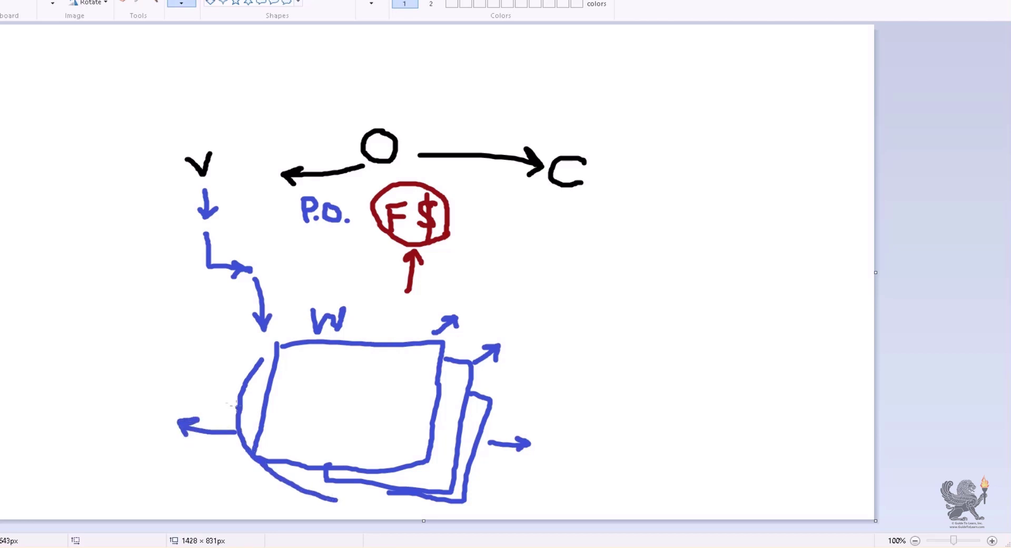
mouse_move(174, 386)
left_mouse_down()
mouse_move(153, 388)
mouse_move(166, 408)
mouse_move(140, 410)
mouse_move(180, 381)
left_mouse_up()
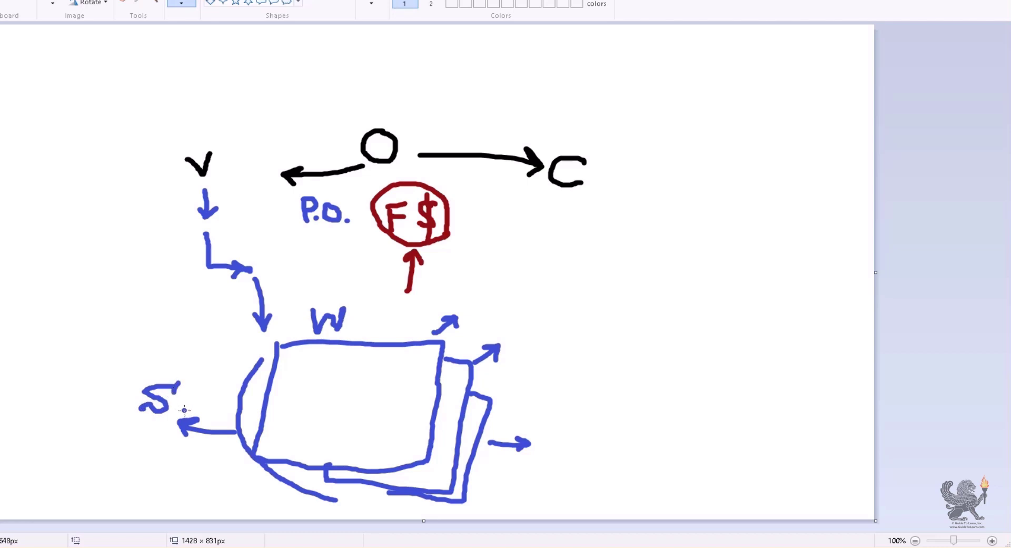
left_click_drag(125, 343, 146, 364)
left_click_drag(129, 363, 146, 364)
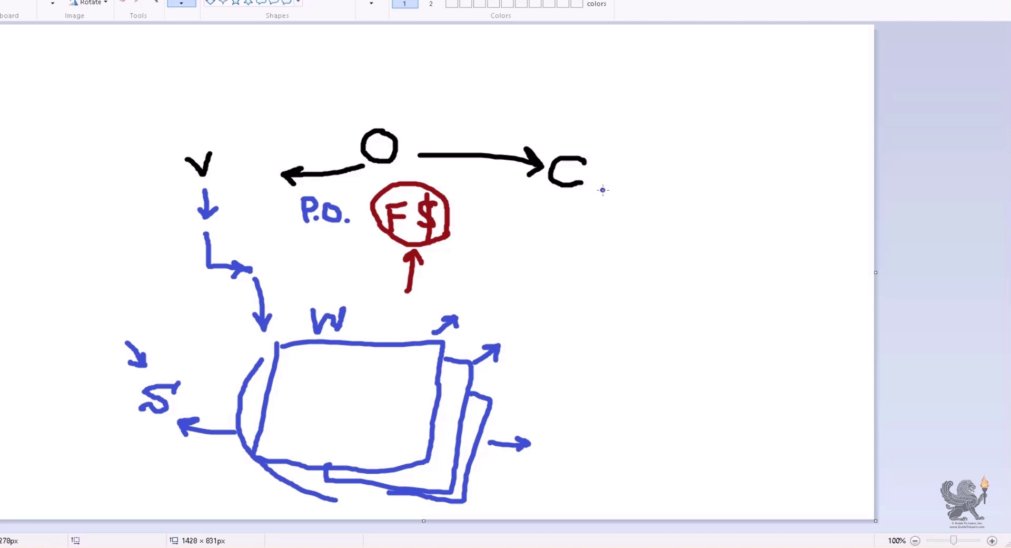
Label the O-to-C arrow SO in blue and draw a return arrow above it marked PO.
mouse_move(462, 119)
left_mouse_down()
mouse_move(438, 125)
mouse_move(437, 146)
mouse_move(485, 130)
mouse_move(490, 140)
left_mouse_up()
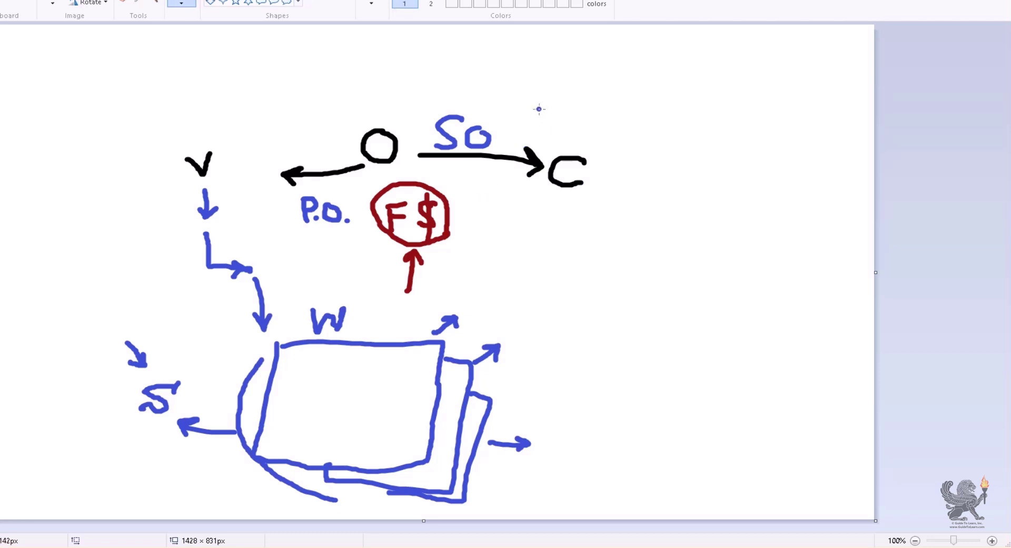
mouse_move(549, 100)
left_mouse_down()
mouse_move(429, 72)
mouse_move(442, 86)
left_mouse_up()
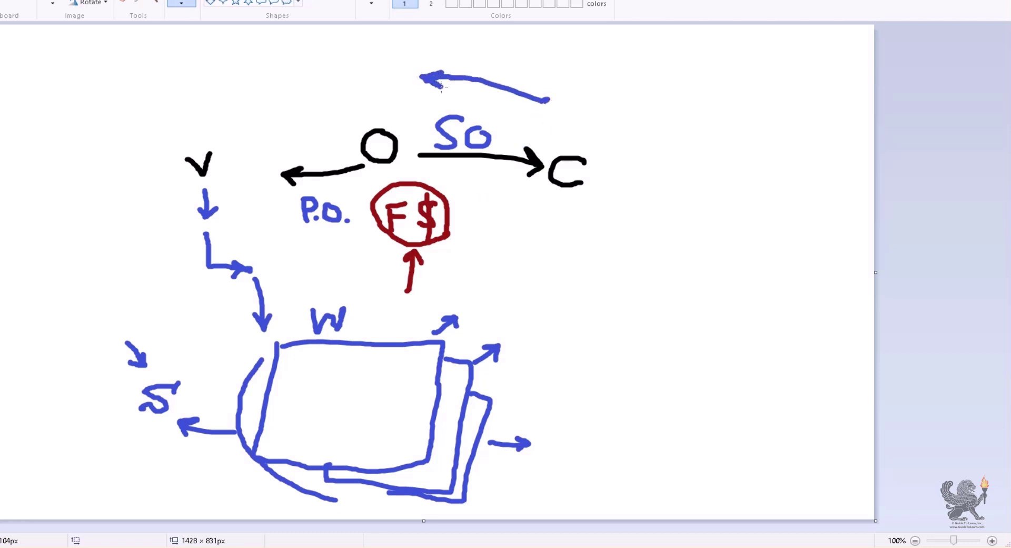
mouse_move(476, 59)
left_mouse_down()
mouse_move(480, 80)
mouse_move(504, 68)
left_mouse_up()
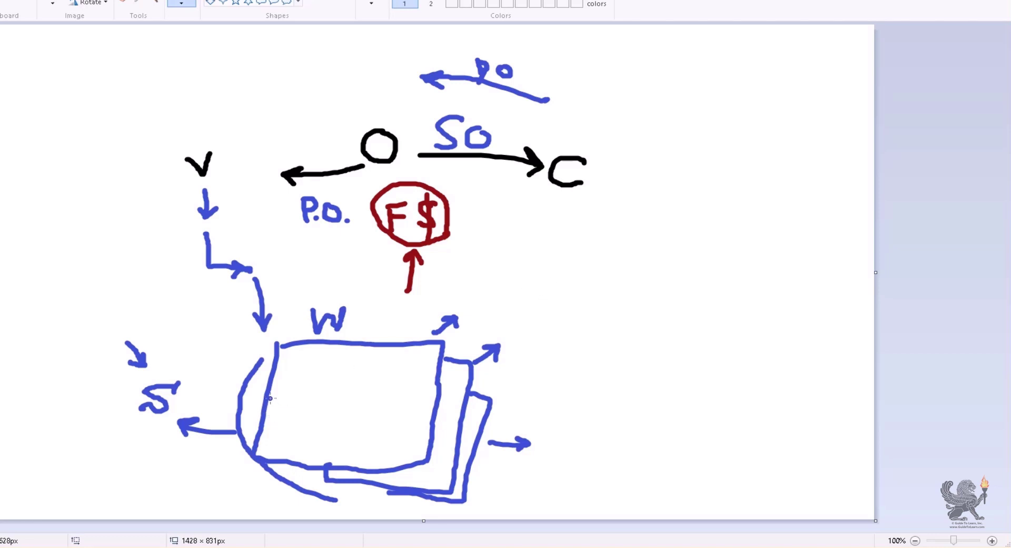
Draw a curved blue chain of small circles joined by lines inside the W box, and circle the S.
mouse_move(257, 381)
left_mouse_down()
mouse_move(289, 384)
mouse_move(282, 392)
mouse_move(335, 375)
left_mouse_up()
mouse_move(357, 357)
left_mouse_down()
mouse_move(344, 369)
mouse_move(362, 370)
left_mouse_up()
mouse_move(369, 375)
left_mouse_down()
mouse_move(391, 399)
mouse_move(387, 419)
mouse_move(322, 438)
mouse_move(324, 450)
mouse_move(327, 442)
left_mouse_up()
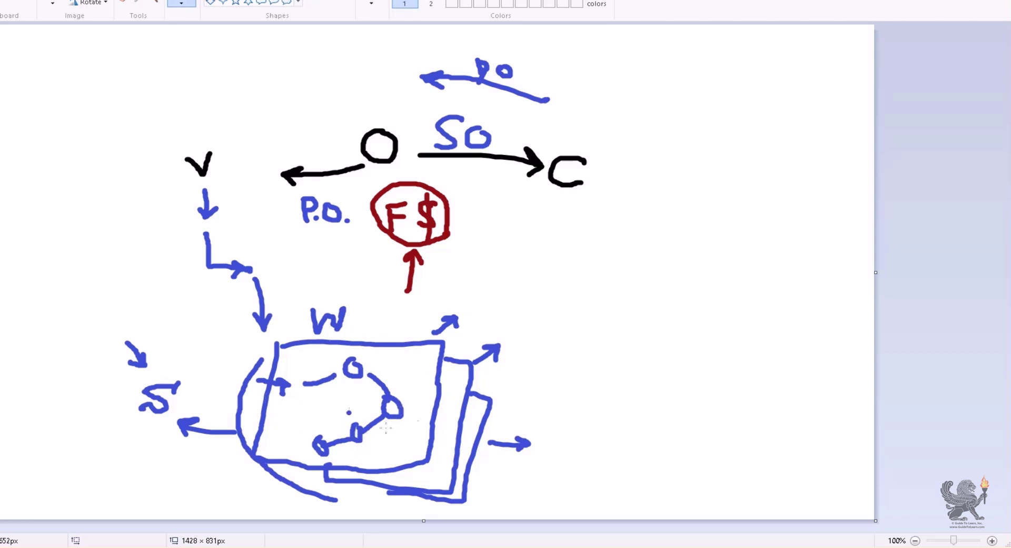
mouse_move(201, 399)
left_mouse_down()
mouse_move(195, 362)
mouse_move(117, 395)
mouse_move(159, 428)
mouse_move(208, 400)
left_mouse_up()
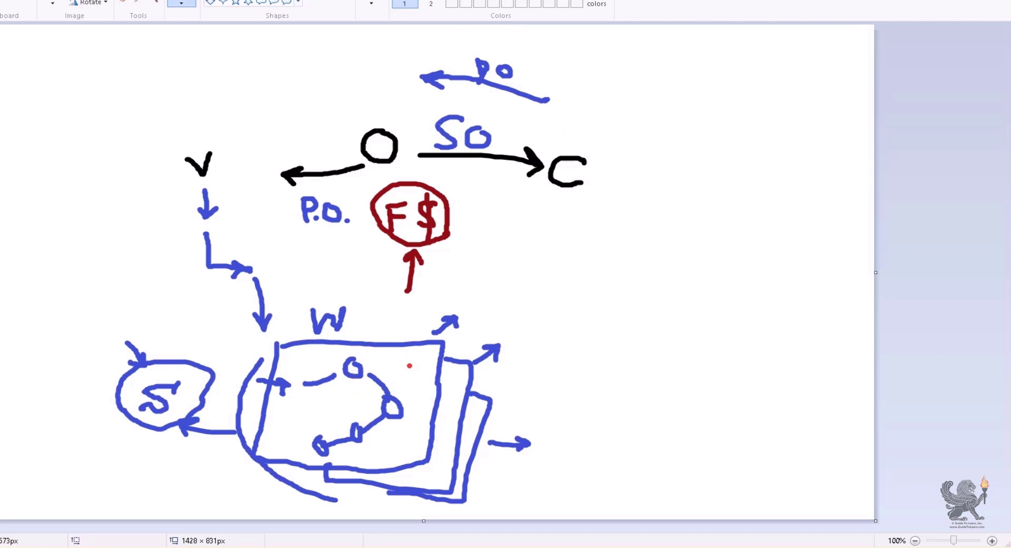
In red, write an underlined QC inside the W box and a note beginning with Qty below the C.
mouse_move(398, 364)
left_mouse_down()
mouse_move(416, 387)
mouse_move(426, 377)
left_mouse_up()
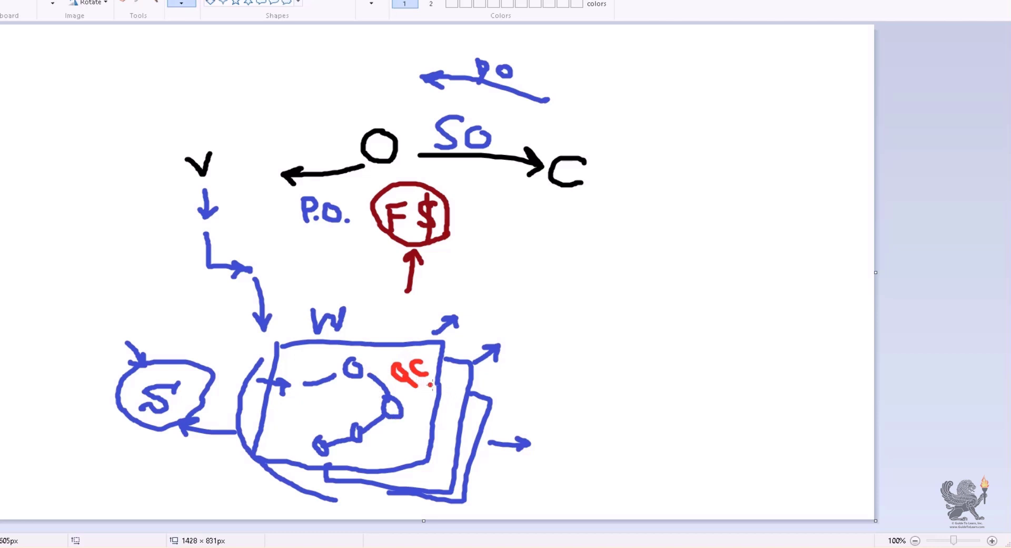
left_click_drag(433, 384, 410, 394)
mouse_move(610, 220)
left_mouse_down()
mouse_move(594, 227)
mouse_move(616, 216)
mouse_move(623, 250)
mouse_move(656, 235)
left_mouse_up()
left_click_drag(661, 230, 691, 270)
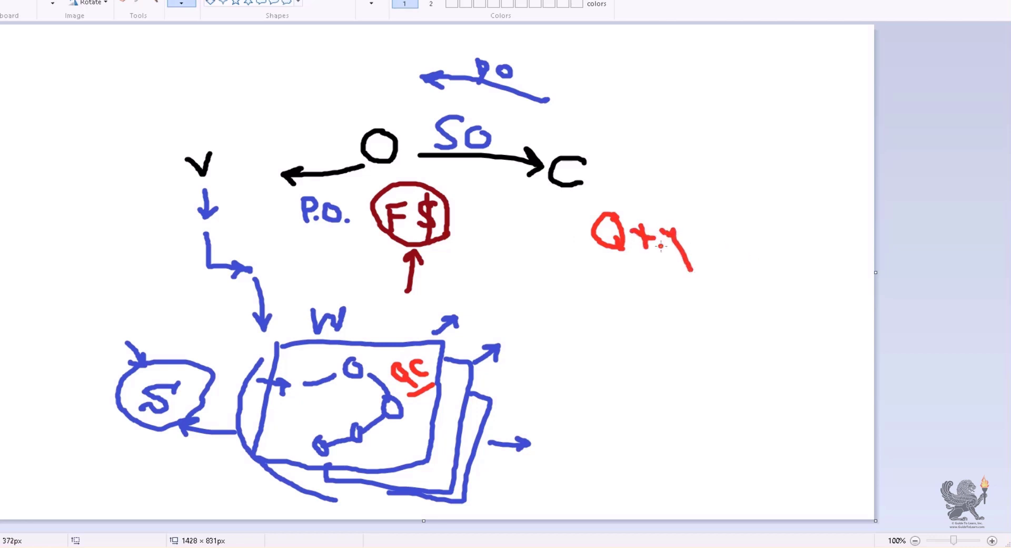
mouse_move(727, 230)
left_mouse_down()
mouse_move(750, 231)
mouse_move(738, 242)
mouse_move(758, 260)
left_mouse_up()
mouse_move(772, 221)
left_mouse_down()
mouse_move(776, 262)
mouse_move(798, 225)
mouse_move(830, 243)
left_mouse_up()
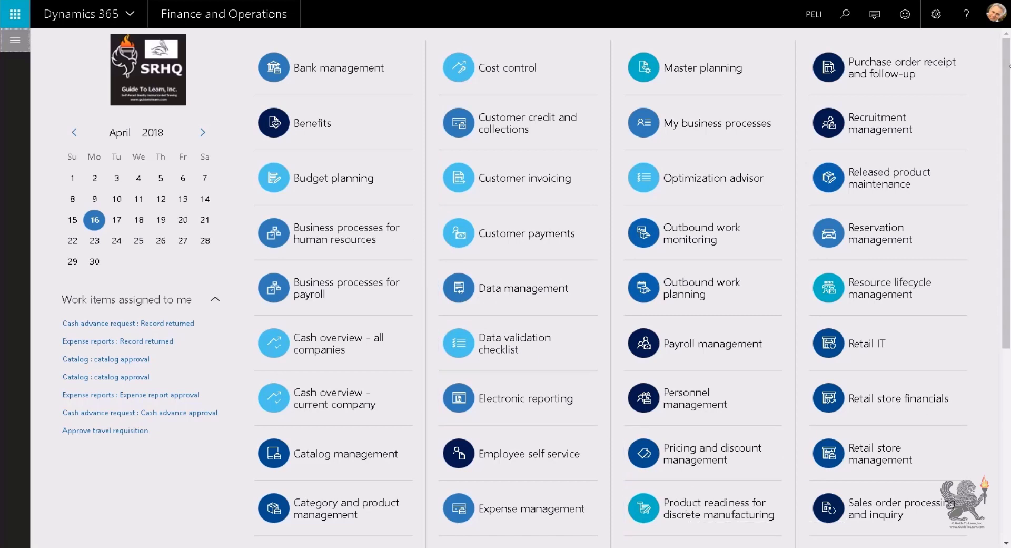
Return to Dynamics 365, search the pages for "site" and open the Sites page from Inventory management setup.
left_click(844, 16)
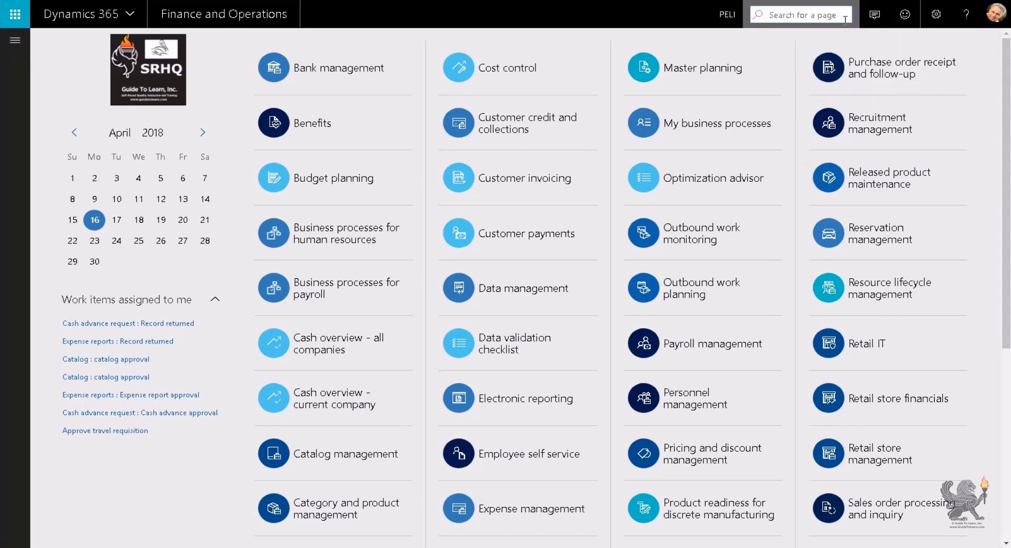
type("site")
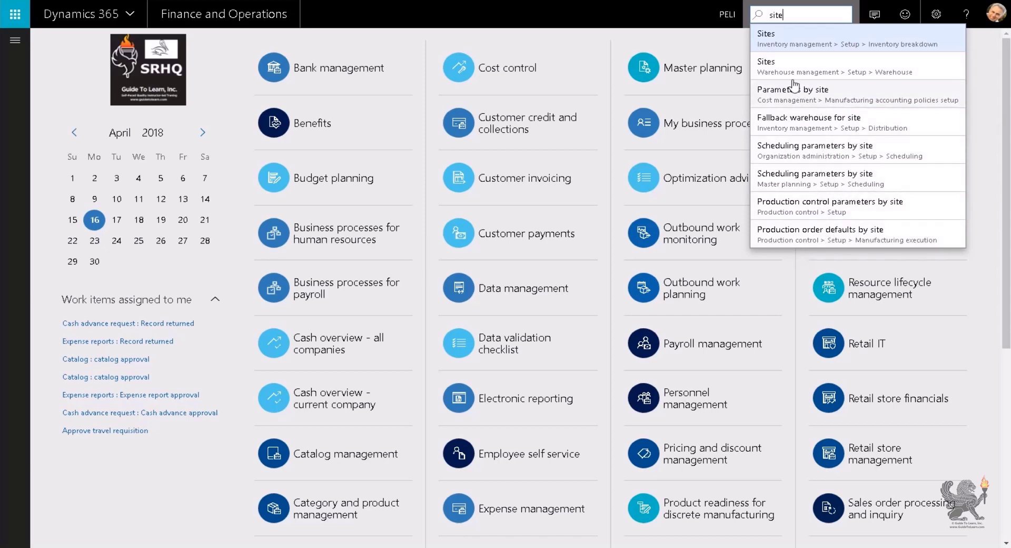
left_click(811, 47)
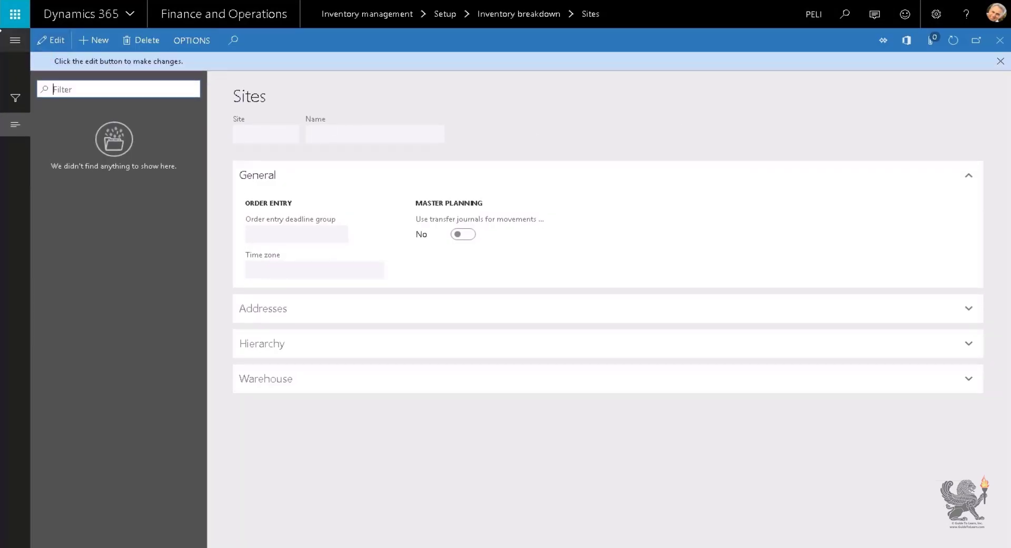
Examine the Inventory breakdown setup entries of Inventory management in the module list, and bring back the page search for "site".
left_click(15, 40)
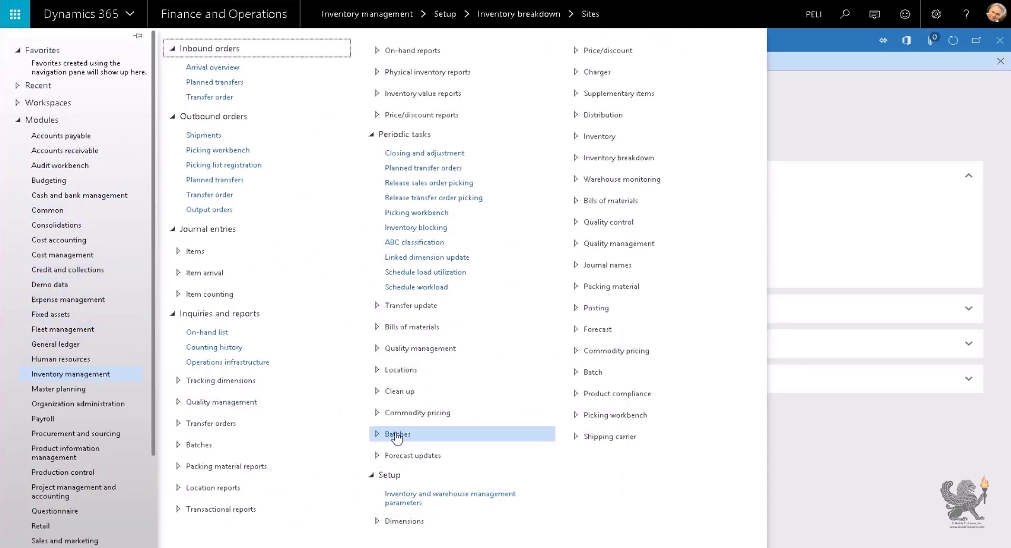
left_click(614, 158)
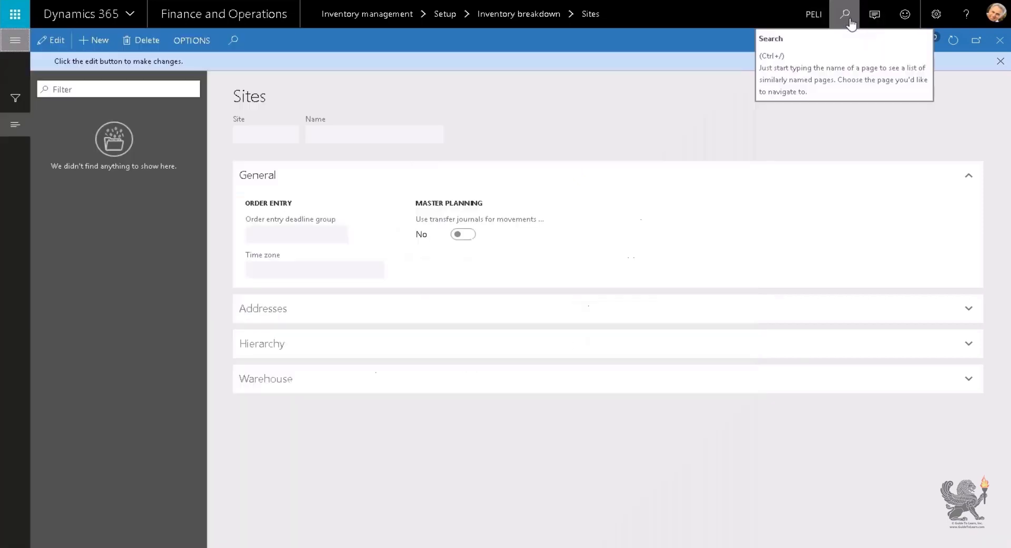
left_click(844, 14)
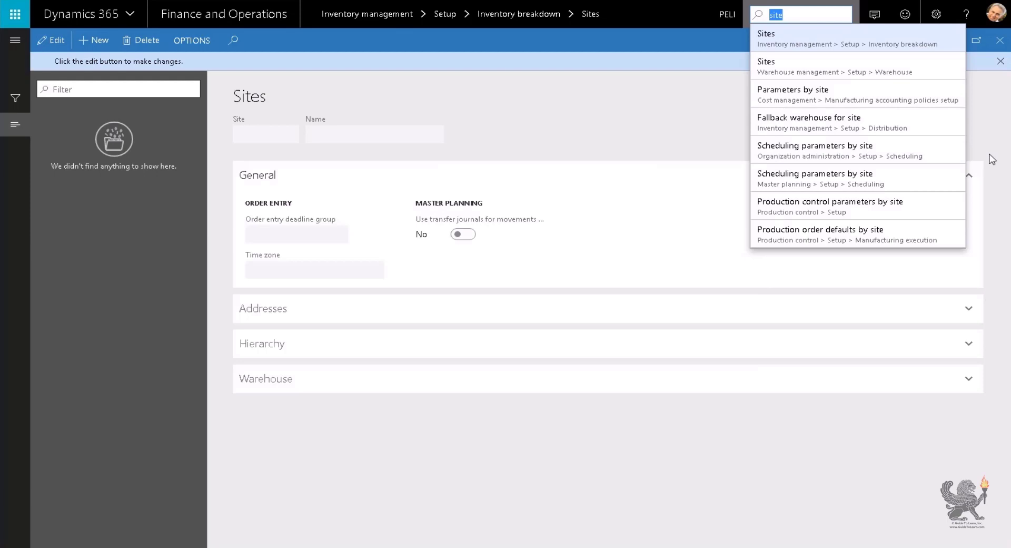
Search the pages for "le" and return to the dashboard.
type("le")
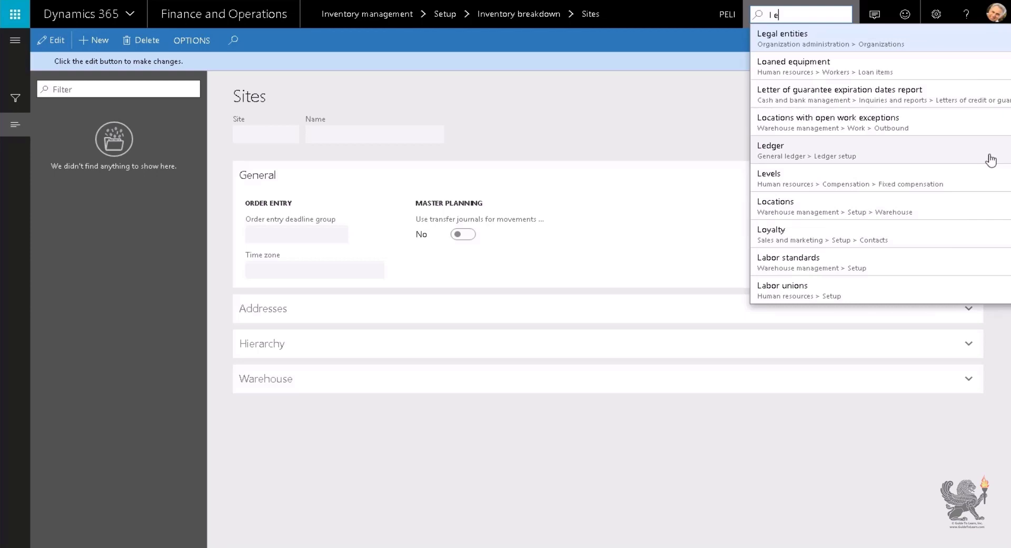
left_click(991, 160)
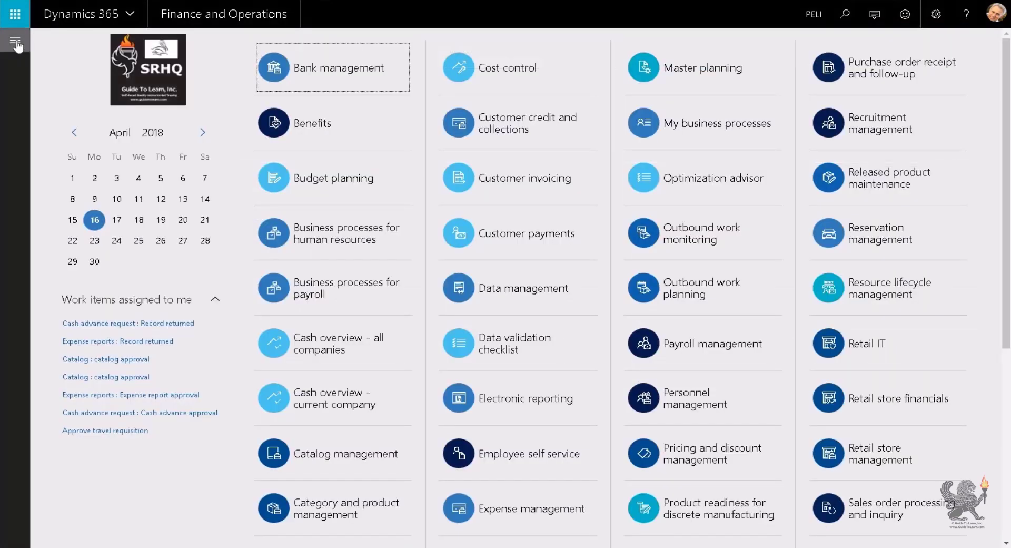
Add Warehouses from Inventory breakdown to the favorites, remove it again, and close the module list.
left_click(15, 42)
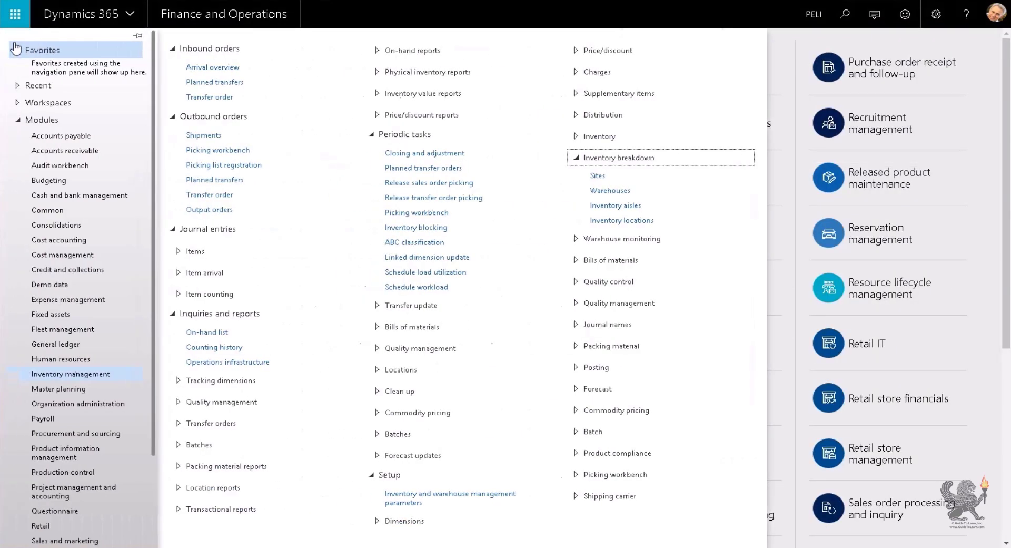
left_click(724, 192)
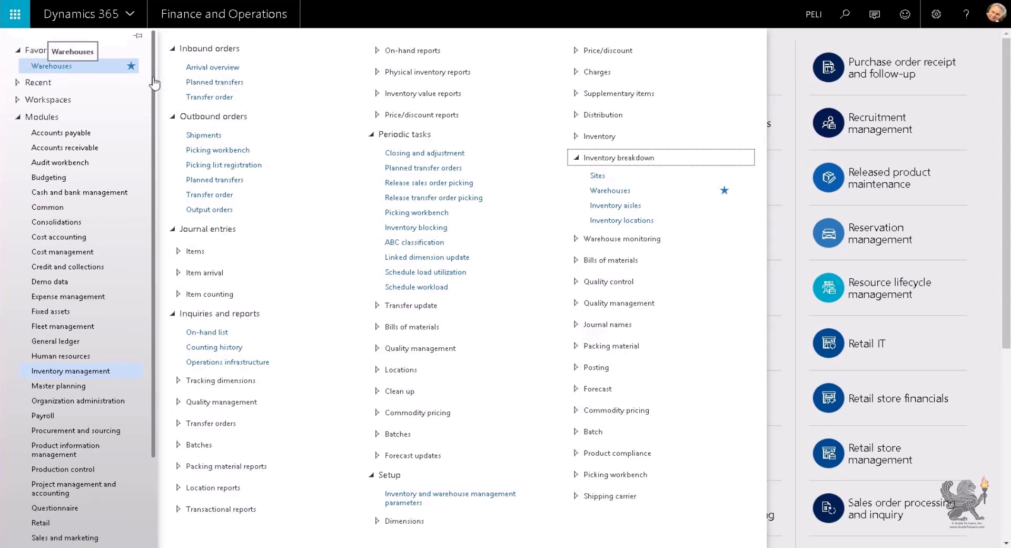
left_click(131, 67)
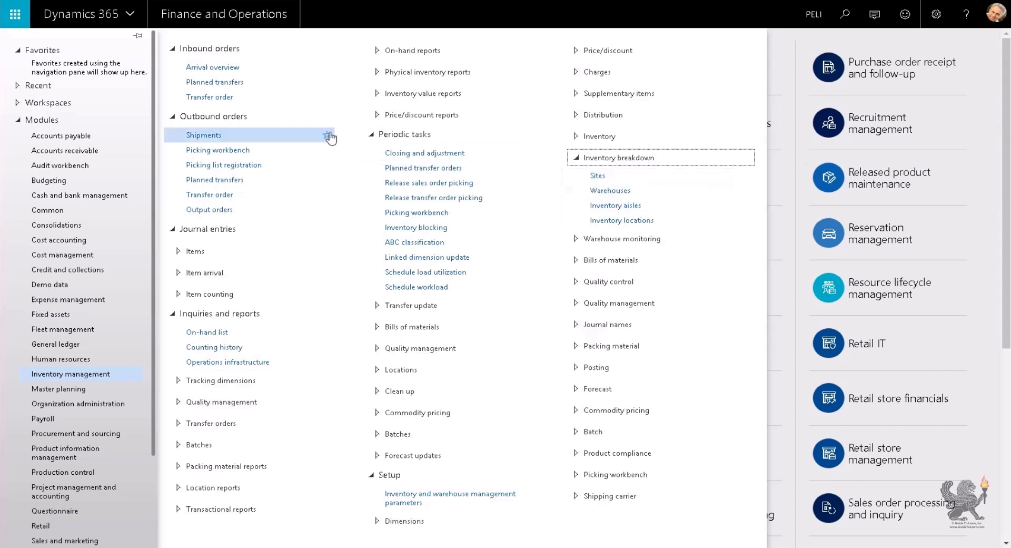
left_click(993, 66)
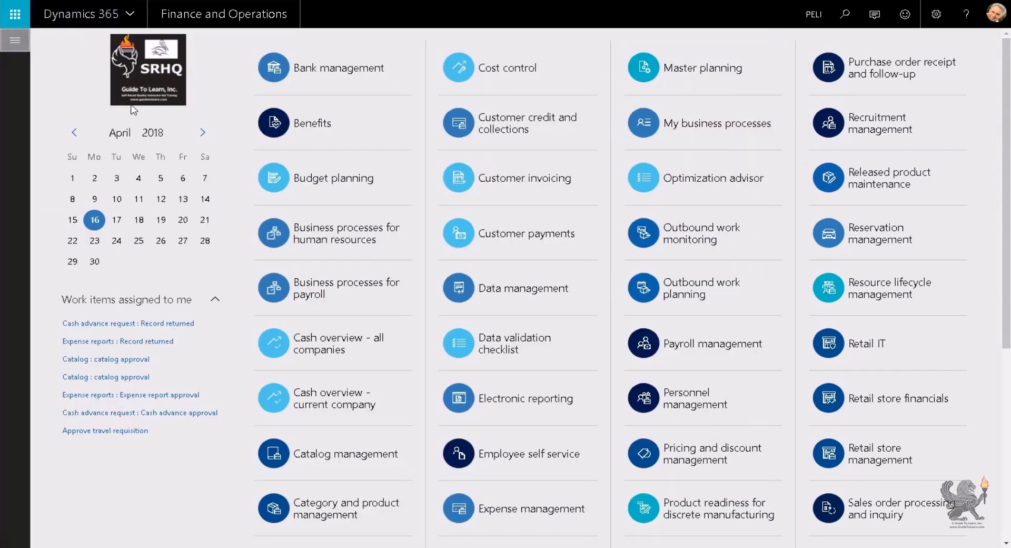
Open Sites from Inventory breakdown in Inventory management and create a new site with the ID 1.
left_click(14, 45)
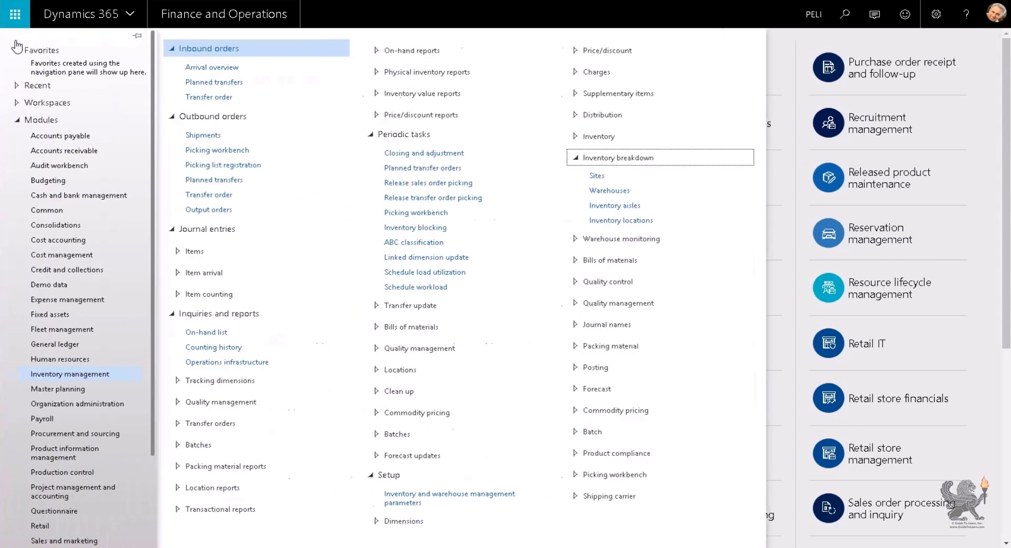
left_click(598, 176)
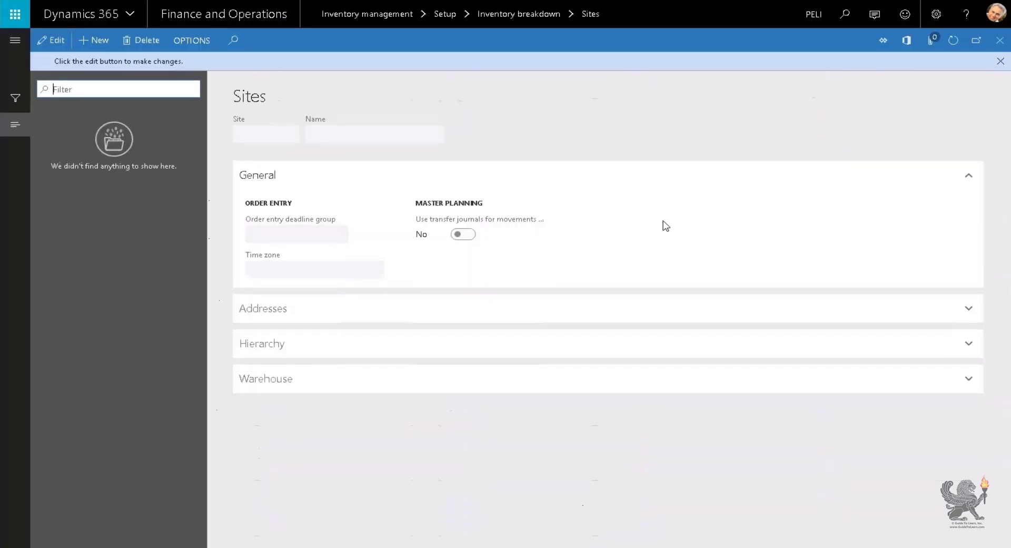
left_click(95, 40)
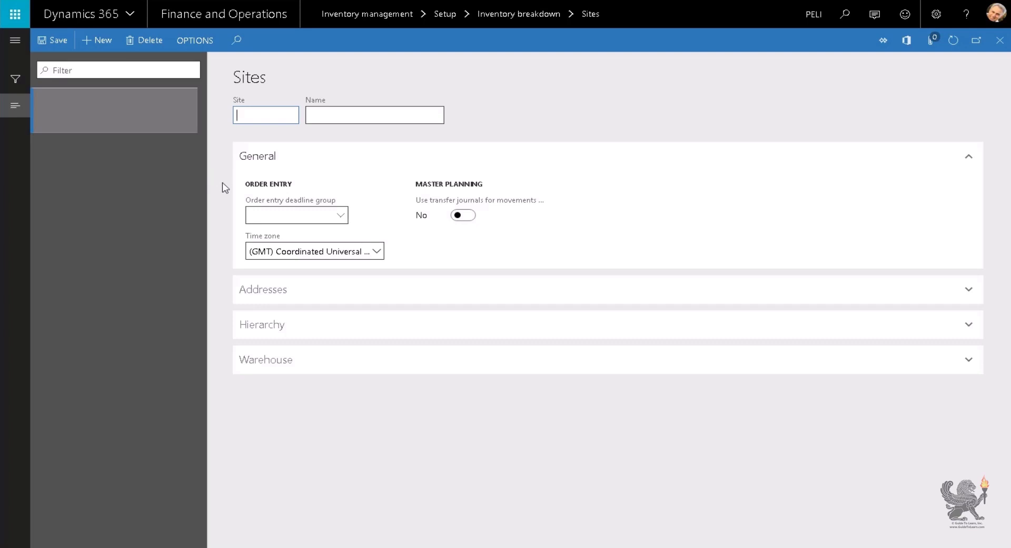
type("1")
key("Tab")
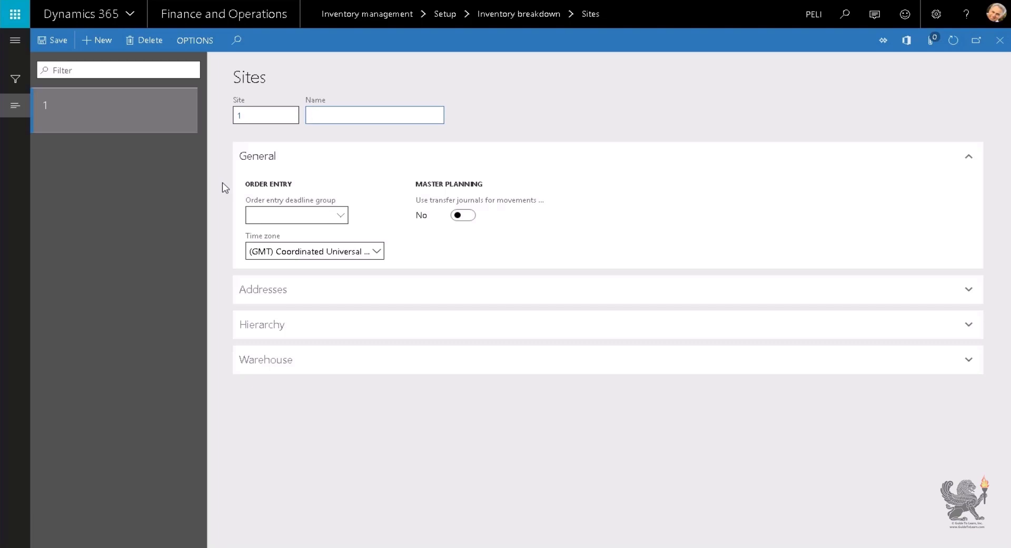
Try S1 as the new site's ID and restore the ID to 1.
left_click(251, 119)
type("S1")
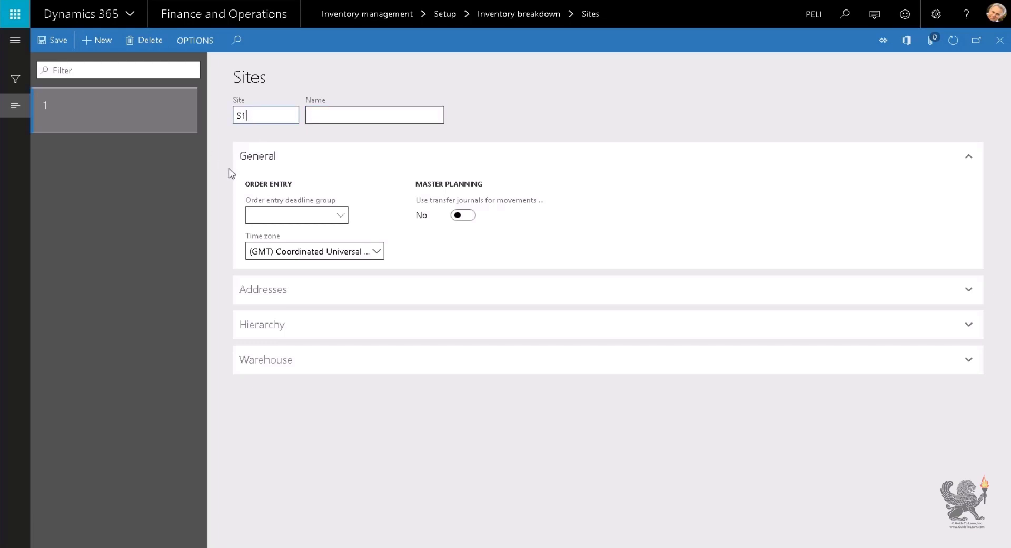
key("Left")
key("BackSpace")
key("Tab")
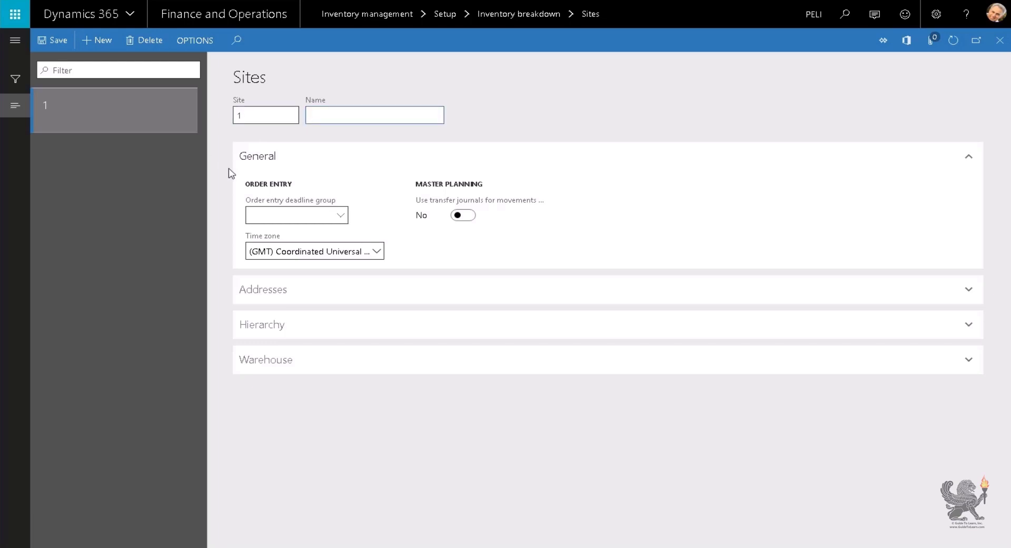
Name the new site Main Warehouse.
type("Main Warehouse")
key("Tab")
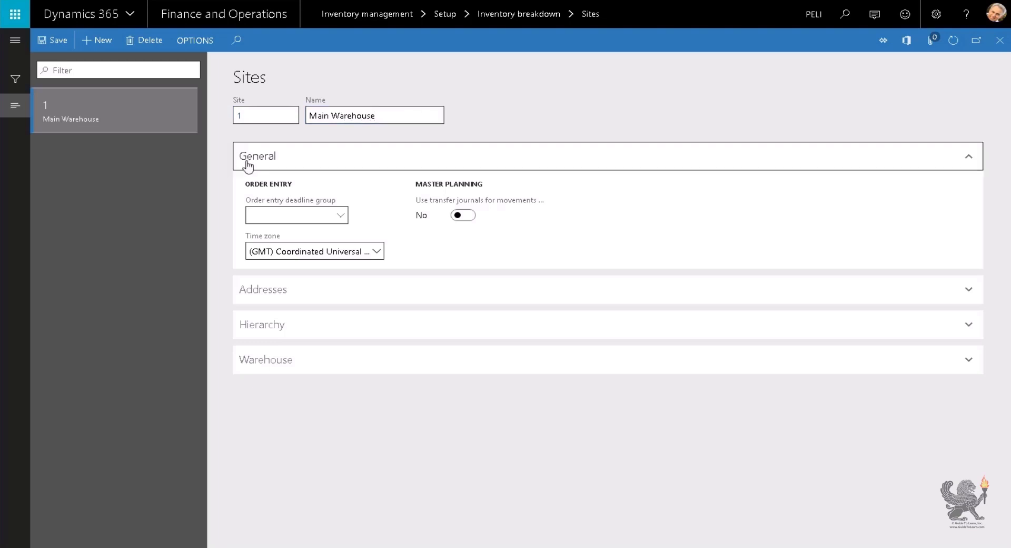
mouse_move(314, 198)
mouse_move(266, 244)
In a second browser tab, open the Legal entities page from the Organization administration module.
right_click(205, 1)
left_click(241, 1)
left_click(16, 41)
scroll(81, 385, "down", 3)
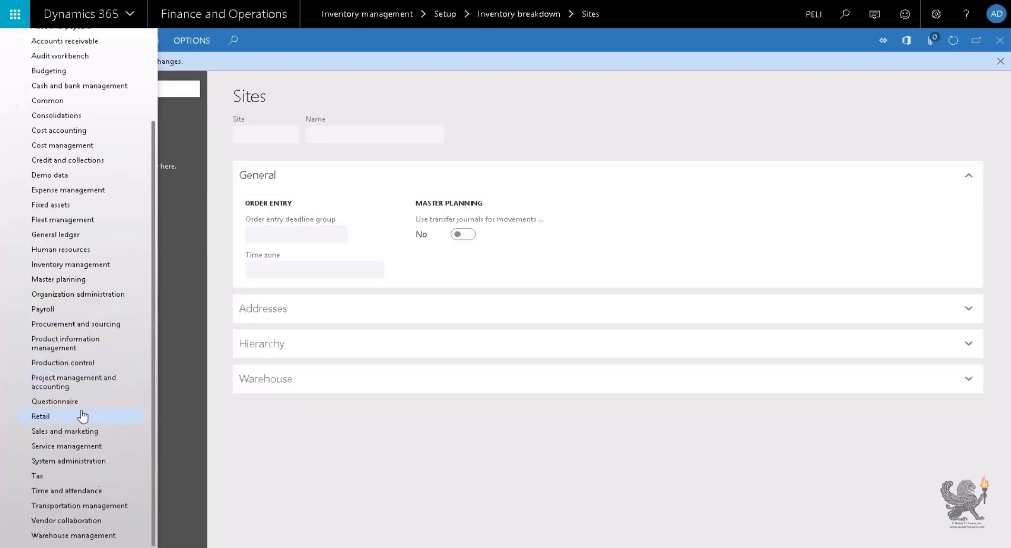
left_click(88, 299)
left_click(213, 330)
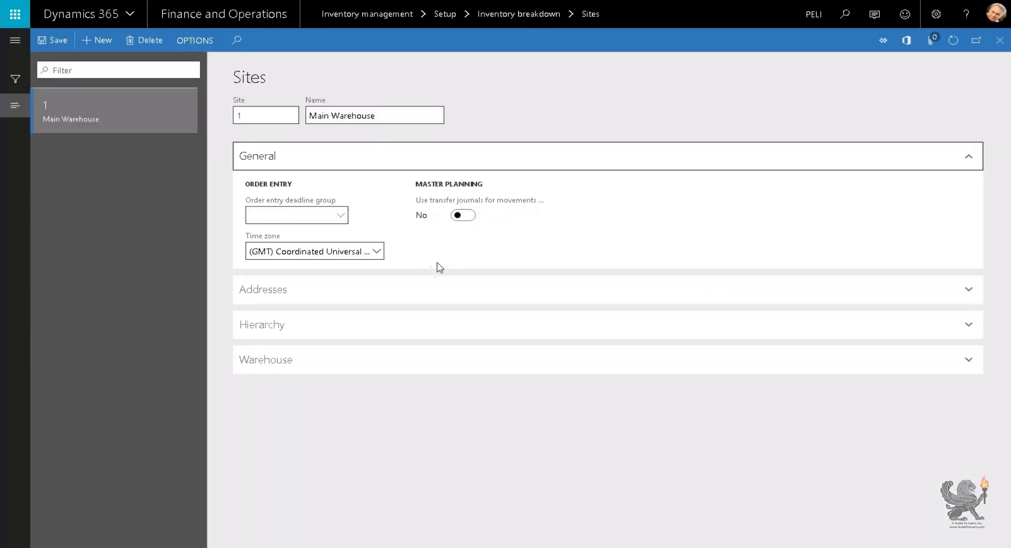
Set the Main Warehouse site's time zone to (GMT-08:00) Pacific Time (US & Canada).
mouse_move(329, 255)
left_click(377, 253)
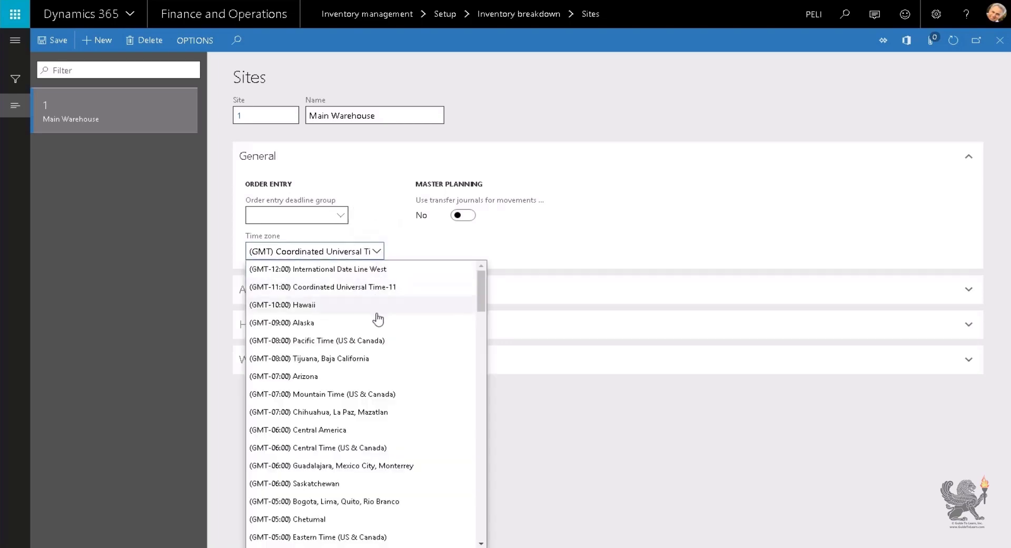
left_click(379, 341)
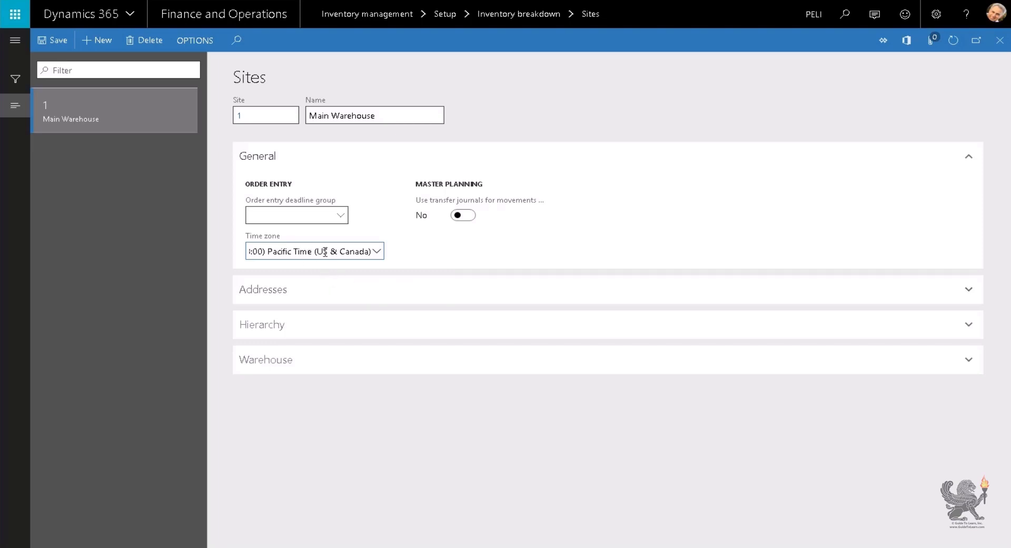
View the details page behind the site's Order entry deadline group field and close it.
mouse_move(300, 236)
right_click(340, 215)
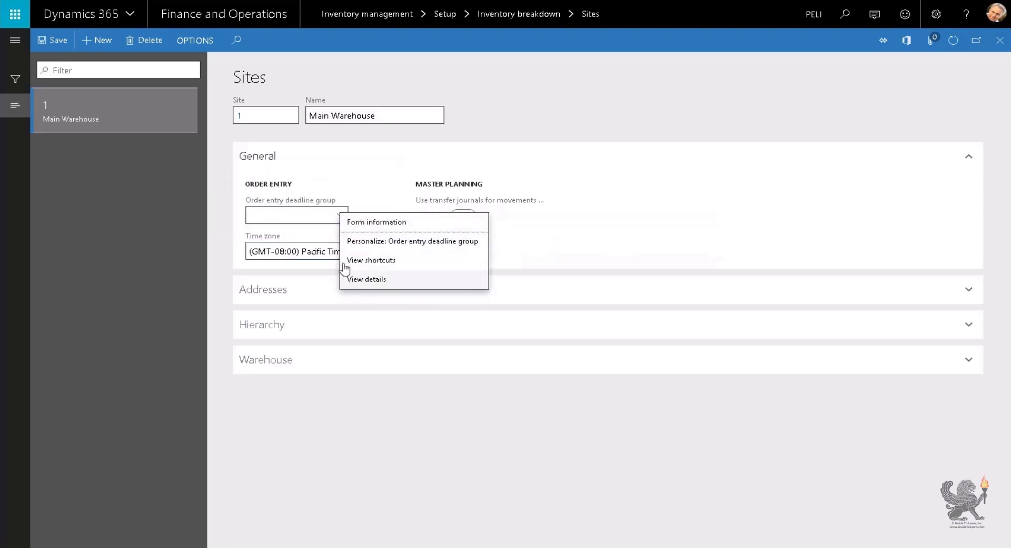
mouse_move(358, 223)
left_click(294, 214)
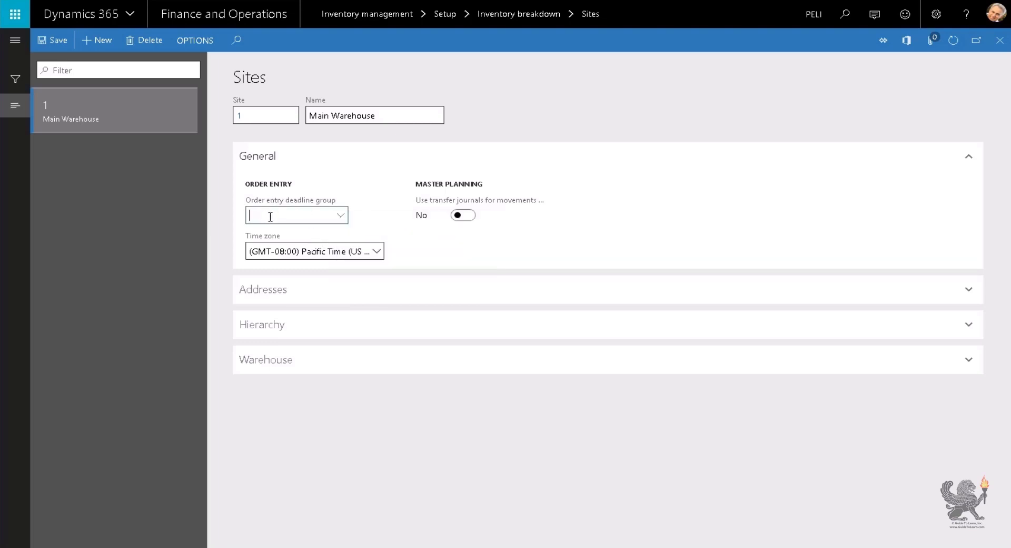
right_click(270, 217)
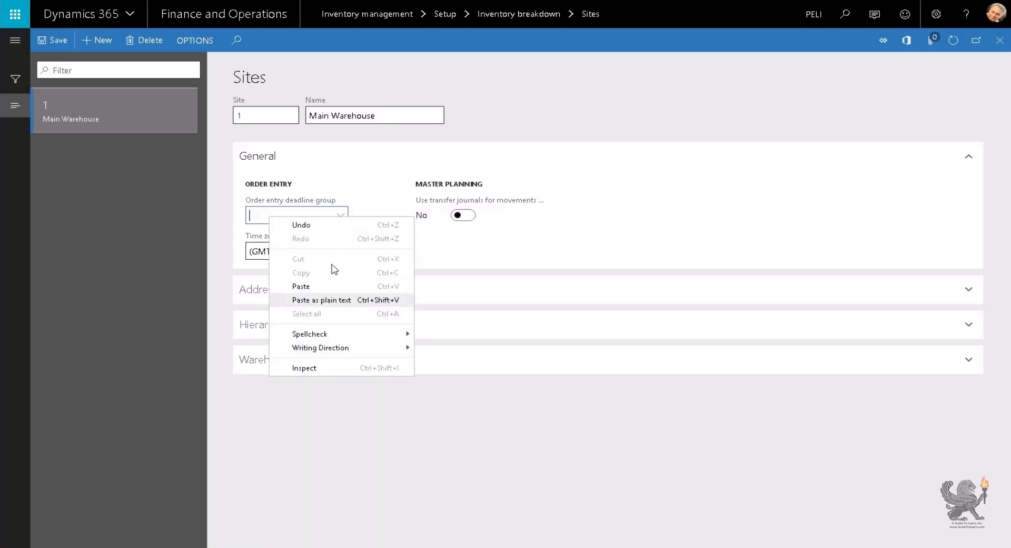
left_click(260, 215)
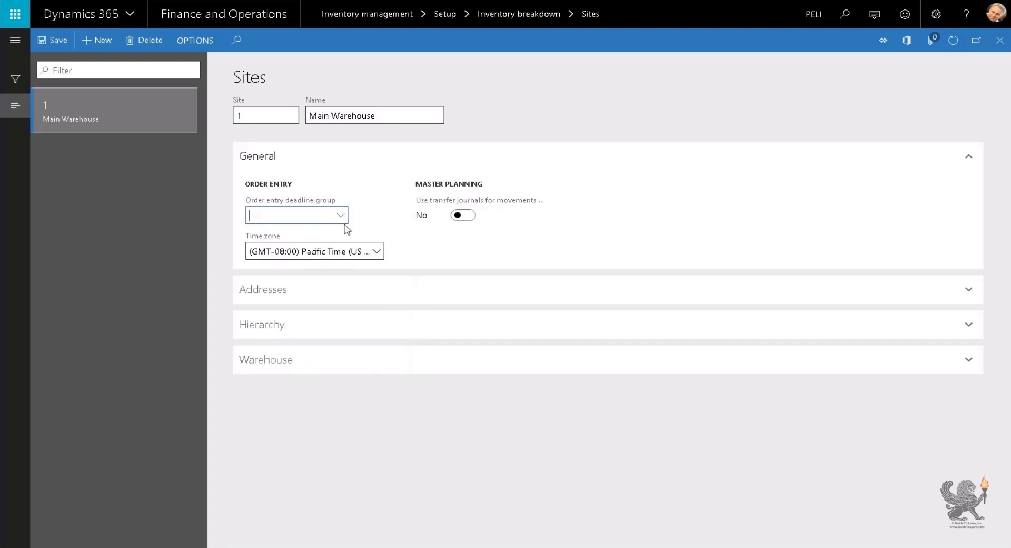
right_click(341, 222)
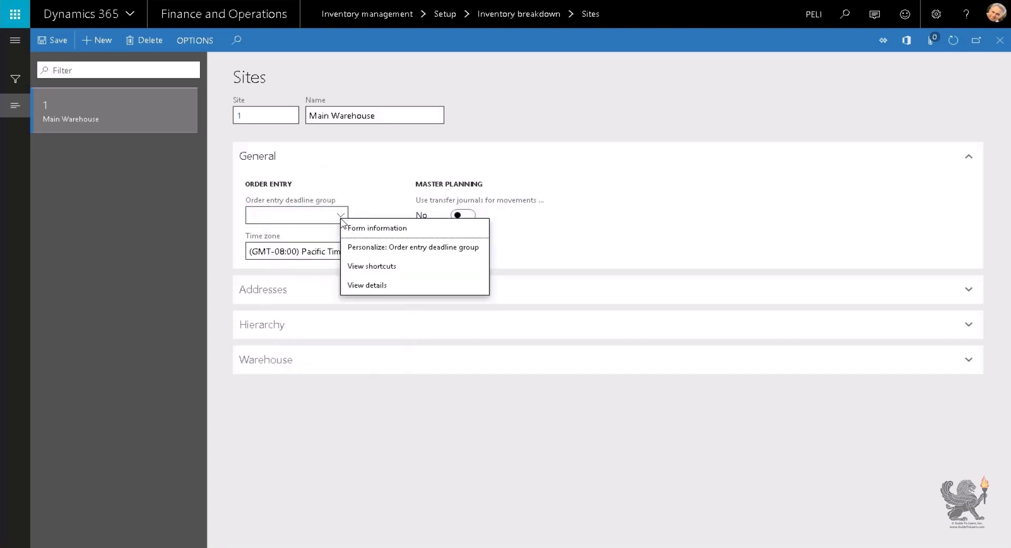
left_click(359, 289)
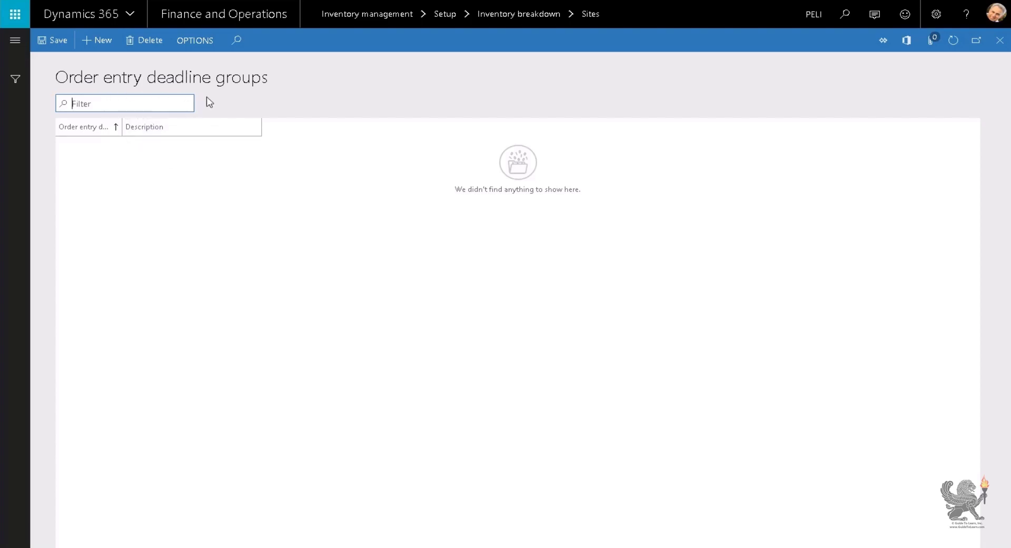
left_click(1000, 40)
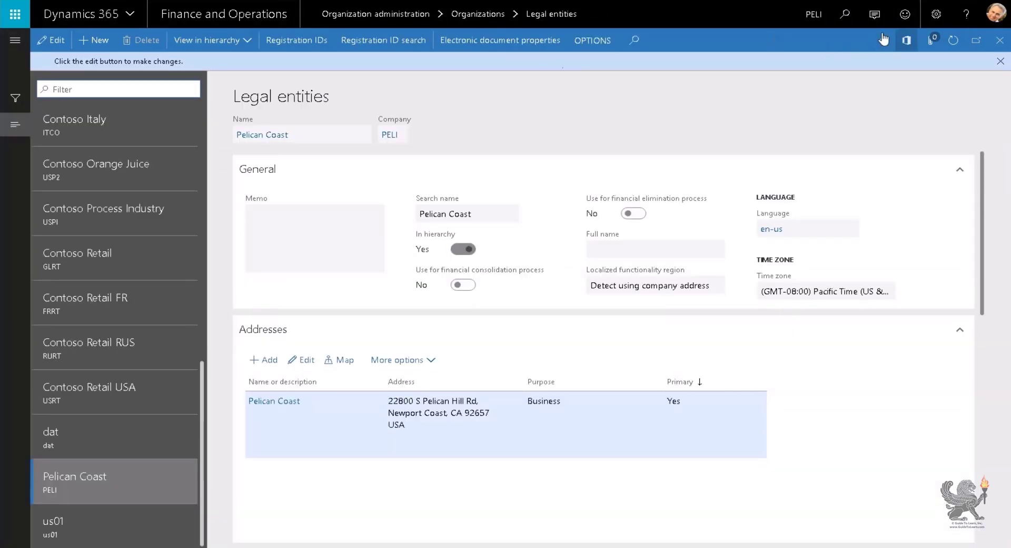
From the Legal entities page, search the pages for "ode", view Order entry deadlines in Inventory management, and close it.
key("alt+g")
type("ode")
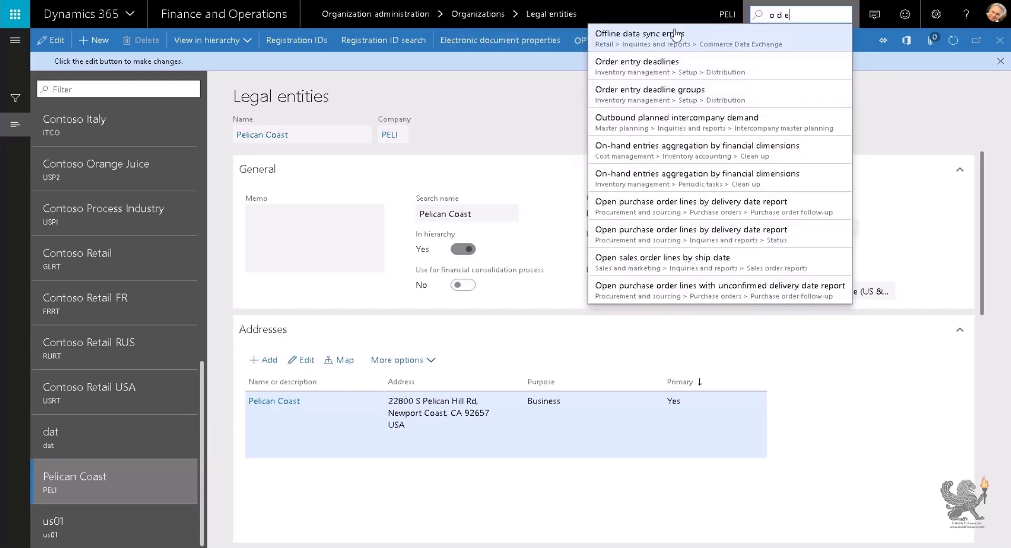
left_click(648, 71)
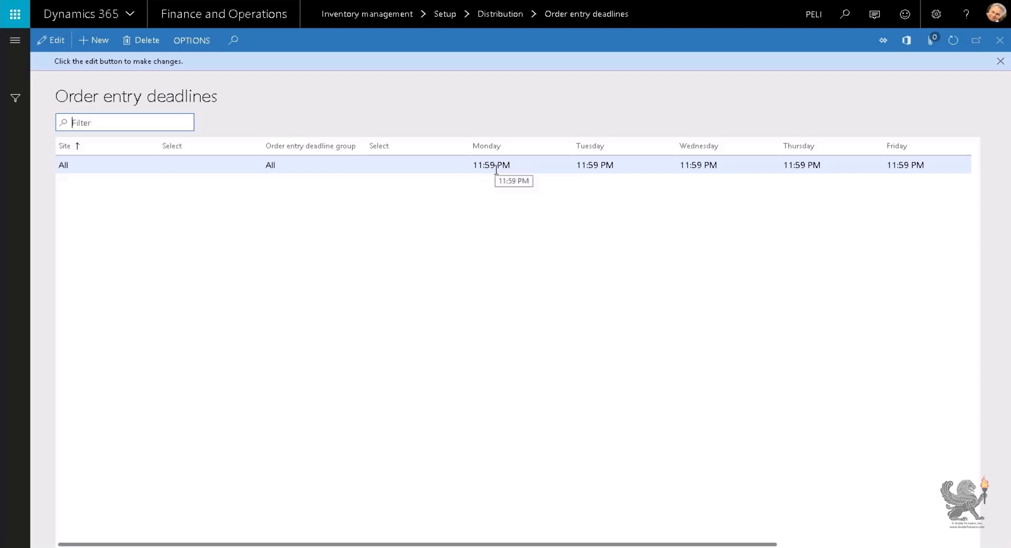
left_click(1000, 40)
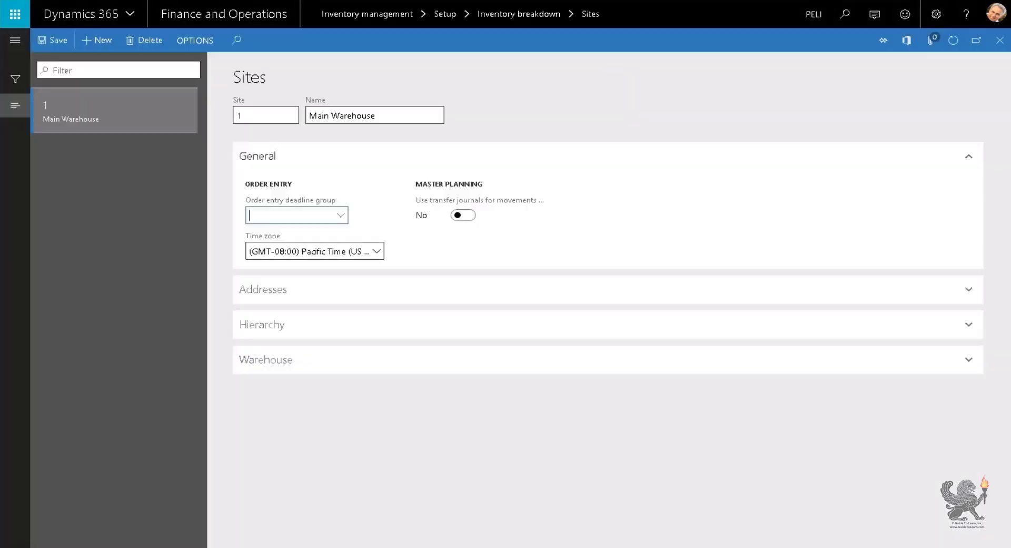
Collapse the site's General section, expand its Warehouse section, and look up Warehouse management in the module list.
left_click(258, 156)
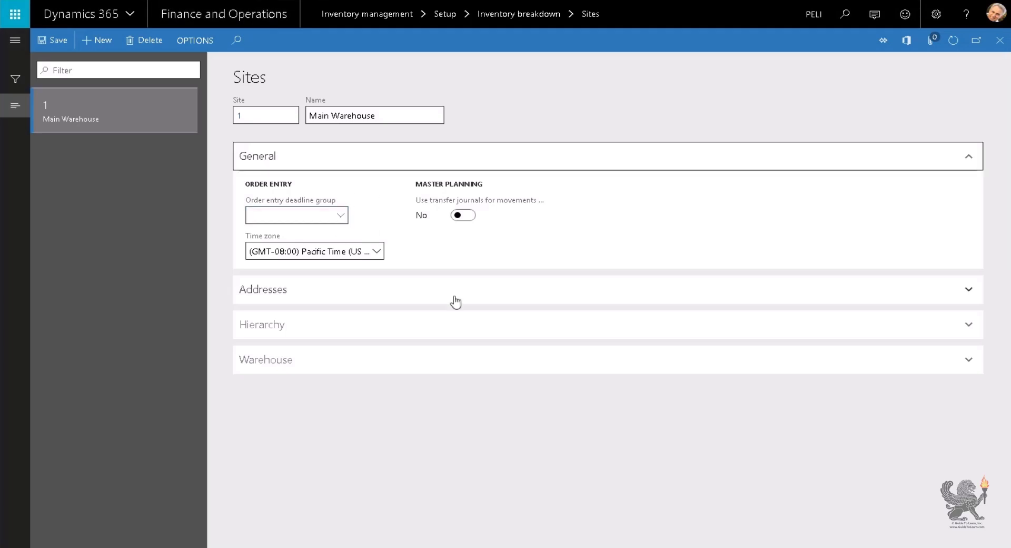
left_click(289, 268)
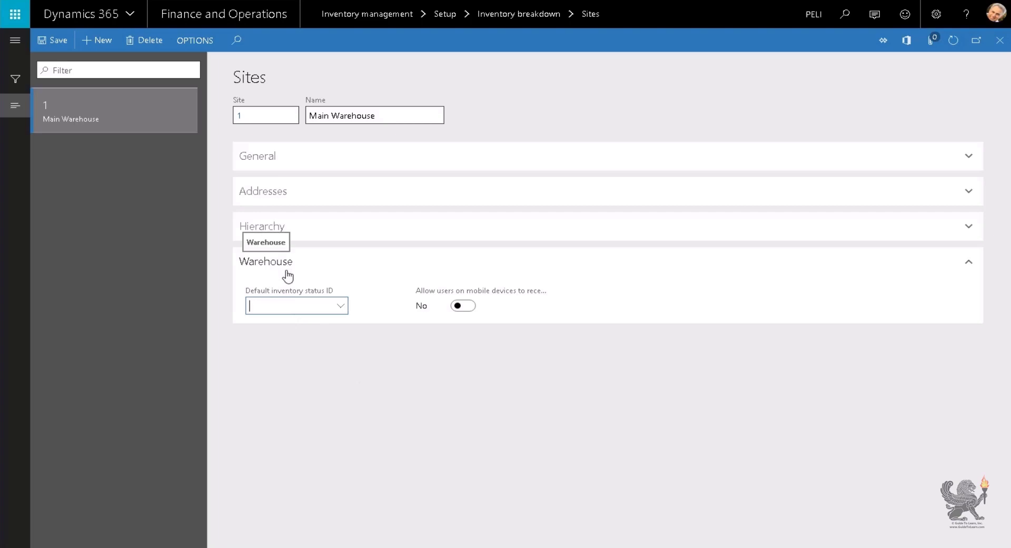
left_click(14, 40)
scroll(84, 368, "down", 1)
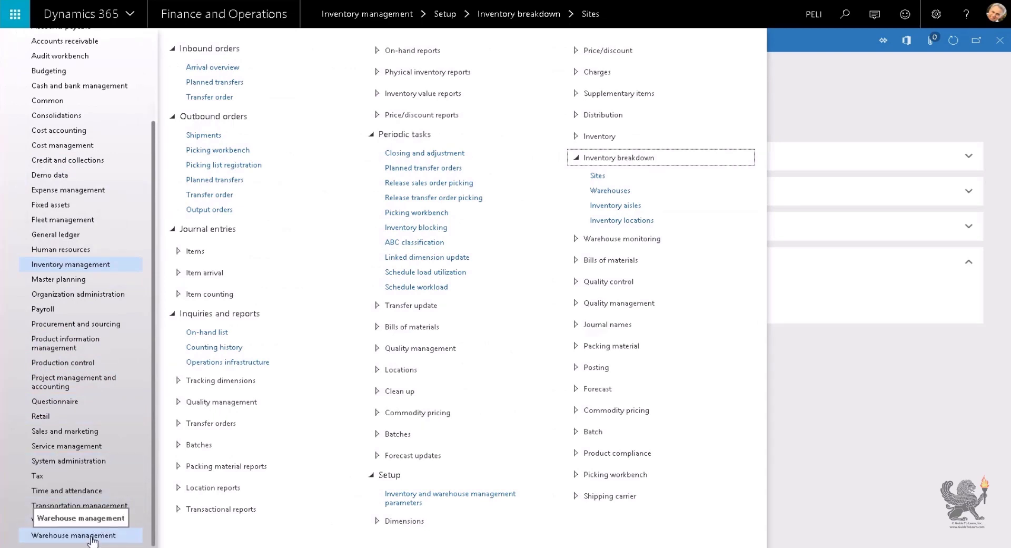
left_click(902, 185)
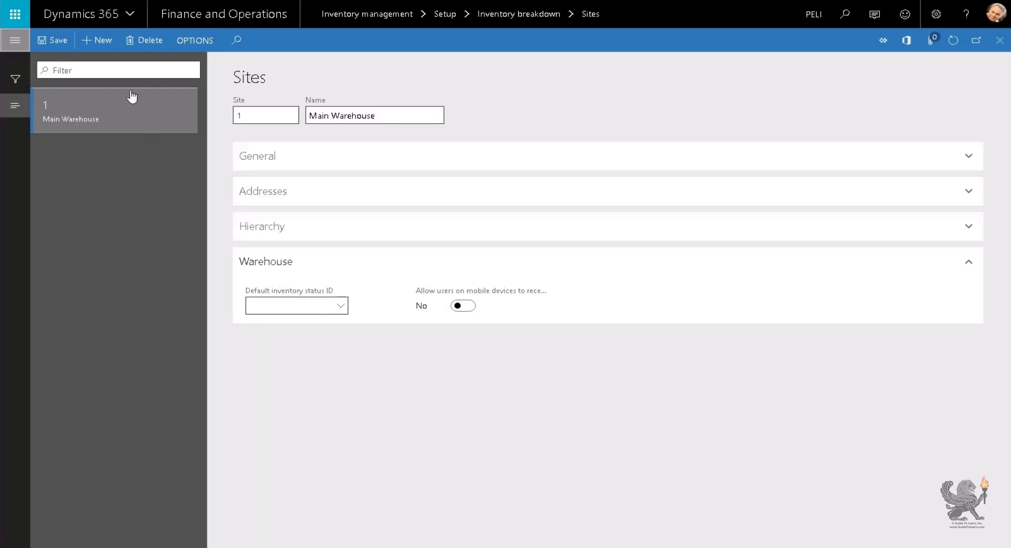
Create a second site with the ID 2 and the name Production.
left_click(105, 42)
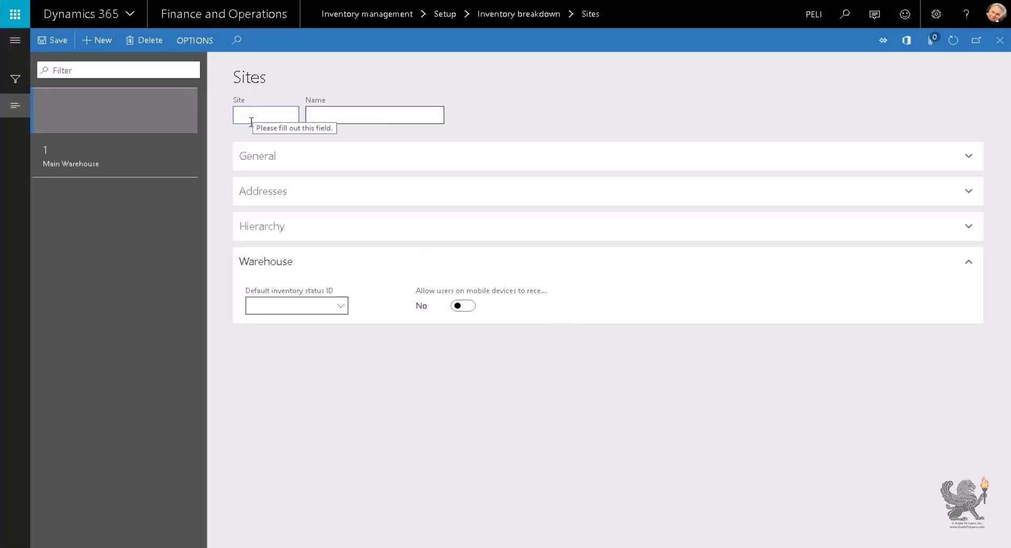
type("2")
key("Tab")
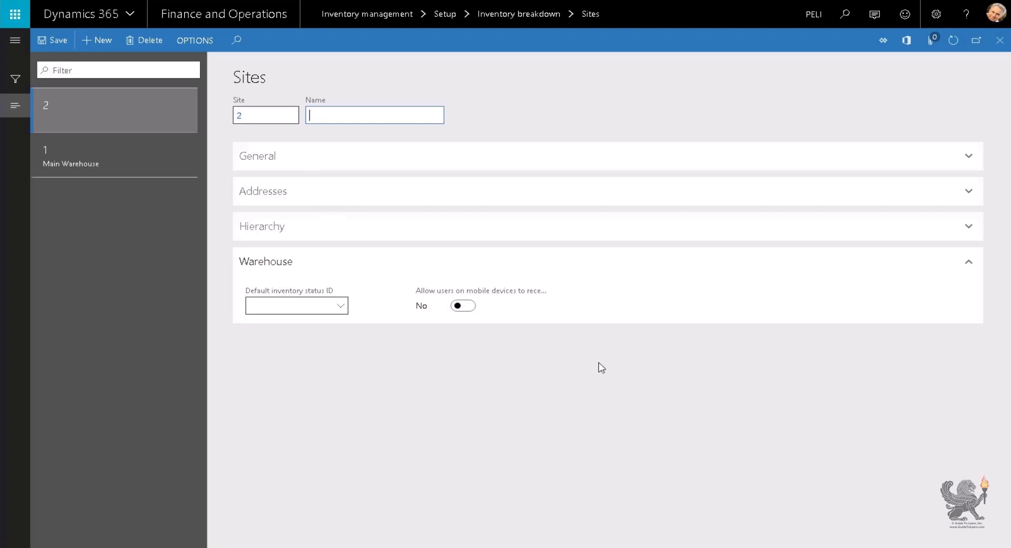
type("Production")
key("Tab")
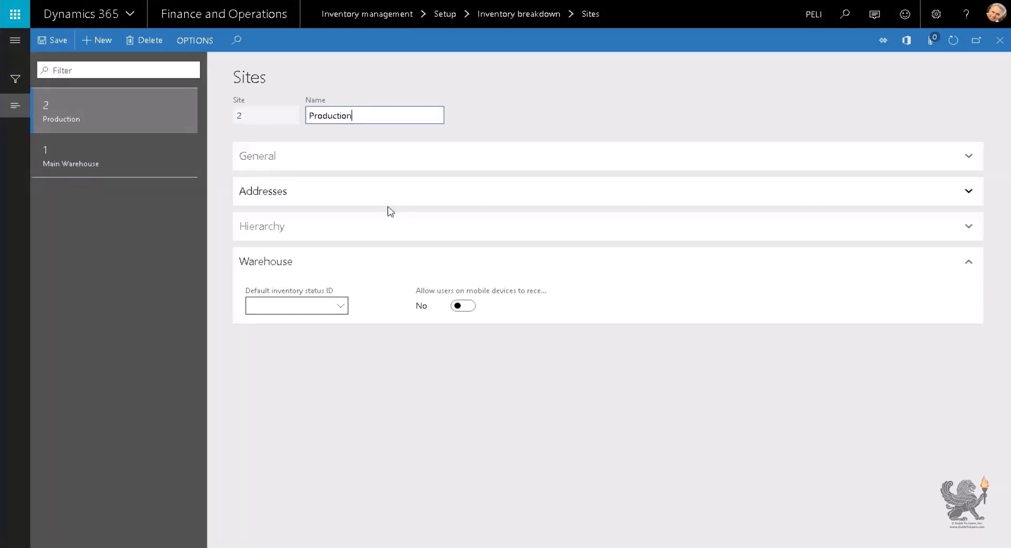
In the Inventory management module's Inventory breakdown setup, create a warehouse with the ID 11 and the name Main Warehouse.
left_click(15, 40)
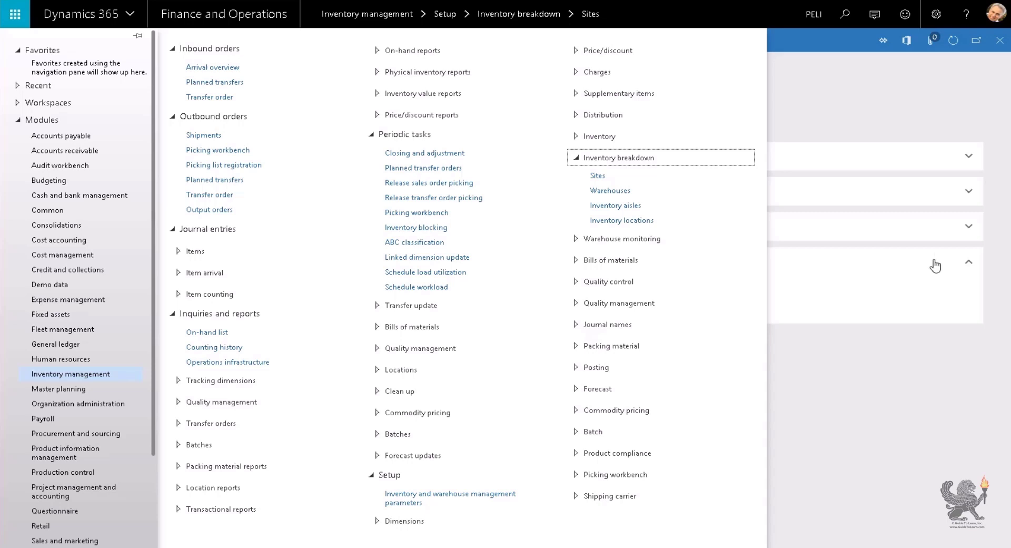
left_click(609, 192)
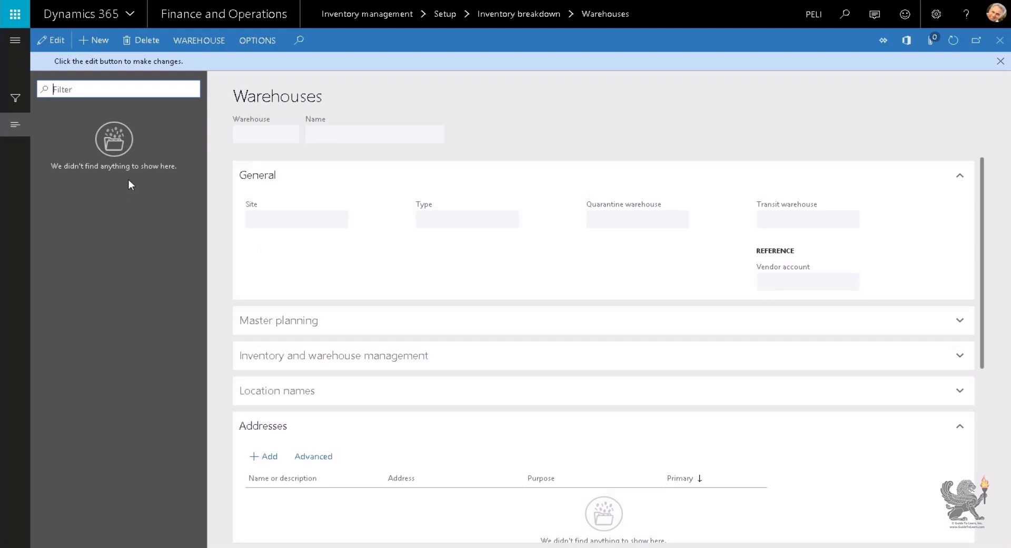
left_click(104, 46)
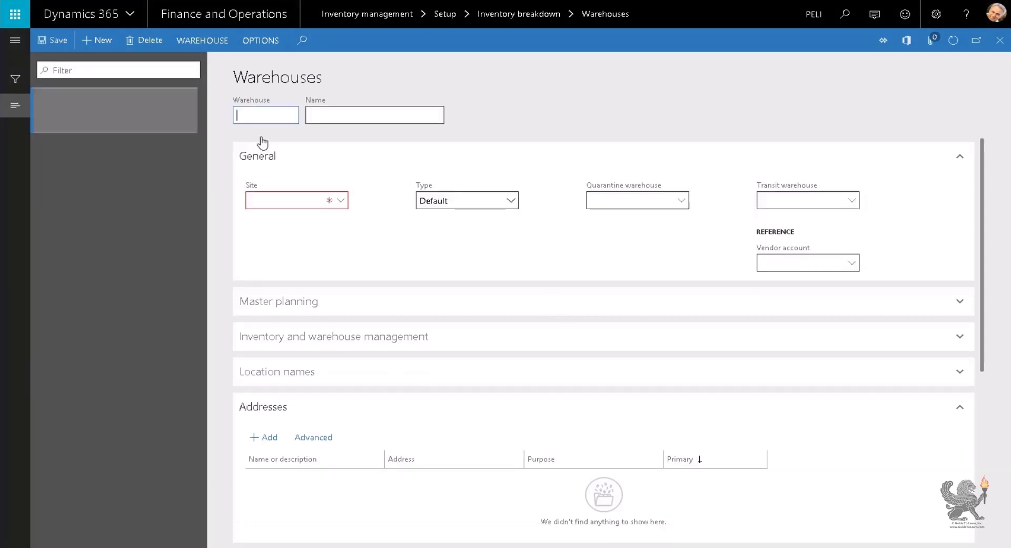
type("11")
key("Tab")
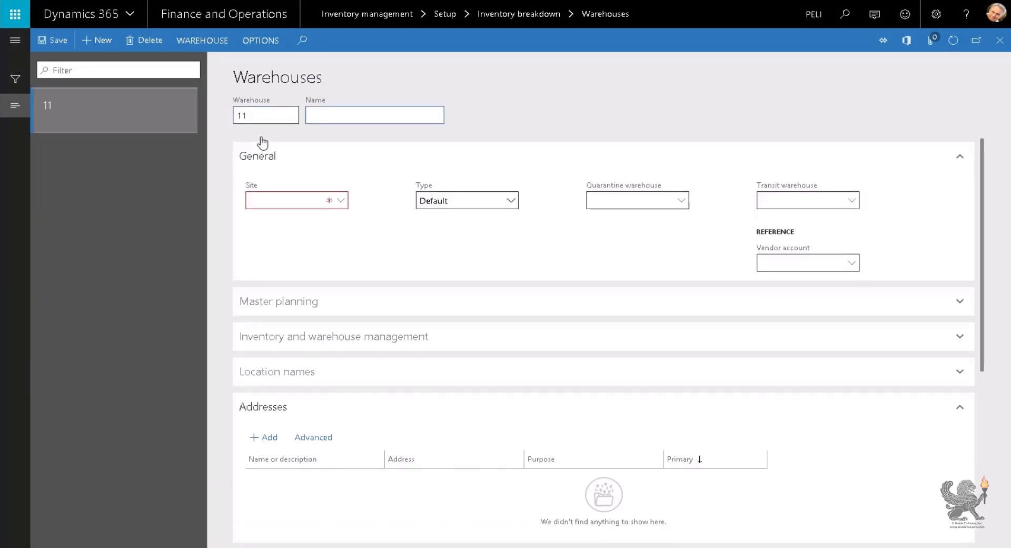
type("Main Warehouse")
key("Tab")
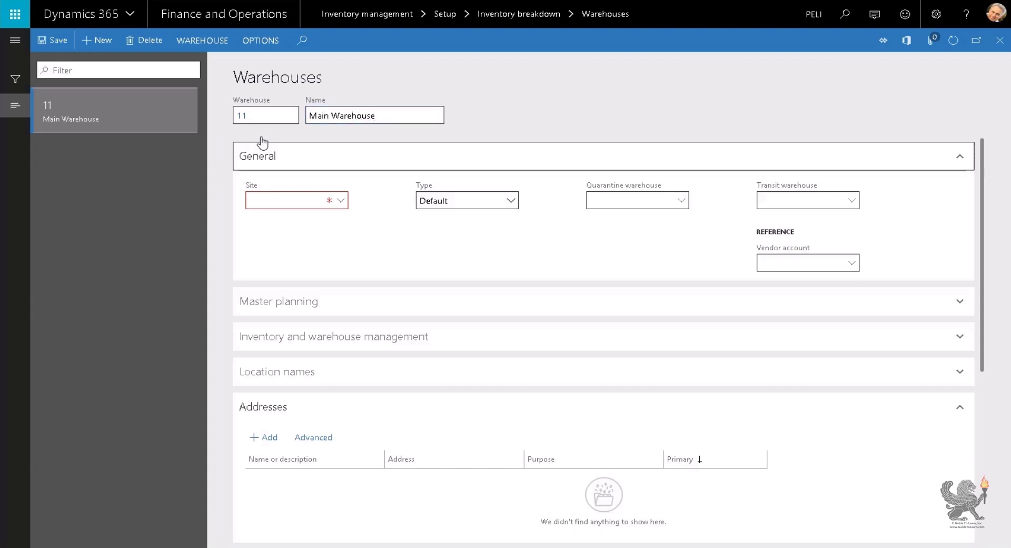
Open the site details behind the warehouse's Site field and rename site 1 as Main Site.
left_click(341, 200)
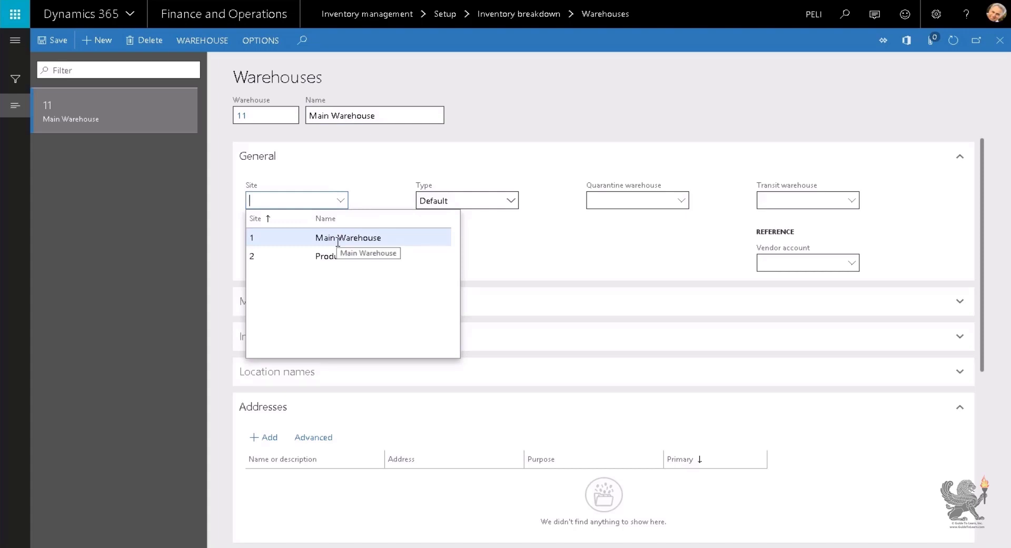
right_click(343, 198)
left_click(360, 269)
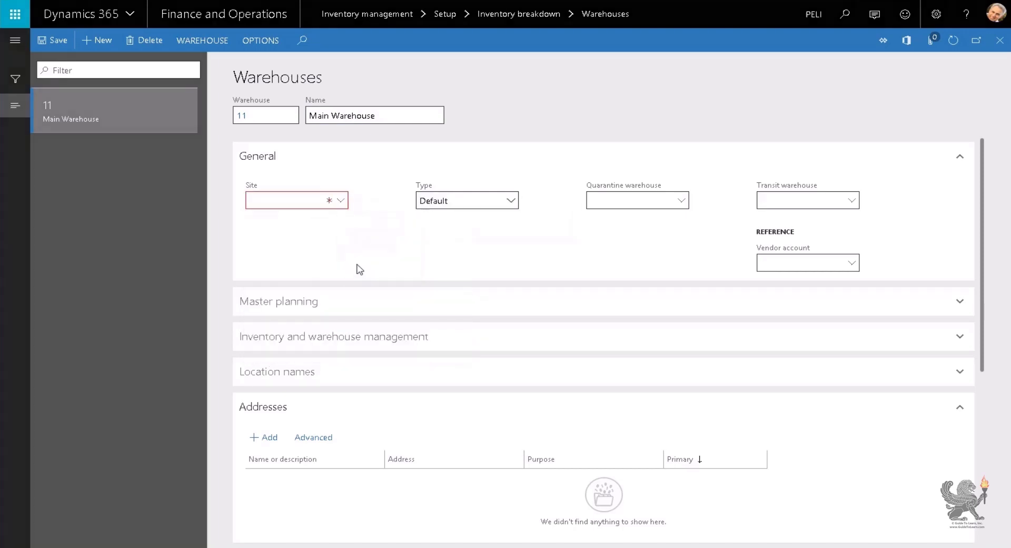
double_click(365, 116)
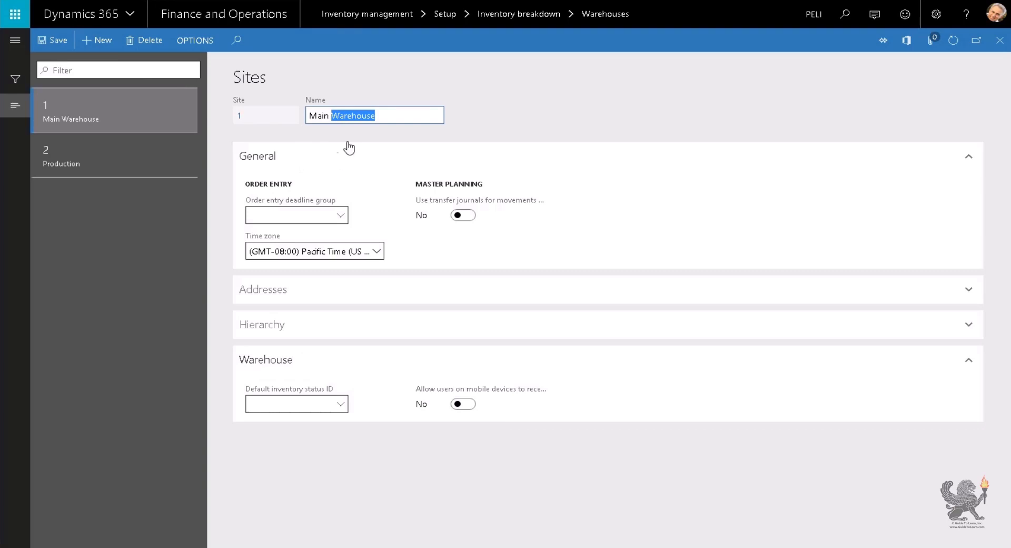
type("Site")
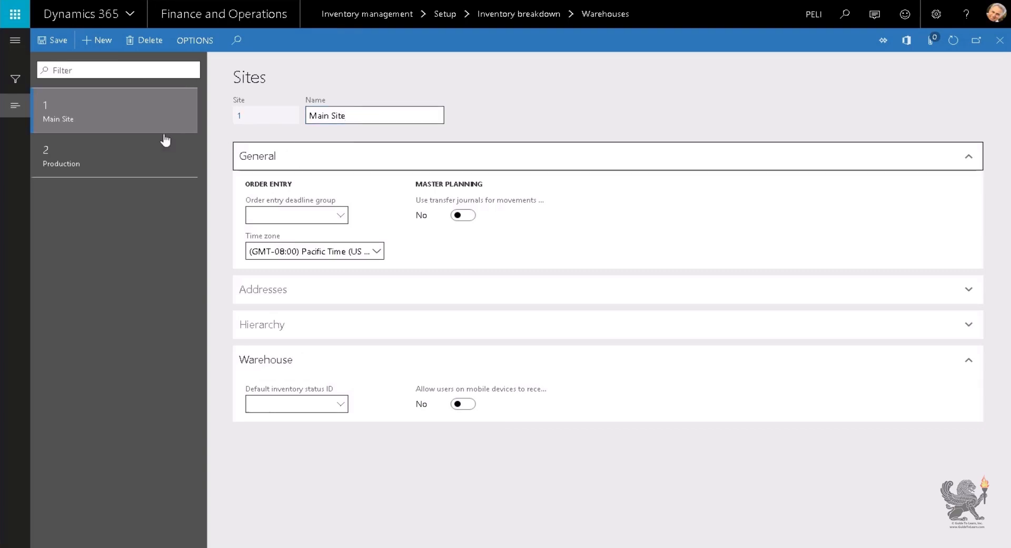
Rename site 2 as Production Site and close the Sites page to return to the warehouse.
left_click(163, 147)
left_click(374, 109)
type("S")
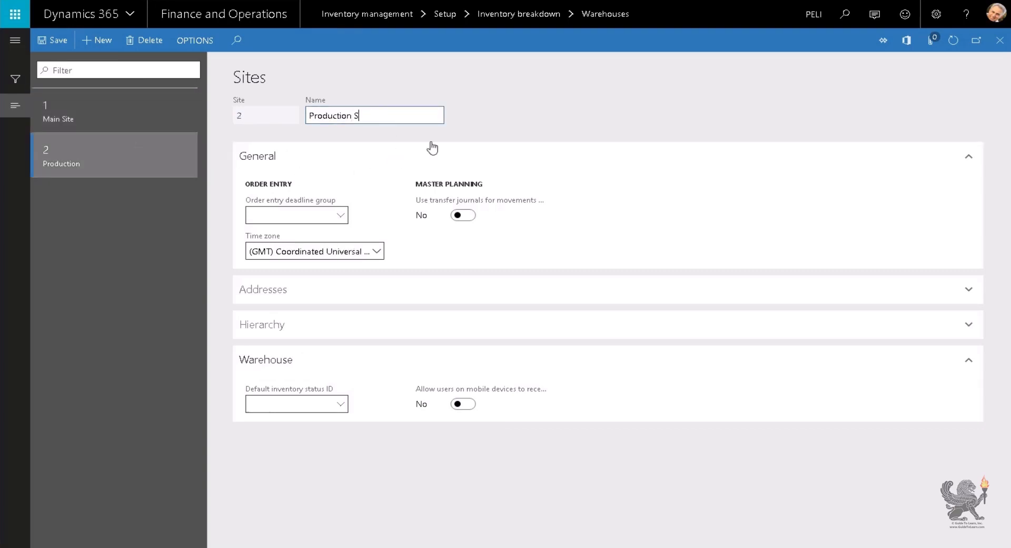
type("ite")
key("Tab")
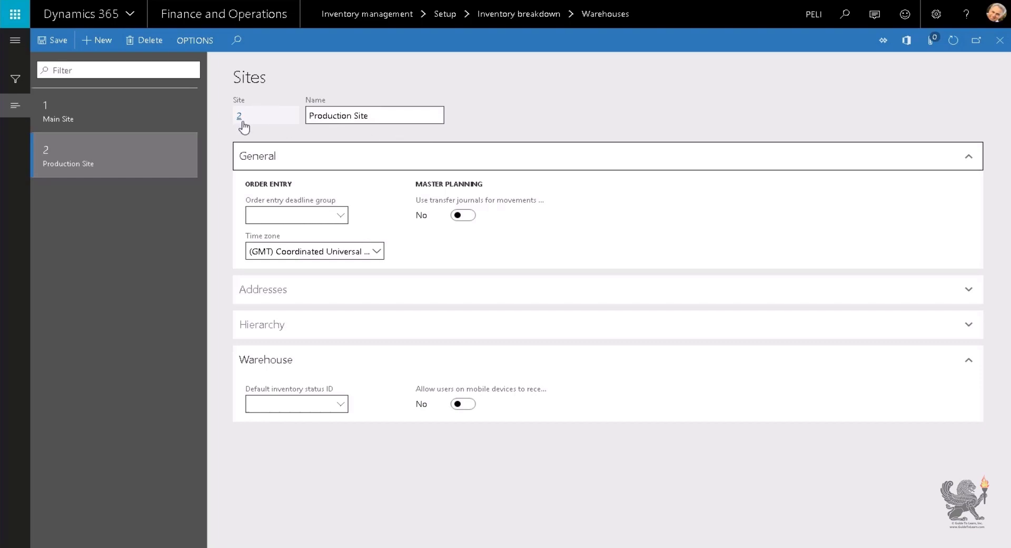
left_click(1000, 40)
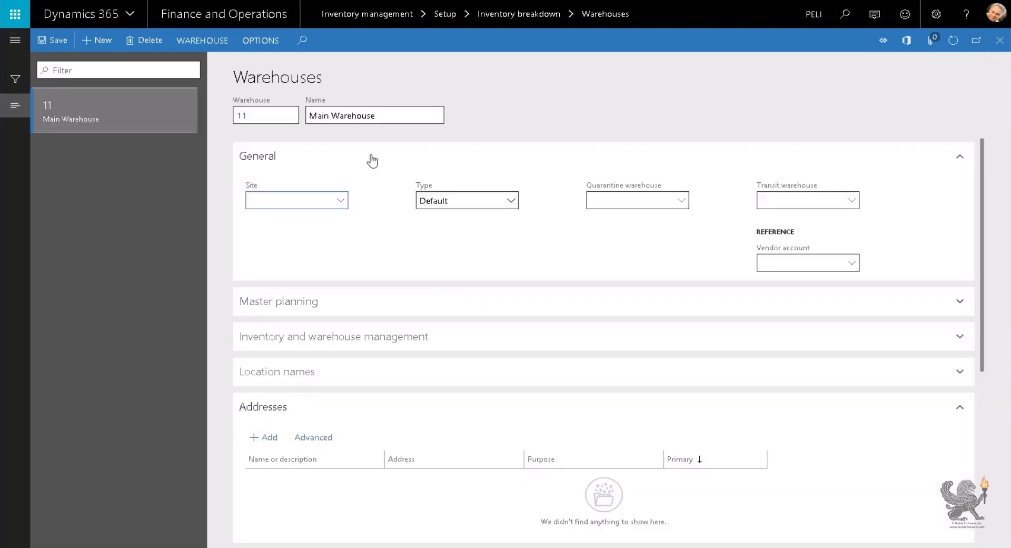
Assign the Main Warehouse to site 1, Main Site, with the warehouse type Default.
left_click(340, 204)
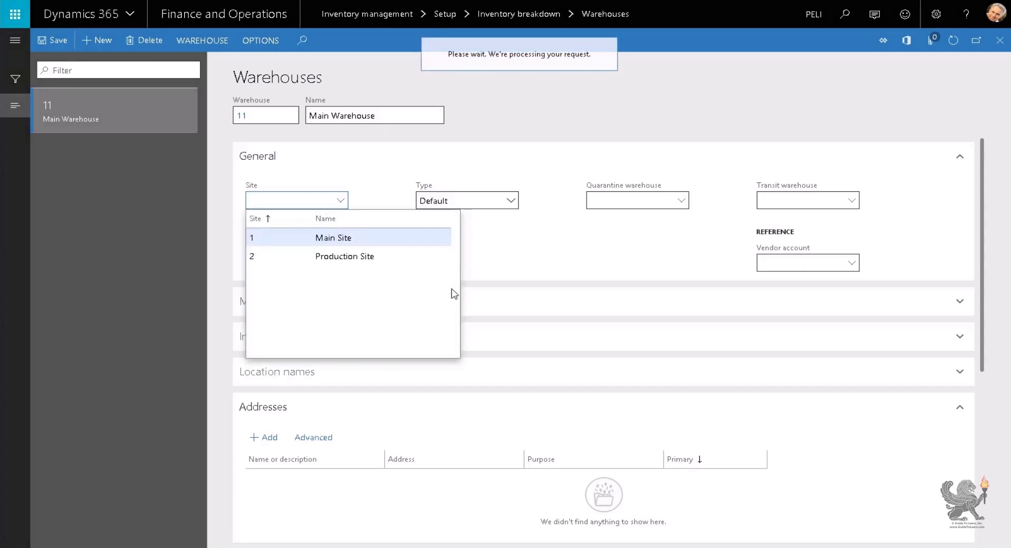
left_click(510, 201)
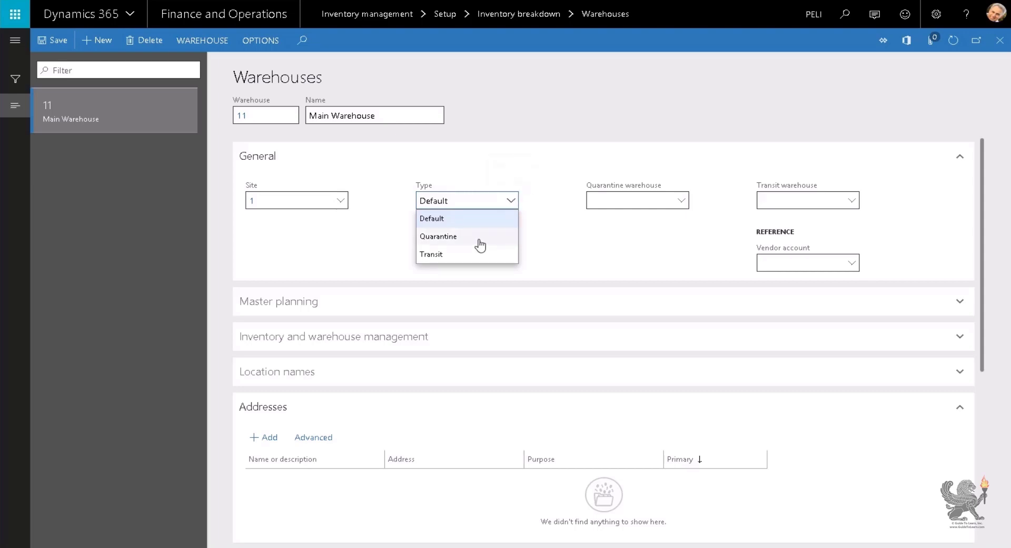
left_click(446, 226)
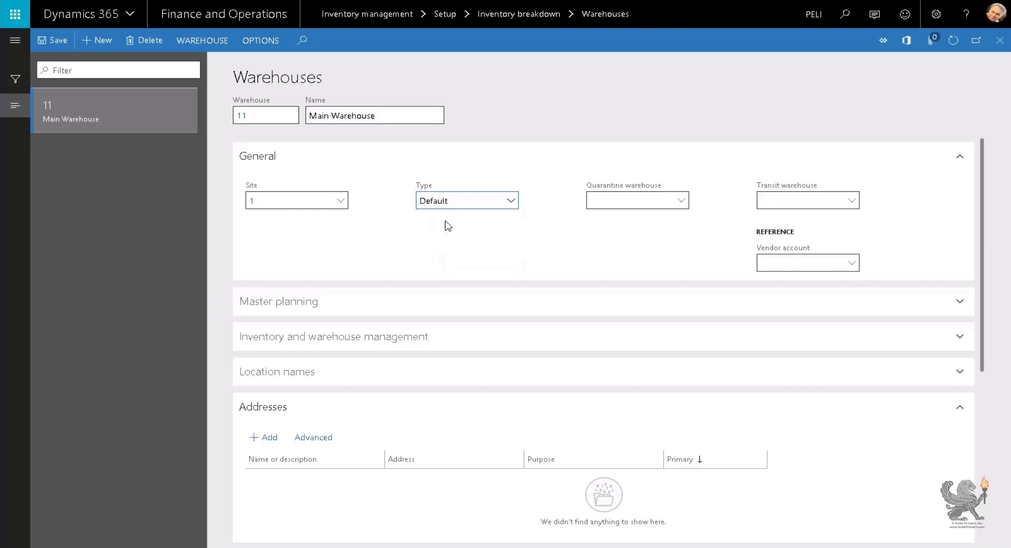
Try the Quarantine and Transit types on the Main Warehouse and set its type back to Default.
left_click(511, 201)
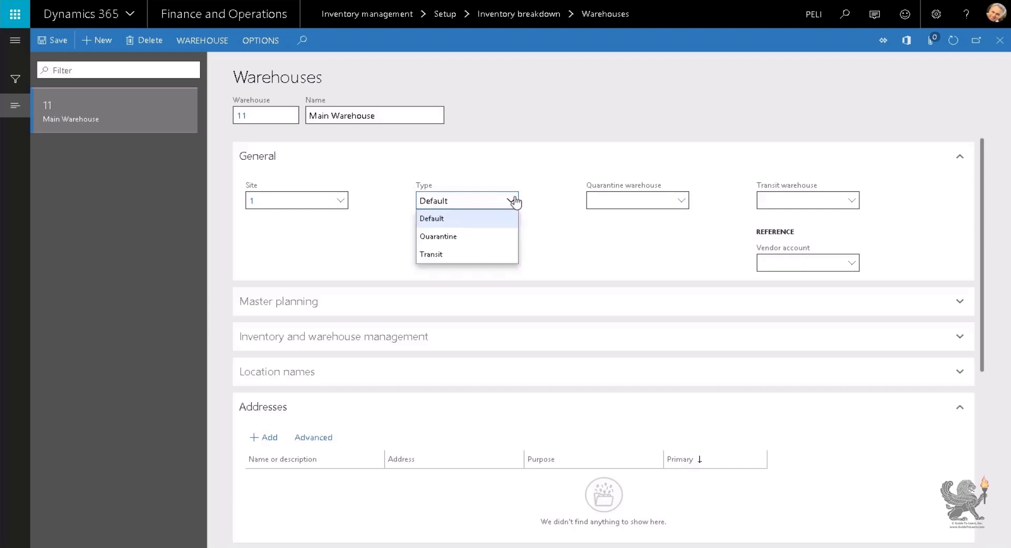
left_click(465, 239)
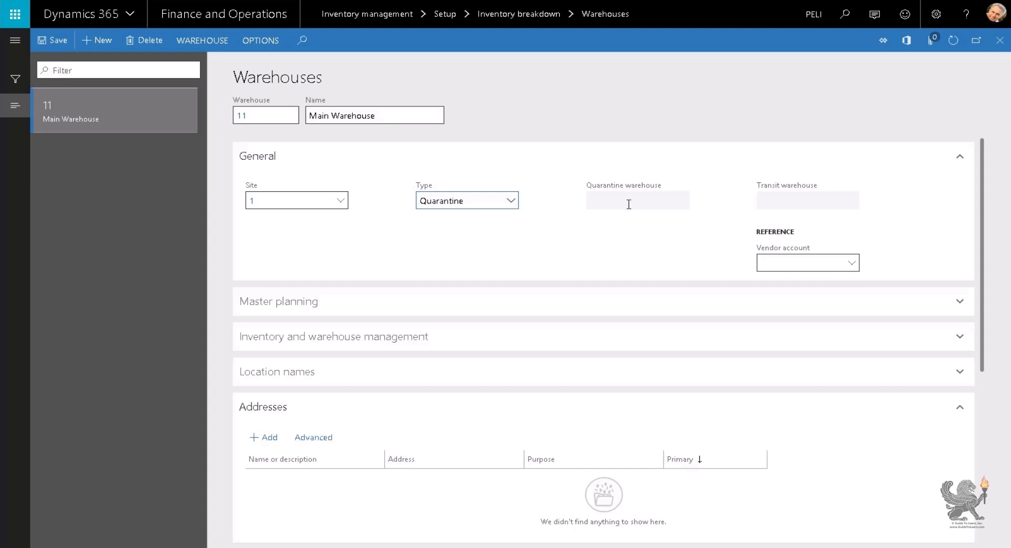
left_click(510, 201)
left_click(474, 258)
left_click(483, 200)
left_click(512, 201)
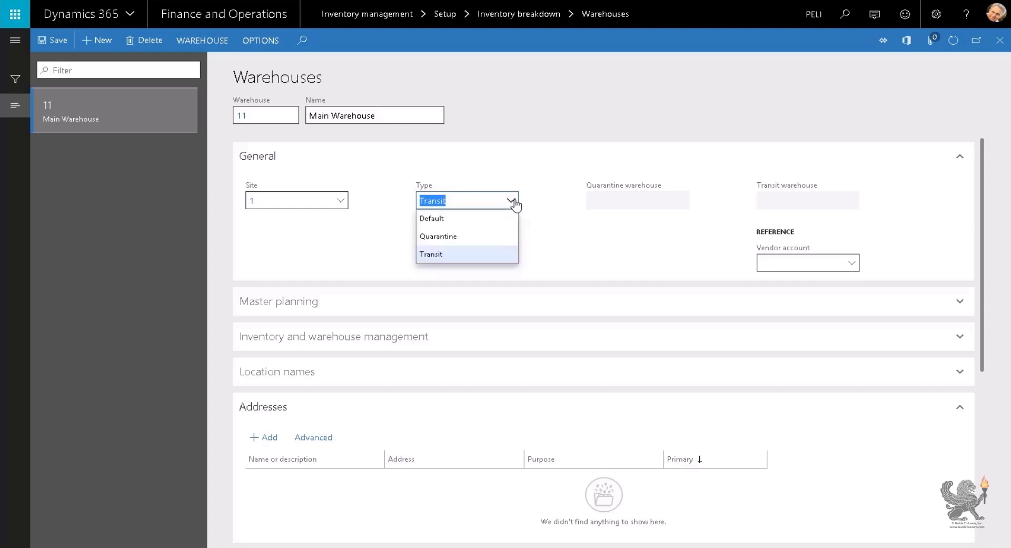
left_click(466, 220)
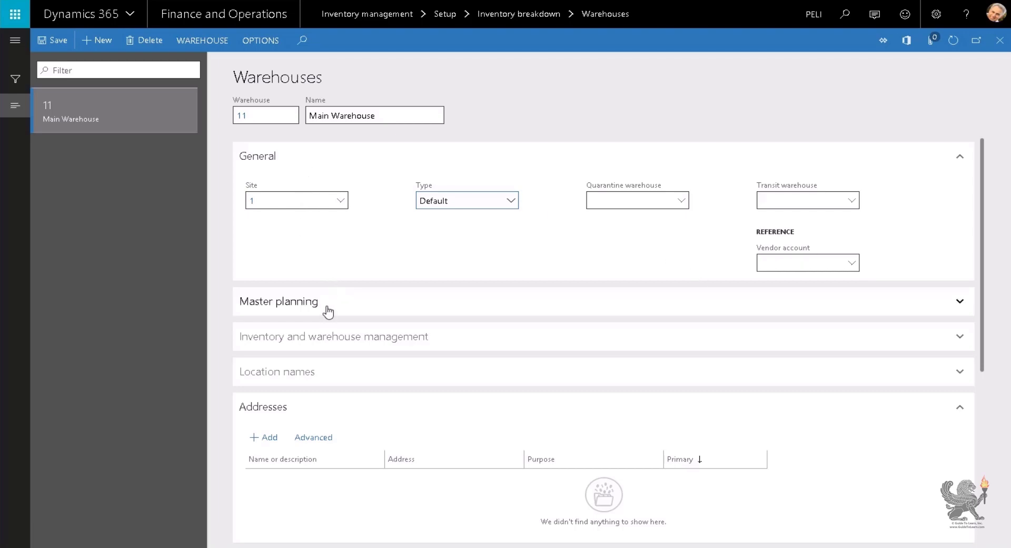
View the warehouse's Inventory and warehouse management section, and collapse that section and the Addresses section.
left_click(330, 336)
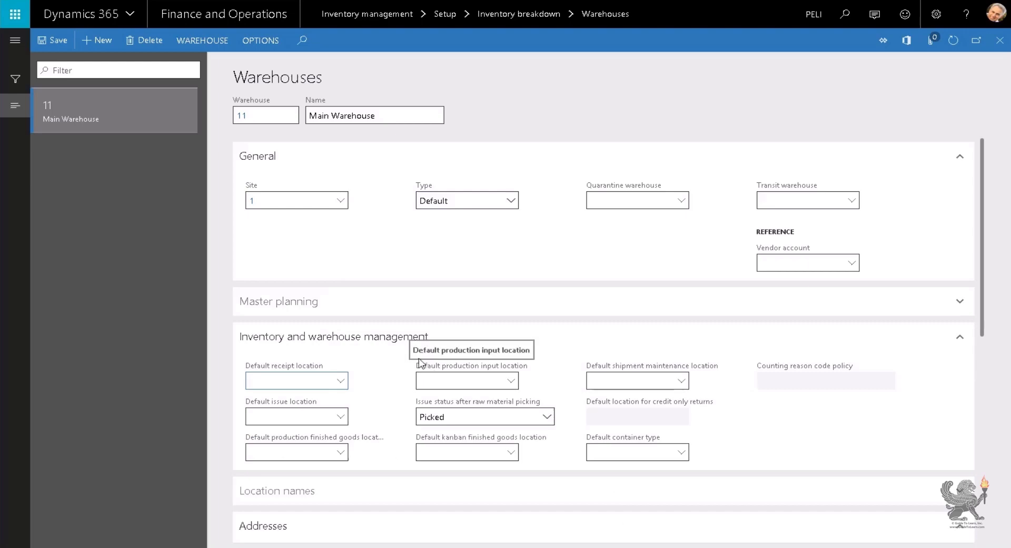
scroll(388, 357, "down", 2)
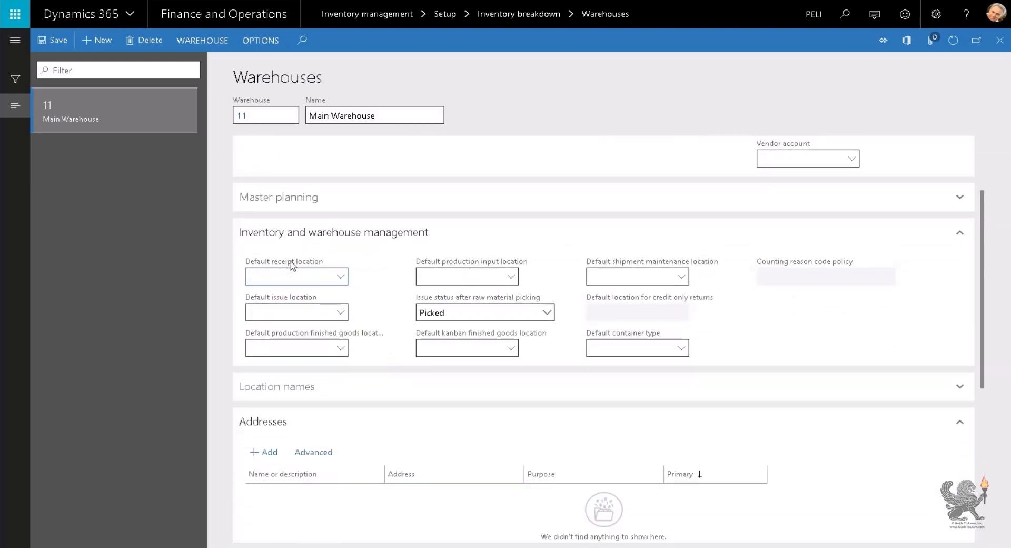
left_click(325, 242)
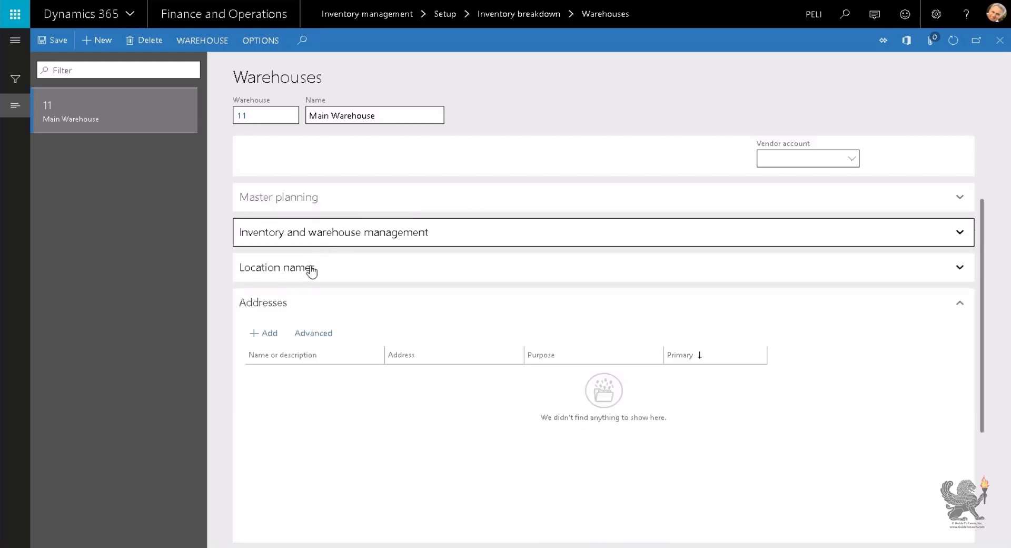
left_click(296, 305)
left_click(296, 304)
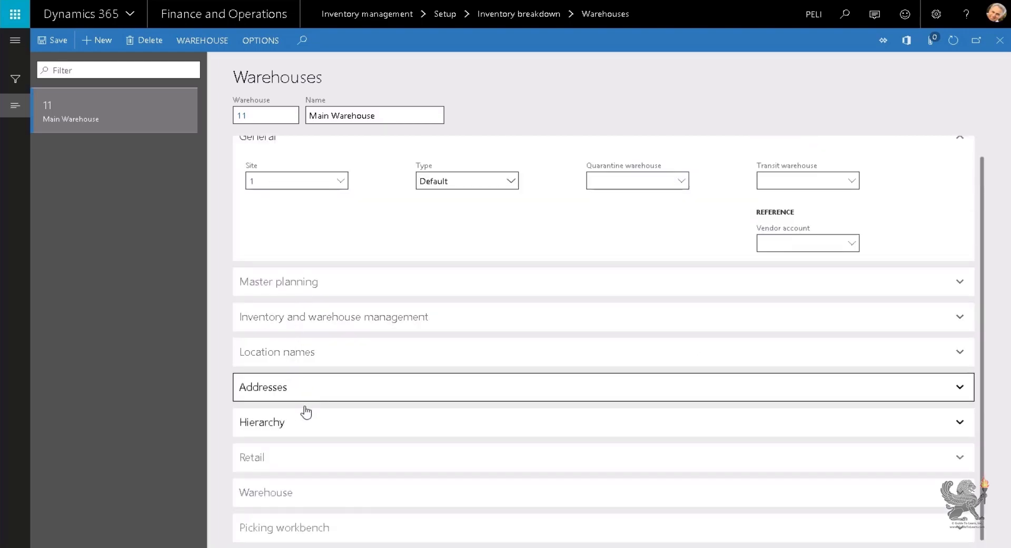
In the Warehouse section, try out Use warehouse management processes, look up Warehouse management in the module list, and switch the option off.
left_click(308, 491)
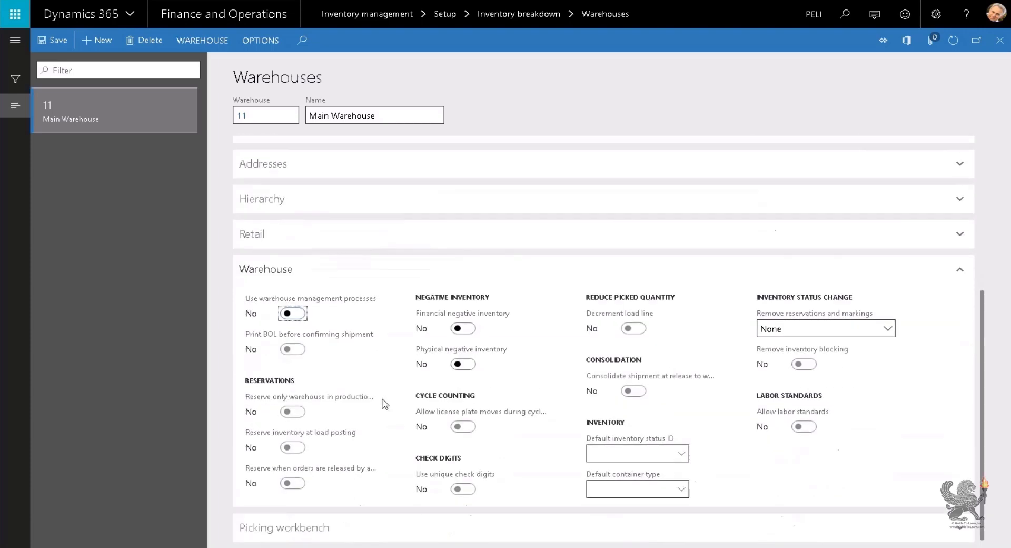
left_click(295, 315)
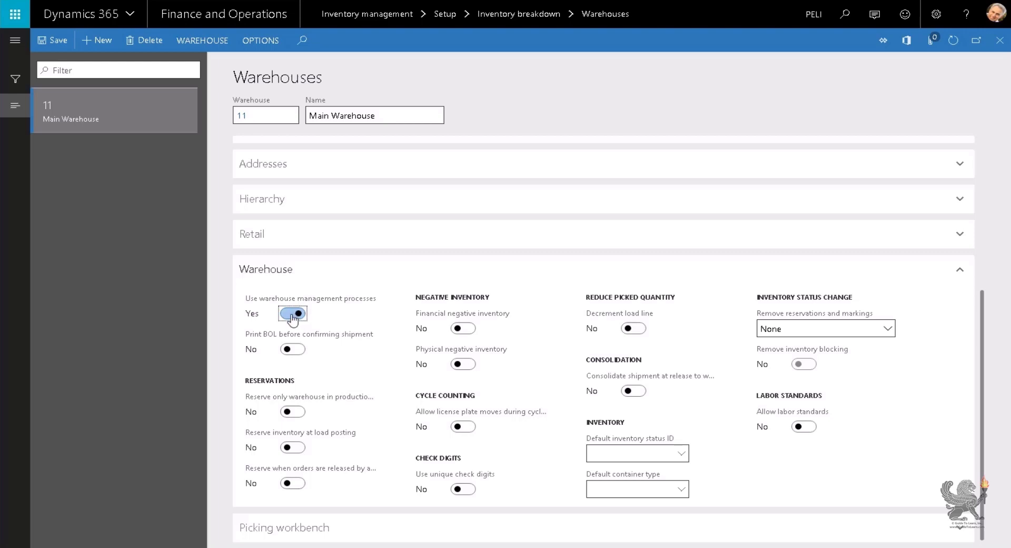
left_click(289, 314)
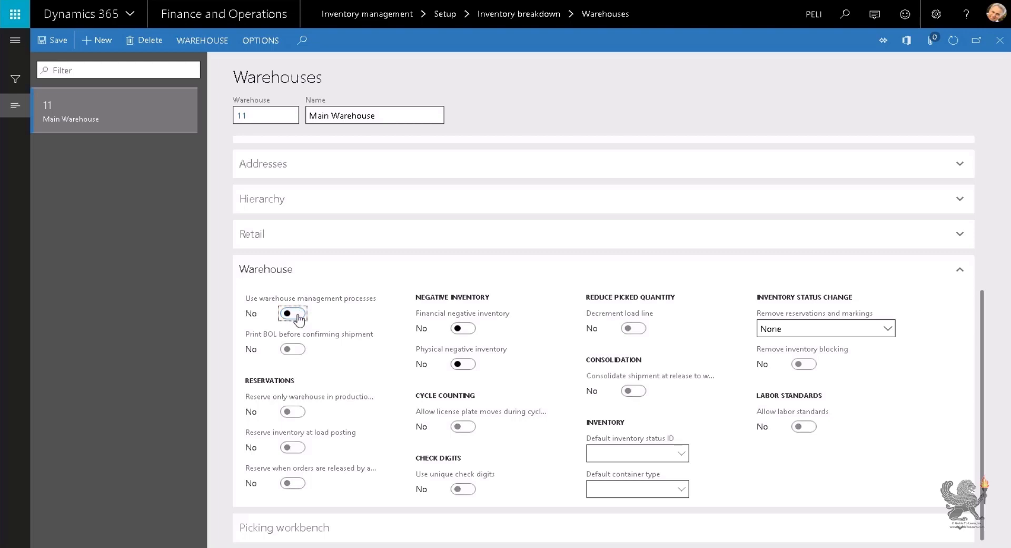
left_click(298, 315)
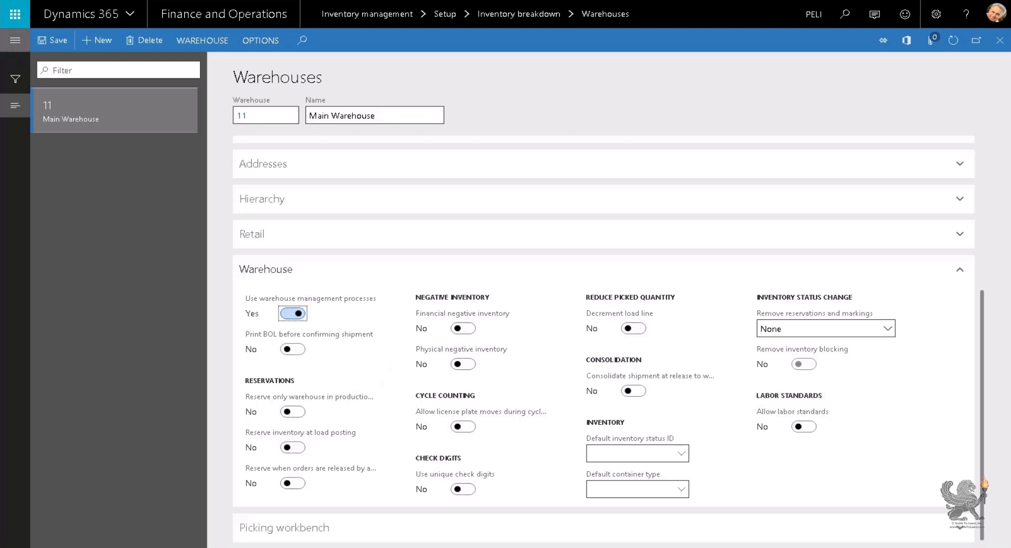
left_click(15, 40)
scroll(105, 447, "down", 3)
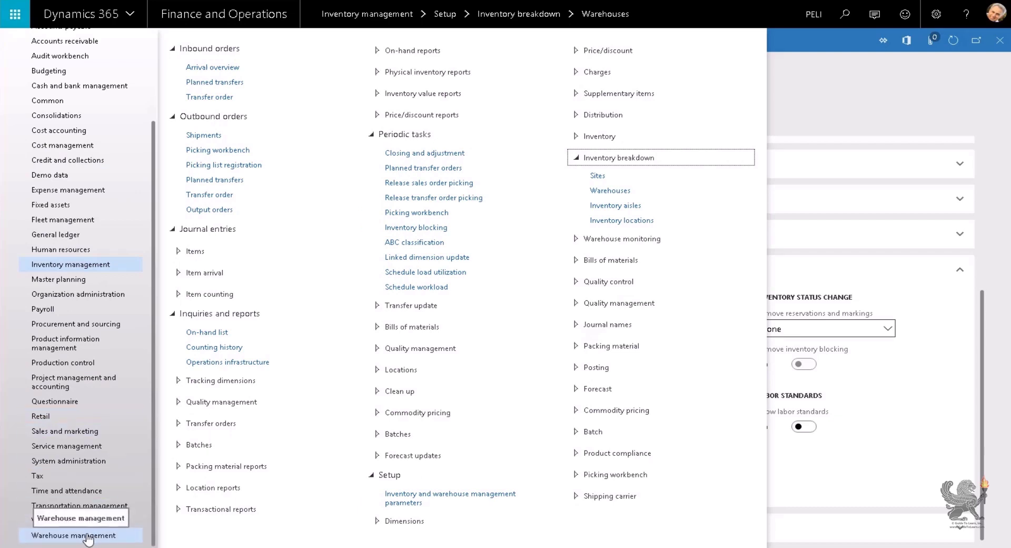
left_click(950, 376)
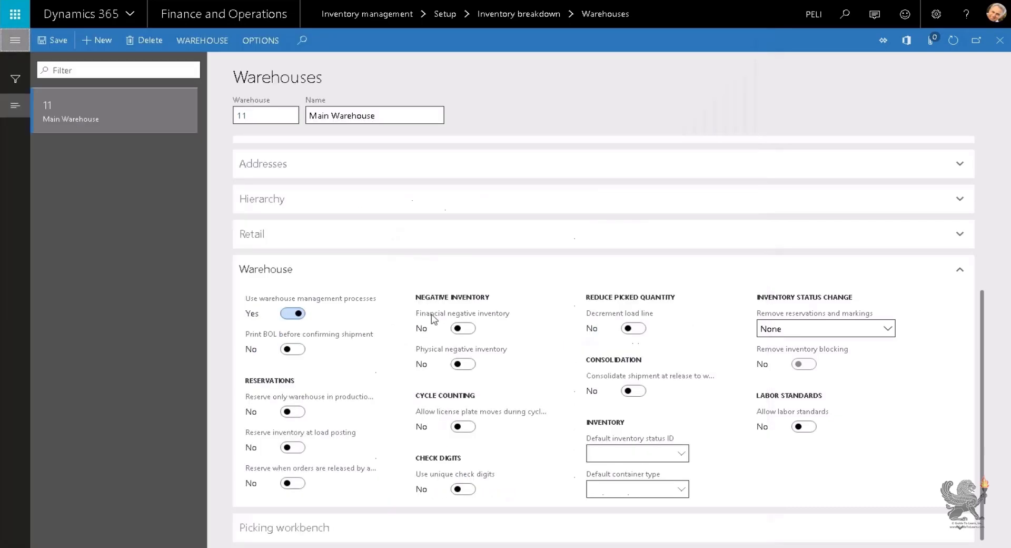
left_click(294, 313)
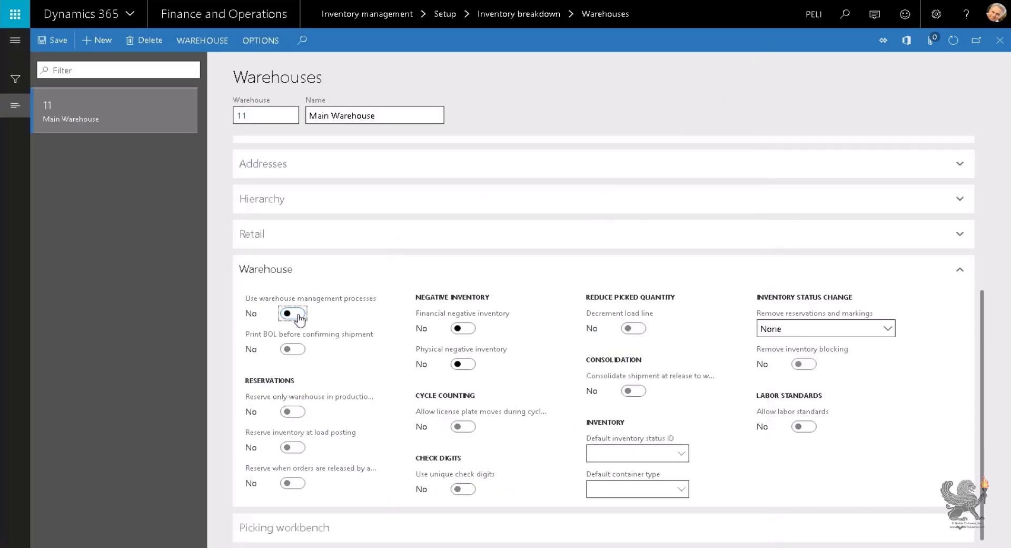
Collapse the Warehouse section, view the Retail section's settings, and open the Location names section.
left_click(282, 268)
left_click(293, 466)
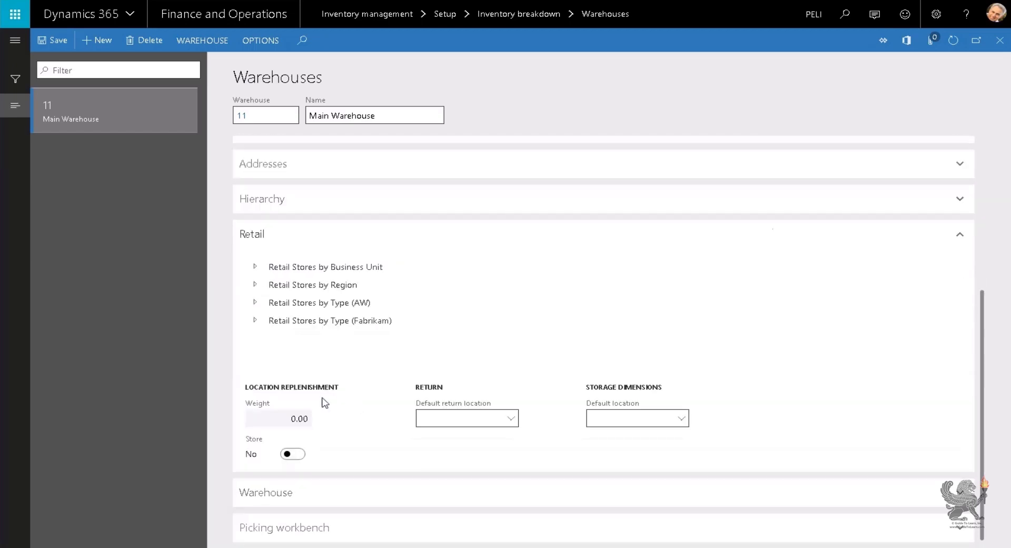
left_click(275, 240)
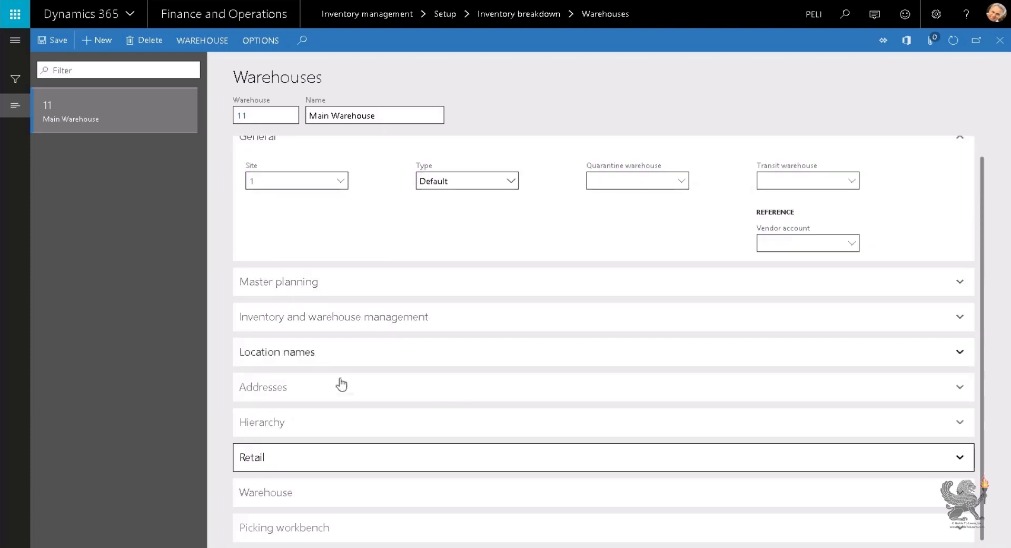
left_click(303, 358)
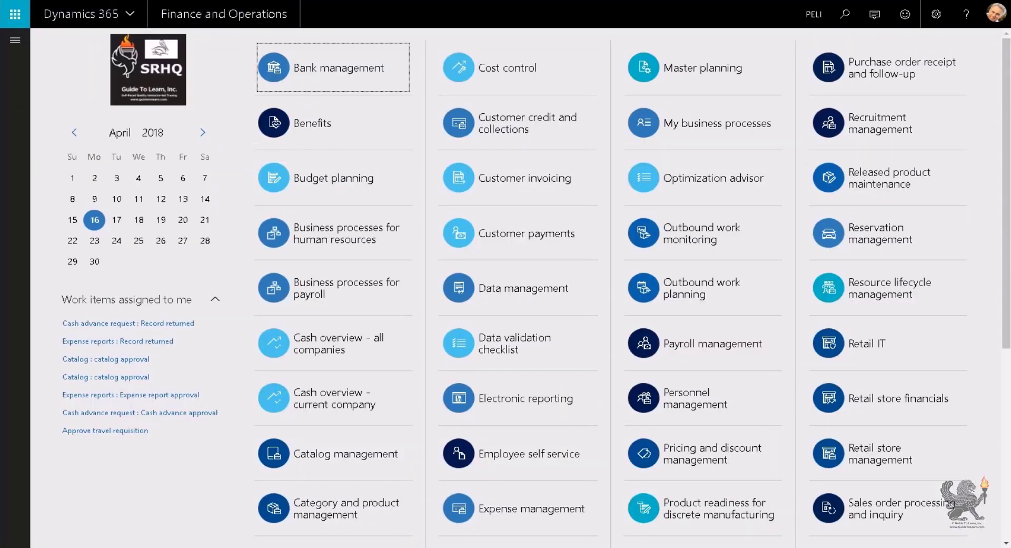
Open the Storage dimension groups page within the dimension and variant groups setup of Product information management.
left_click(14, 45)
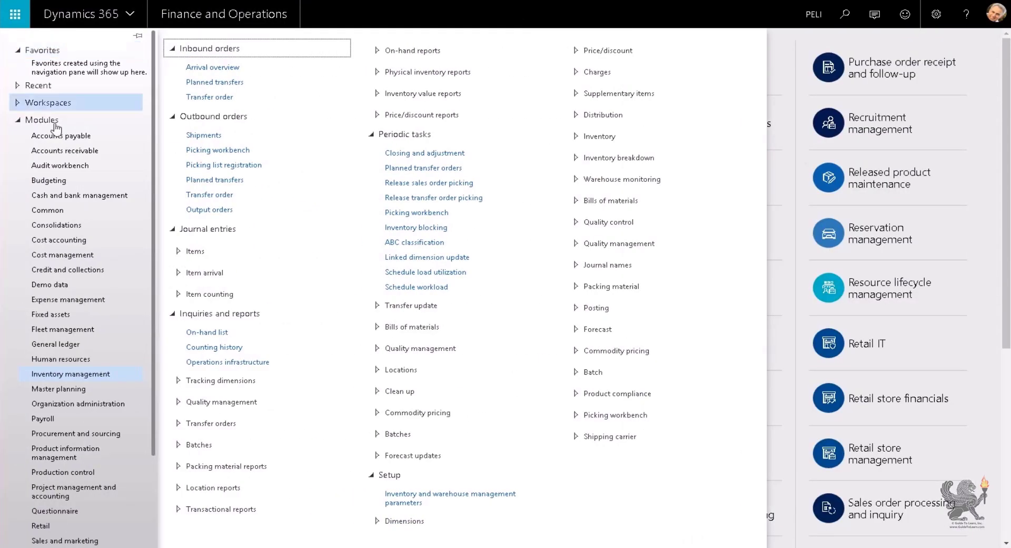
left_click(116, 454)
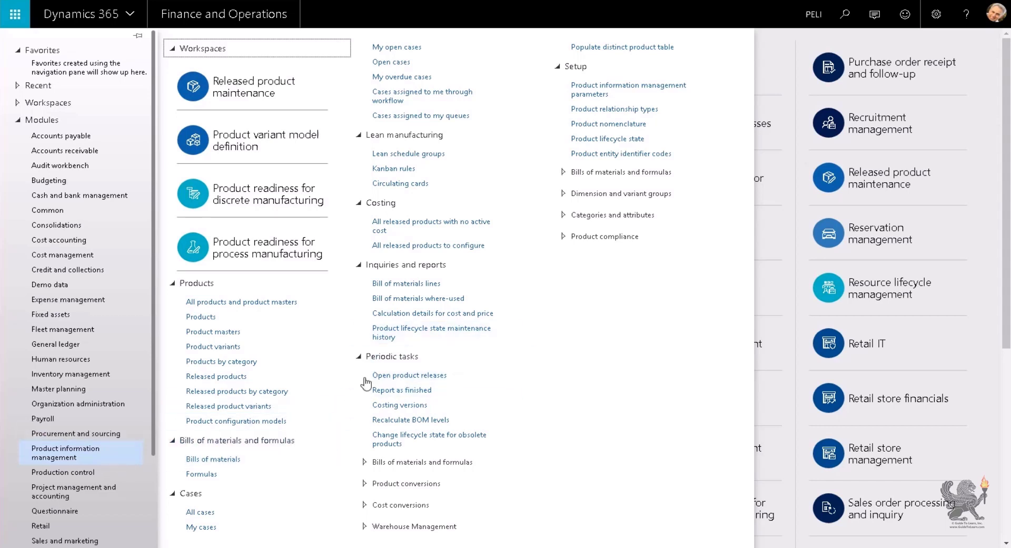
left_click(565, 196)
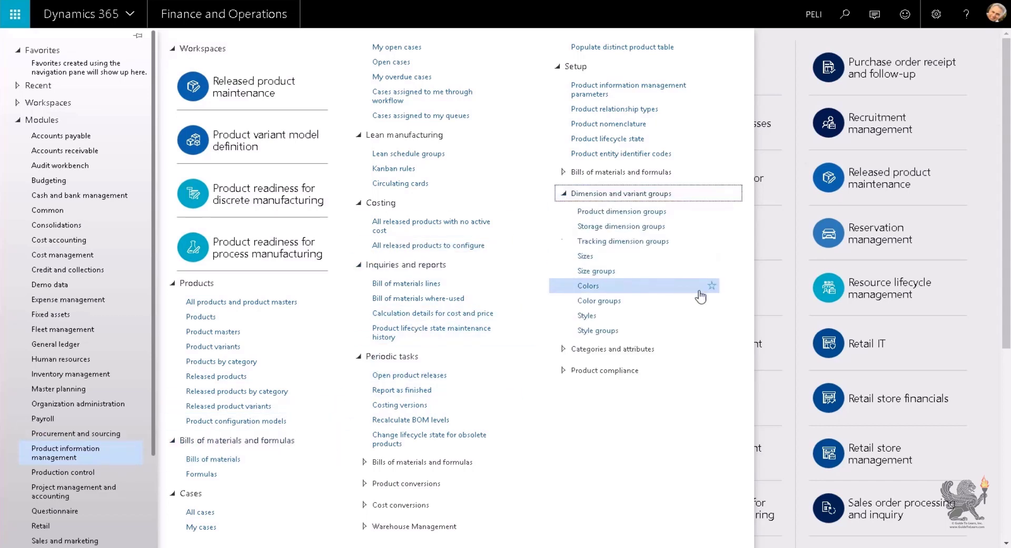
left_click(609, 230)
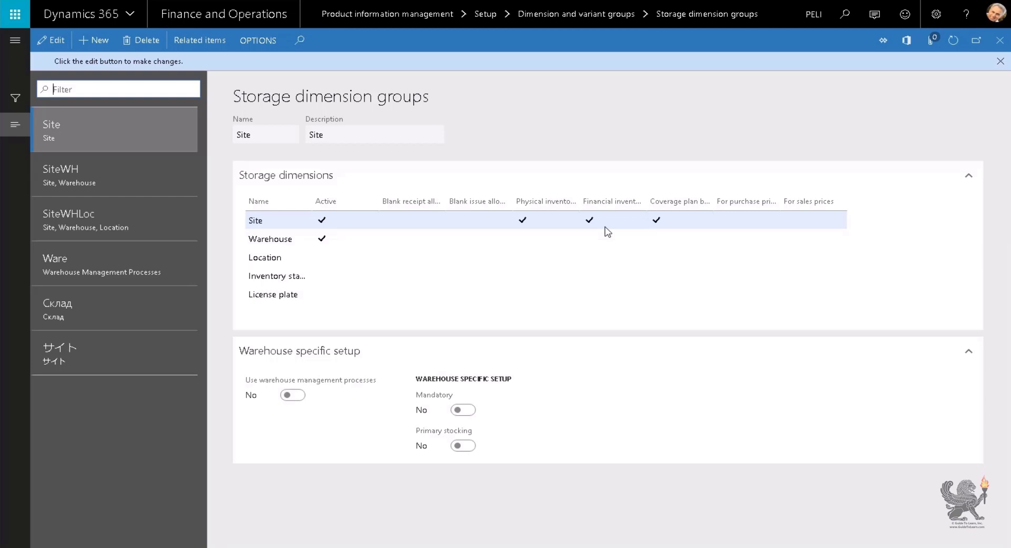
double_click(270, 99)
left_click(356, 102)
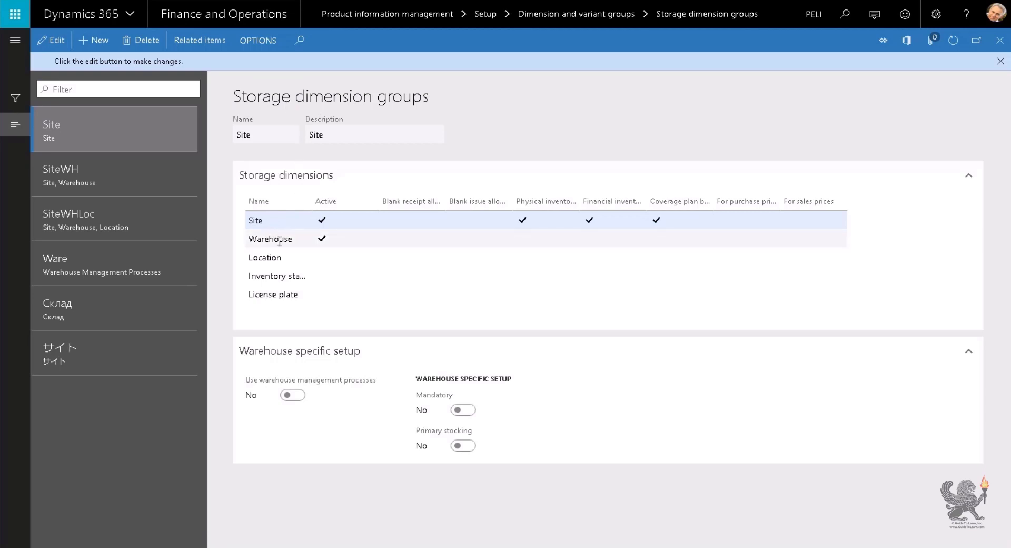
Create a storage dimension group named Delme, refresh it to load its storage dimensions, and activate the Location dimension.
left_click(95, 40)
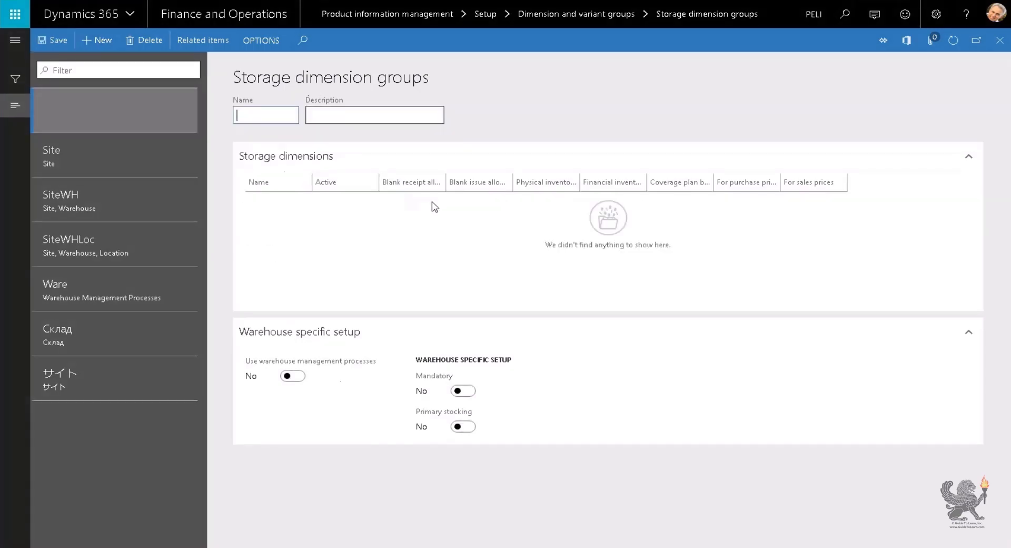
type("Delme")
key("Tab")
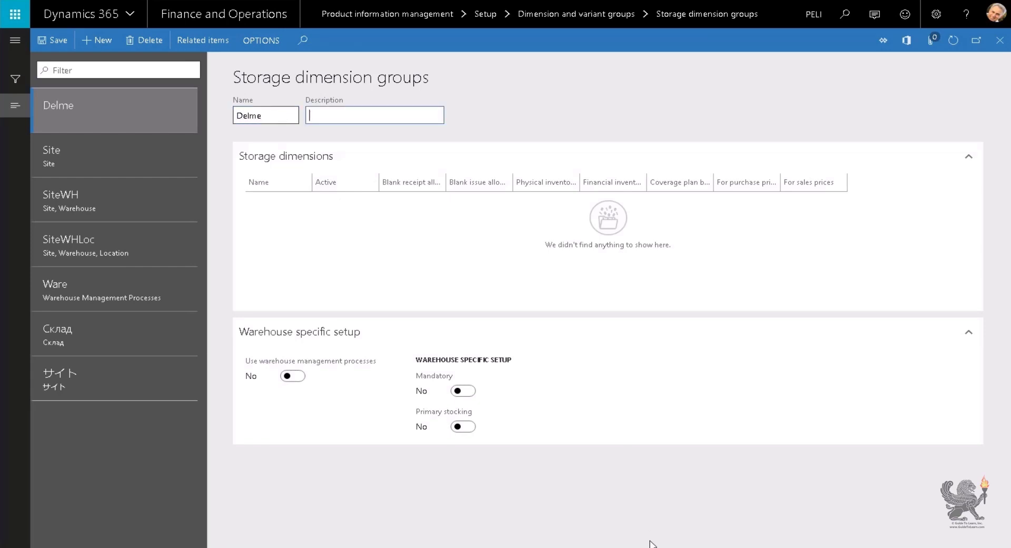
left_click(361, 247)
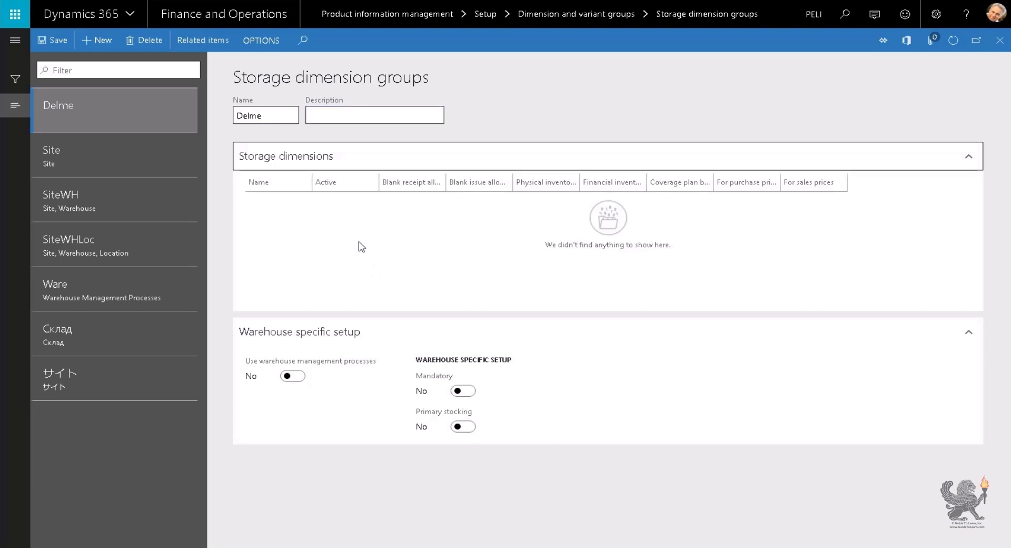
left_click(954, 49)
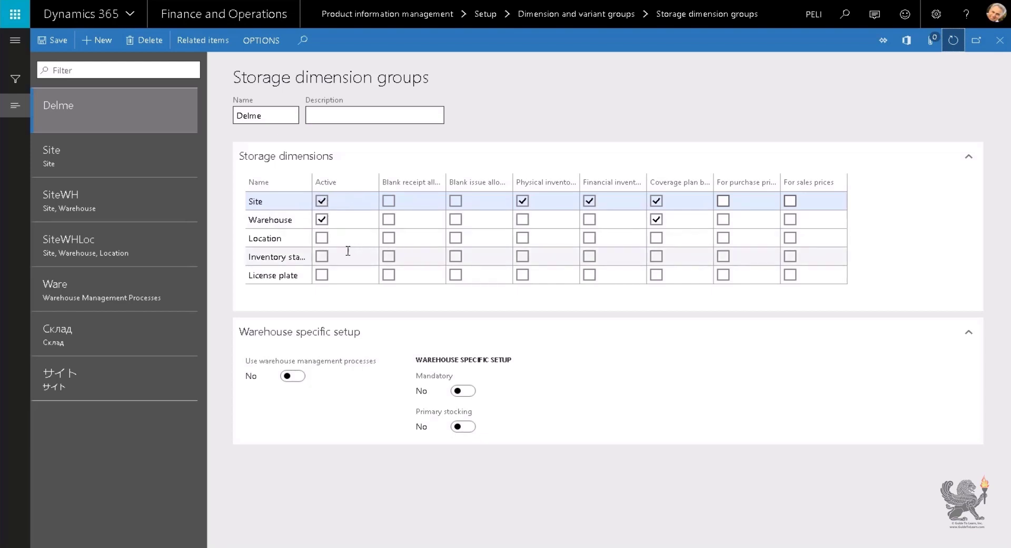
left_click(286, 242)
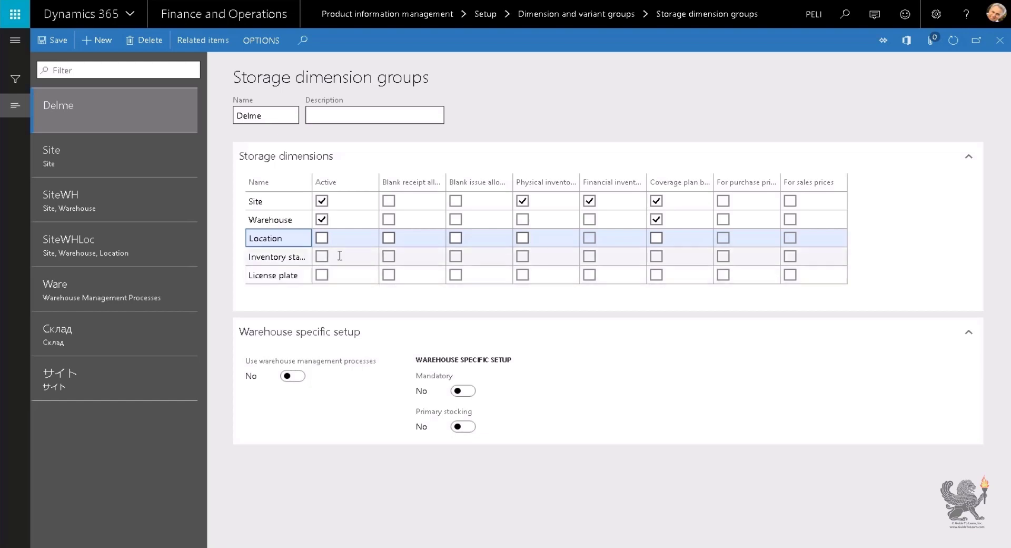
left_click(322, 238)
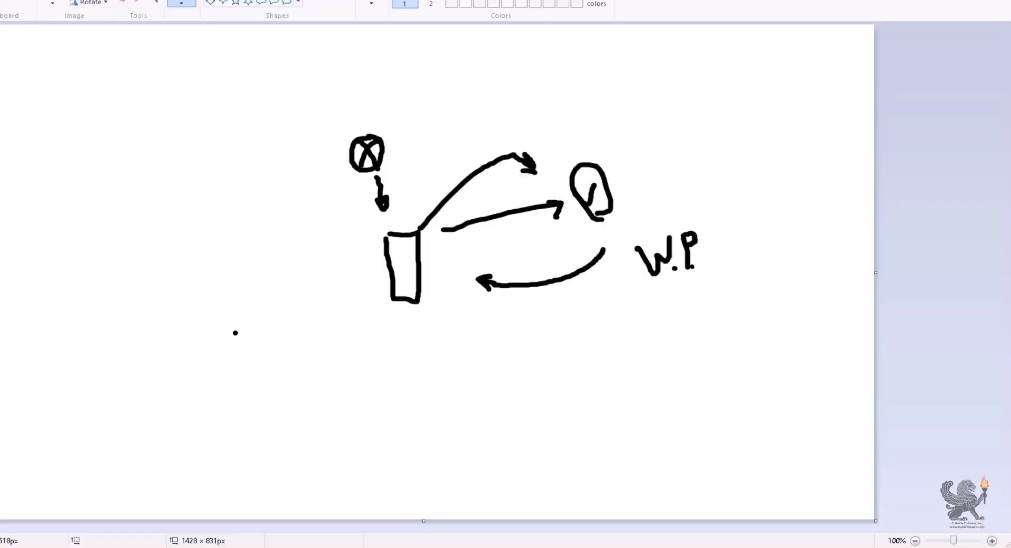
Switch to Paint and sketch a three-shelf rack with a small bin on its upper shelf and an arrow pointing into it.
left_click_drag(145, 233, 150, 349)
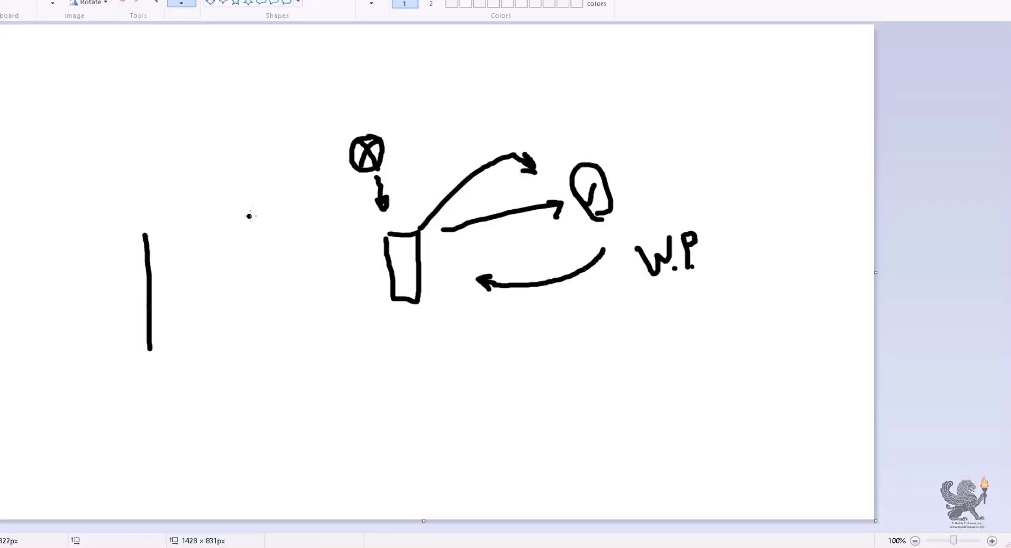
left_click_drag(252, 213, 246, 338)
left_click_drag(150, 257, 244, 257)
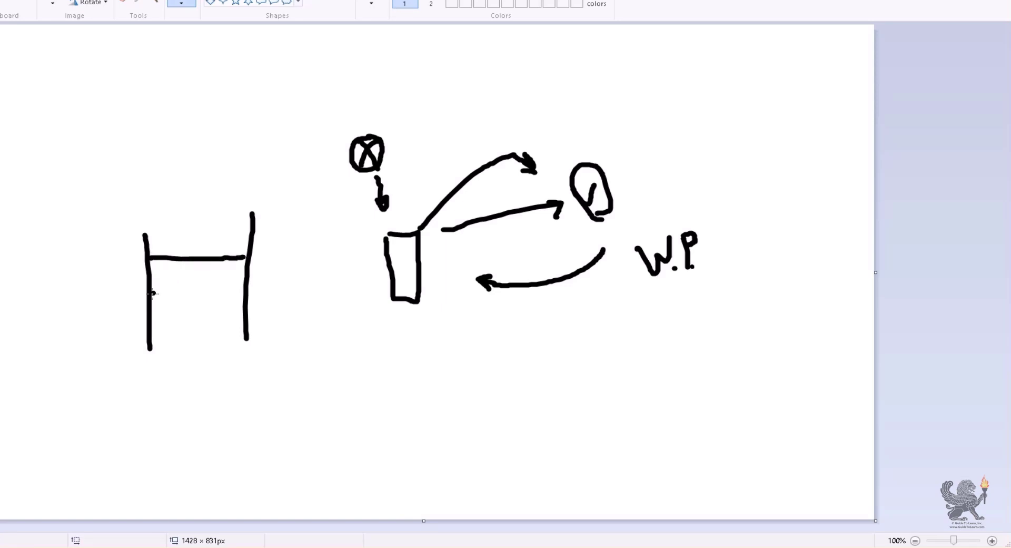
left_click_drag(150, 295, 243, 297)
left_click_drag(146, 334, 237, 339)
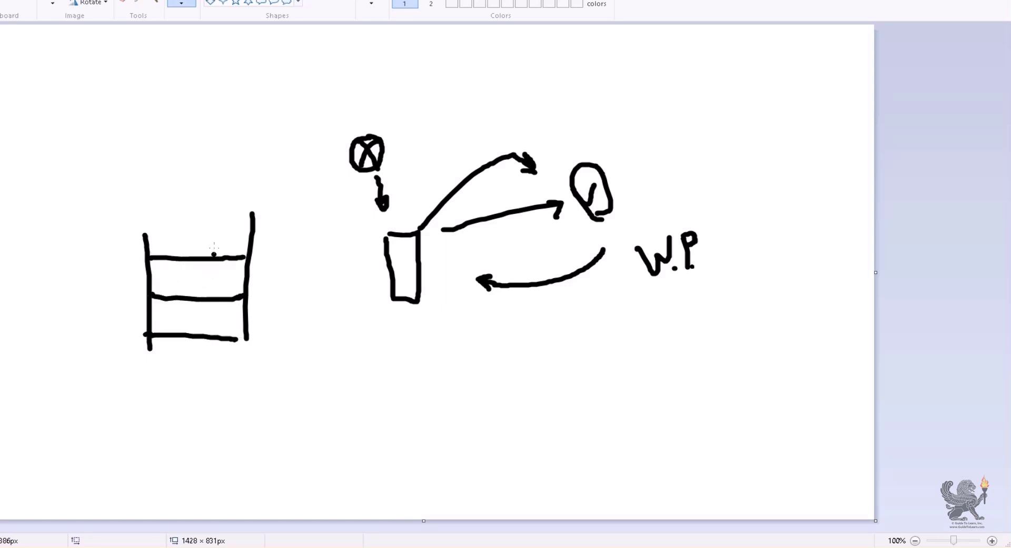
mouse_move(213, 241)
left_mouse_down()
mouse_move(215, 252)
mouse_move(235, 253)
mouse_move(243, 241)
mouse_move(229, 241)
mouse_move(235, 233)
left_mouse_up()
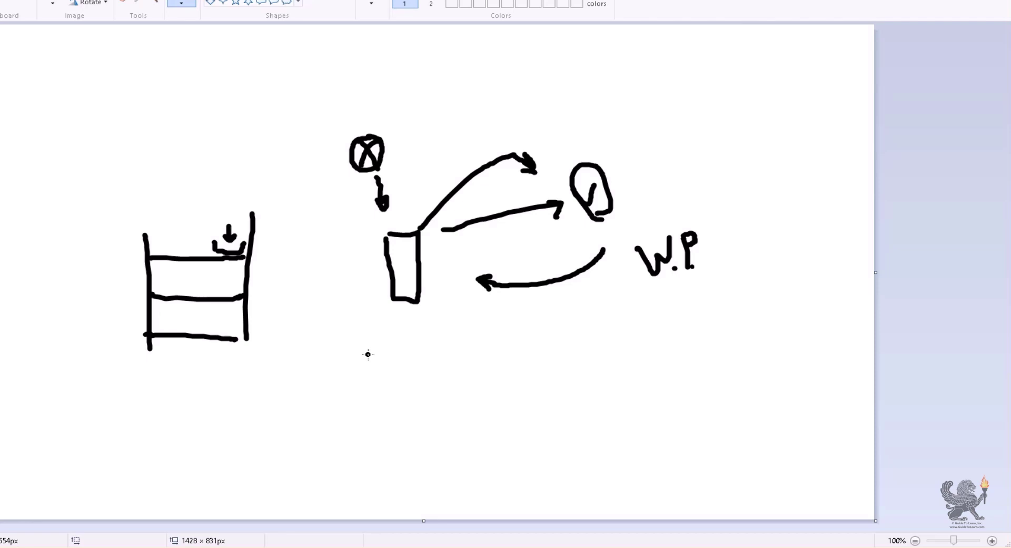
Start a new blank Paint canvas without saving the current drawing.
left_click(0, 0)
left_click(16, 0)
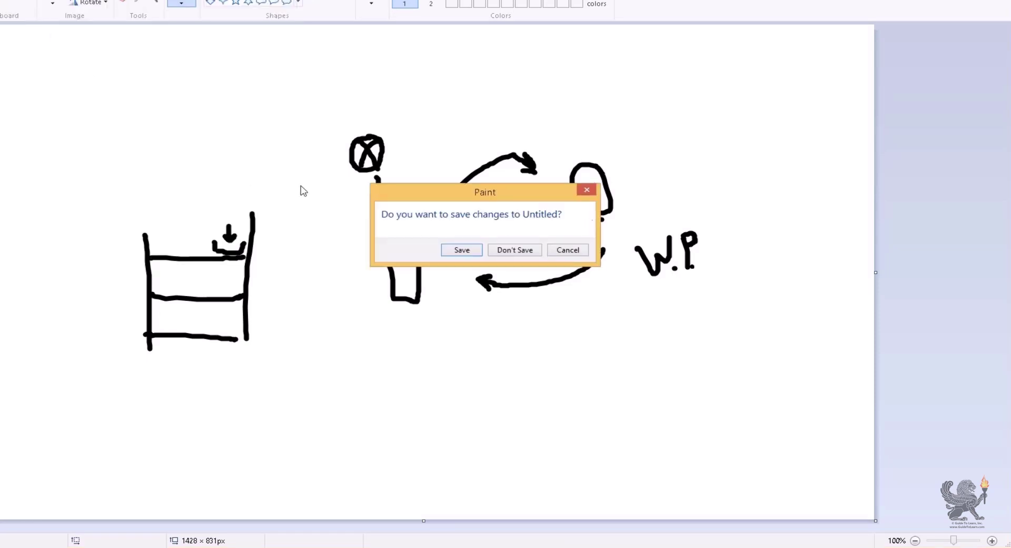
left_click(507, 255)
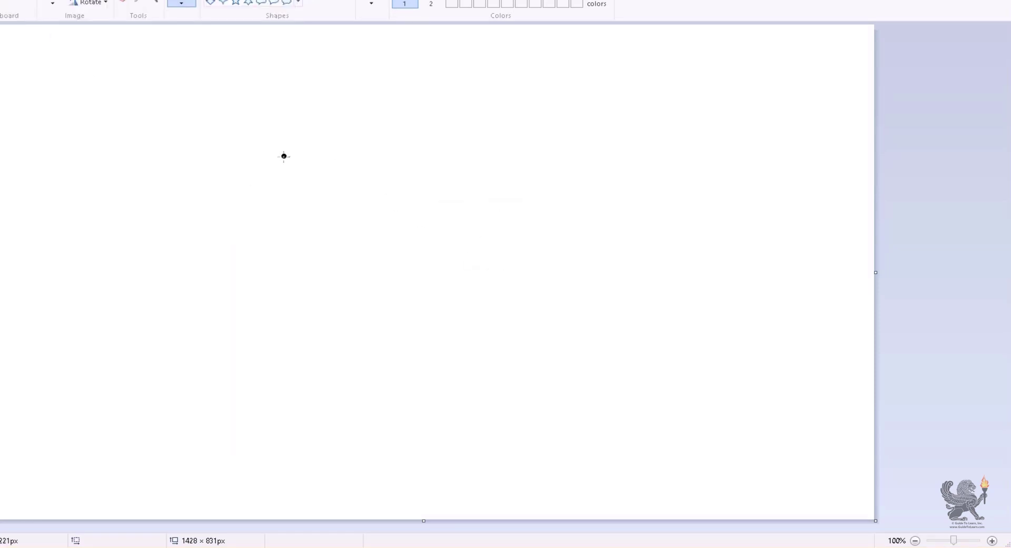
Sketch a circle labelled S with six branch lines leading outward, and mark a dot near the end of each branch.
mouse_move(410, 109)
left_mouse_down()
mouse_move(354, 151)
mouse_move(429, 122)
mouse_move(411, 112)
mouse_move(378, 160)
mouse_move(401, 154)
mouse_move(362, 195)
mouse_move(267, 214)
left_mouse_up()
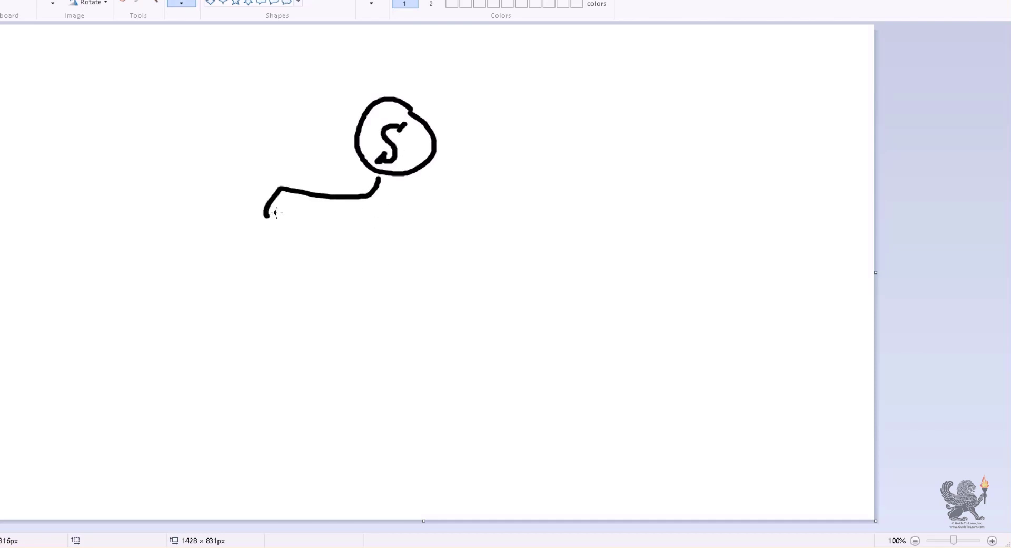
mouse_move(346, 202)
left_mouse_down()
mouse_move(383, 213)
mouse_move(440, 203)
left_mouse_up()
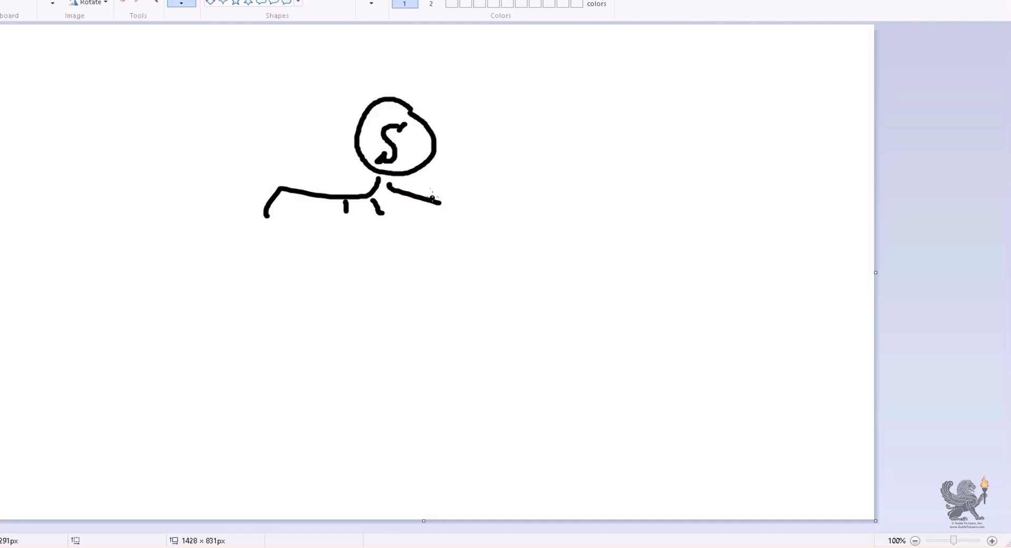
left_click_drag(429, 162, 474, 184)
left_click_drag(439, 143, 531, 166)
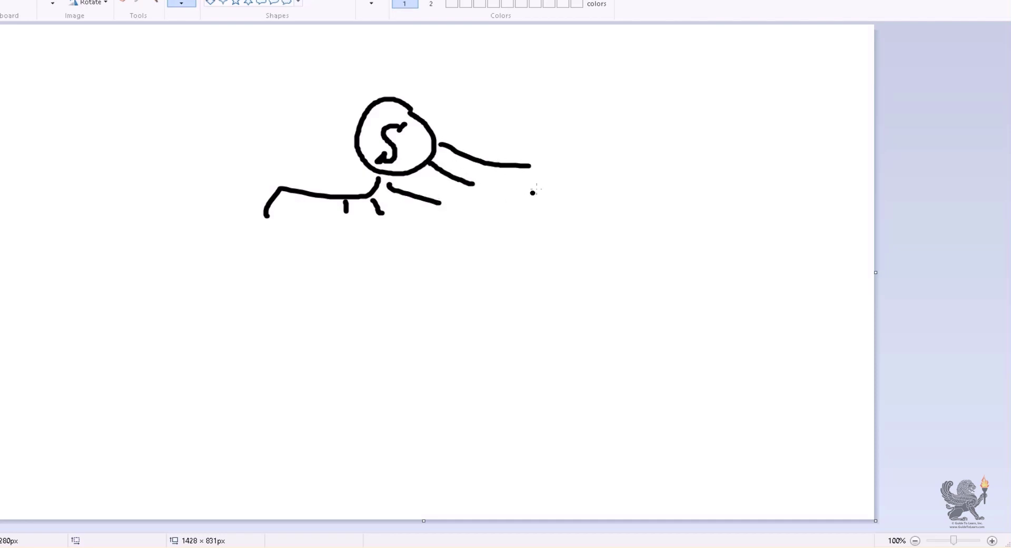
left_click(548, 172)
left_click(491, 212)
left_click(457, 237)
left_click(381, 241)
left_click(347, 236)
left_click(269, 228)
Draw a row of three circles below the branches, labelling the first two F and D.
mouse_move(167, 300)
left_mouse_down()
mouse_move(142, 324)
mouse_move(195, 343)
mouse_move(170, 300)
mouse_move(163, 340)
mouse_move(170, 313)
mouse_move(167, 327)
left_mouse_up()
mouse_move(293, 297)
left_mouse_down()
mouse_move(263, 316)
mouse_move(319, 324)
mouse_move(292, 297)
mouse_move(286, 337)
left_mouse_up()
mouse_move(285, 317)
left_mouse_down()
mouse_move(296, 318)
mouse_move(288, 336)
left_mouse_up()
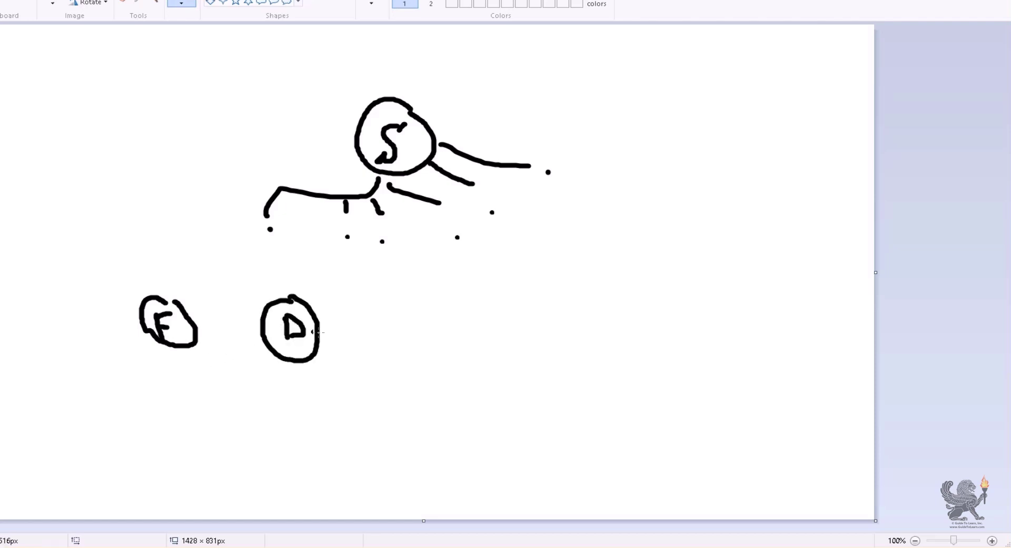
mouse_move(385, 309)
left_mouse_down()
mouse_move(399, 356)
mouse_move(392, 306)
left_mouse_up()
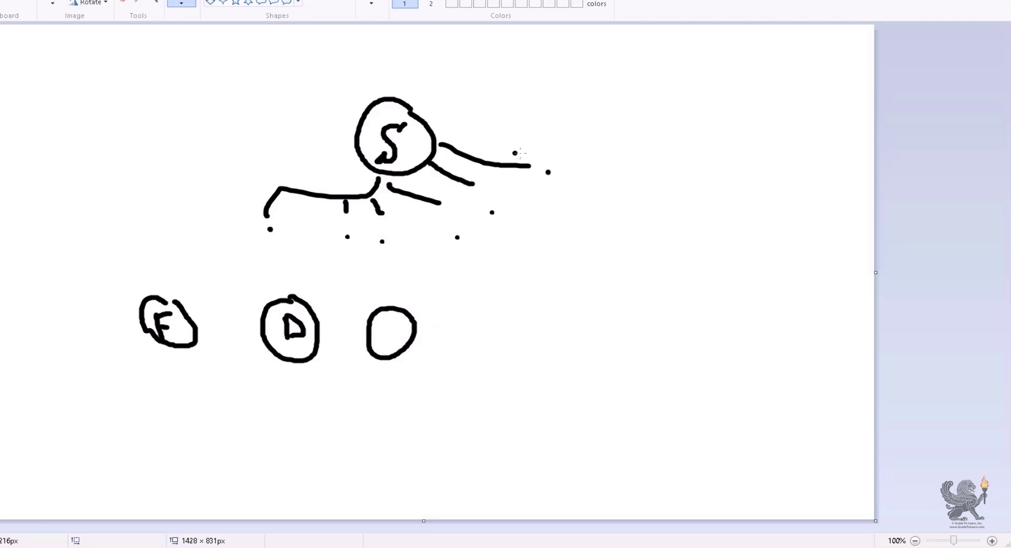
Write a W at the end of the uppermost branch and sketch a large box containing horizontal shelf lines beside it.
mouse_move(536, 150)
left_mouse_down()
mouse_move(544, 172)
mouse_move(563, 170)
mouse_move(575, 151)
left_mouse_up()
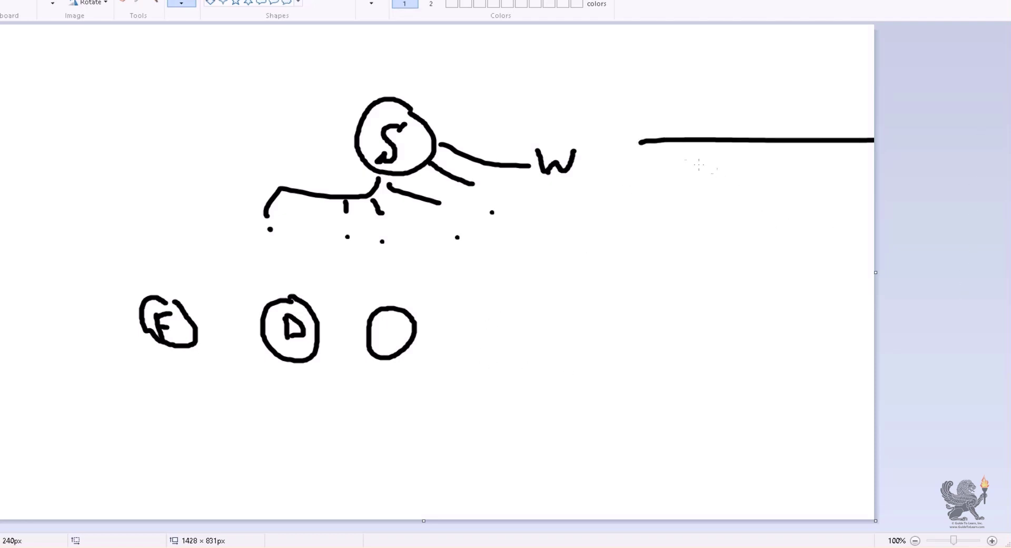
mouse_move(636, 140)
left_mouse_down()
mouse_move(636, 153)
mouse_move(813, 309)
mouse_move(846, 311)
left_mouse_up()
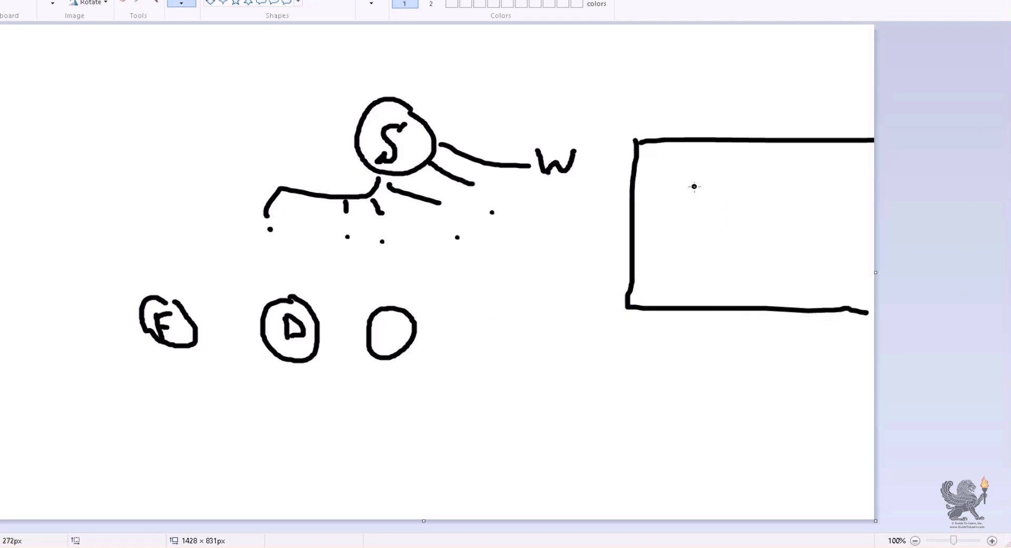
left_click_drag(656, 192, 694, 177)
left_click_drag(704, 171, 796, 163)
left_click_drag(703, 206, 792, 206)
left_click_drag(703, 249, 783, 256)
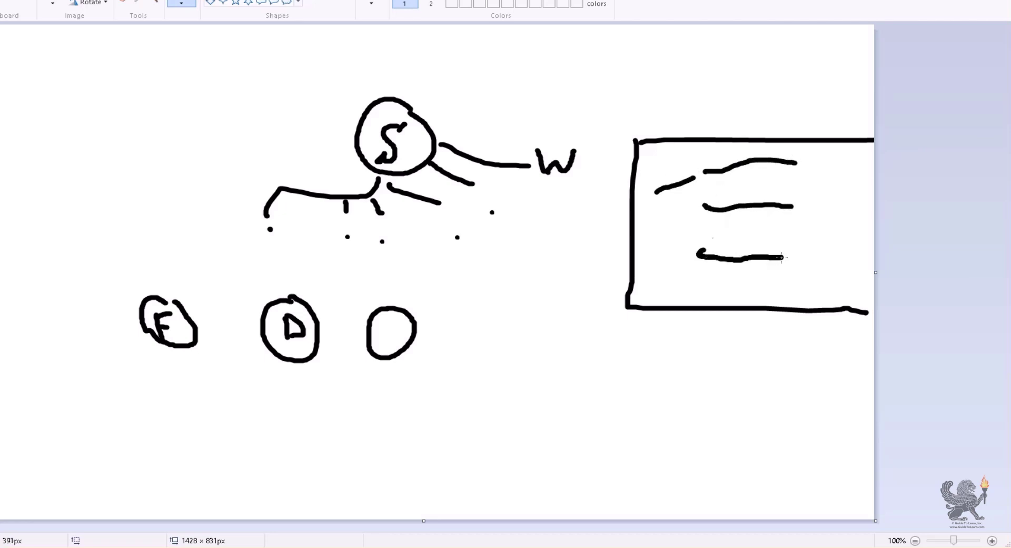
left_click_drag(762, 198, 762, 216)
mouse_move(777, 199)
left_mouse_down()
mouse_move(774, 215)
mouse_move(772, 192)
mouse_move(784, 223)
left_mouse_up()
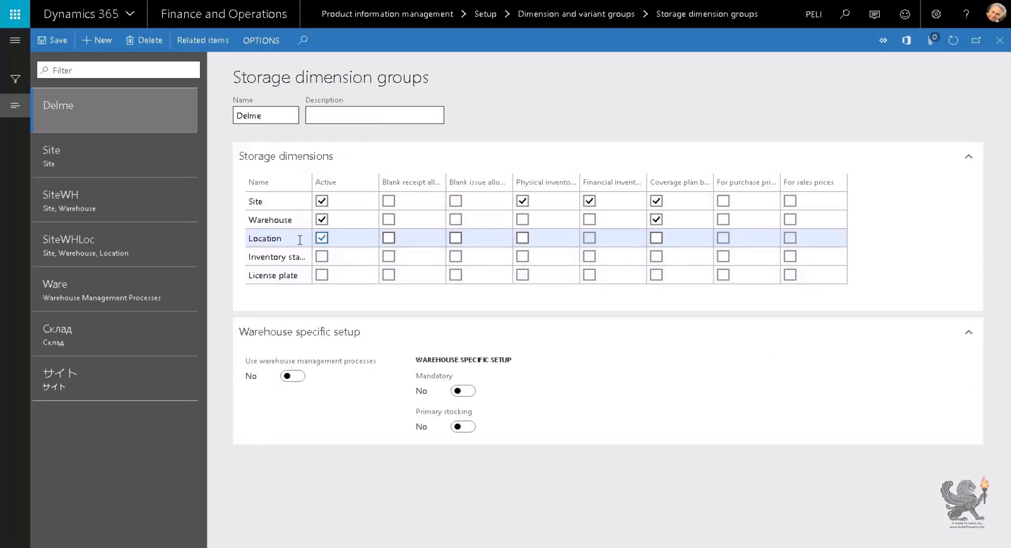
Return to Dynamics 365, view the Ware storage dimension group's settings, and reselect the Delme group.
left_click(295, 241)
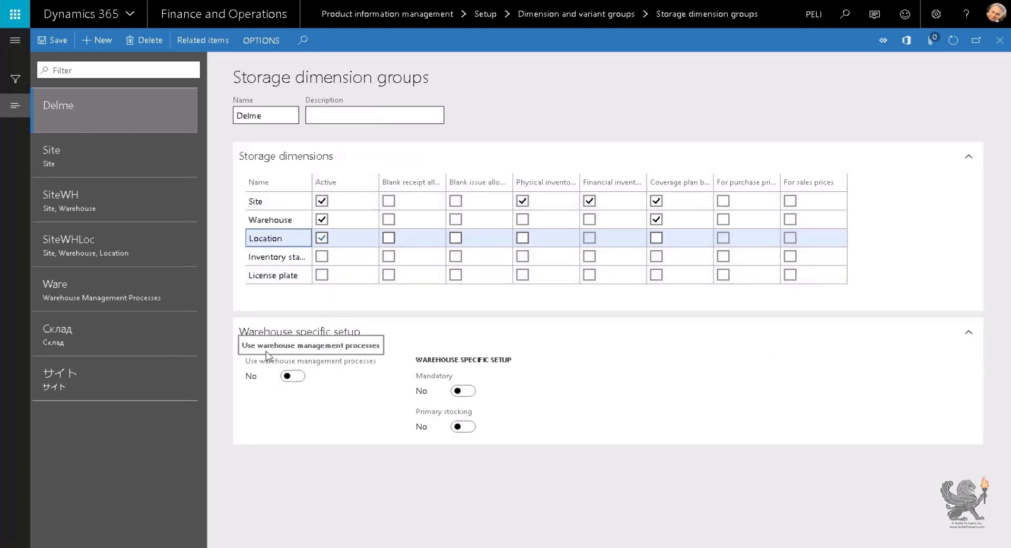
left_click(136, 298)
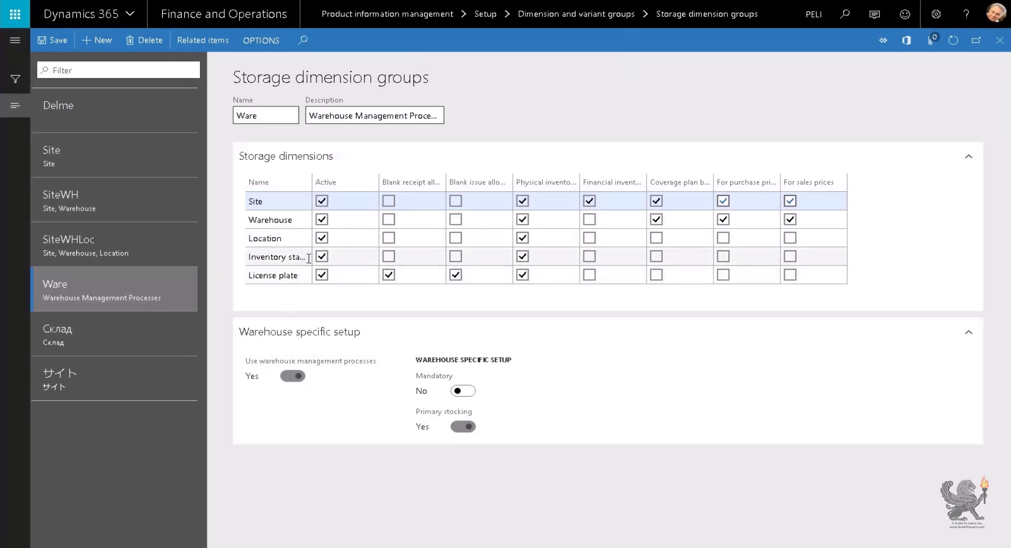
left_click(160, 129)
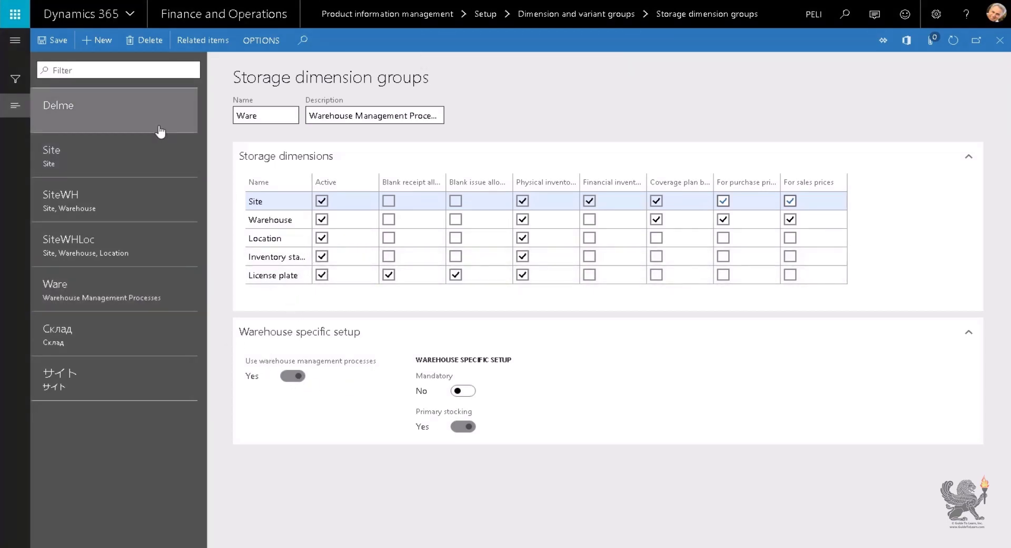
Turn on Use warehouse management processes for Delme, refresh the storage dimensions, and widen their Name column to read Inventory status in full.
left_click(299, 379)
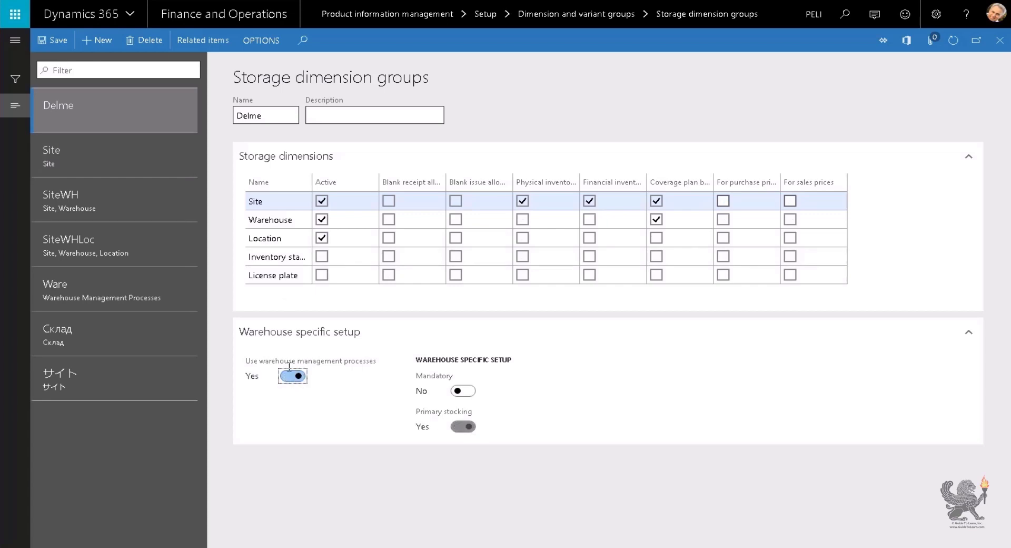
left_click(952, 41)
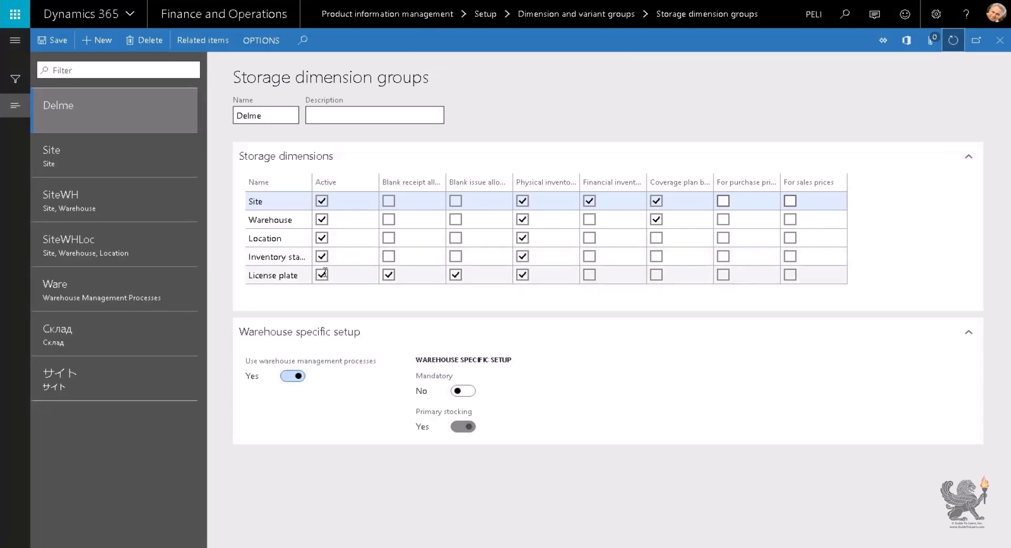
left_click_drag(312, 181, 380, 184)
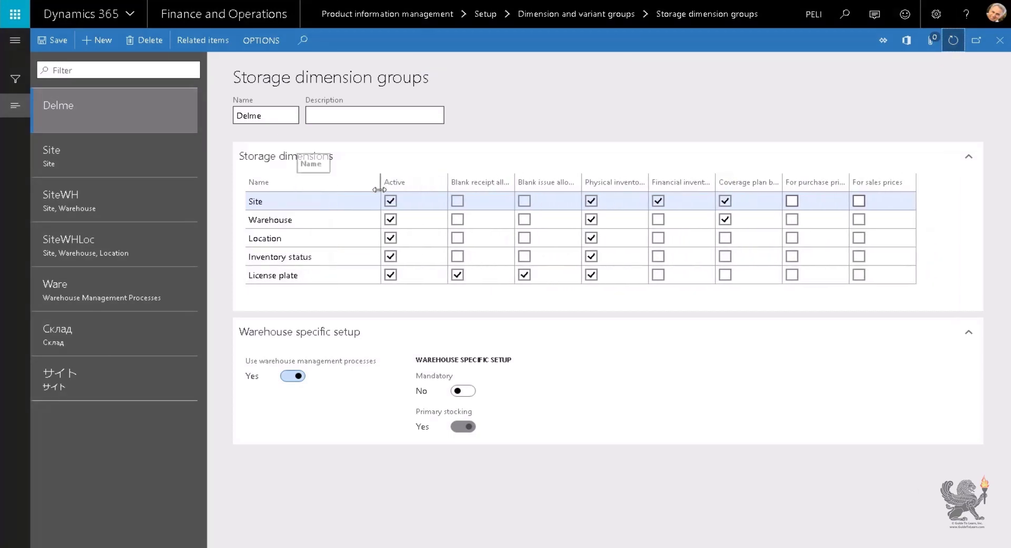
left_click(316, 258)
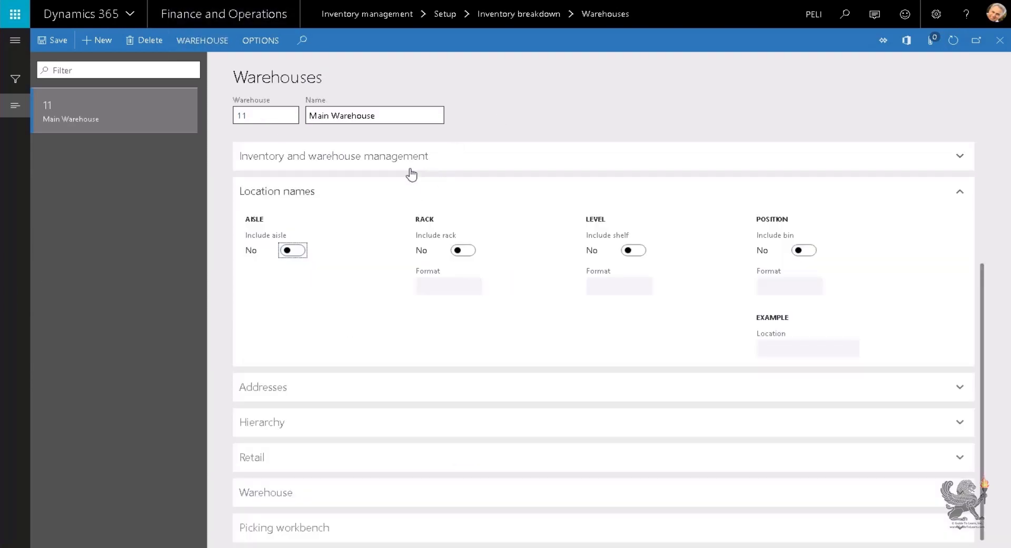
Look over the Main Warehouse's settings on the Warehouses page and return to the Inventory status dimension of Delme.
scroll(527, 174, "up", 3)
left_click(511, 200)
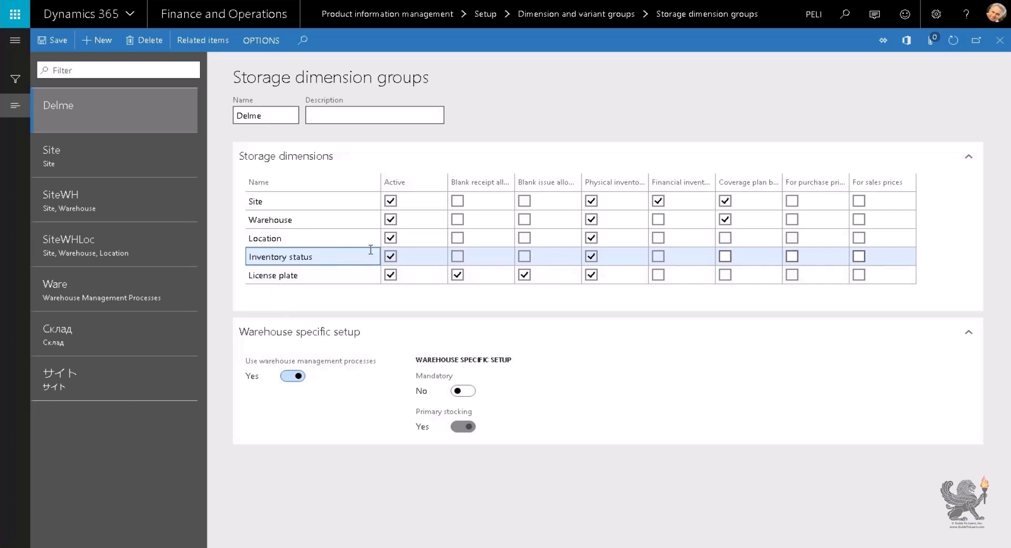
left_click(394, 259)
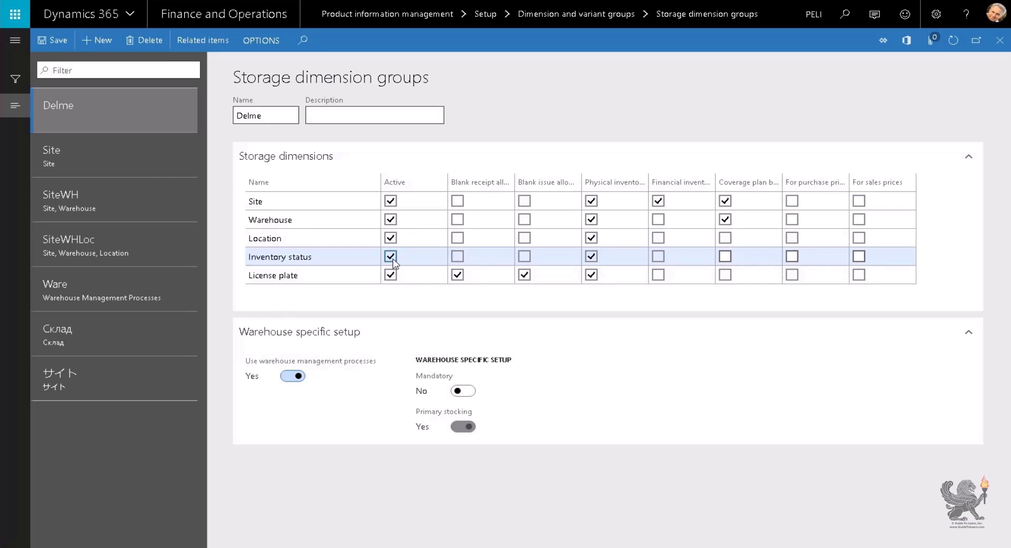
Examine Delme's License plate and Location dimensions and compare them with the Main Warehouse's settings on the Warehouses page.
left_click(335, 278)
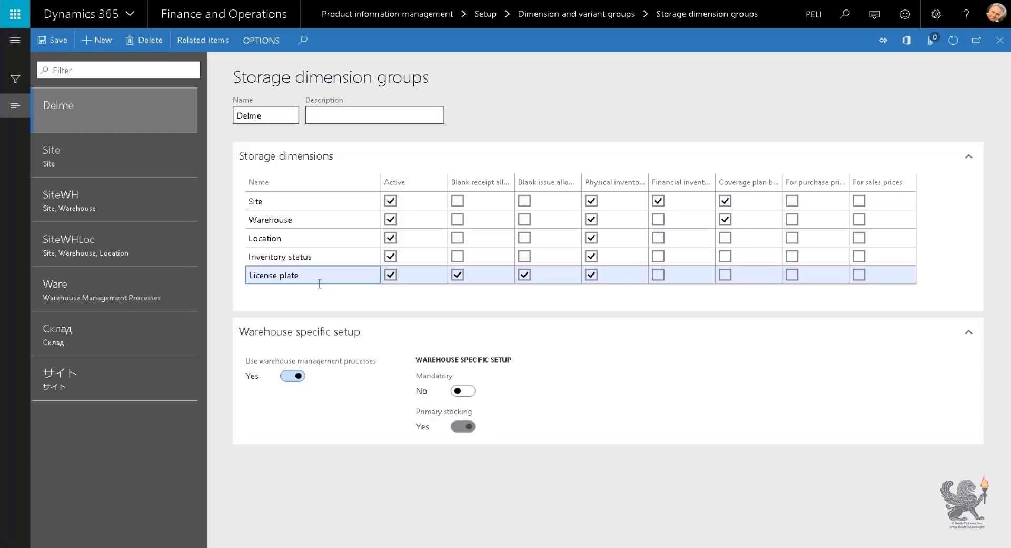
left_click(312, 241)
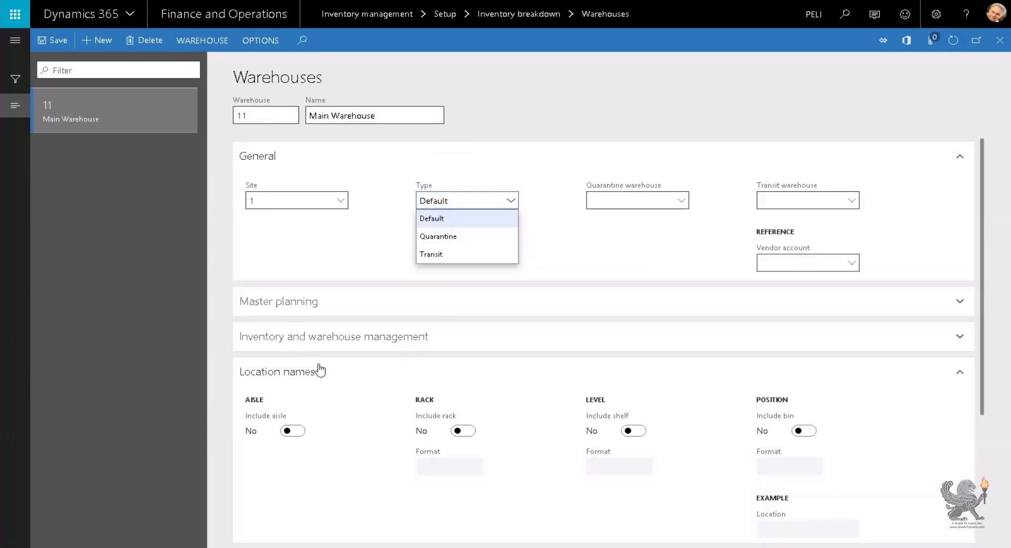
scroll(338, 417, "down", 1)
scroll(338, 418, "down", 2)
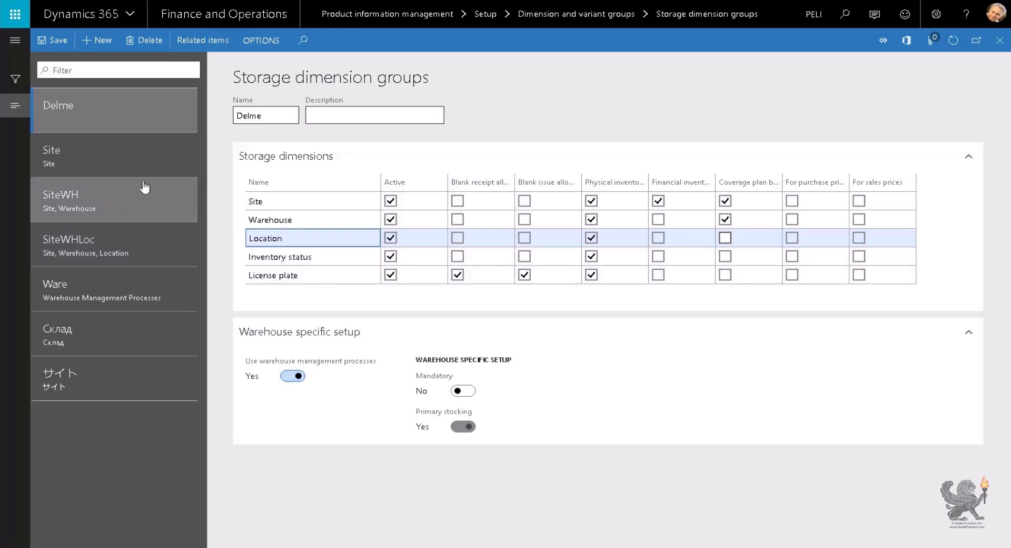
Turn off Use warehouse management processes for Delme, refresh the group, and deactivate its Inventory status and License plate dimensions.
left_click(288, 376)
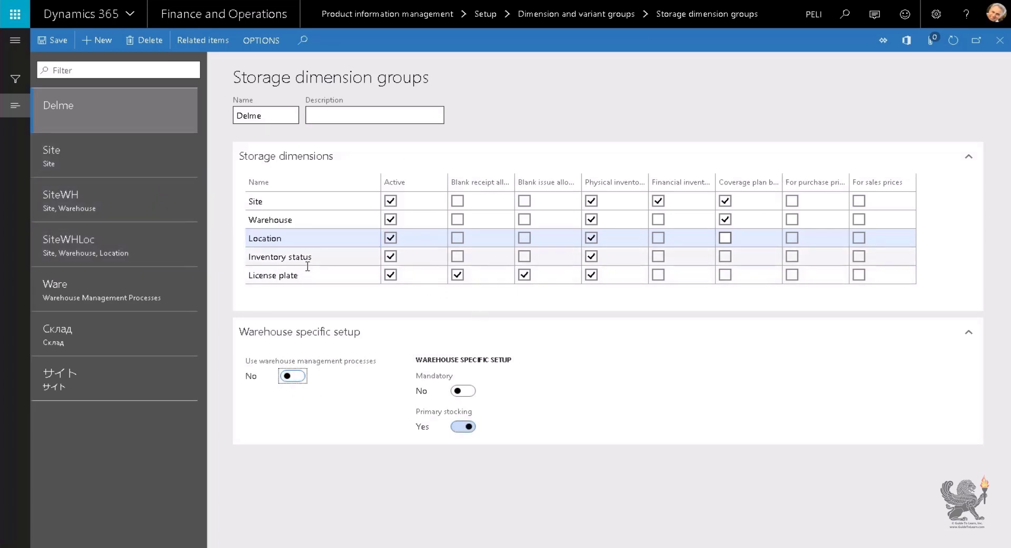
left_click(953, 40)
left_click(390, 256)
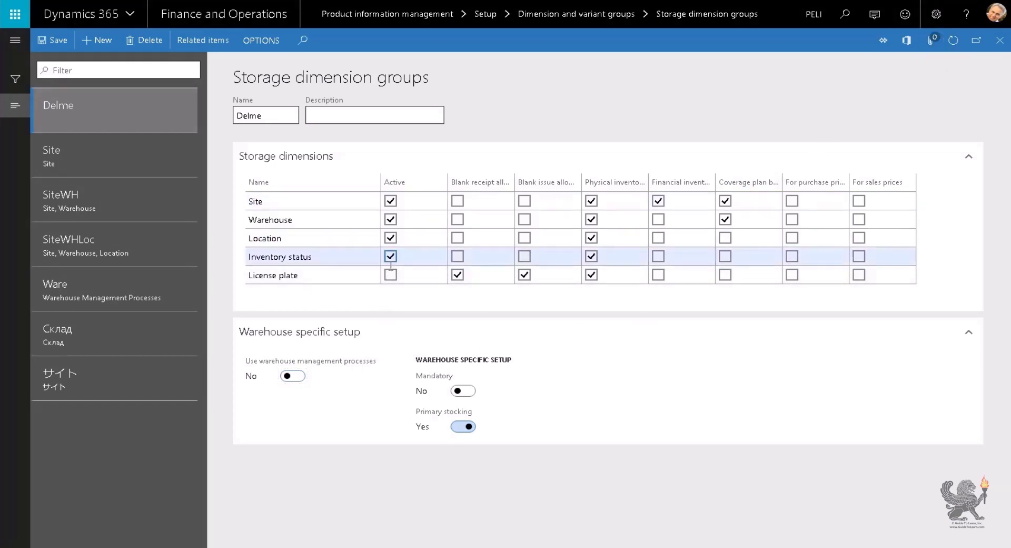
left_click(390, 275)
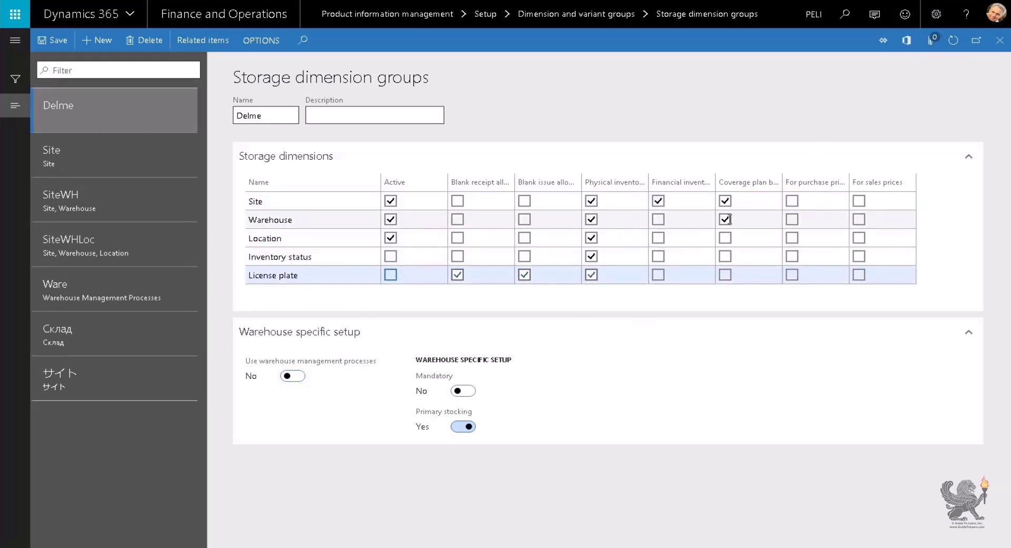
Delete the Delme storage dimension group.
left_click(145, 41)
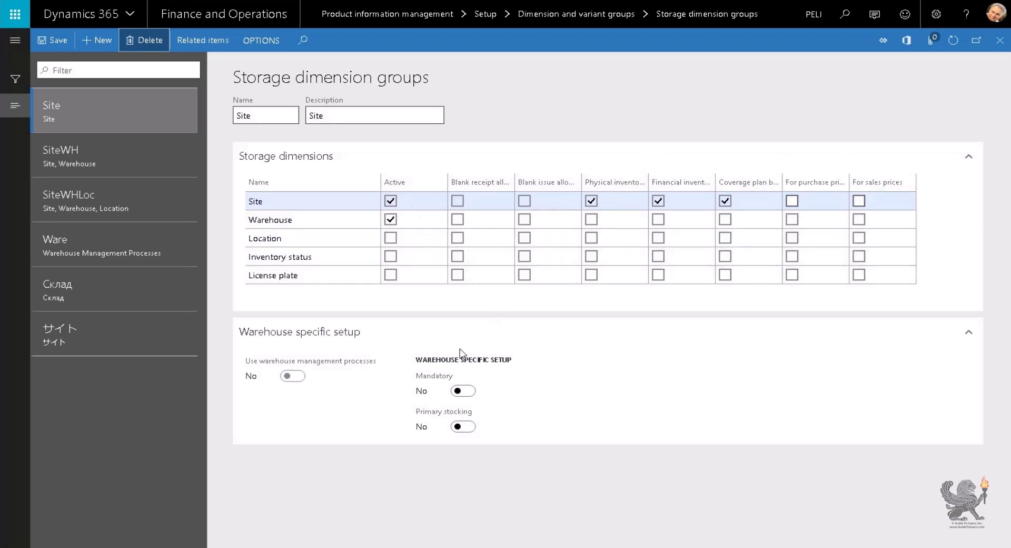
mouse_move(491, 186)
left_click(55, 141)
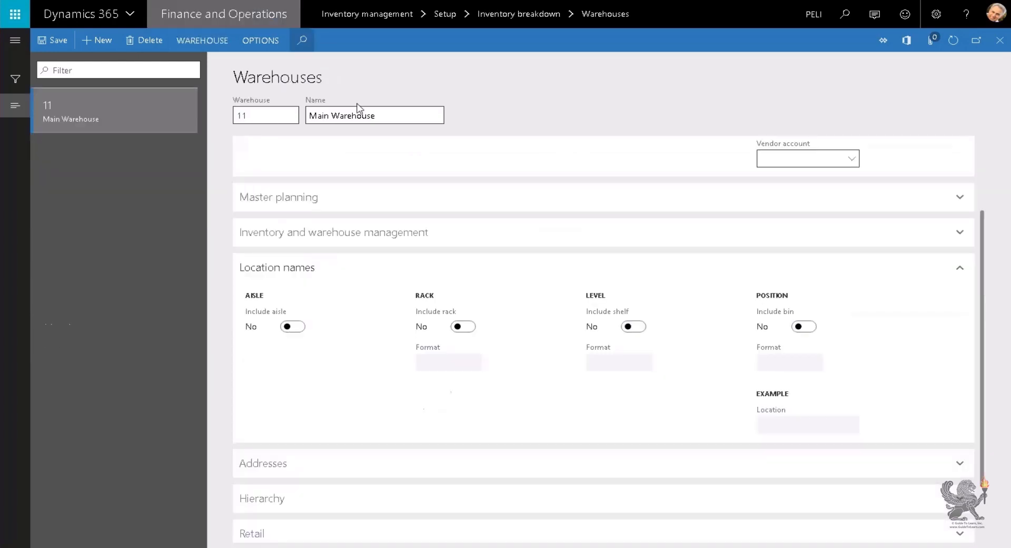
Include the aisle and the rack in the Main Warehouse's location names, checking the example location for each.
scroll(298, 252, "down", 1)
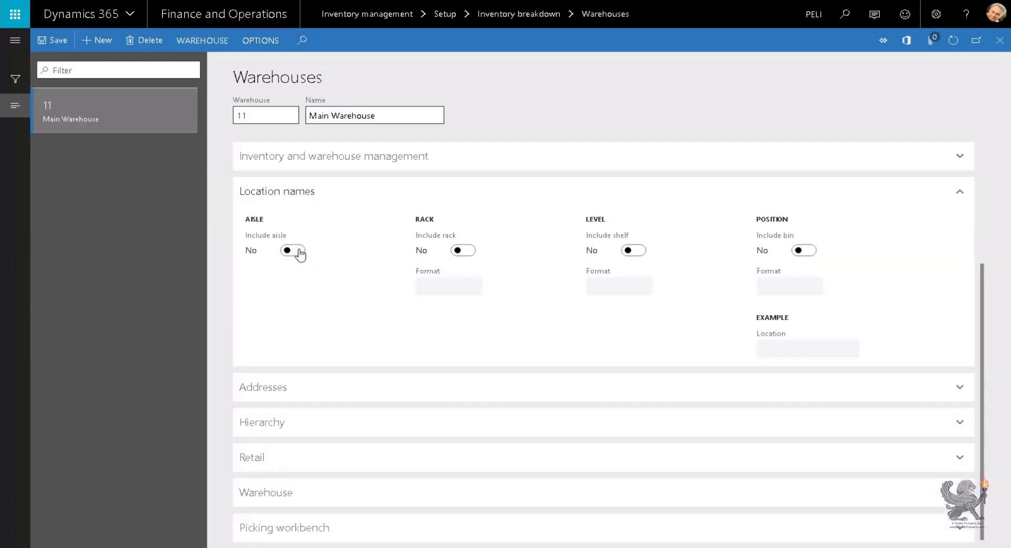
left_click(293, 250)
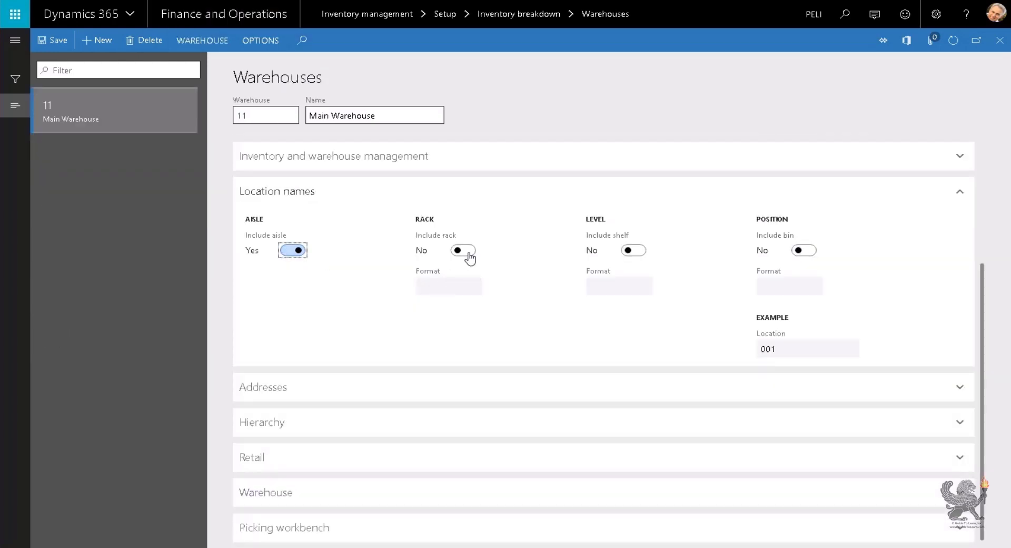
left_click(782, 350)
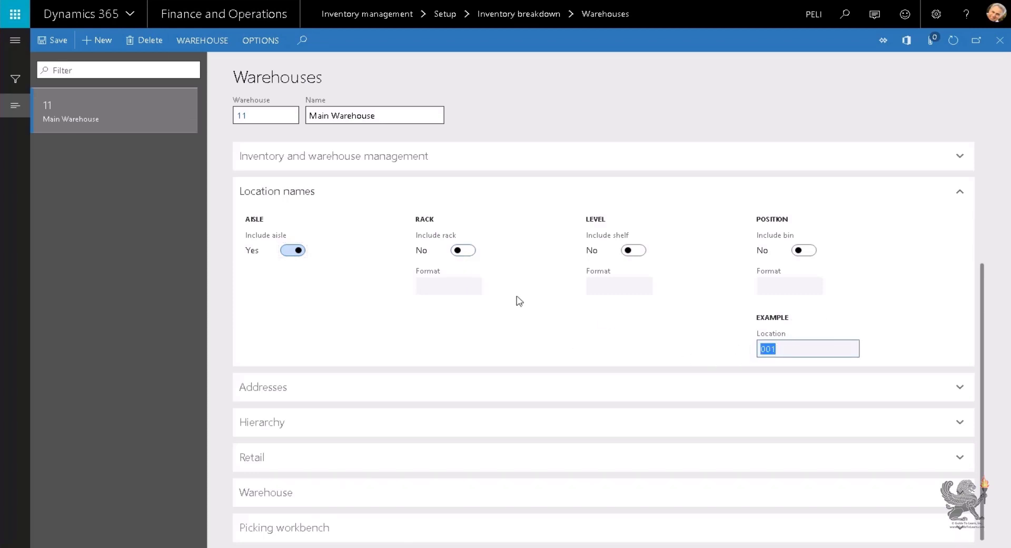
left_click(466, 251)
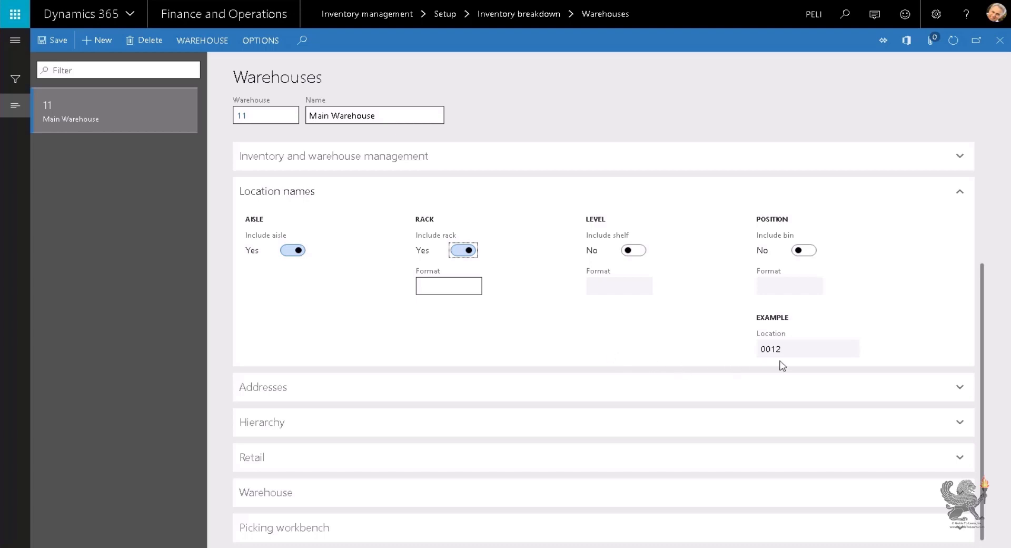
left_click_drag(780, 351, 776, 351)
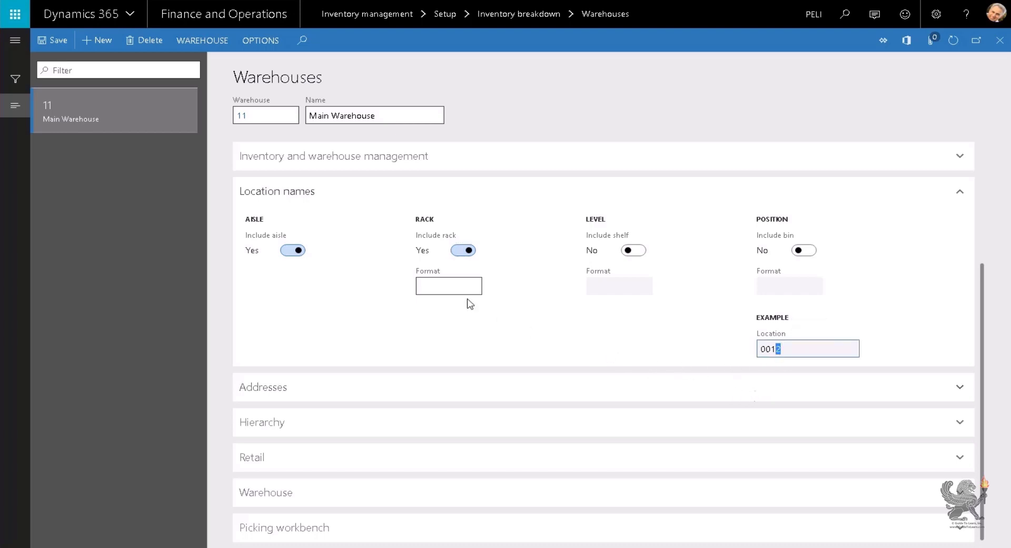
Try a person's first name without any number placeholders as the rack format and dismiss the resulting messages.
left_click(470, 284)
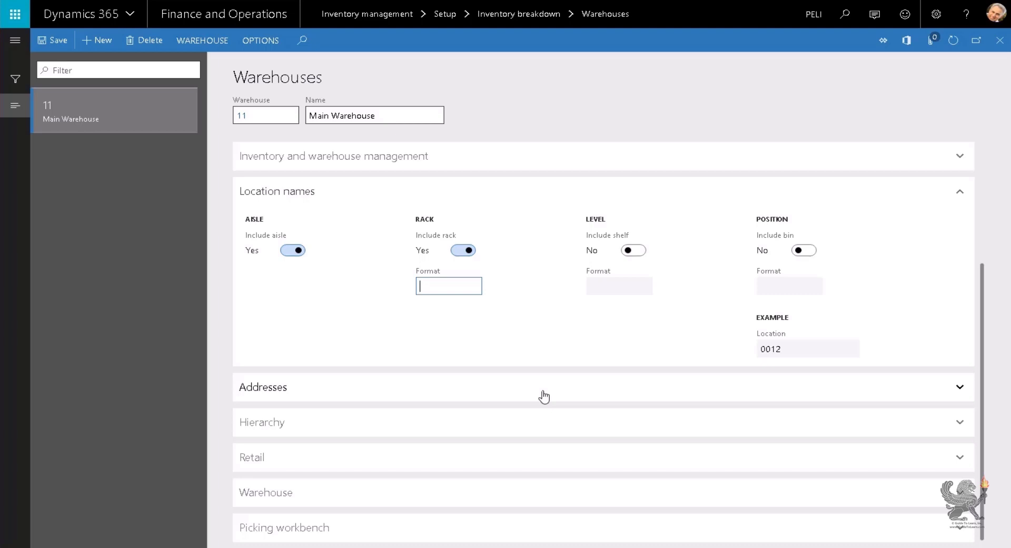
type("Soheil")
key("Tab")
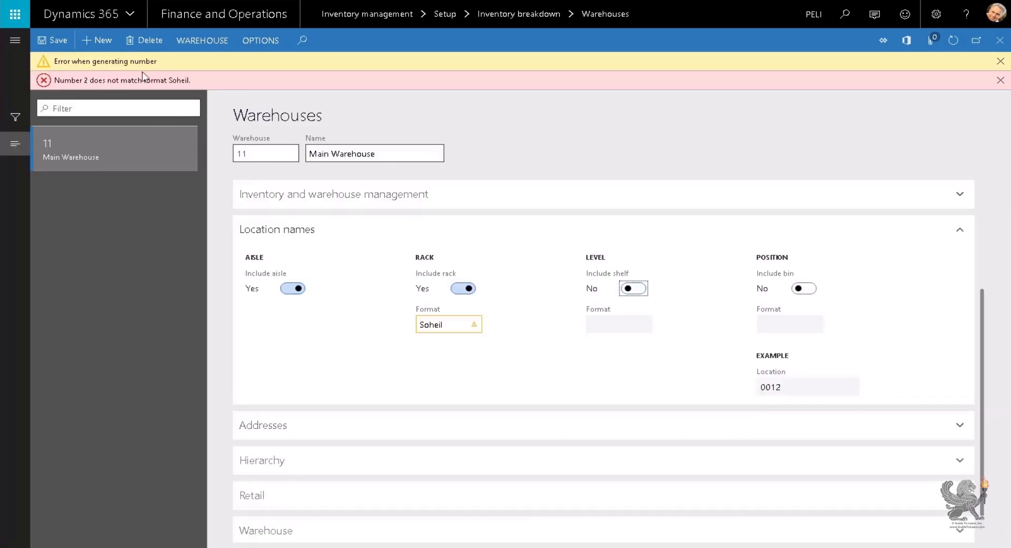
left_click(1001, 80)
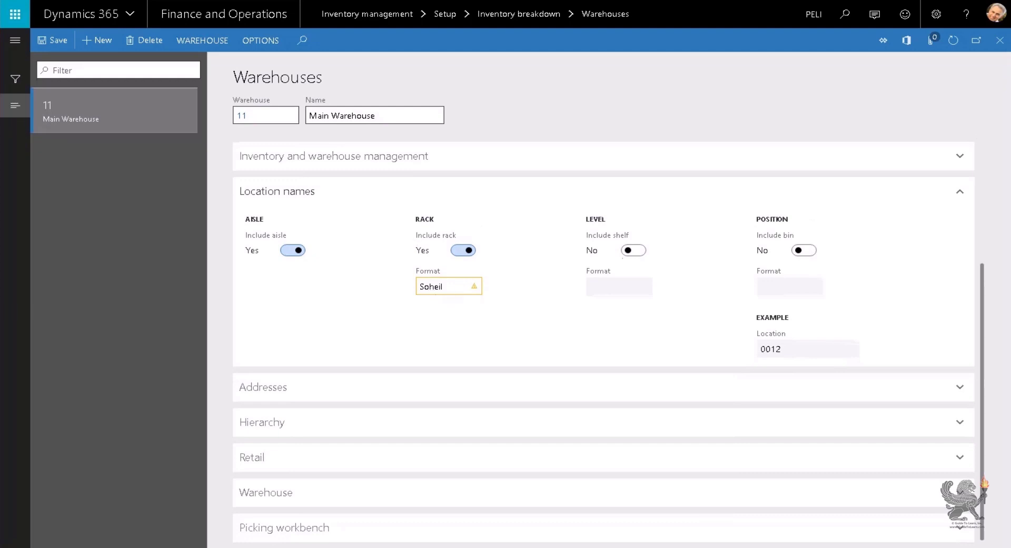
Append ## to the name in the rack format and check the rack part of the example location.
left_click(462, 287)
type("##")
key("Tab")
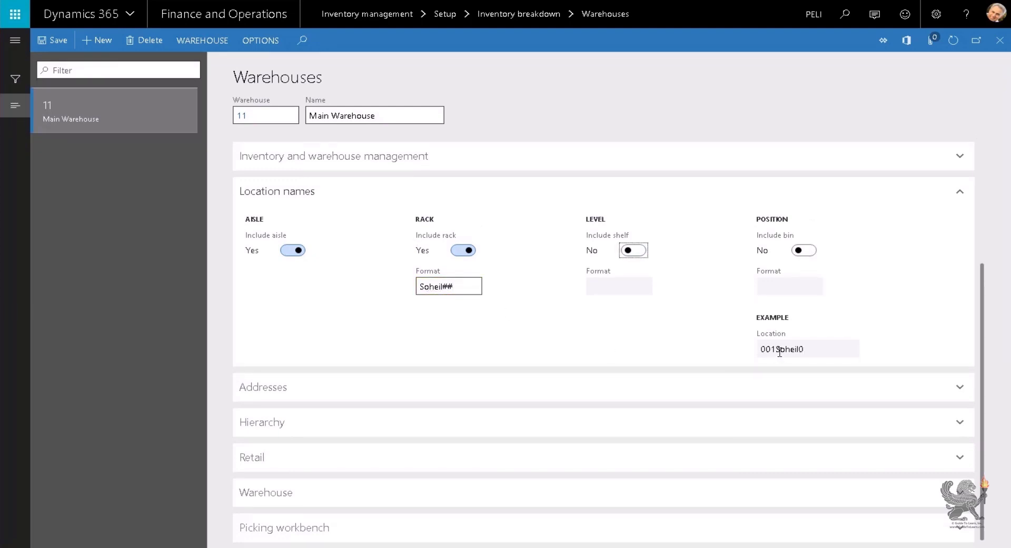
left_click_drag(776, 352, 799, 351)
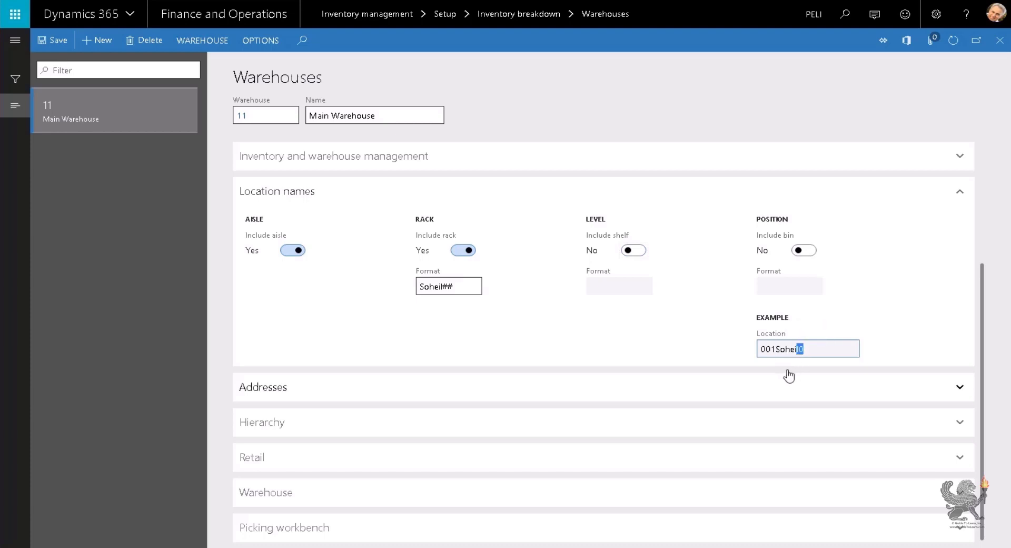
Replace the whole rack format with ## and check the rack digits in the example location.
left_click(458, 285)
left_click_drag(457, 285, 418, 287)
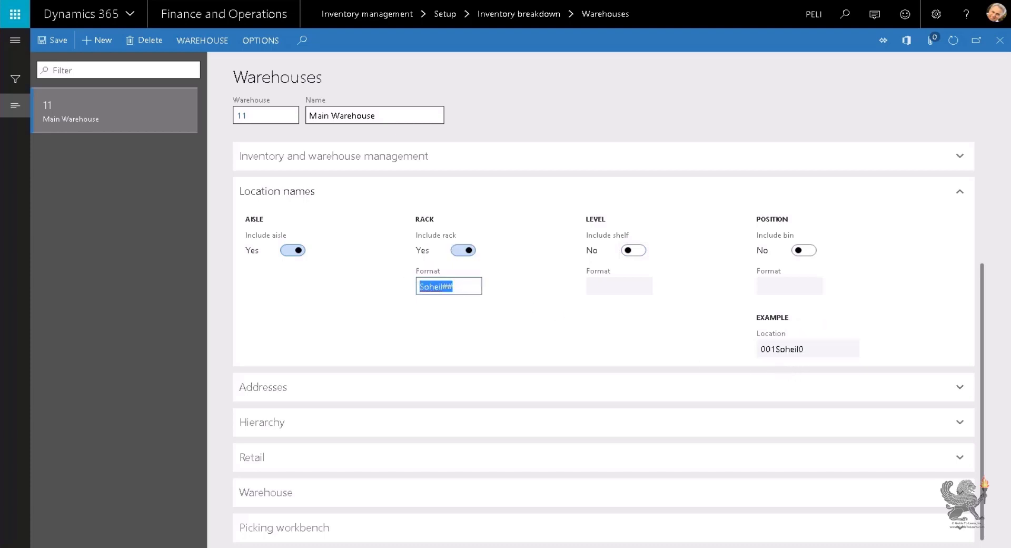
type("#")
type("#")
key("Tab")
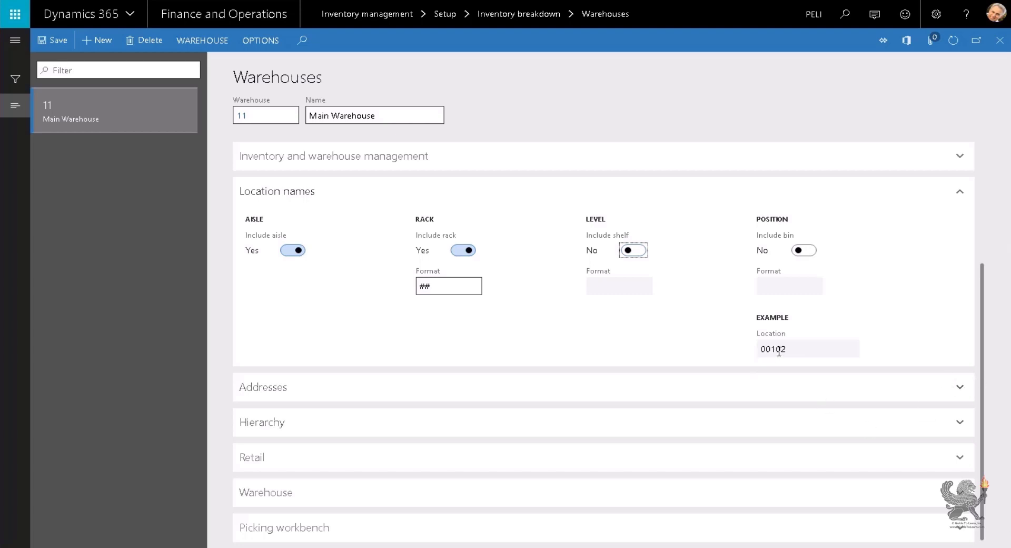
left_click_drag(787, 348, 775, 349)
Extend the rack format to ### and check the rack digits in the example location.
left_click(435, 289)
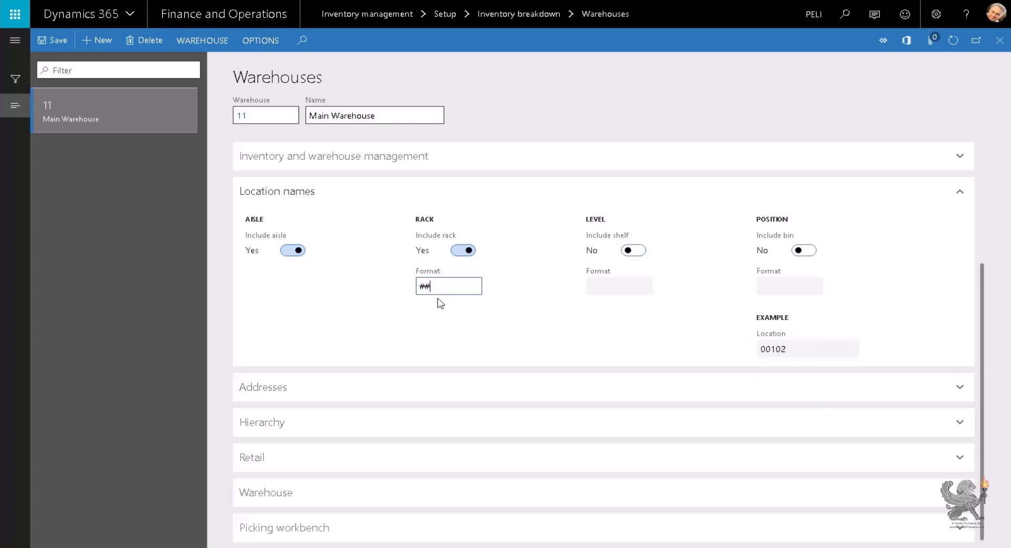
type("#")
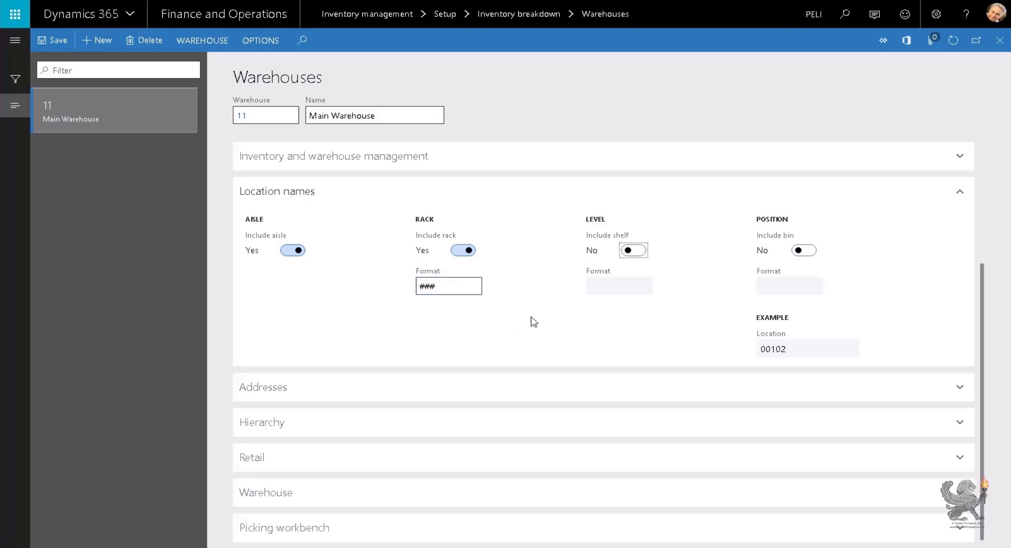
key("Tab")
left_click(783, 349)
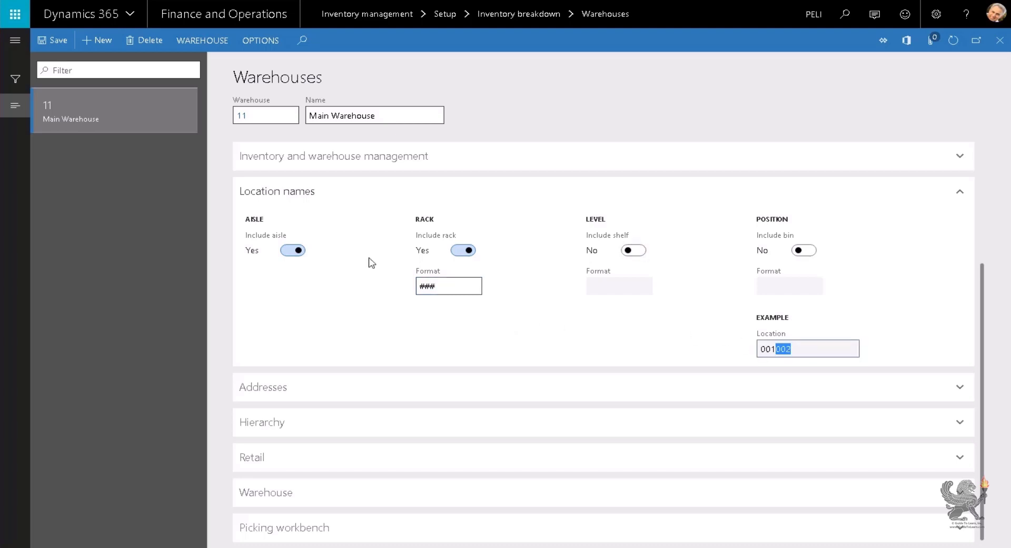
Set the rack format to -# so that a hyphen separates the rack from the aisle.
left_click(444, 289)
type("-")
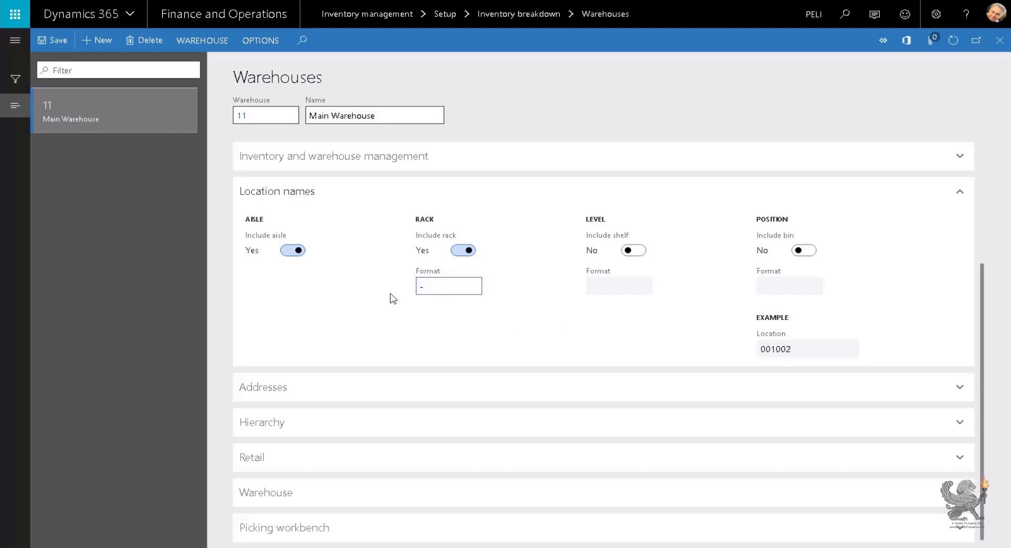
type("#")
key("Tab")
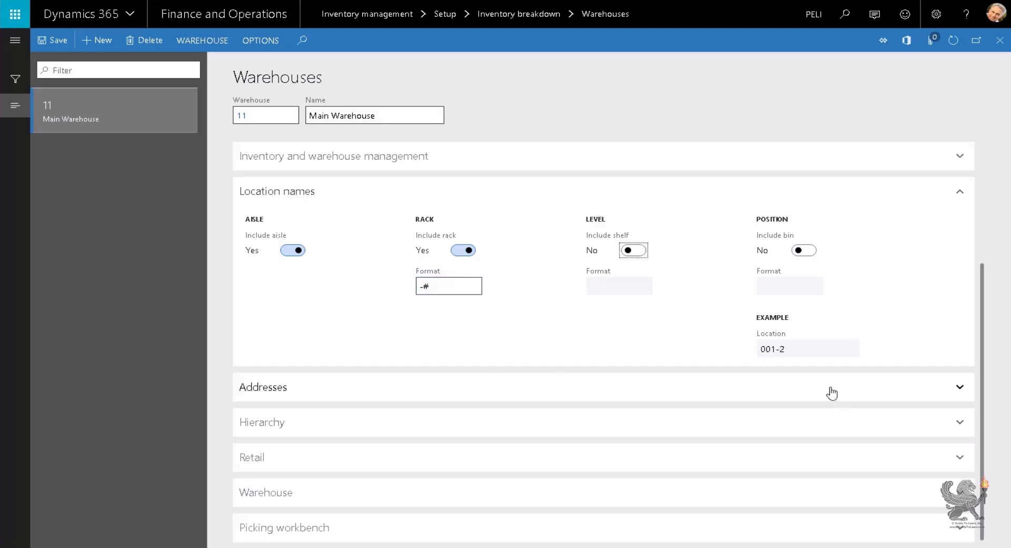
Include the shelf level in the Main Warehouse's location names with the format -#.
left_click(635, 250)
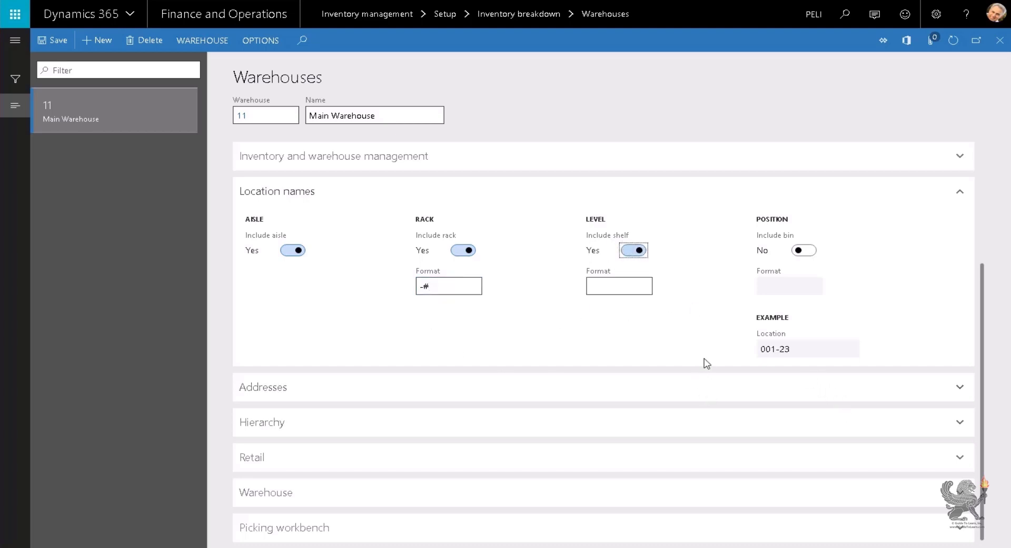
key("Tab")
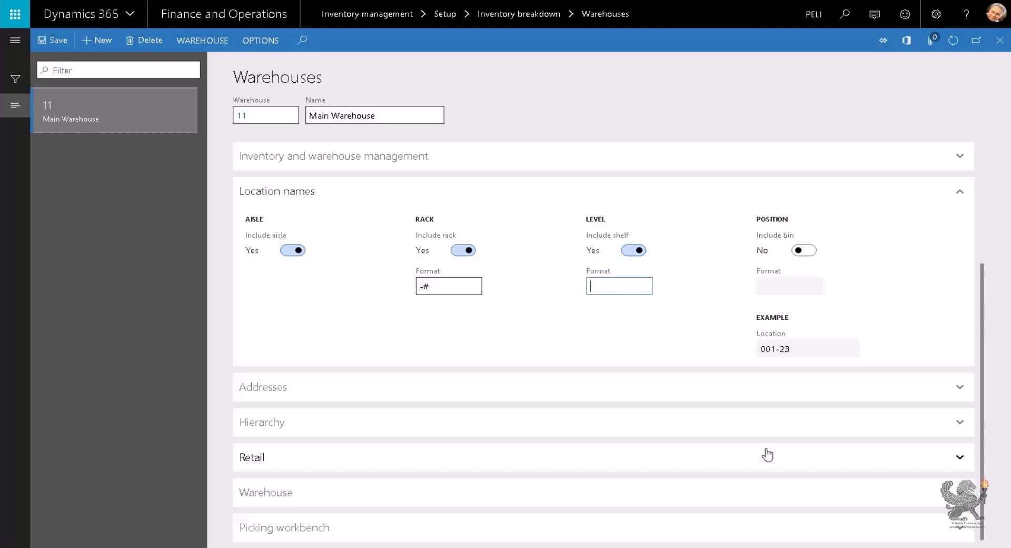
type("-#")
key("Tab")
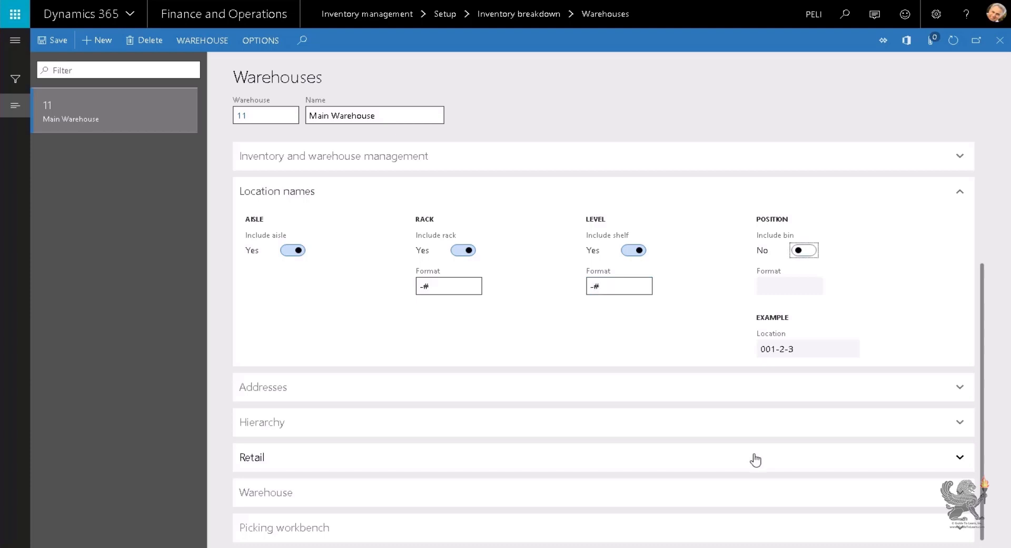
Include the bin position in the location names with the format -# and select the example location.
left_click(806, 252)
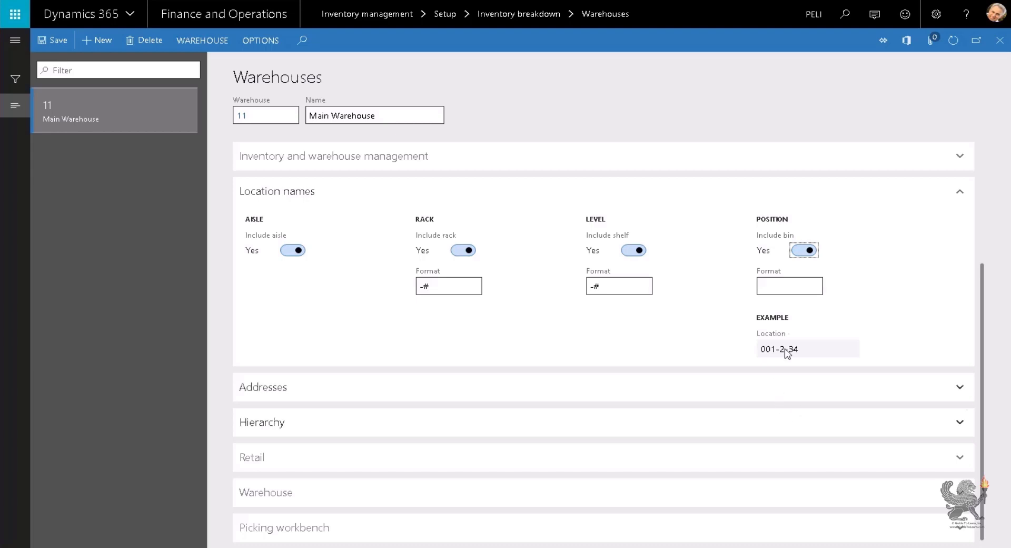
left_click(790, 287)
type("-#")
key("Tab")
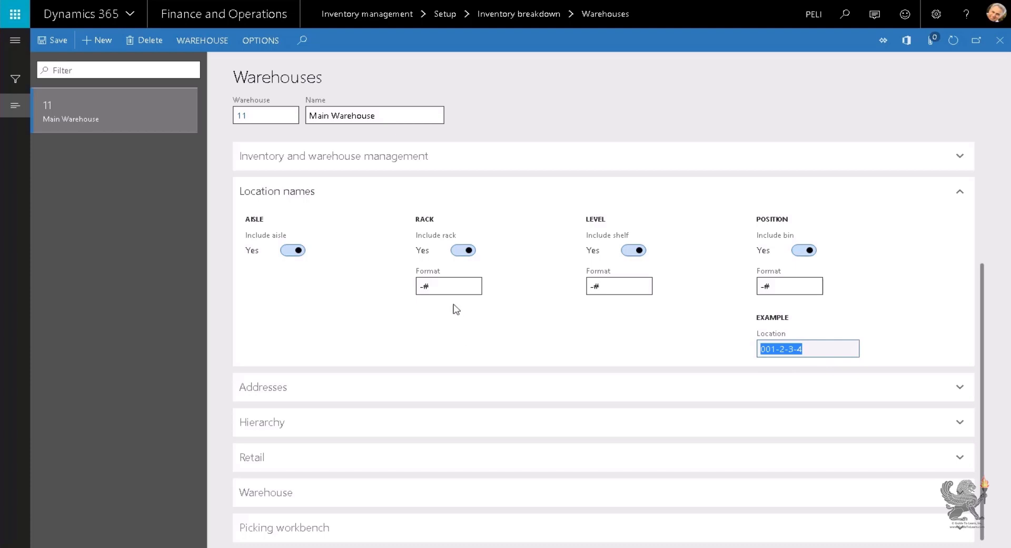
Open the Main Warehouse's inventory aisles, start a new aisle record, discard it, and return to the warehouse.
left_click(215, 40)
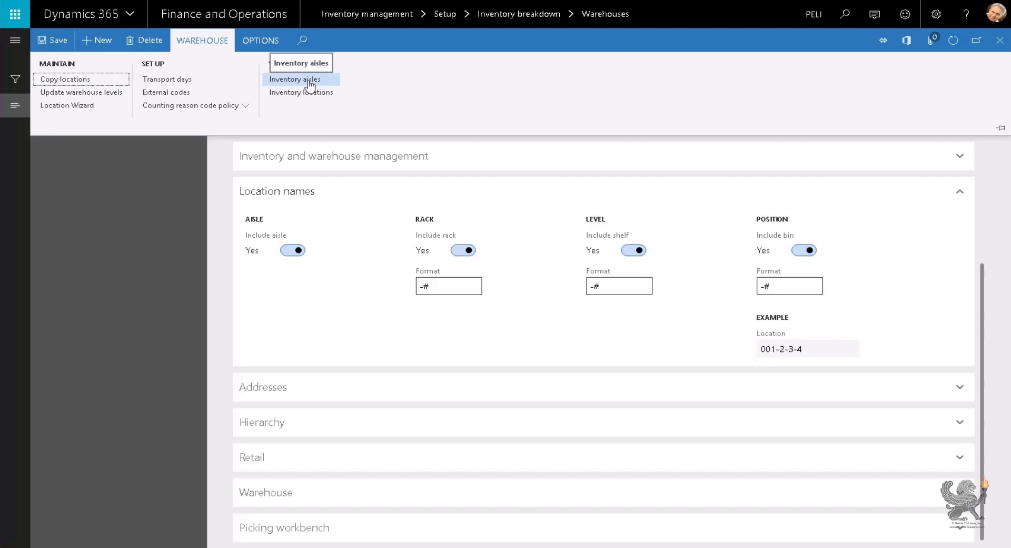
left_click(309, 80)
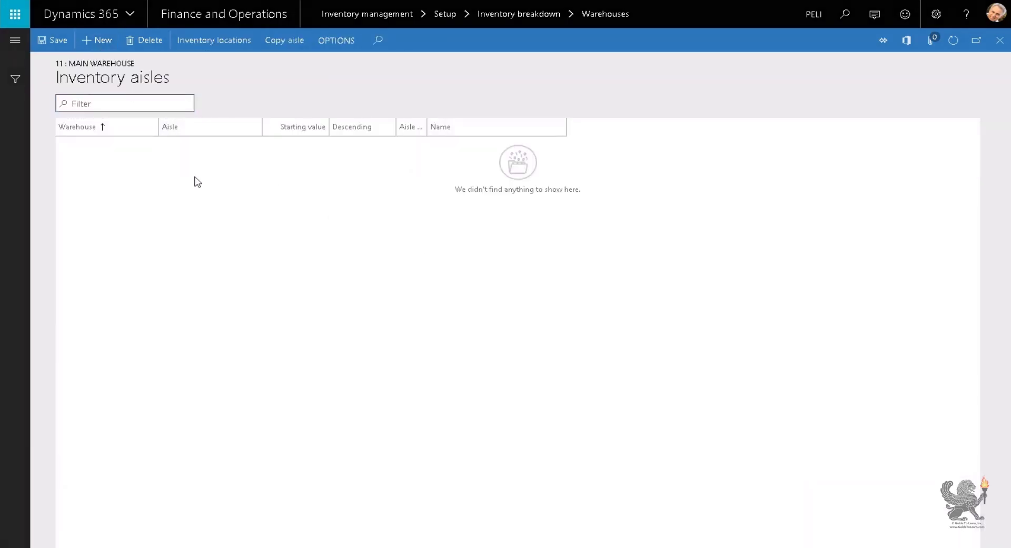
key("alt+n")
left_click(210, 148)
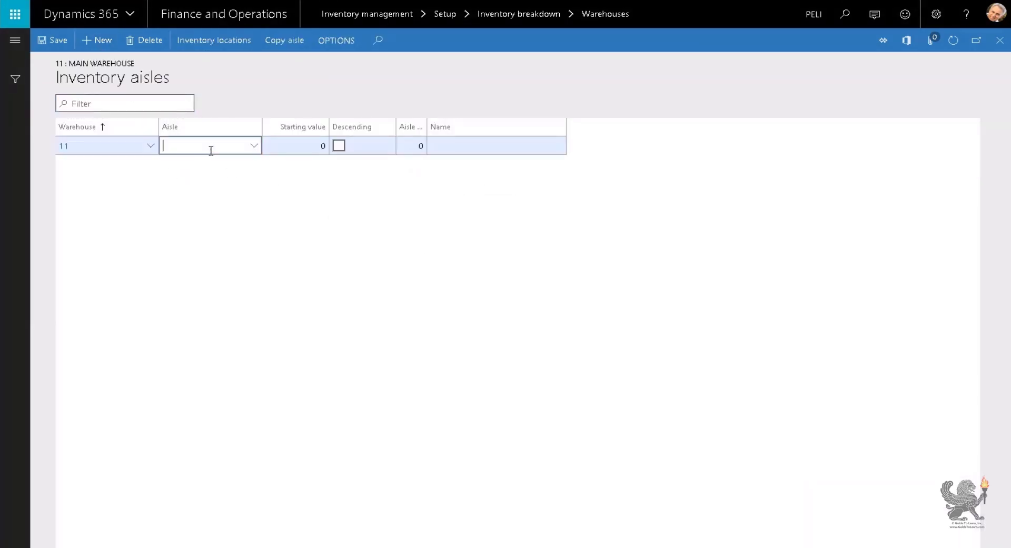
left_click(144, 40)
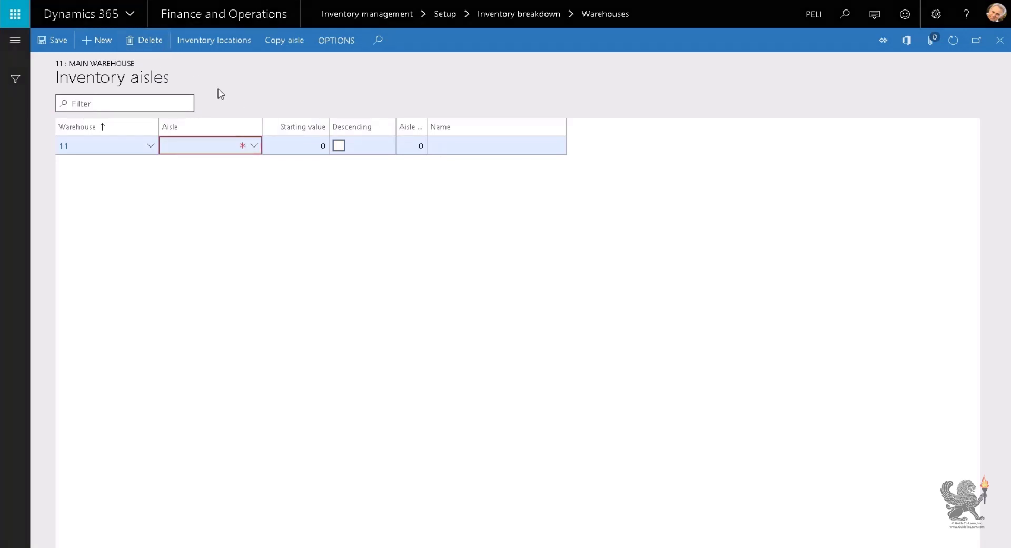
left_click(1000, 40)
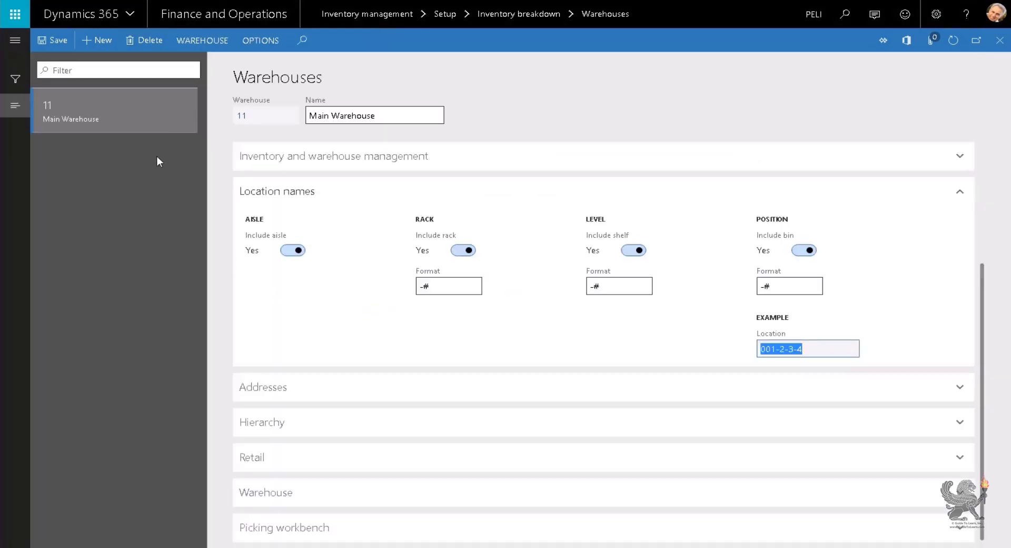
Compare the active storage dimensions of the SiteWH and SiteWHLoc storage dimension groups.
left_click(203, 42)
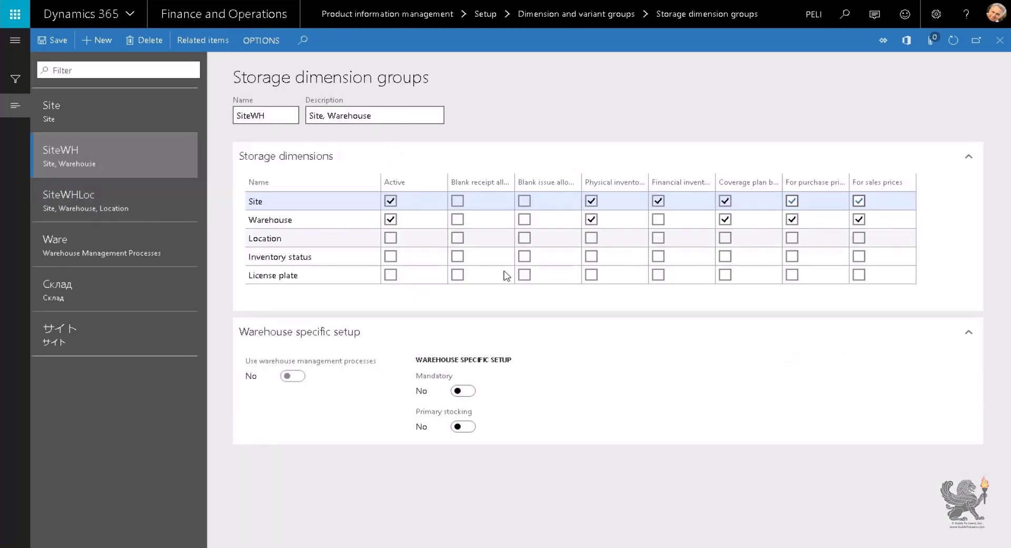
left_click(134, 208)
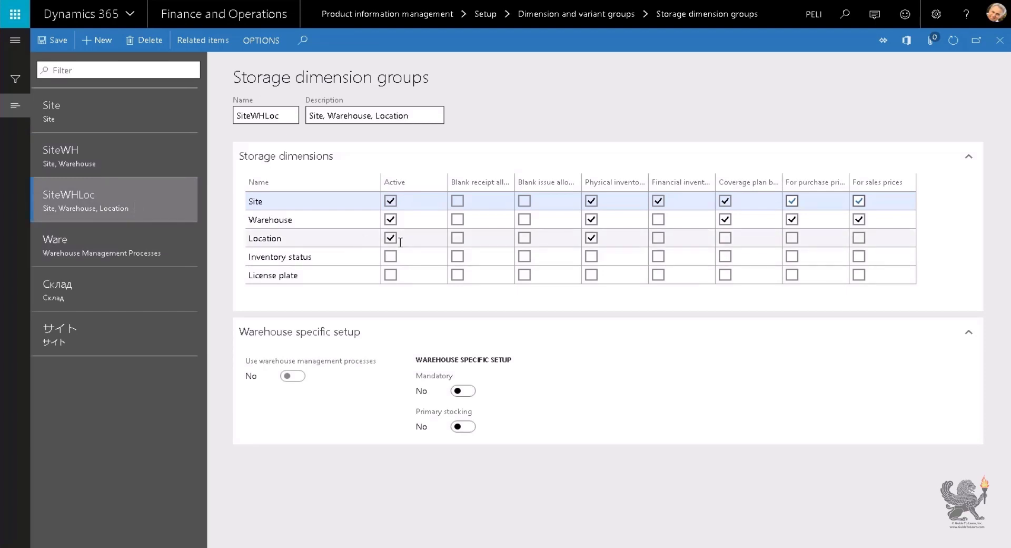
left_click(123, 163)
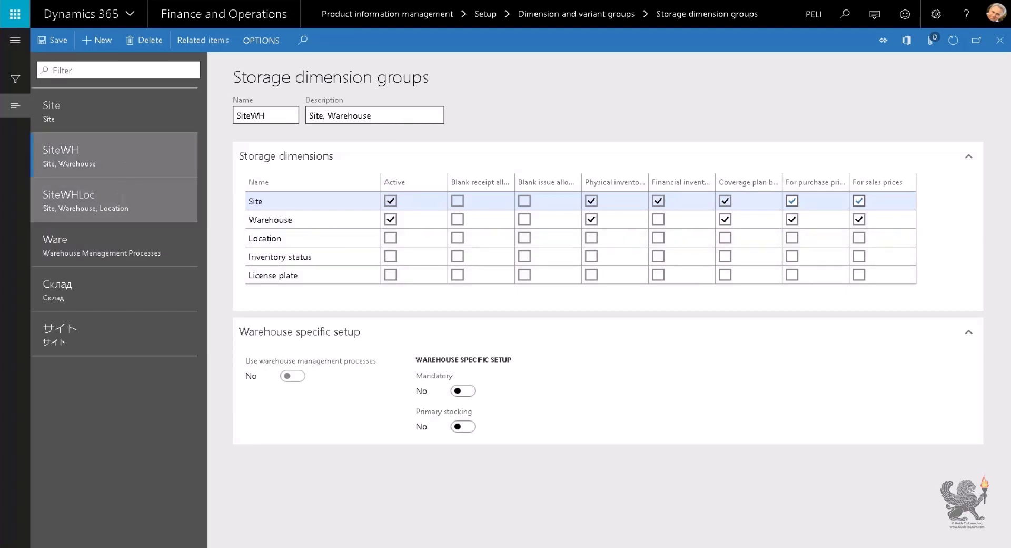
left_click(122, 199)
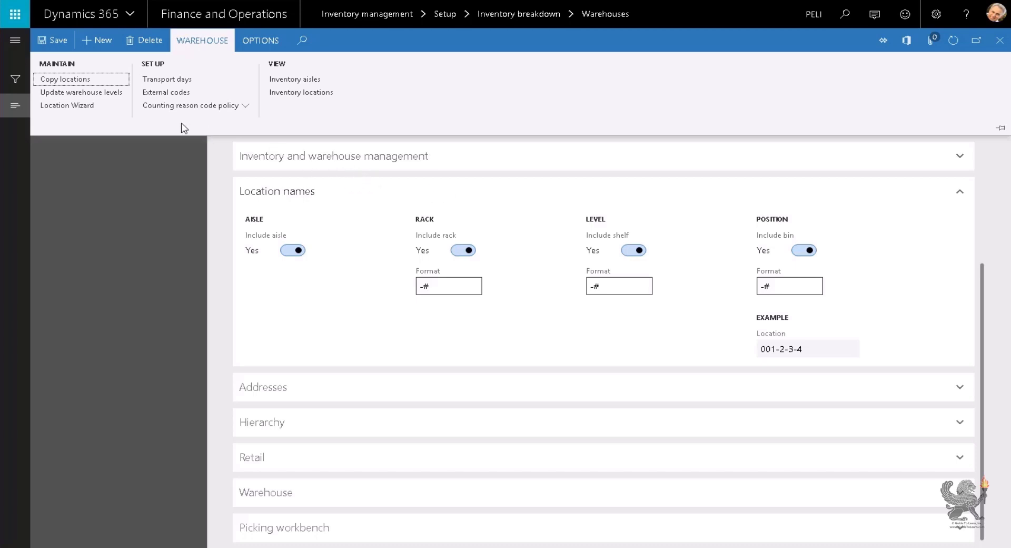
Start the Location Wizard from the Main Warehouse and choose warehouse 11 as the one to set up.
left_click(80, 107)
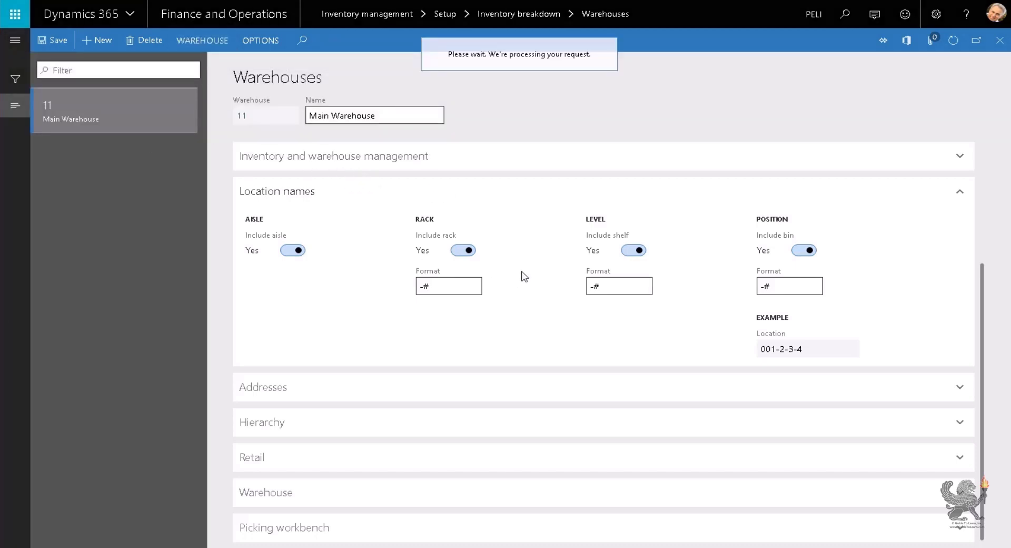
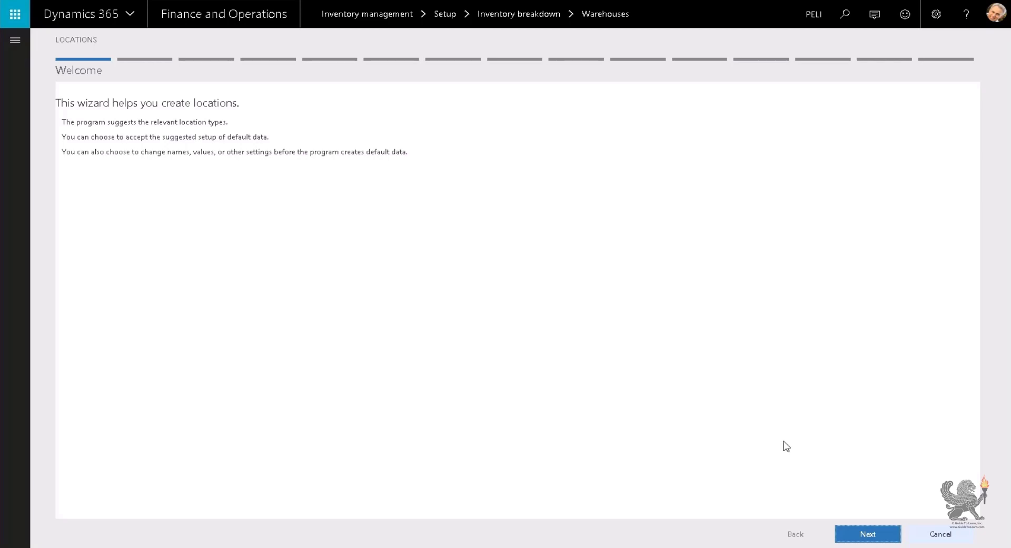
left_click(857, 533)
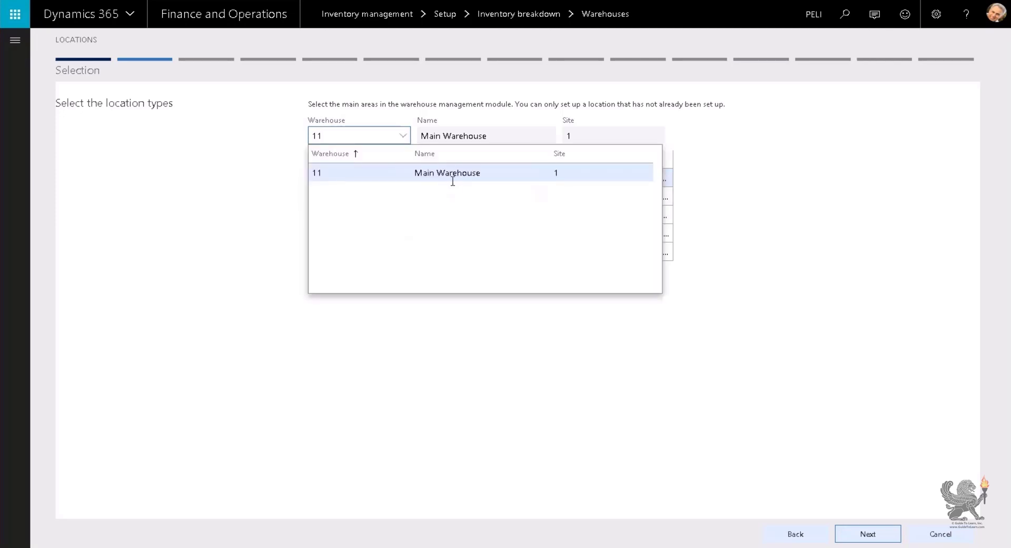
left_click(452, 178)
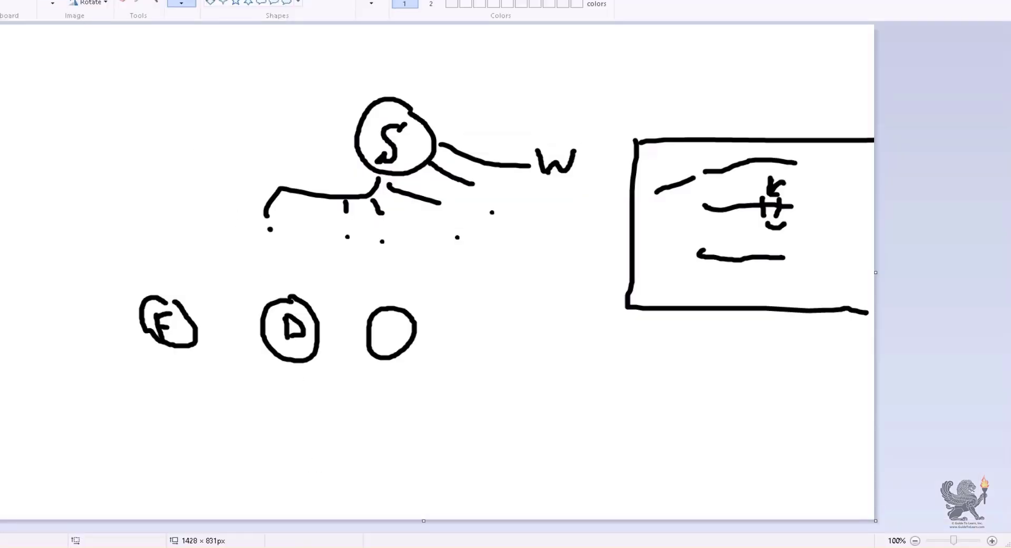
Switch to Paint and start a new blank drawing in place of the current warehouse sketch.
key("alt+f")
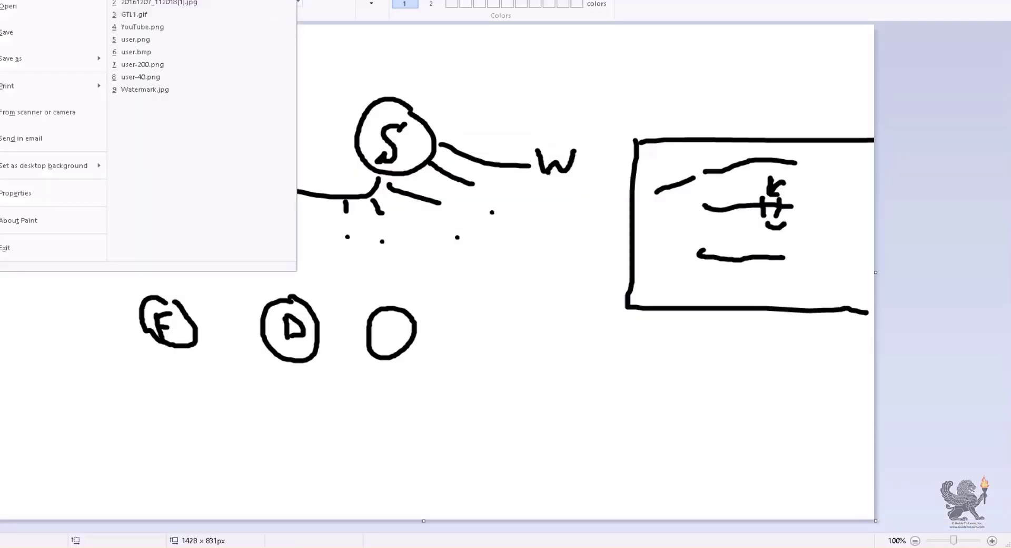
key("ctrl+n")
left_click(504, 250)
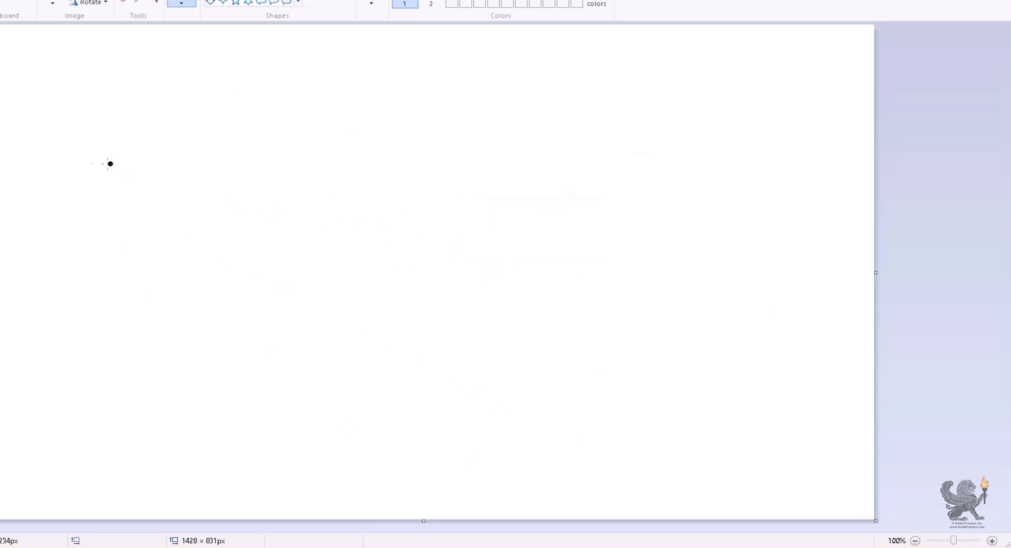
Draw an arrow entering a gap between two wall marks, label the opening Bay and Dock, and write an I above it.
mouse_move(47, 161)
left_mouse_down()
mouse_move(143, 173)
mouse_move(127, 186)
left_mouse_up()
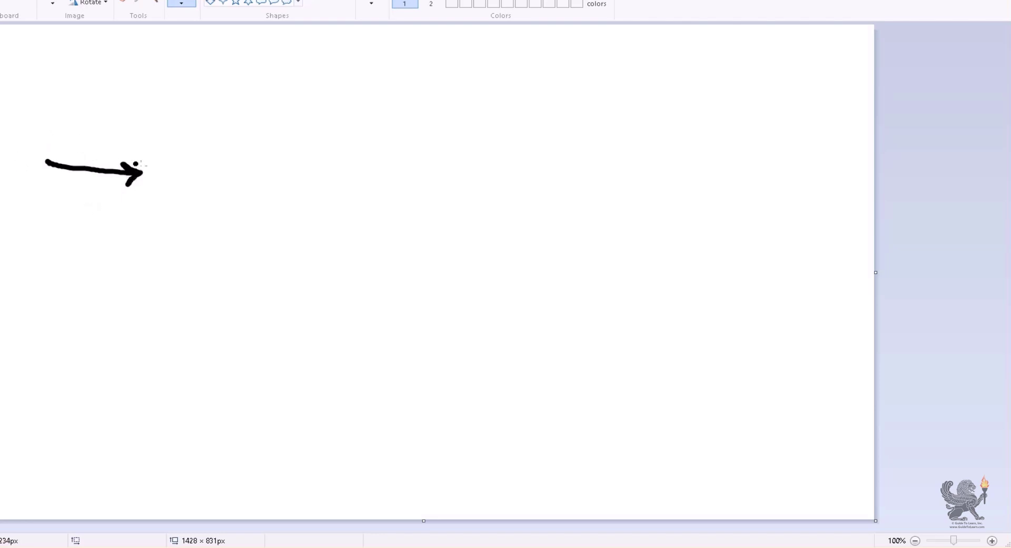
left_click_drag(157, 109, 158, 145)
left_click_drag(155, 201, 158, 248)
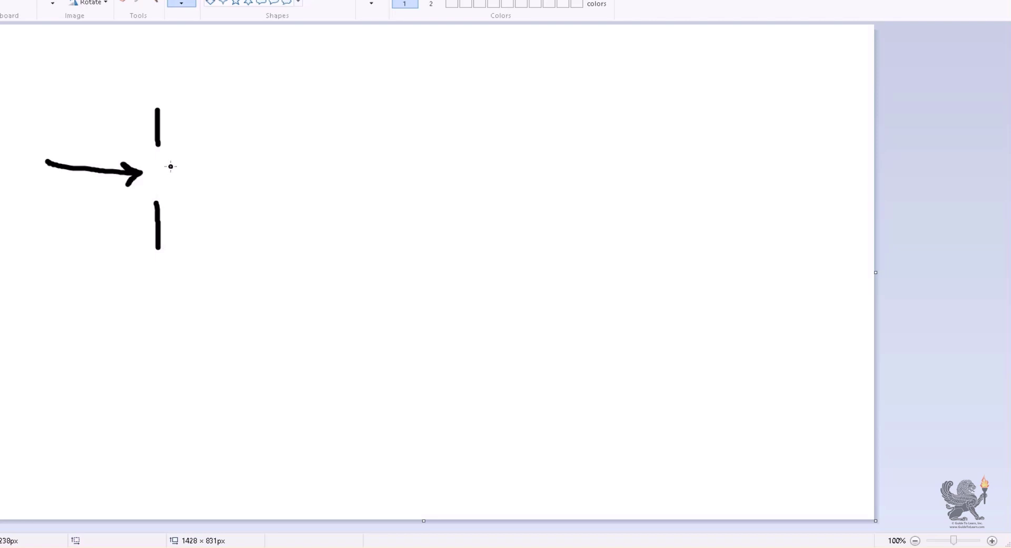
left_click_drag(170, 166, 176, 189)
mouse_move(197, 177)
left_mouse_down()
mouse_move(190, 184)
mouse_move(207, 188)
mouse_move(222, 171)
mouse_move(220, 213)
mouse_move(188, 231)
mouse_move(203, 223)
mouse_move(196, 242)
mouse_move(215, 231)
mouse_move(257, 247)
left_mouse_up()
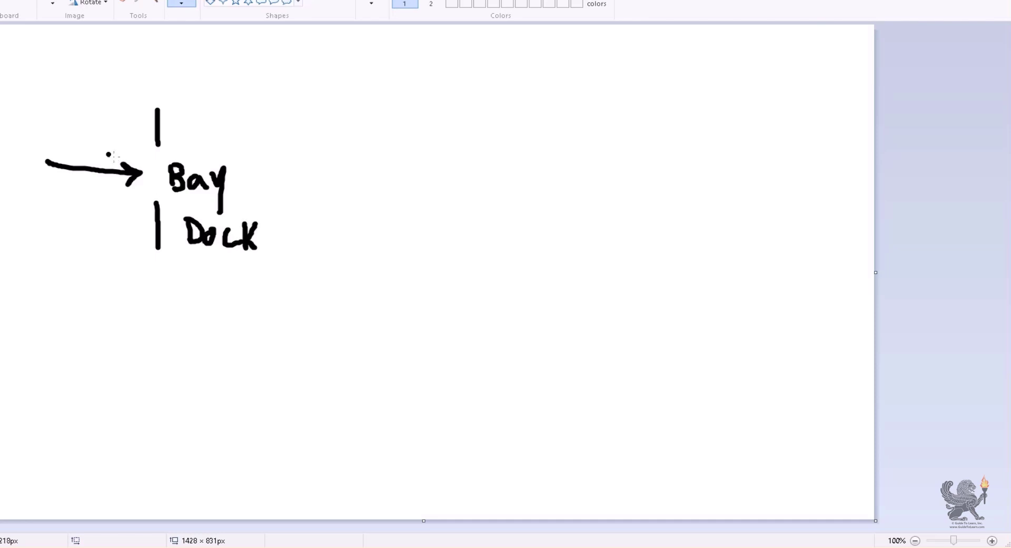
mouse_move(242, 108)
left_mouse_down()
mouse_move(242, 134)
mouse_move(240, 109)
mouse_move(250, 109)
left_mouse_up()
left_click_drag(228, 138, 258, 137)
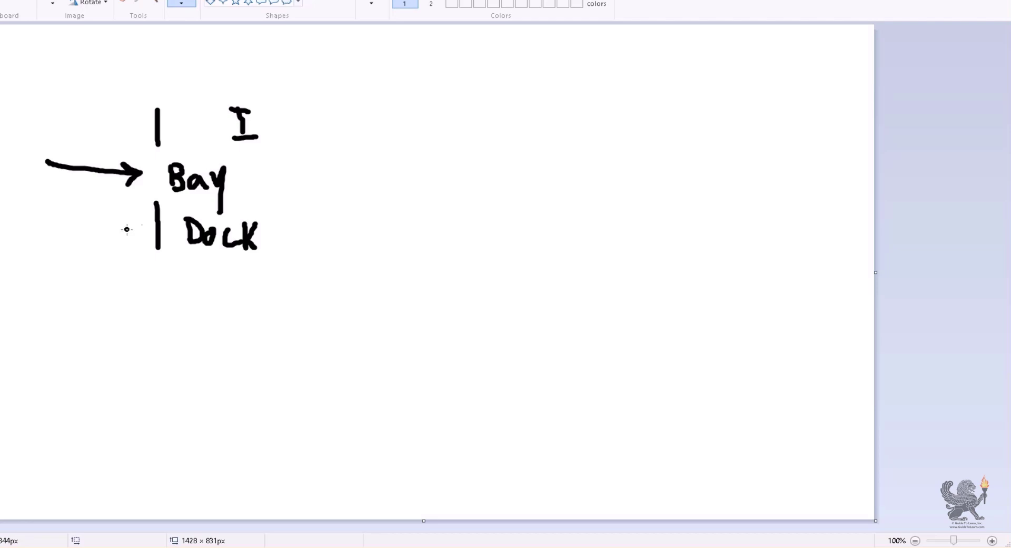
Add a circled plus and further inbound openings with arrows below the dock, and circle the I with an arrow towards Bay.
mouse_move(86, 239)
left_mouse_down()
mouse_move(122, 240)
mouse_move(105, 254)
mouse_move(128, 218)
mouse_move(66, 225)
mouse_move(98, 267)
mouse_move(140, 296)
mouse_move(134, 304)
left_mouse_up()
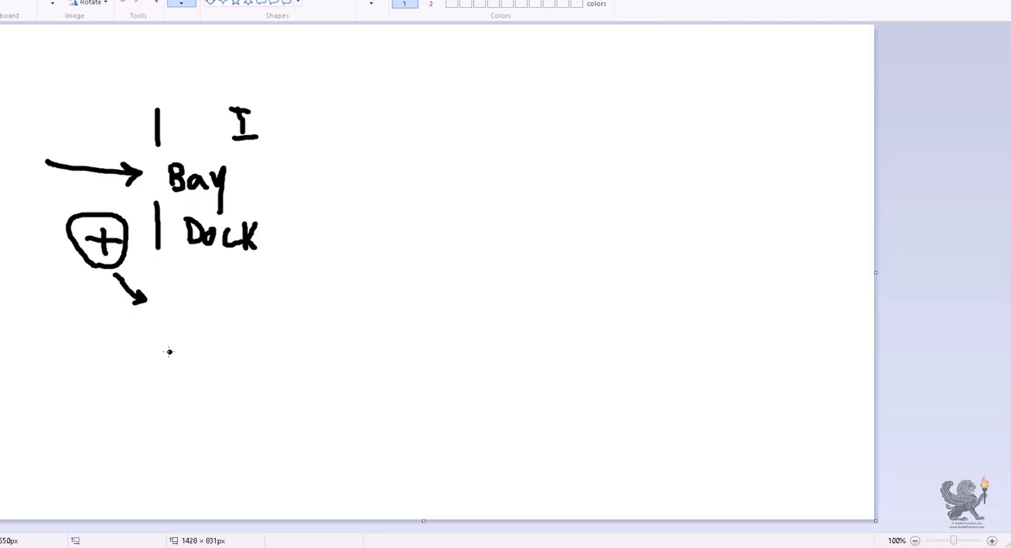
left_click_drag(154, 292, 163, 338)
left_click_drag(158, 385, 159, 417)
mouse_move(114, 374)
left_mouse_down()
mouse_move(153, 373)
mouse_move(143, 381)
left_mouse_up()
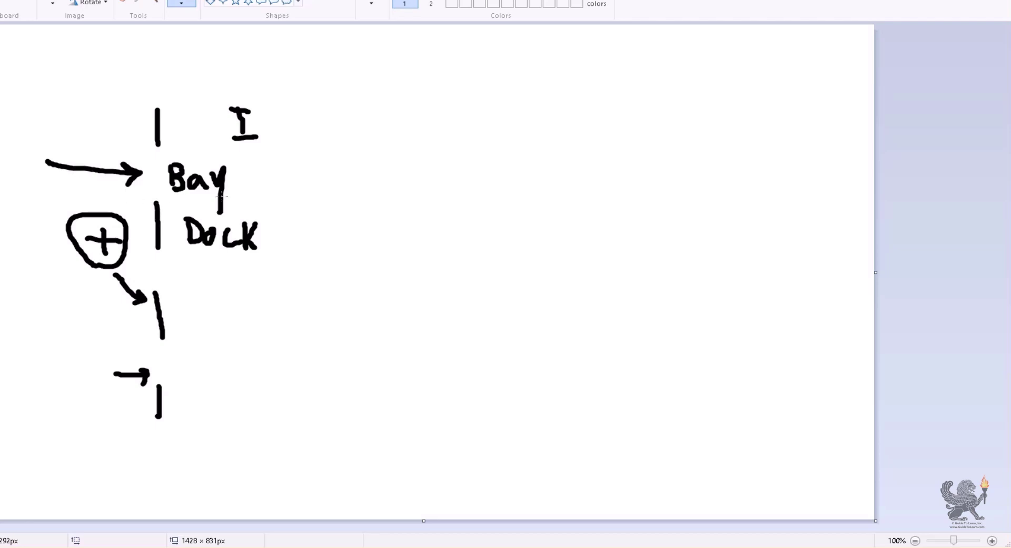
mouse_move(235, 154)
left_mouse_down()
mouse_move(247, 93)
mouse_move(222, 141)
mouse_move(242, 157)
mouse_move(244, 196)
mouse_move(259, 195)
left_mouse_up()
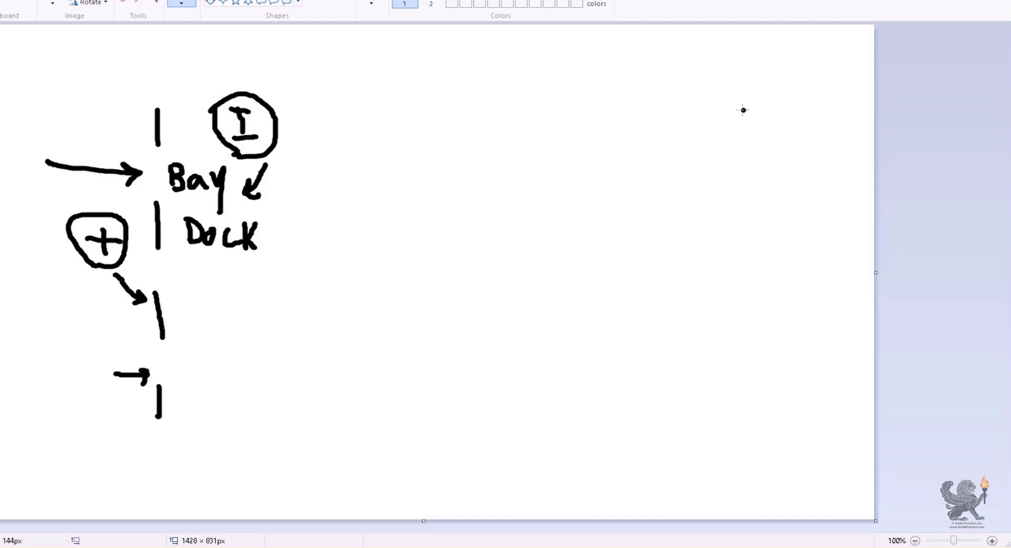
Draw three wall marks on the far side of the sketch with two outgoing arrows for the outbound docks.
left_click_drag(741, 108, 739, 148)
left_click_drag(734, 206, 741, 230)
left_click_drag(738, 296, 741, 322)
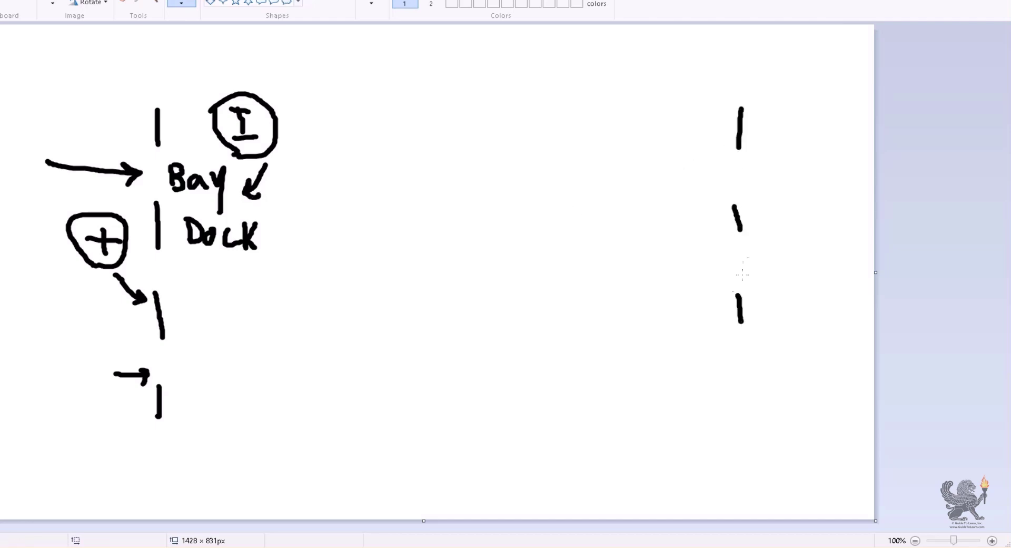
mouse_move(731, 184)
left_mouse_down()
mouse_move(775, 184)
mouse_move(763, 196)
left_mouse_up()
mouse_move(738, 262)
left_mouse_down()
mouse_move(785, 257)
mouse_move(778, 266)
left_mouse_up()
Draw four horizontal lines between the inbound and outbound docks to represent the aisles.
left_click_drag(383, 167, 574, 166)
left_click_drag(392, 243, 568, 249)
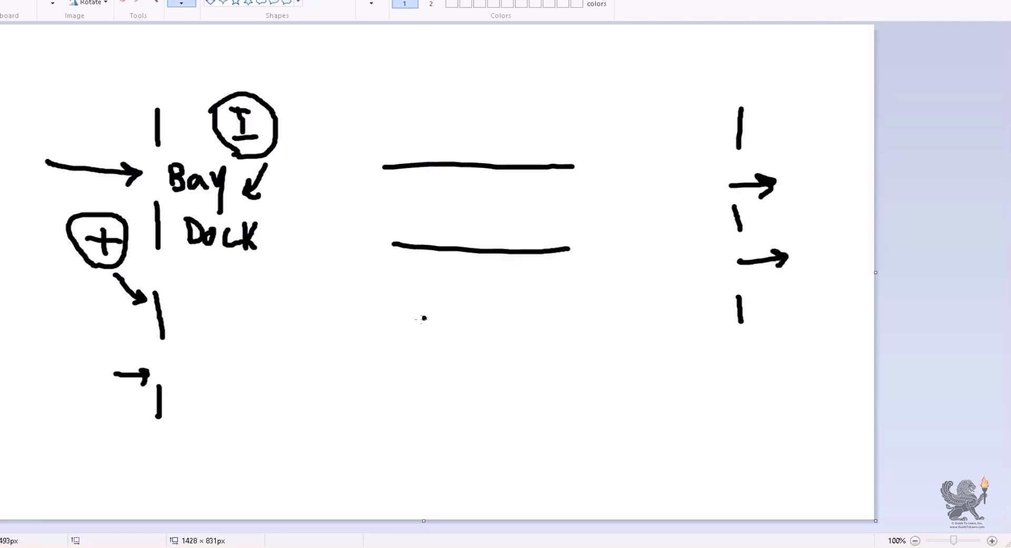
left_click_drag(409, 326, 566, 329)
left_click_drag(393, 397, 582, 400)
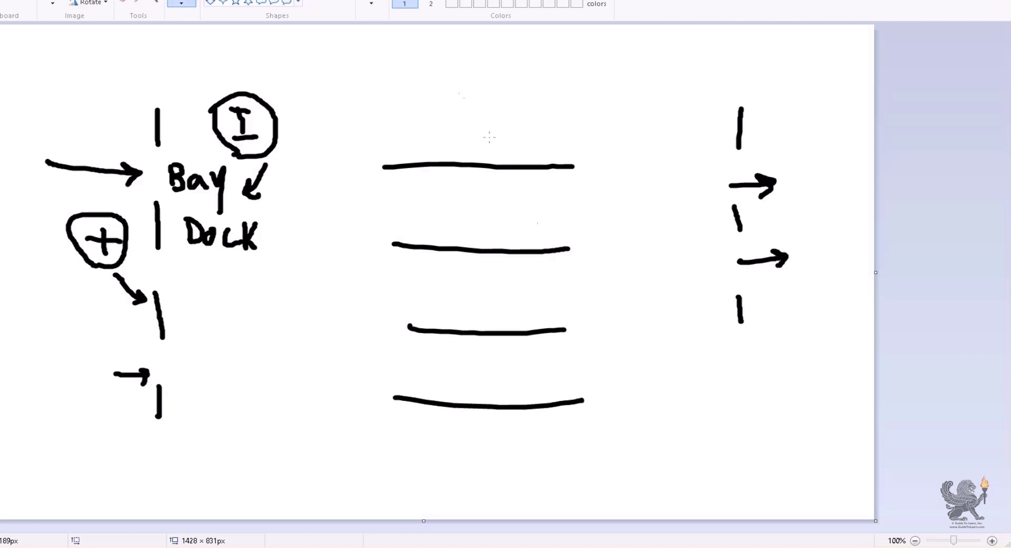
Mark a rack in red on the uppermost aisle, with its shelves in green and a bin in purple.
left_click_drag(410, 141, 406, 185)
left_click_drag(448, 140, 442, 191)
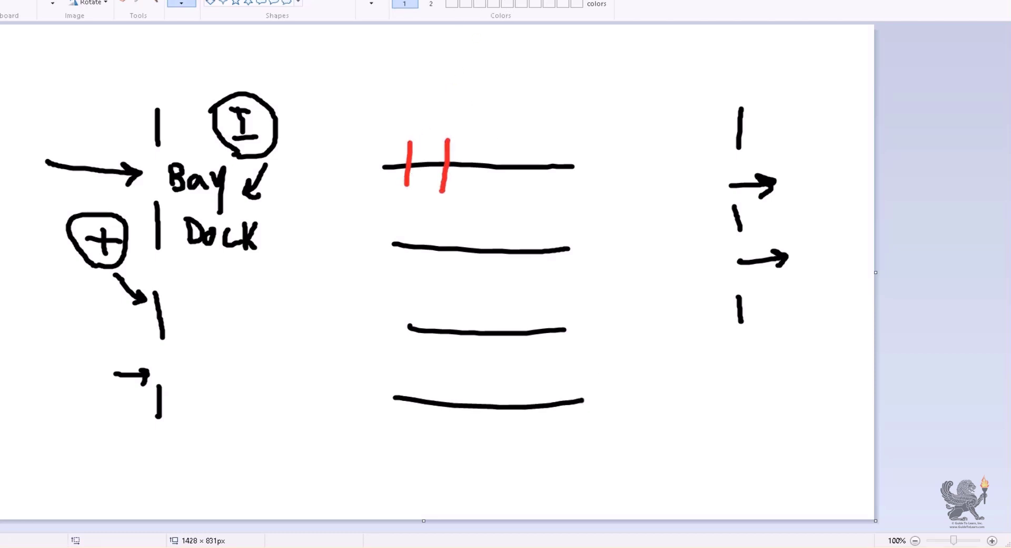
mouse_move(411, 153)
left_mouse_down()
mouse_move(445, 153)
mouse_move(444, 175)
left_mouse_up()
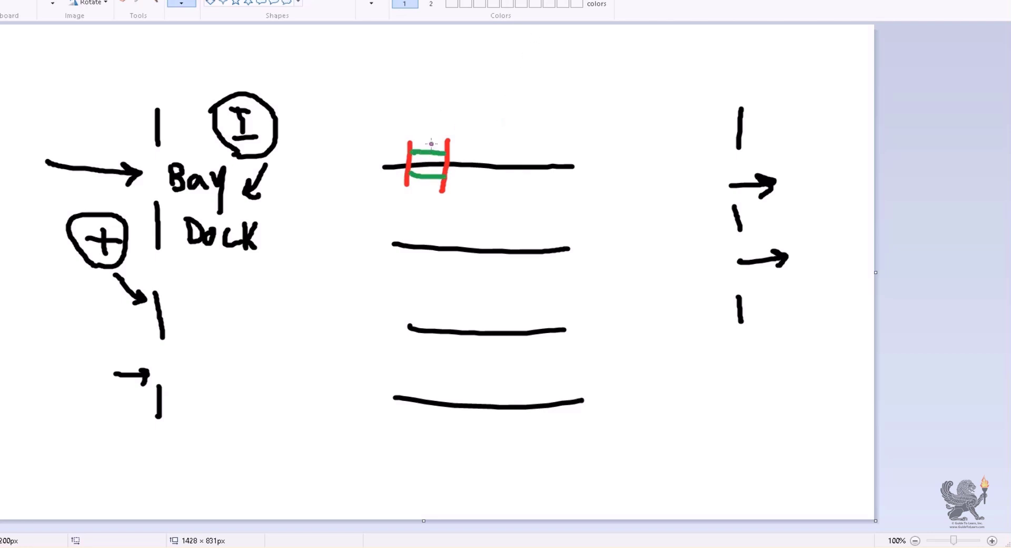
left_click_drag(431, 143, 441, 152)
Draw purple arrows from the circled I through the aisles to an outbound dock, and write A, R, S and B diagonally across the aisles.
mouse_move(275, 161)
left_mouse_down()
mouse_move(295, 213)
mouse_move(362, 194)
mouse_move(392, 222)
mouse_move(394, 270)
mouse_move(439, 314)
mouse_move(589, 403)
mouse_move(725, 291)
mouse_move(801, 275)
left_mouse_up()
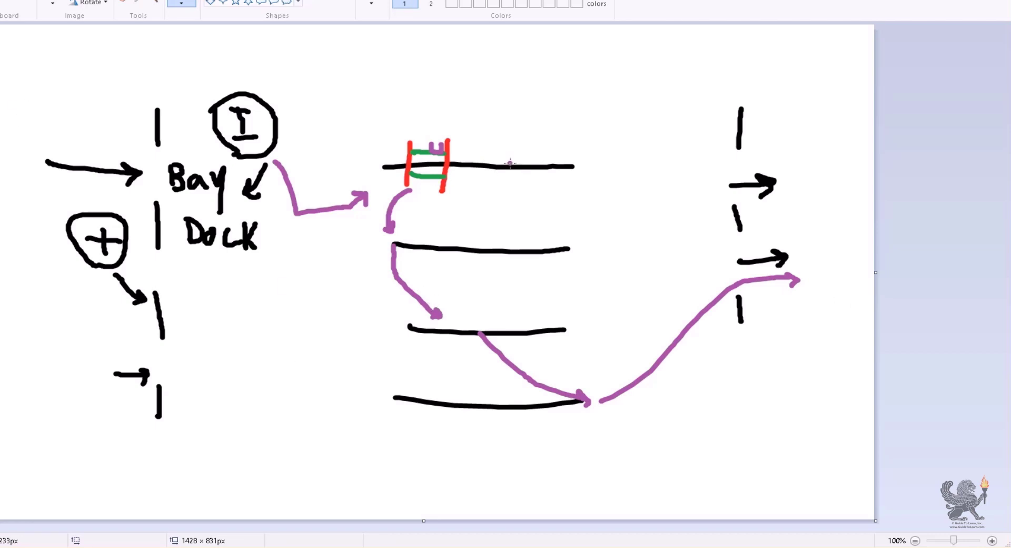
mouse_move(513, 185)
left_mouse_down()
mouse_move(536, 186)
mouse_move(531, 171)
mouse_move(556, 224)
mouse_move(573, 225)
left_mouse_up()
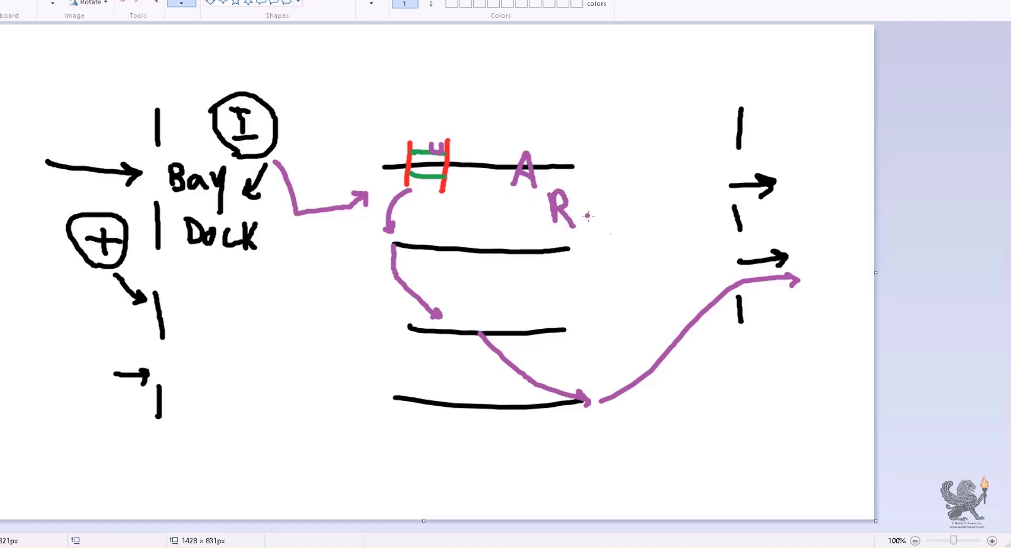
mouse_move(609, 221)
left_mouse_down()
mouse_move(594, 251)
mouse_move(639, 278)
mouse_move(640, 264)
mouse_move(643, 278)
left_mouse_up()
left_click(632, 253)
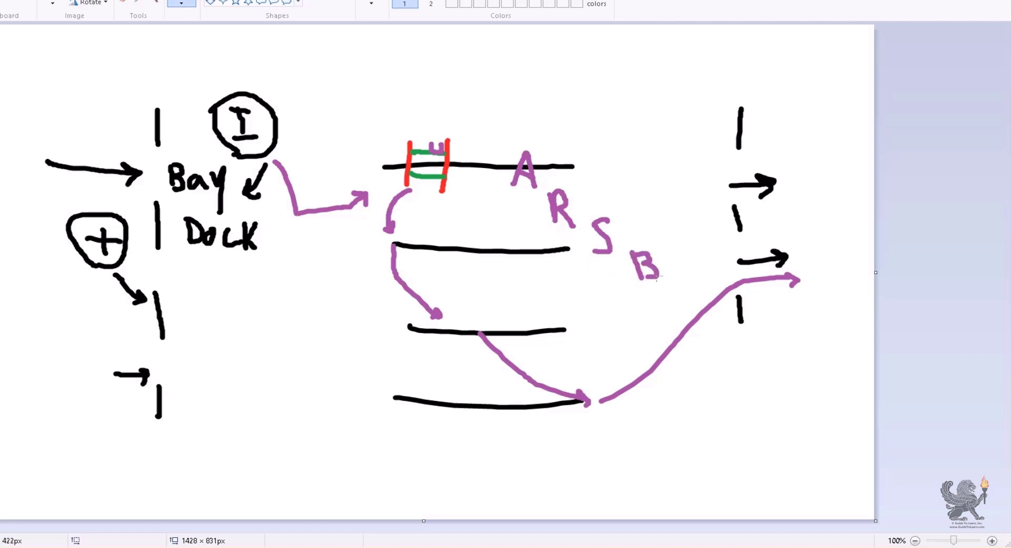
Outline the letters A, R, S and B, draw a curved arrow from them to the marked bin, and add a note above it.
mouse_move(501, 178)
left_mouse_down()
mouse_move(680, 332)
mouse_move(590, 108)
mouse_move(471, 150)
mouse_move(483, 171)
left_mouse_up()
mouse_move(521, 125)
left_mouse_down()
mouse_move(434, 111)
mouse_move(439, 120)
left_mouse_up()
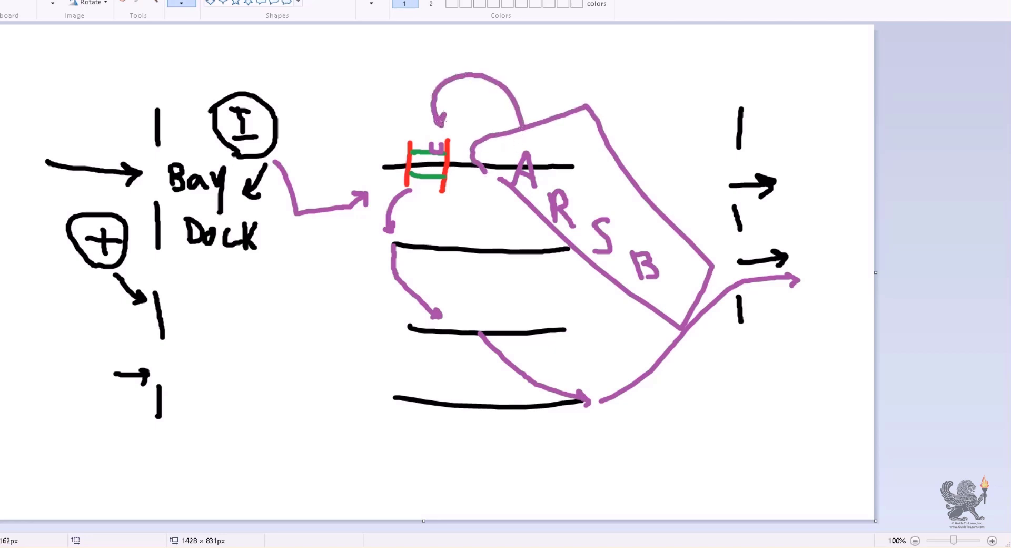
mouse_move(432, 34)
left_mouse_down()
mouse_move(459, 59)
mouse_move(467, 40)
left_mouse_up()
left_click_drag(496, 42, 497, 58)
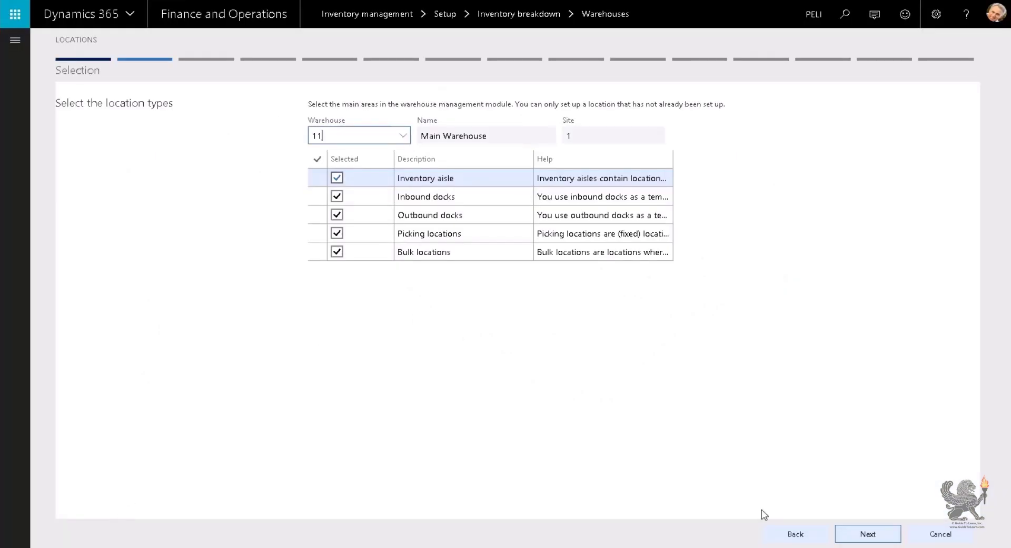
Return to the Dynamics 365 wizard, set the additional inventory aisles to 4 with the ## naming format, and generate the aisle list.
left_click(866, 535)
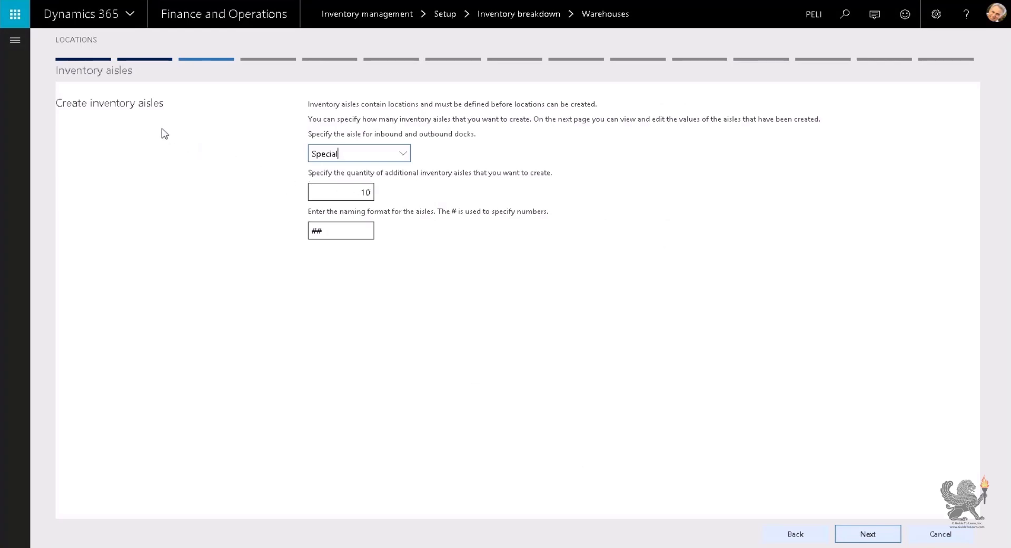
left_click(342, 150)
left_click(358, 194)
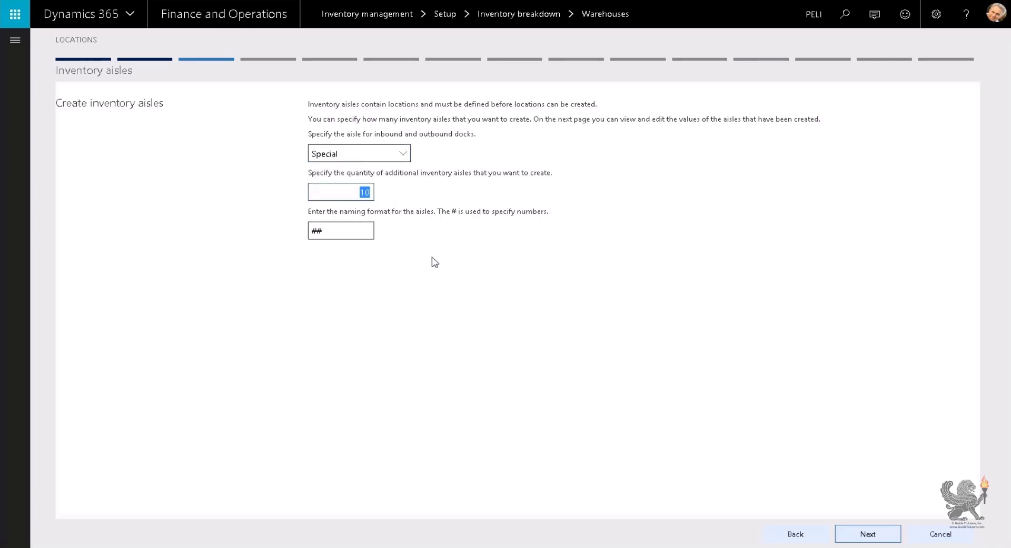
key("Home")
left_click_drag(347, 191, 469, 200)
type("4")
left_click(338, 232)
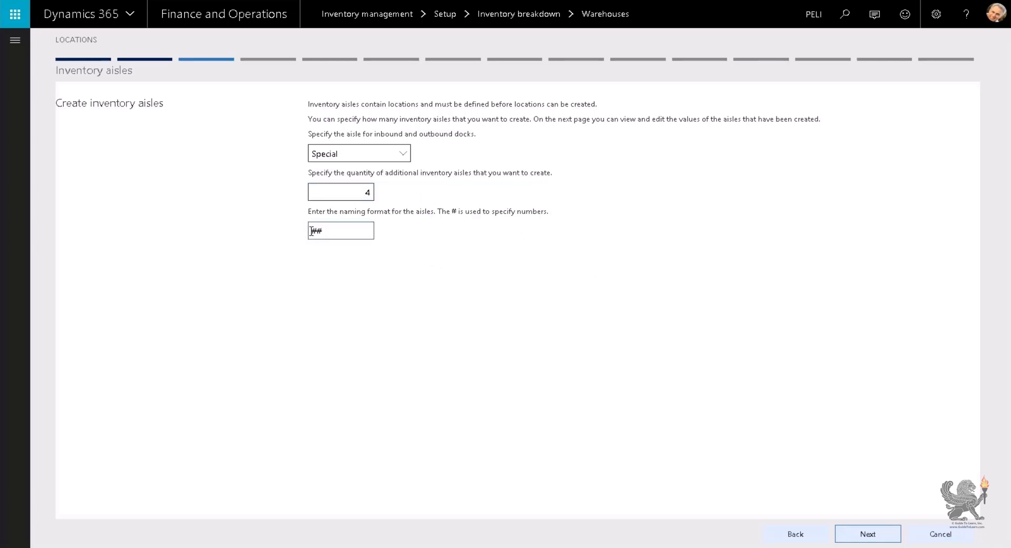
left_click_drag(321, 231, 300, 232)
left_click(874, 525)
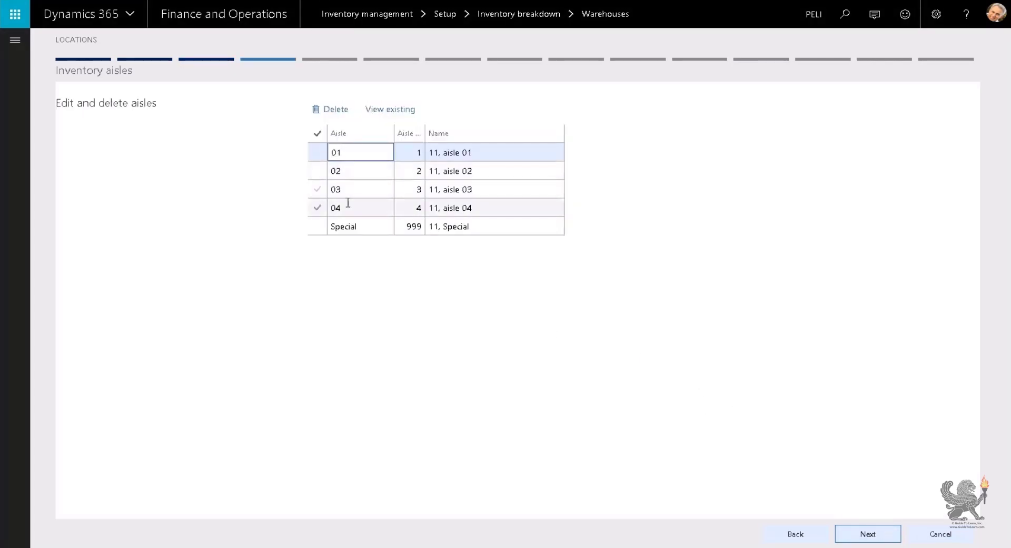
Change the Special aisle for inbound and outbound docks to a person's first name and regenerate the aisle list.
left_click(355, 229)
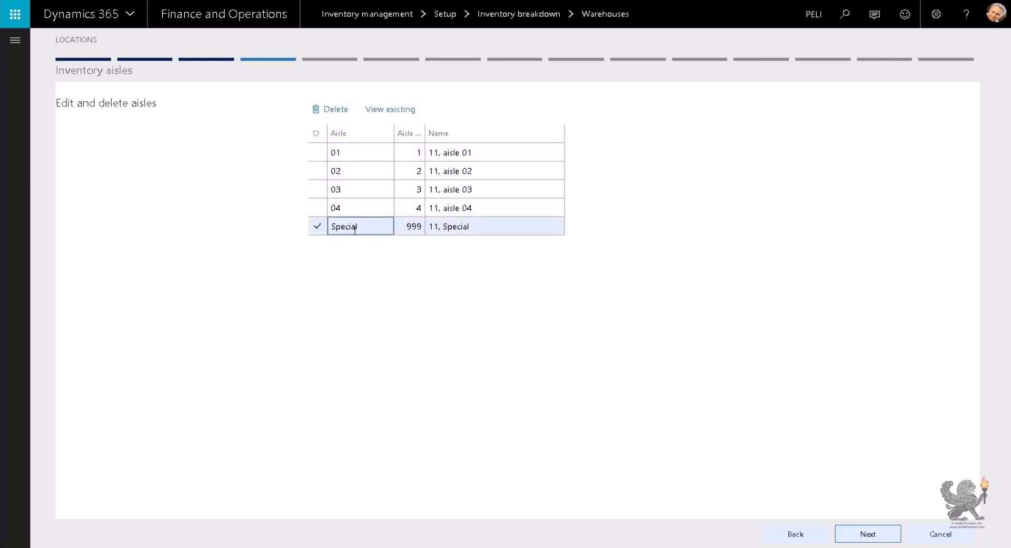
left_click(795, 534)
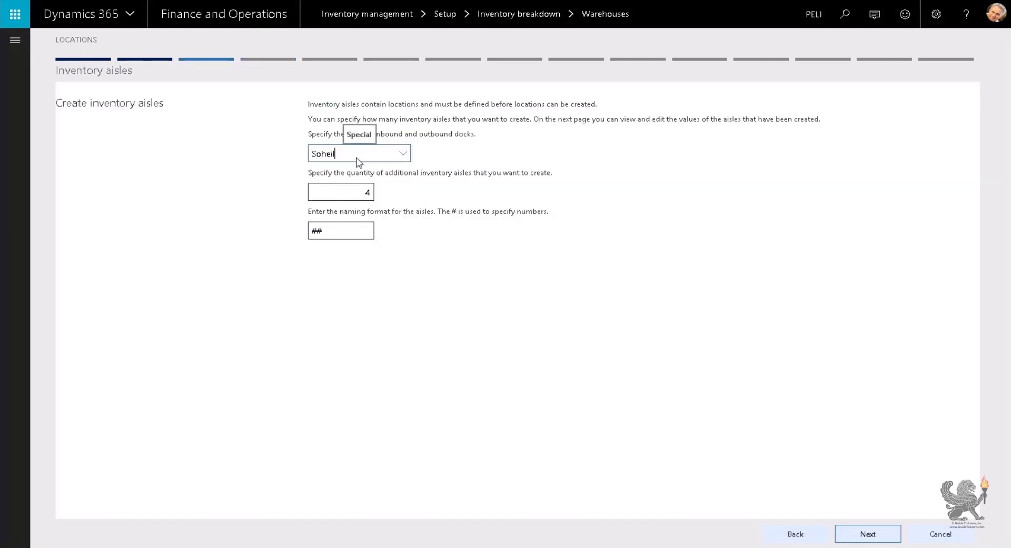
left_click(863, 533)
left_click(339, 226)
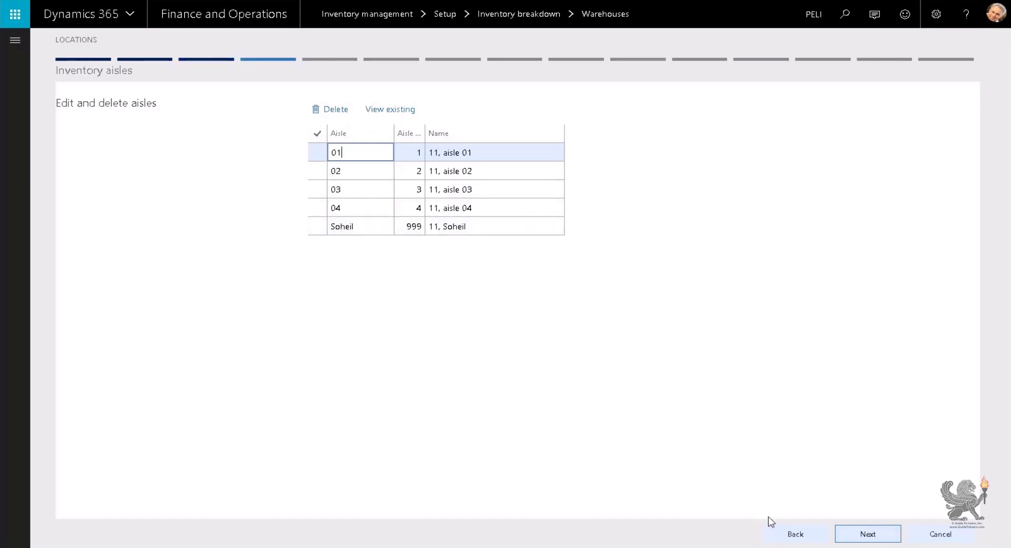
Clear the aisle specified for inbound and outbound docks and regenerate the aisle list.
left_click(784, 533)
double_click(354, 153)
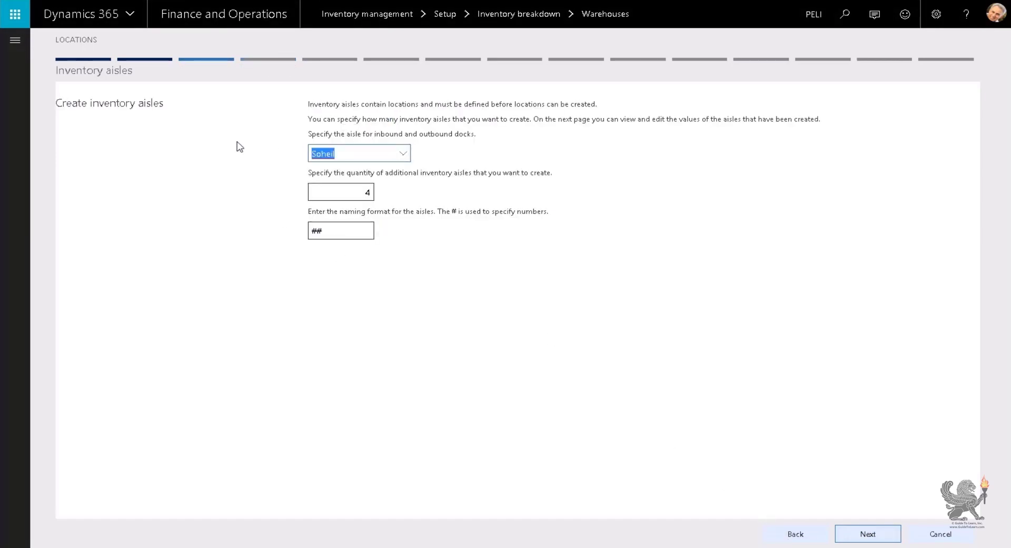
key("BackSpace")
left_click(867, 533)
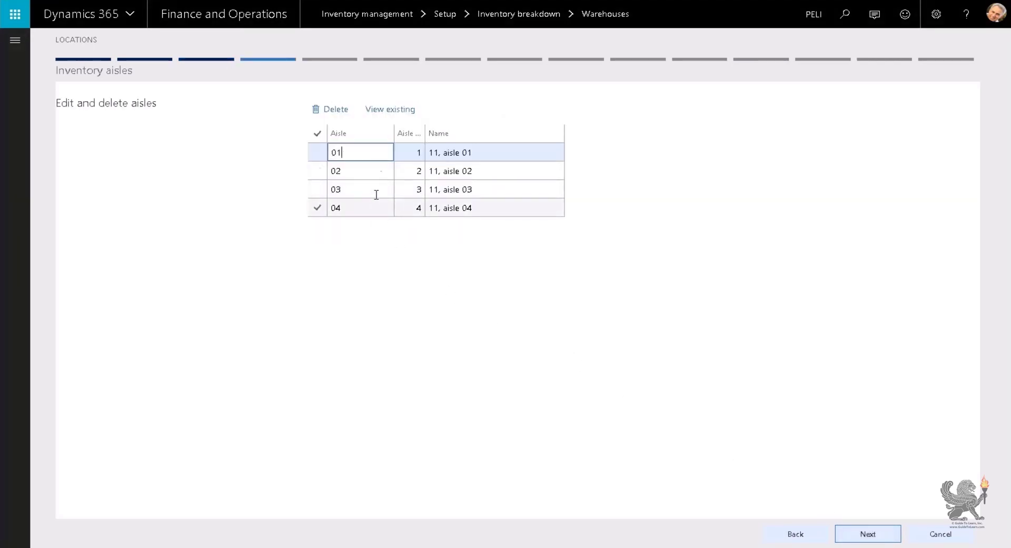
Set the aisle for inbound and outbound docks to Special and regenerate the aisle list.
left_click(795, 534)
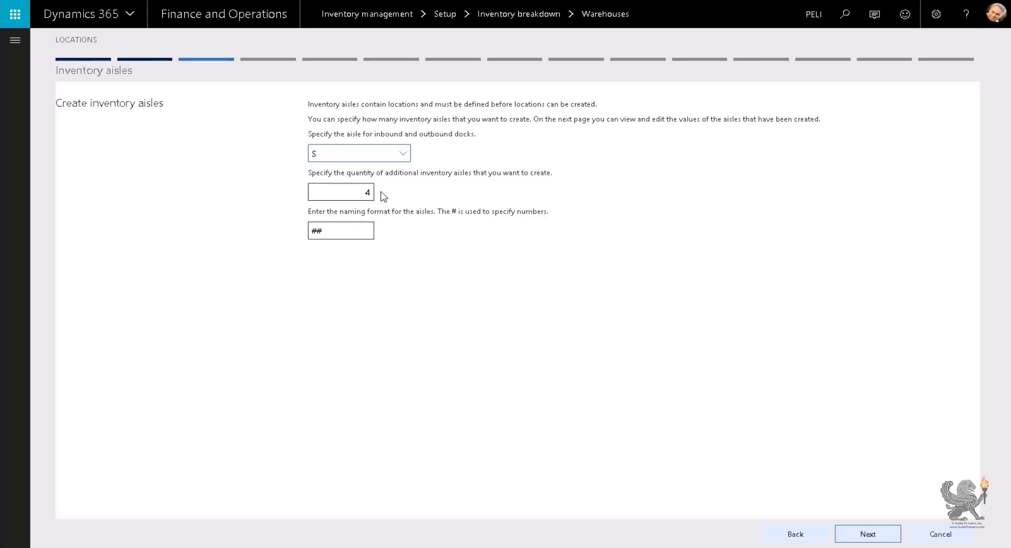
type("Special")
left_click(350, 232)
key("shift+Left")
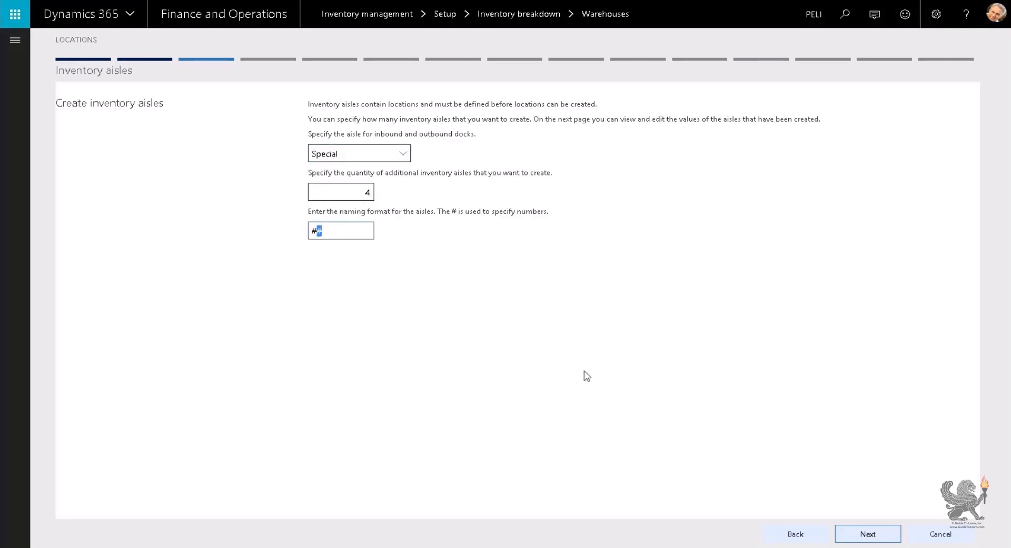
left_click(870, 534)
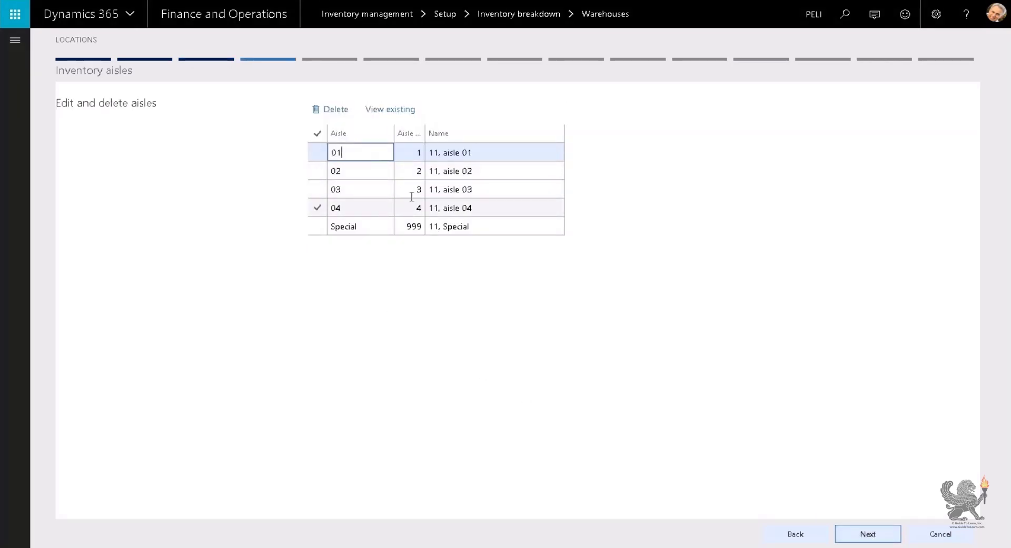
Name aisle 01 LCDs and aisle 02 Electronic in the aisle list.
left_click(485, 153)
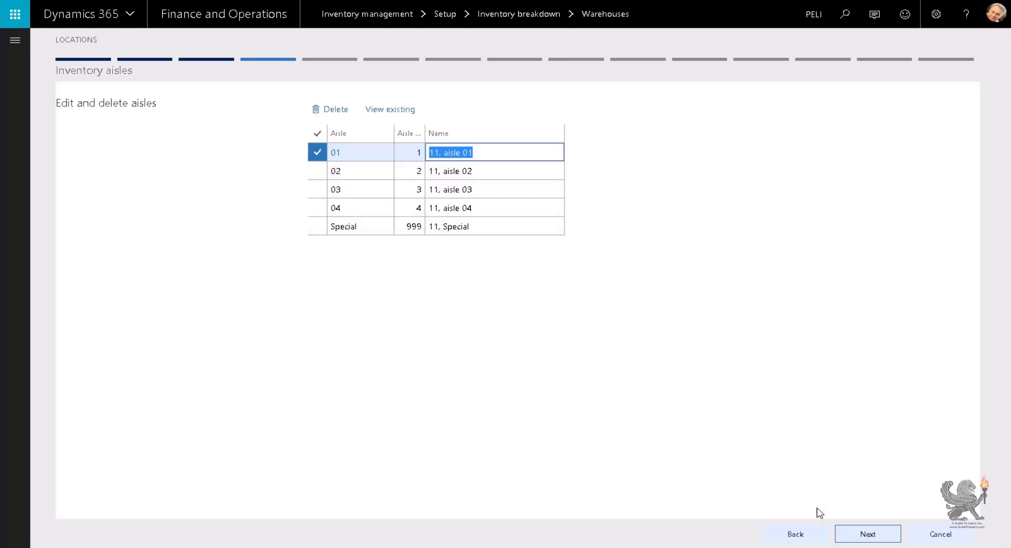
type("LCDs")
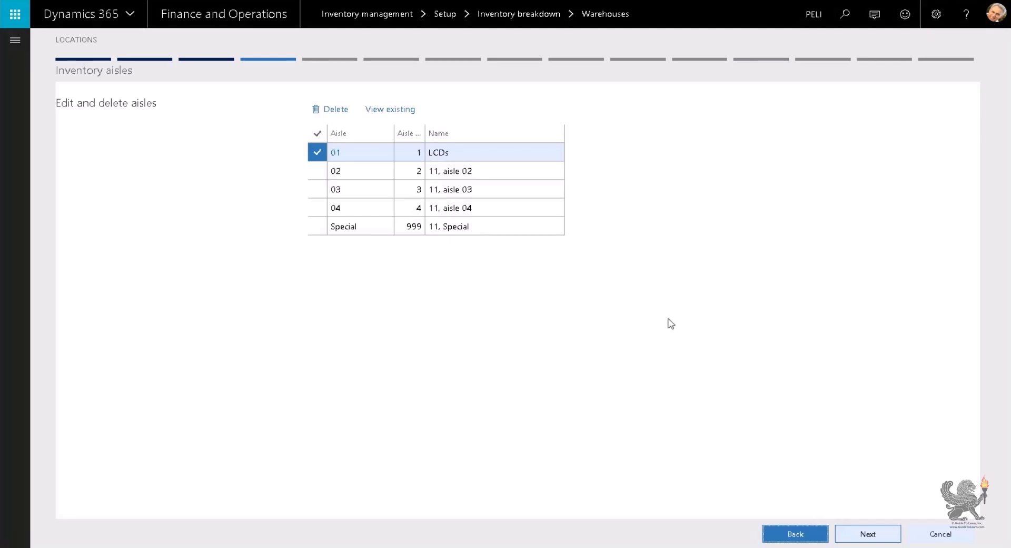
left_click(492, 170)
left_click(508, 172)
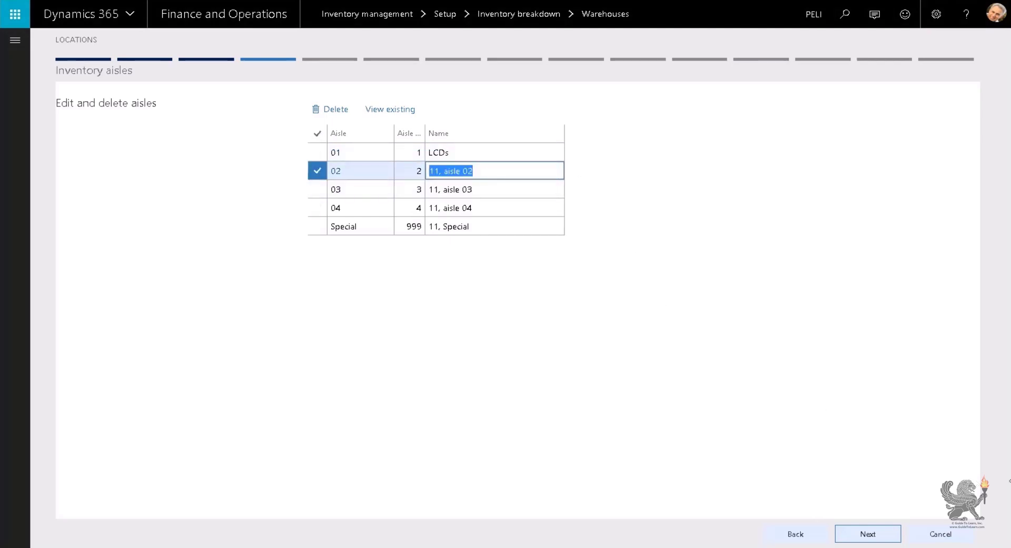
type("Electronic")
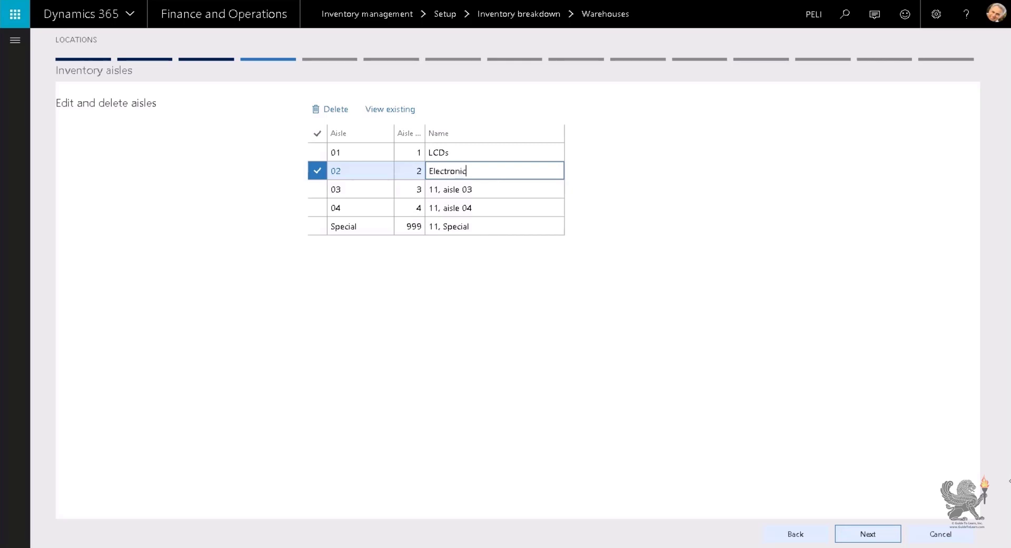
key("Tab")
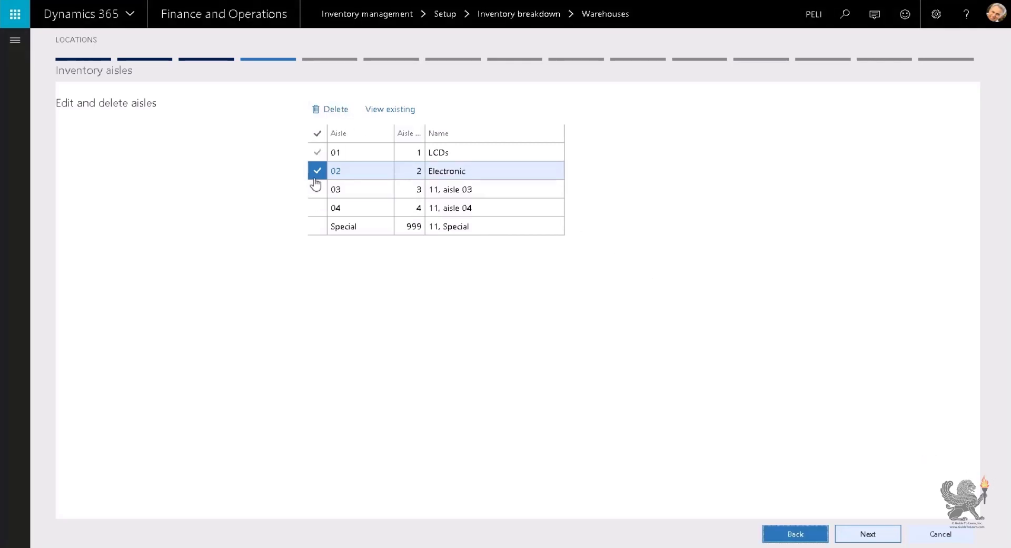
Try the aisle naming format A# by regenerating the aisle list, and return to the inventory aisle settings.
left_click(802, 534)
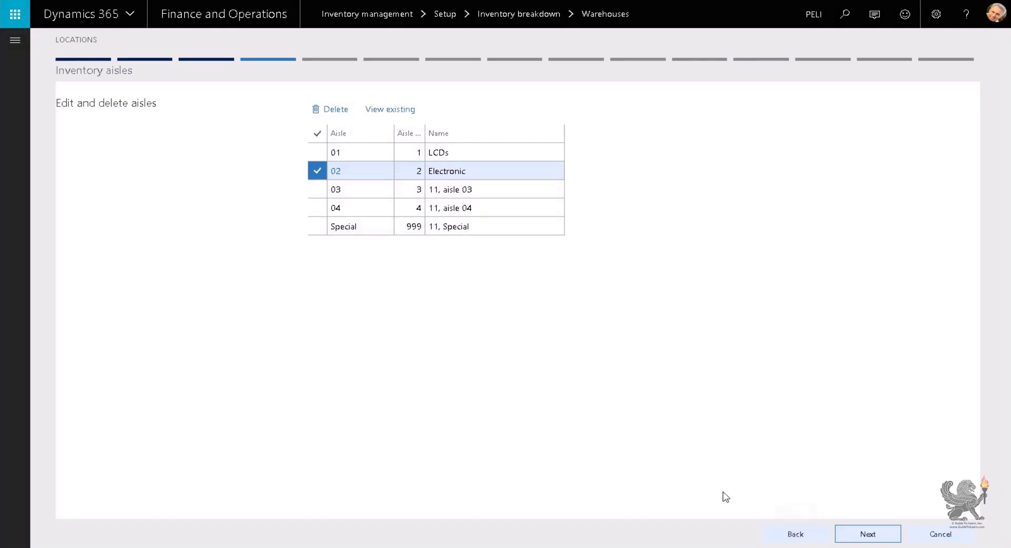
left_click(314, 231)
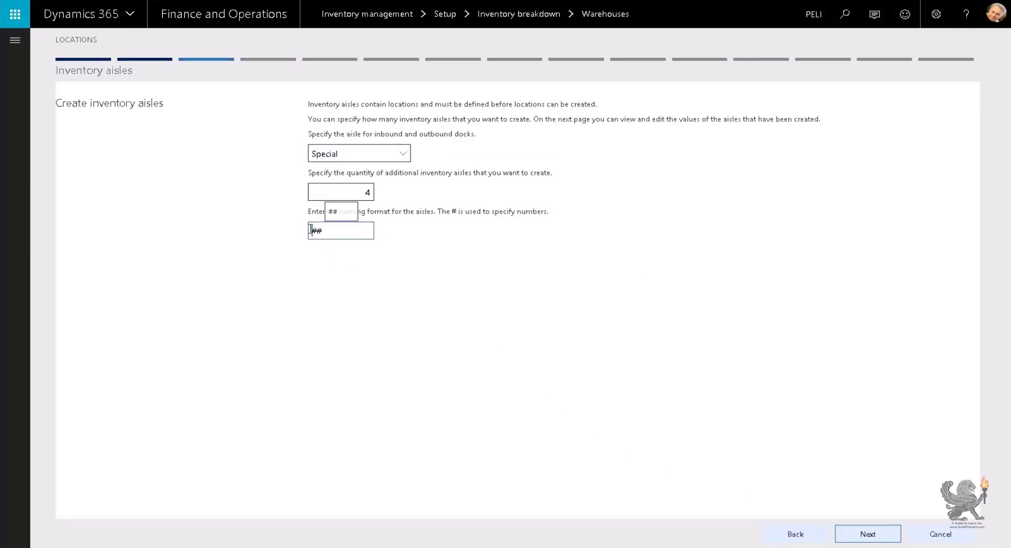
type("A")
key("Delete")
left_click(874, 534)
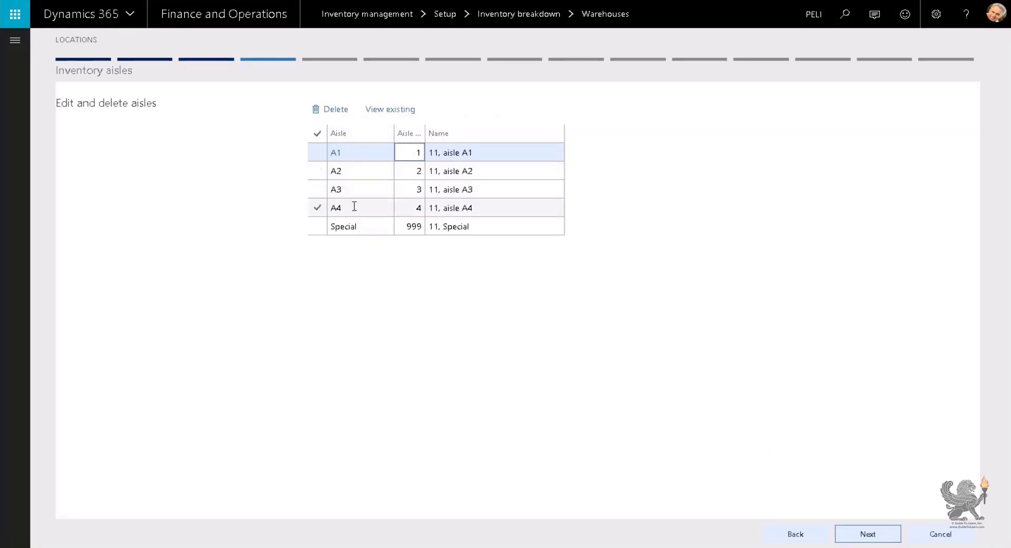
left_click(795, 534)
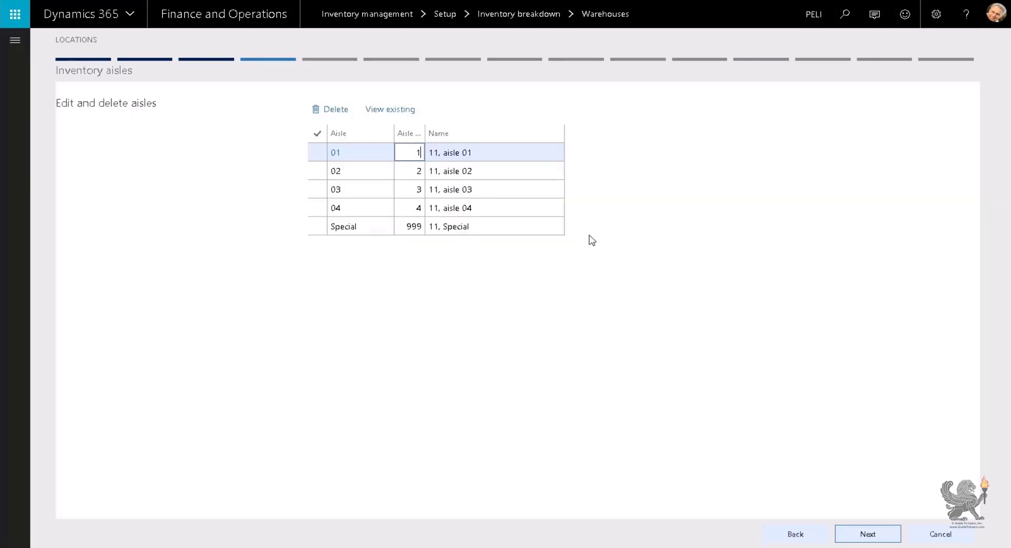
Check the existing inventory aisles, return to the location wizard and continue to the inbound docks page.
left_click(401, 109)
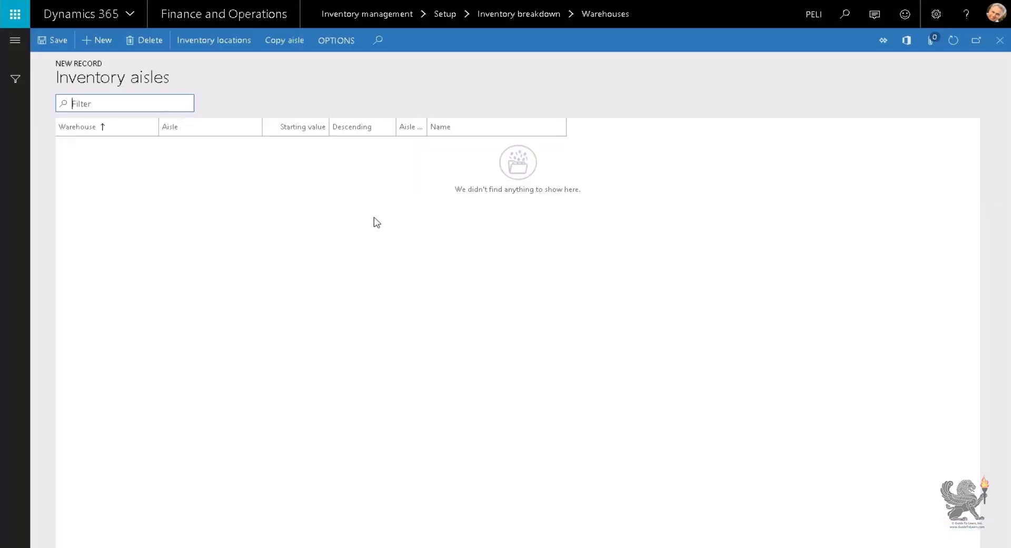
left_click(999, 40)
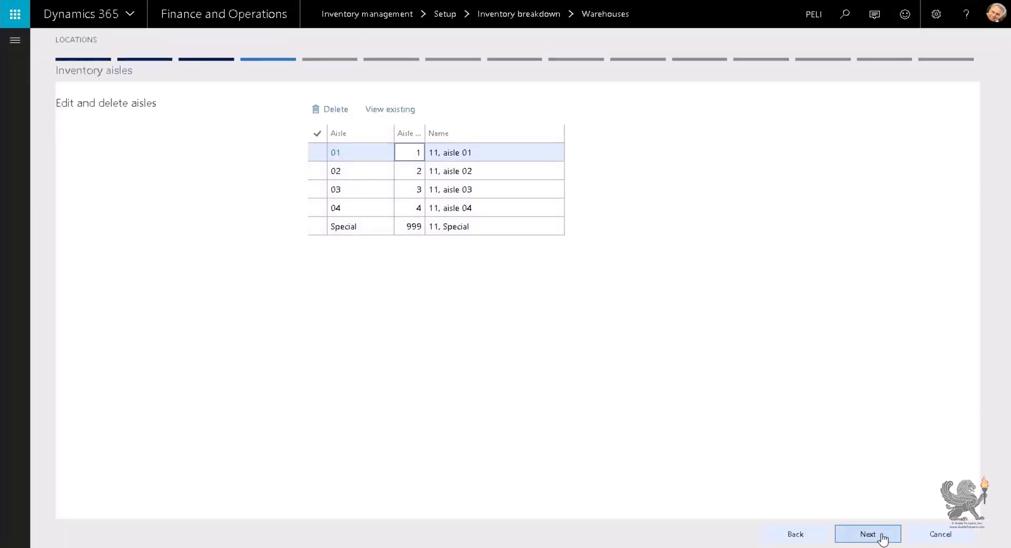
left_click(877, 534)
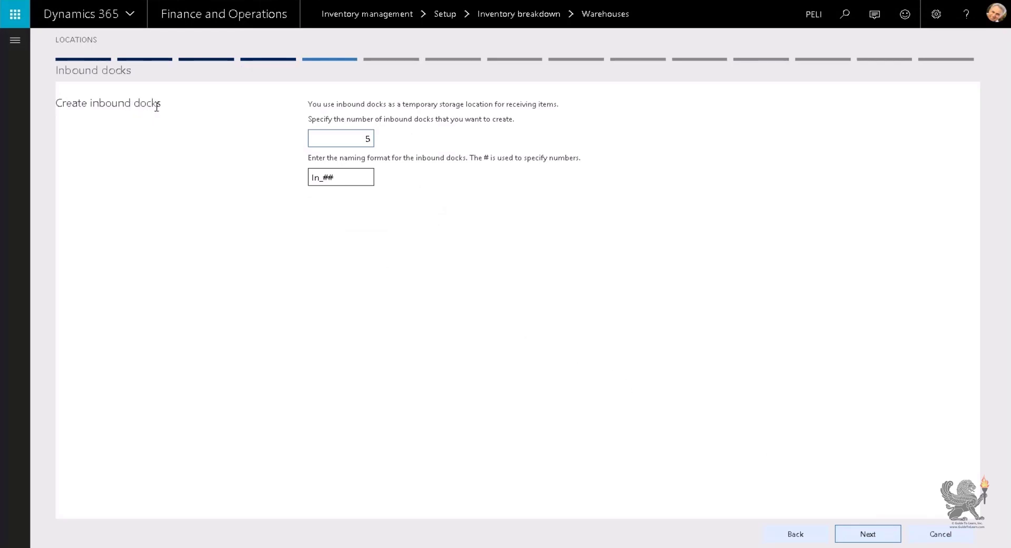
Set the number of inbound docks to 3, keep the naming format In_## and continue the wizard.
double_click(362, 142)
type("3")
left_click(313, 177)
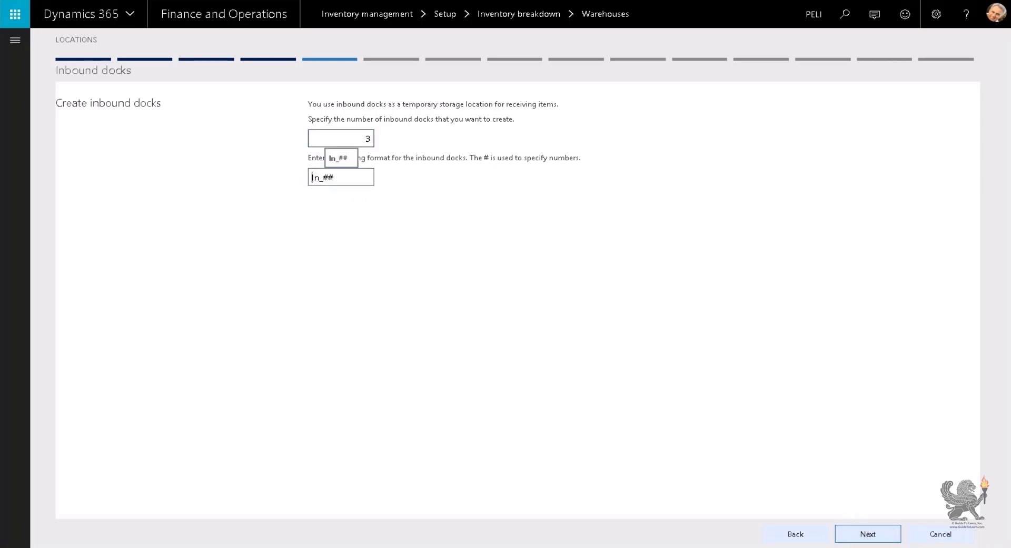
left_click(864, 536)
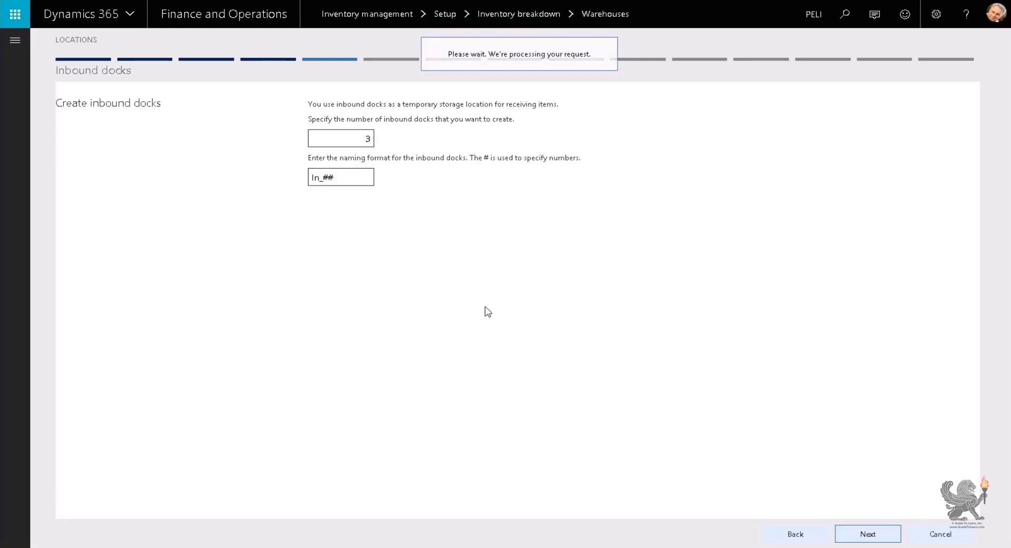
left_click(416, 151)
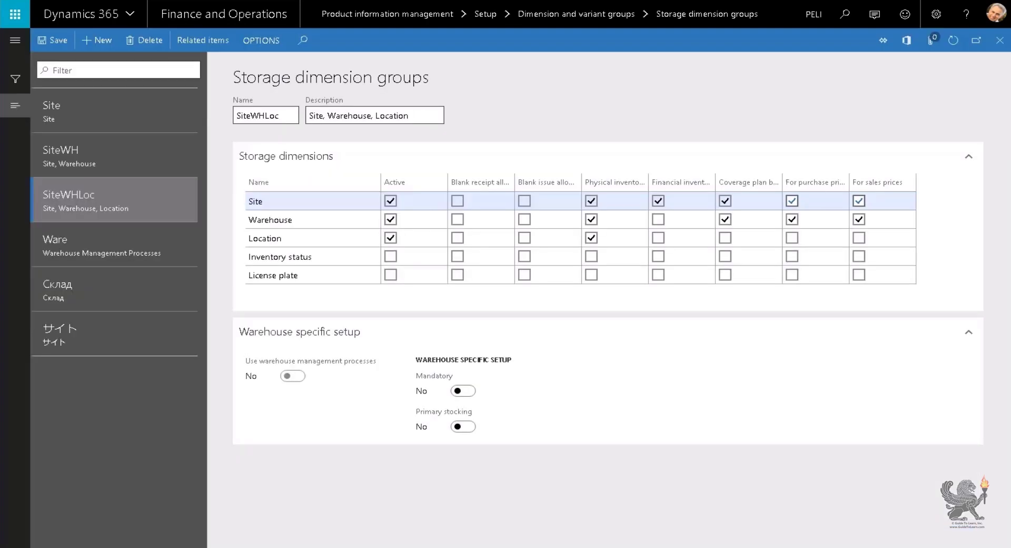
Open the Inventory and warehouse management parameters from the Inventory management module.
left_click(14, 40)
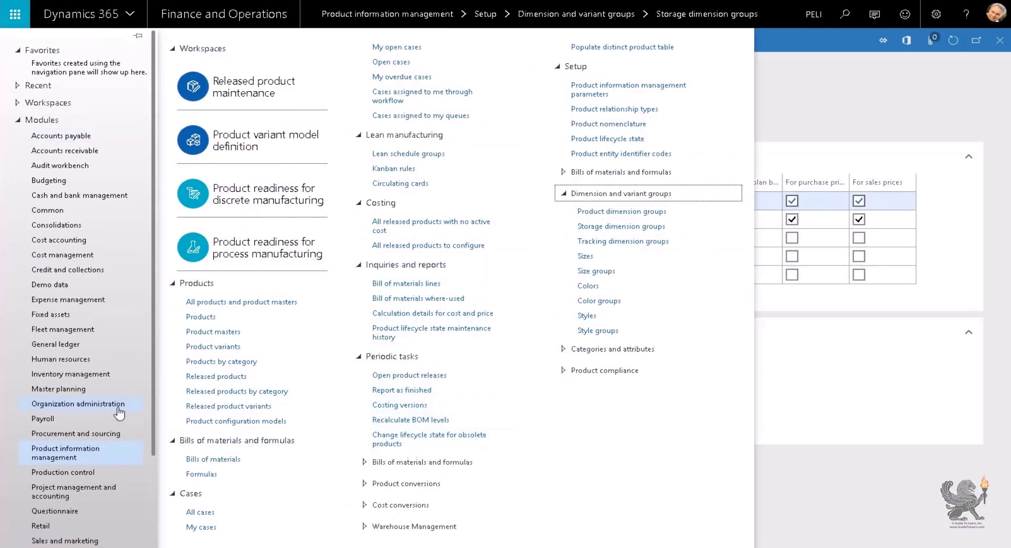
left_click(60, 373)
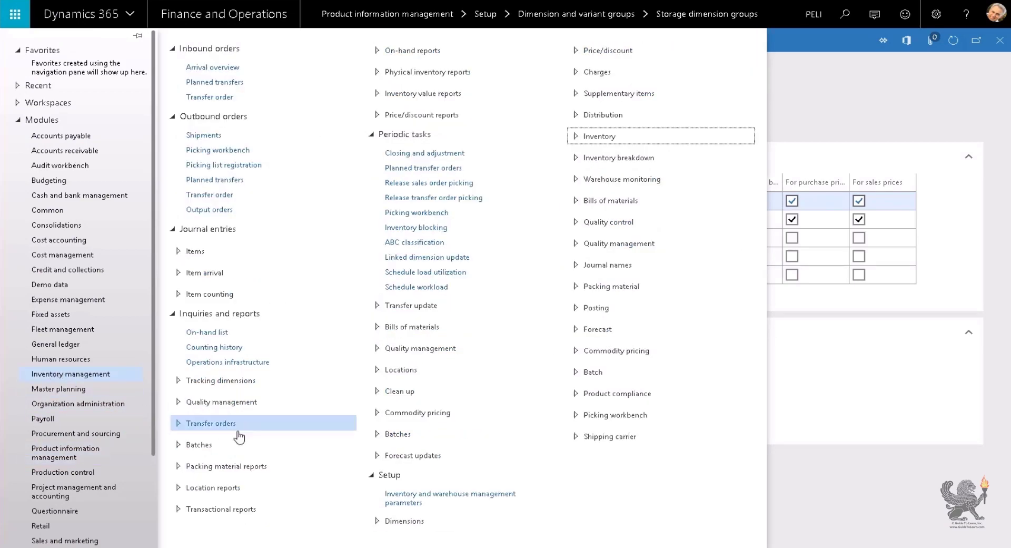
left_click_drag(402, 498, 404, 500)
left_click(404, 500)
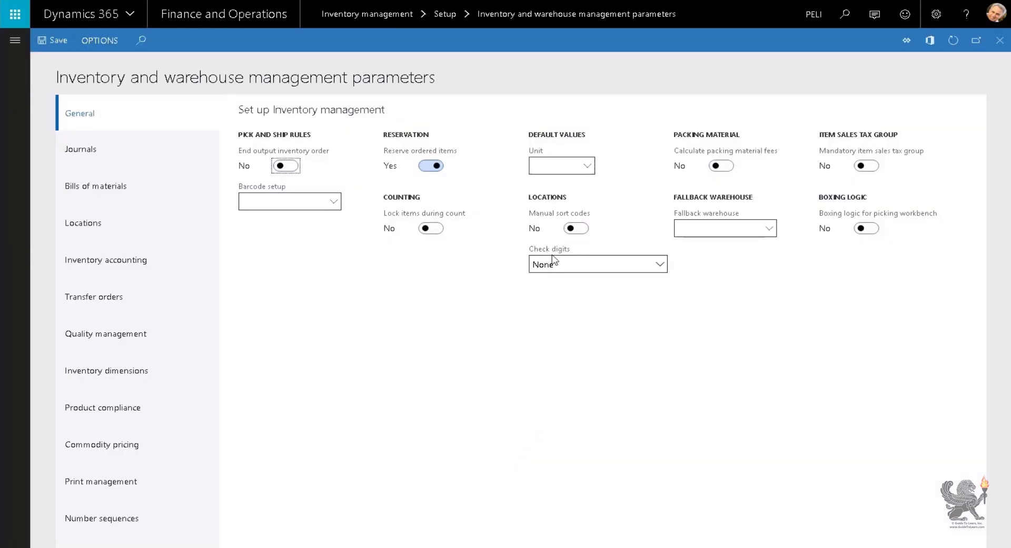
mouse_move(554, 253)
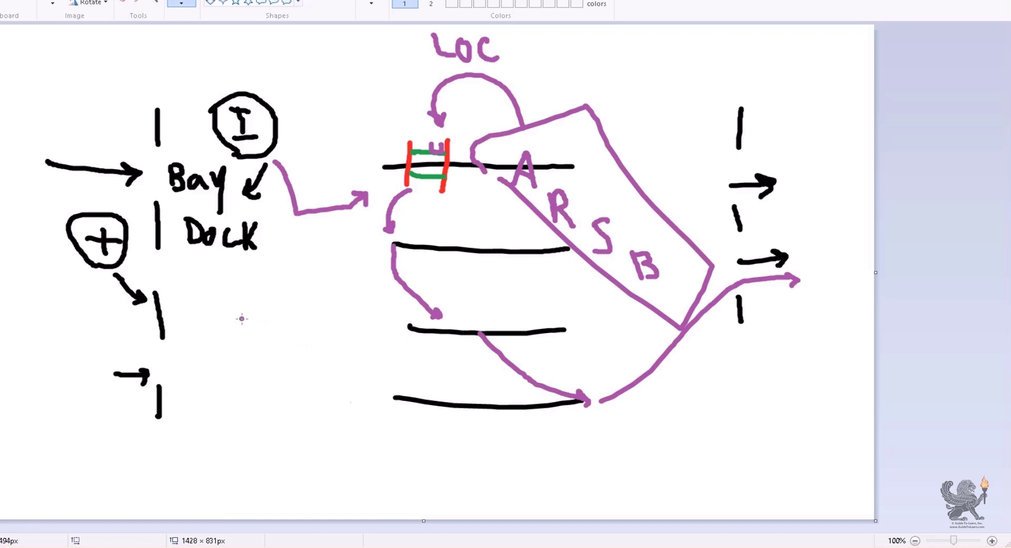
On the warehouse sketch in Paint, draw two purple boxes below Dock, a line down across the racks, and strokes and an arrow from the larger box.
mouse_move(241, 345)
left_mouse_down()
mouse_move(241, 323)
mouse_move(282, 316)
mouse_move(301, 344)
mouse_move(221, 344)
left_mouse_up()
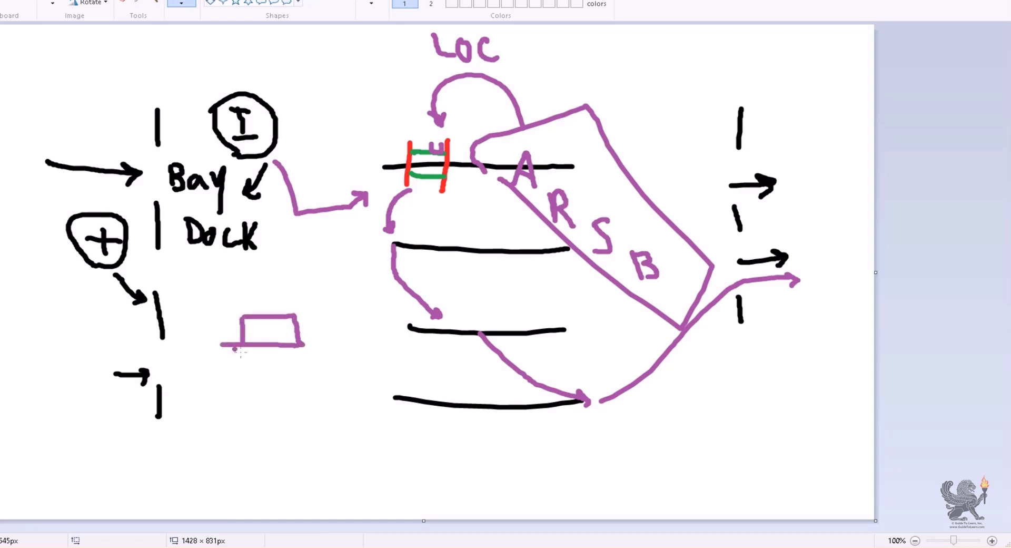
left_click_drag(265, 380, 264, 420)
mouse_move(288, 378)
left_mouse_down()
mouse_move(330, 442)
mouse_move(253, 431)
left_mouse_up()
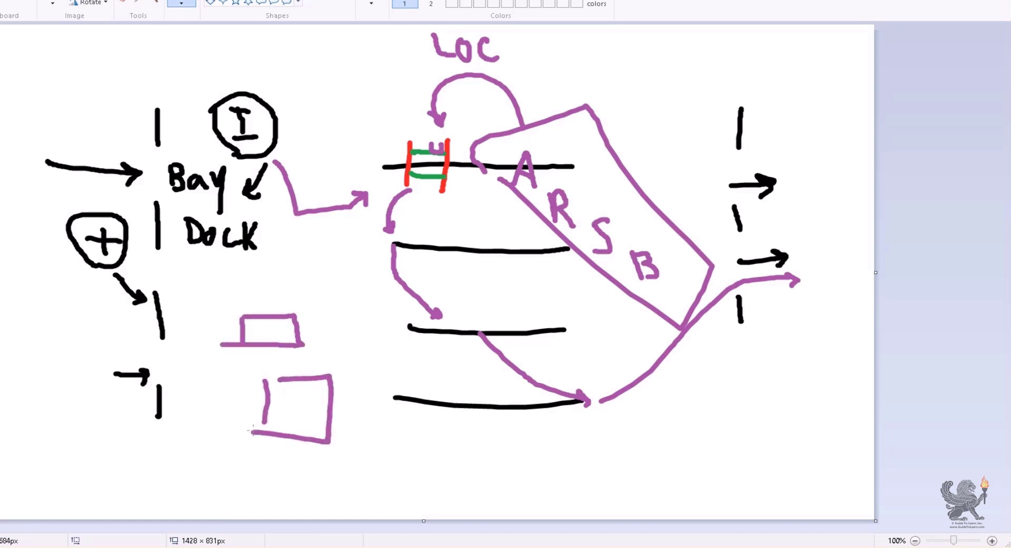
left_click_drag(282, 396, 318, 404)
mouse_move(441, 180)
left_mouse_down()
mouse_move(408, 442)
mouse_move(426, 456)
left_mouse_up()
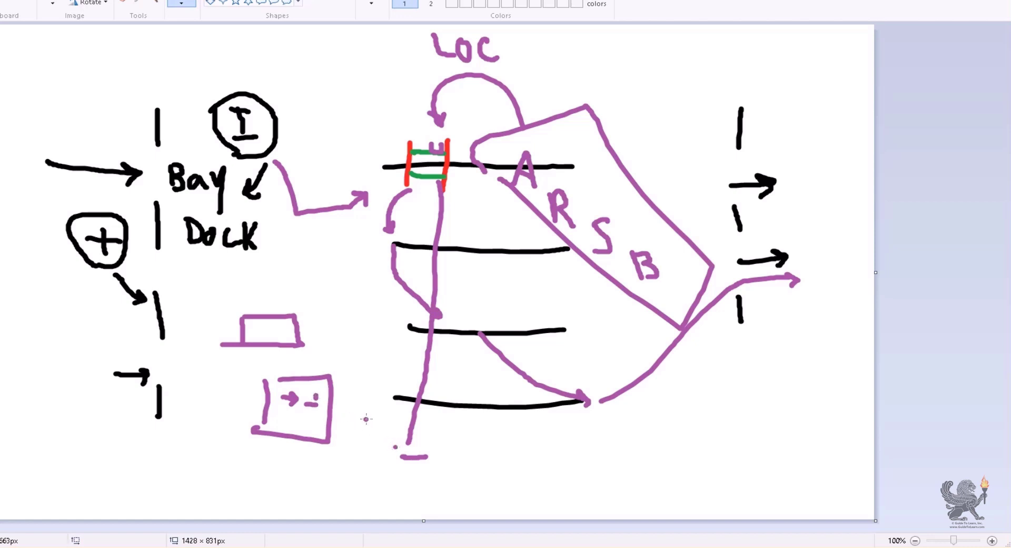
mouse_move(365, 419)
left_mouse_down()
mouse_move(352, 439)
mouse_move(378, 452)
left_mouse_up()
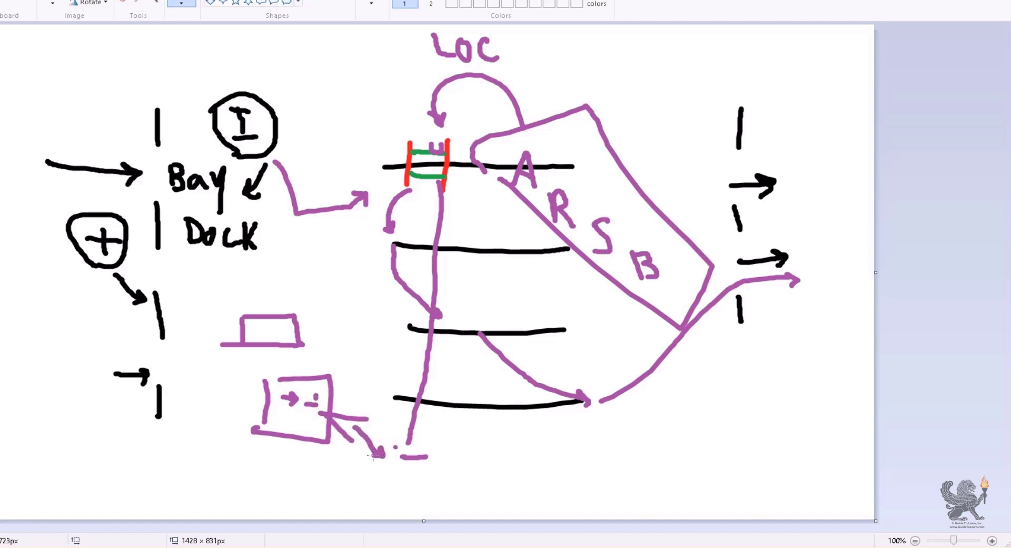
left_click_drag(334, 394, 393, 354)
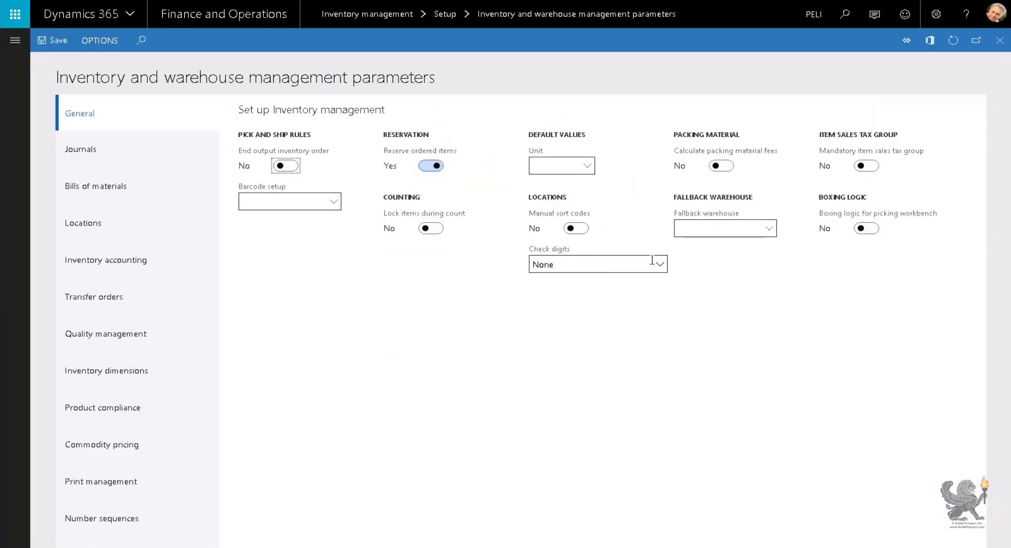
In the inventory and warehouse management parameters, examine the Check digits options and the default Unit field.
left_click(659, 264)
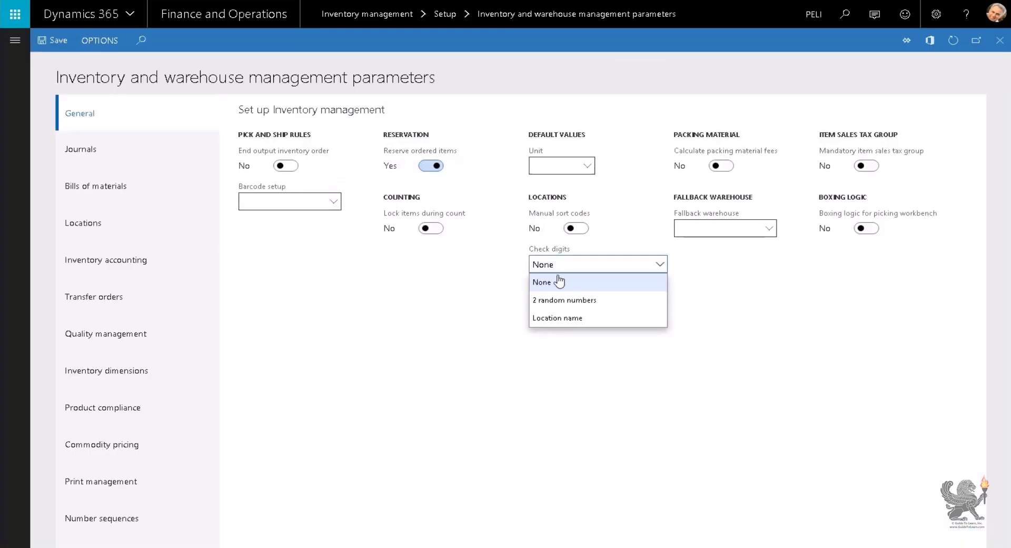
left_click(566, 270)
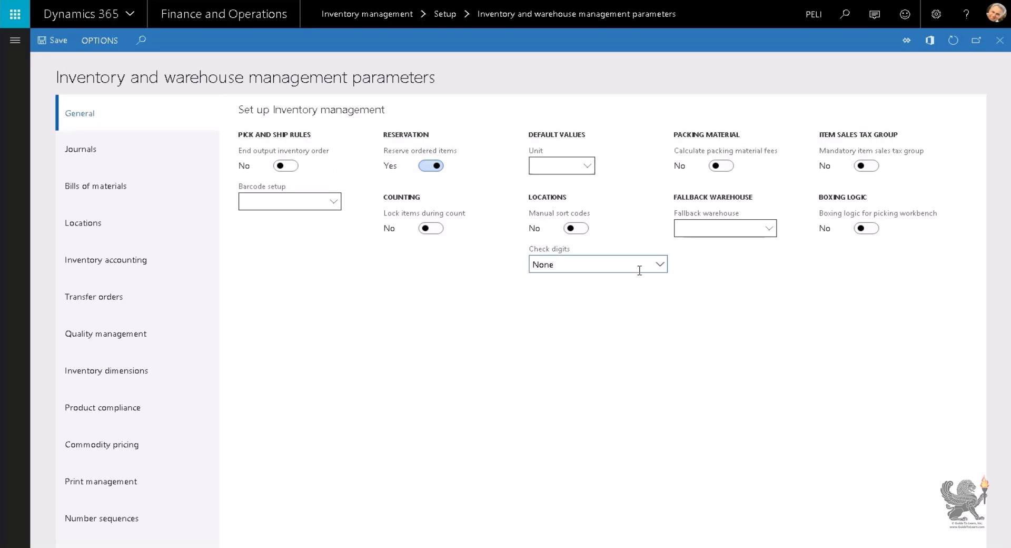
left_click(660, 264)
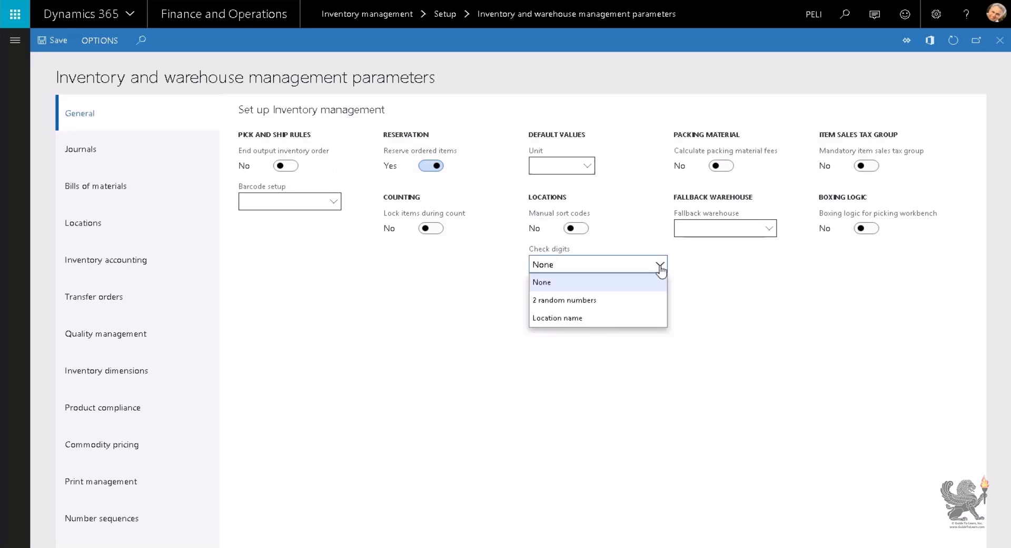
left_click(660, 266)
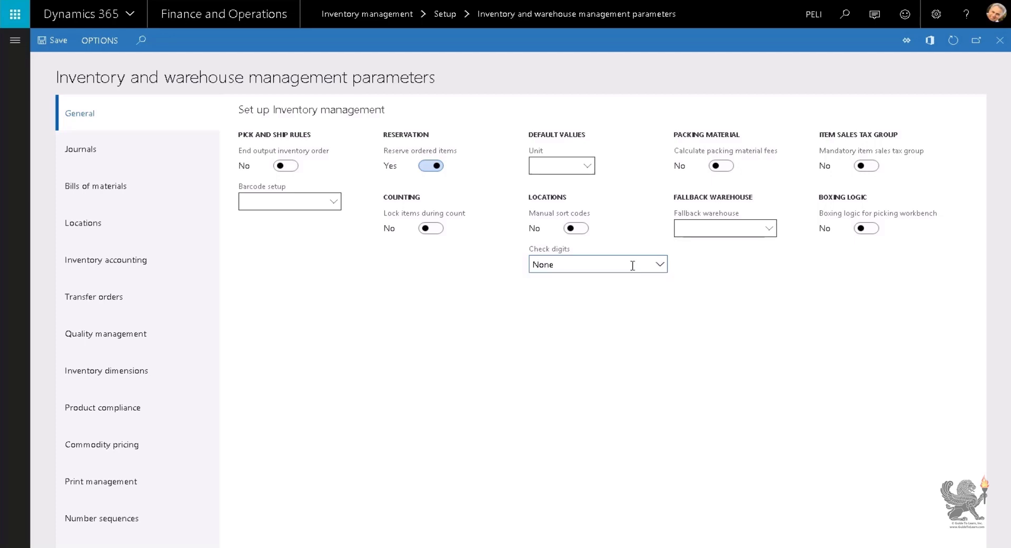
left_click(558, 168)
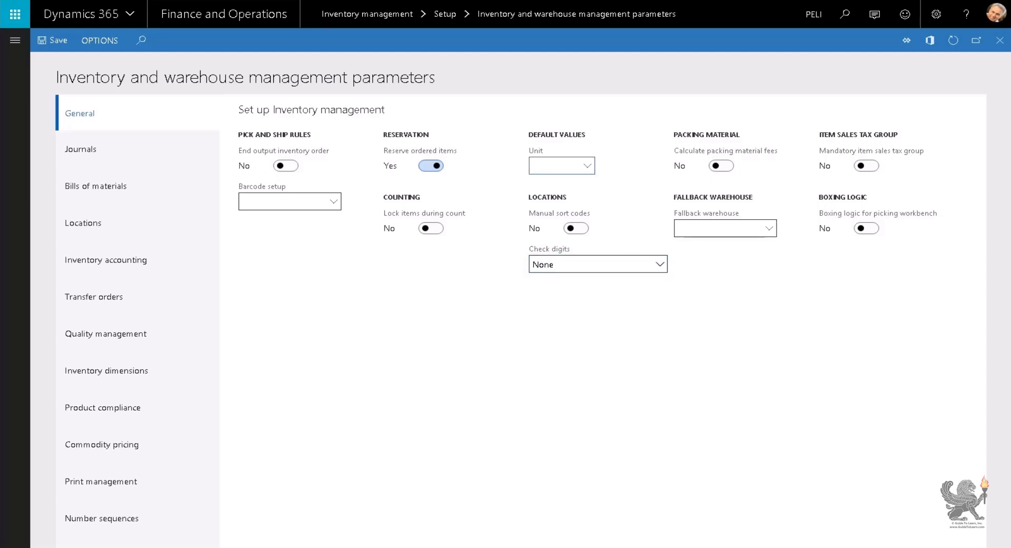
right_click(448, 101)
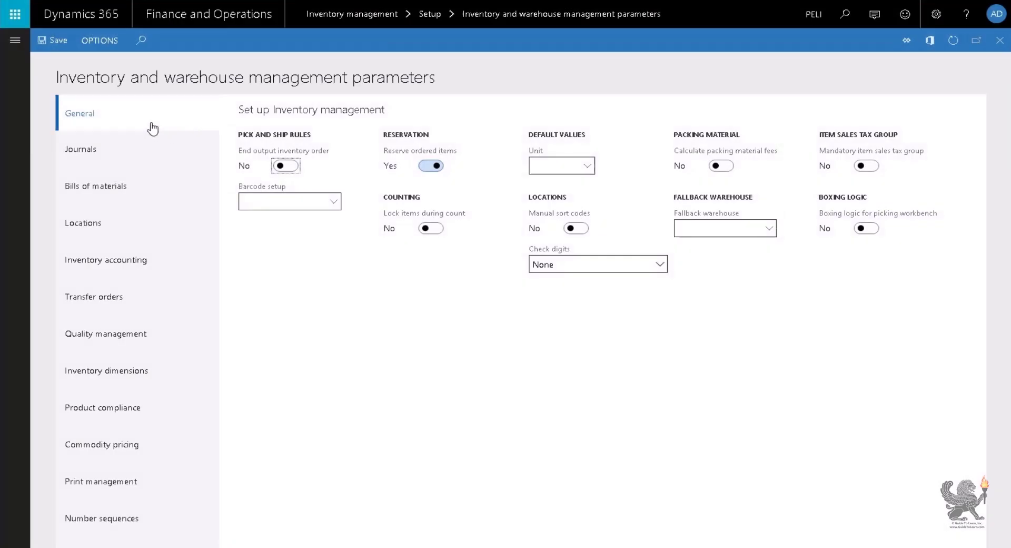
Open the Units setup page from the Organization administration module.
left_click(15, 40)
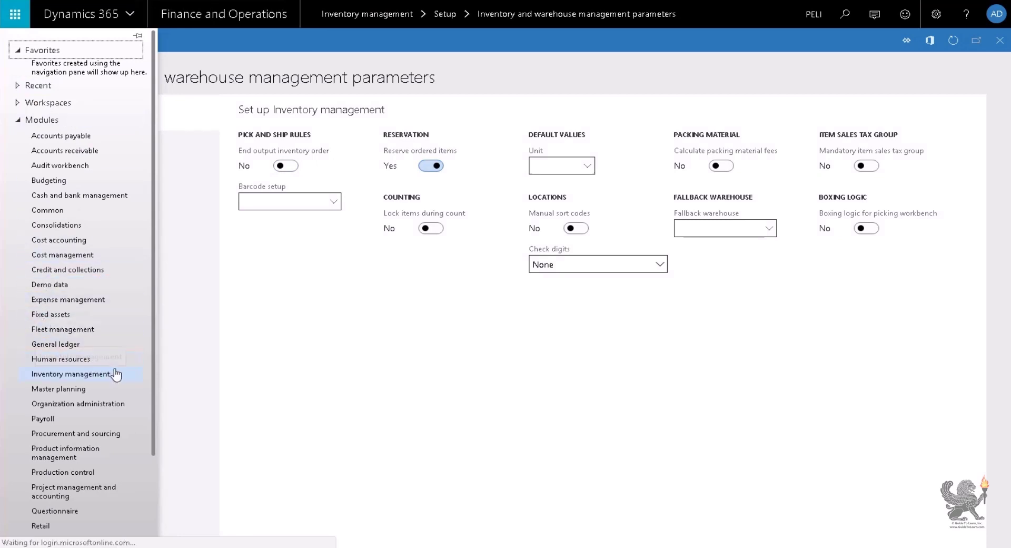
left_click(109, 406)
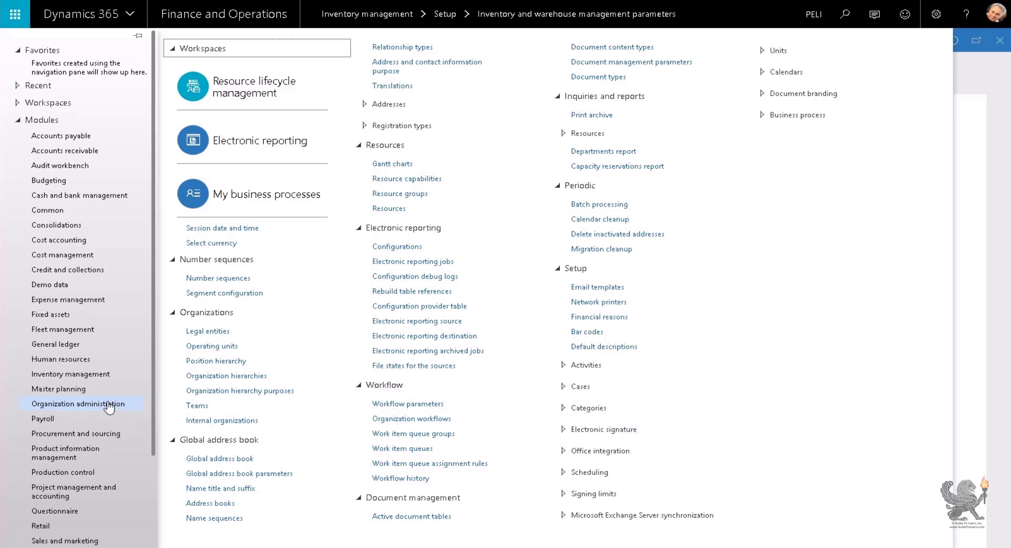
left_click(763, 51)
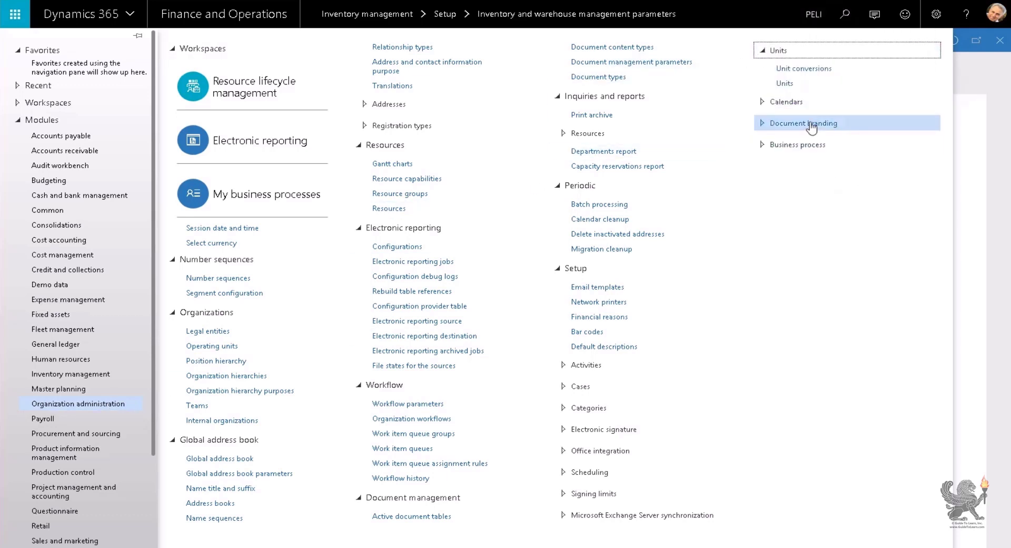
left_click(787, 84)
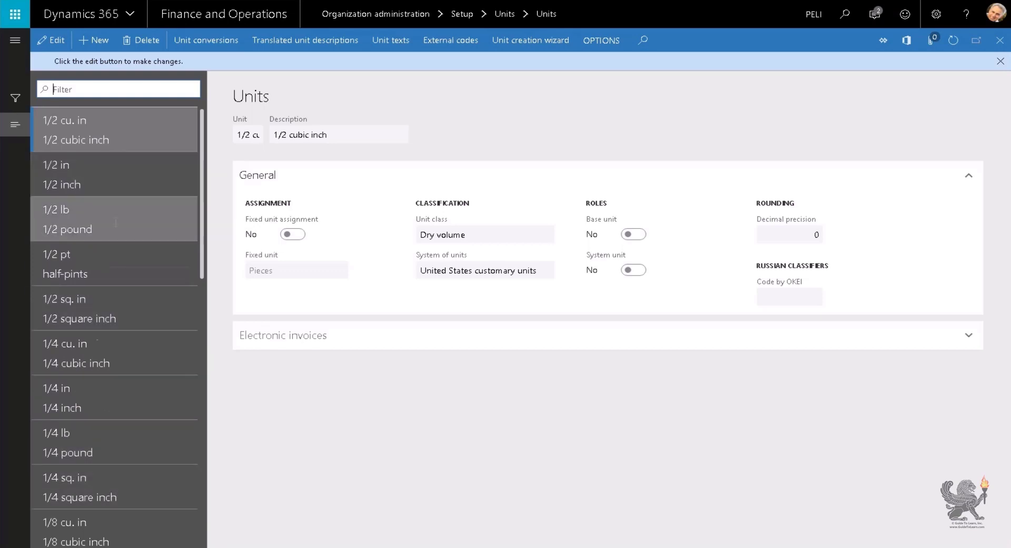
Leave the Units page and examine the standard conversion rules on the Unit conversions page.
left_click(999, 40)
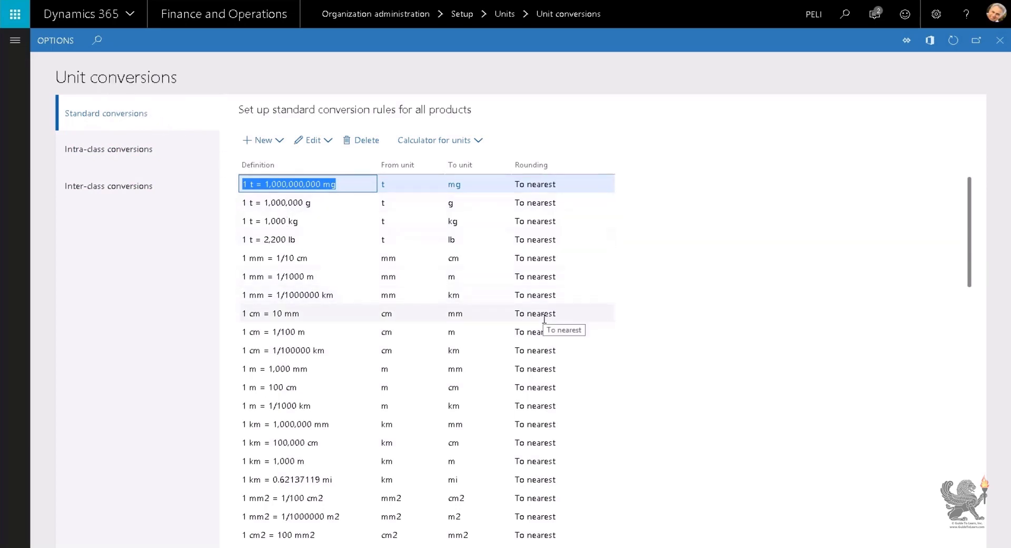
left_click(406, 313)
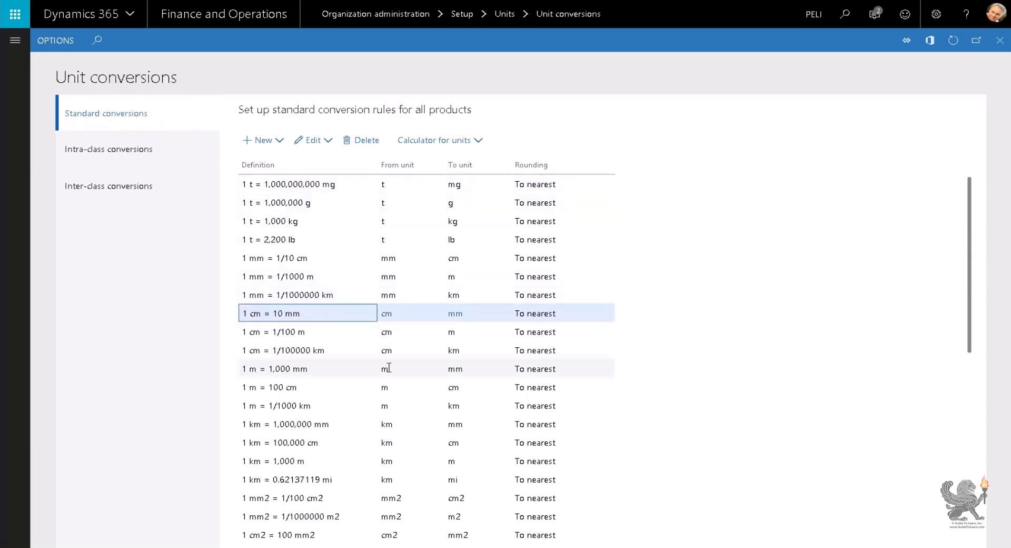
scroll(338, 379, "down", 10)
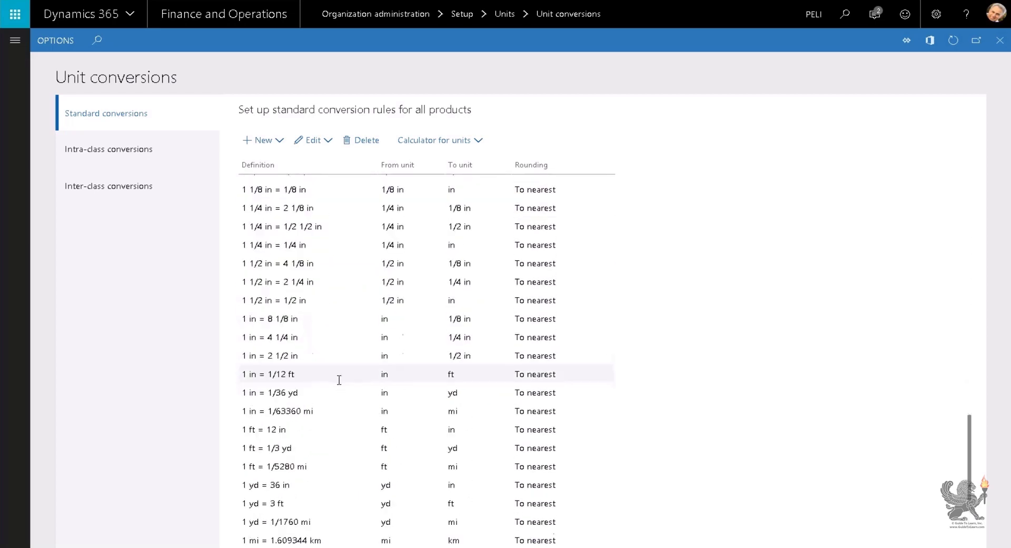
scroll(338, 379, "up", 10)
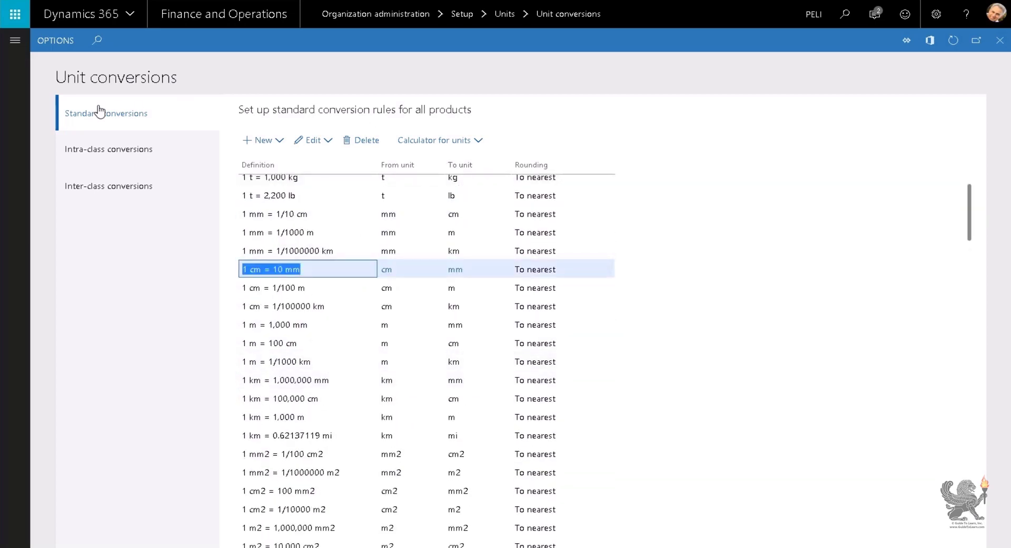
Return to the Units page and start a new unit record.
left_click(14, 40)
left_click(782, 122)
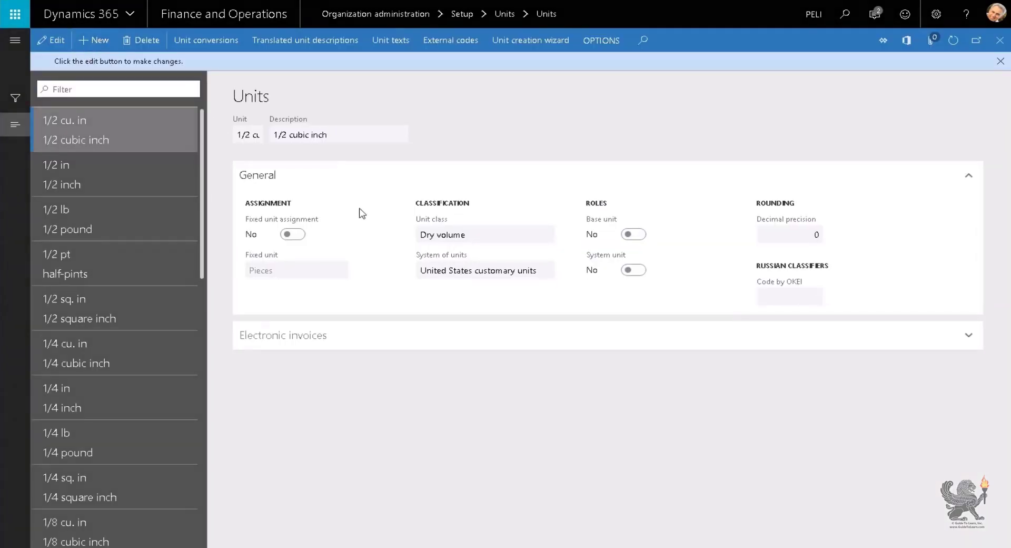
key("alt+n")
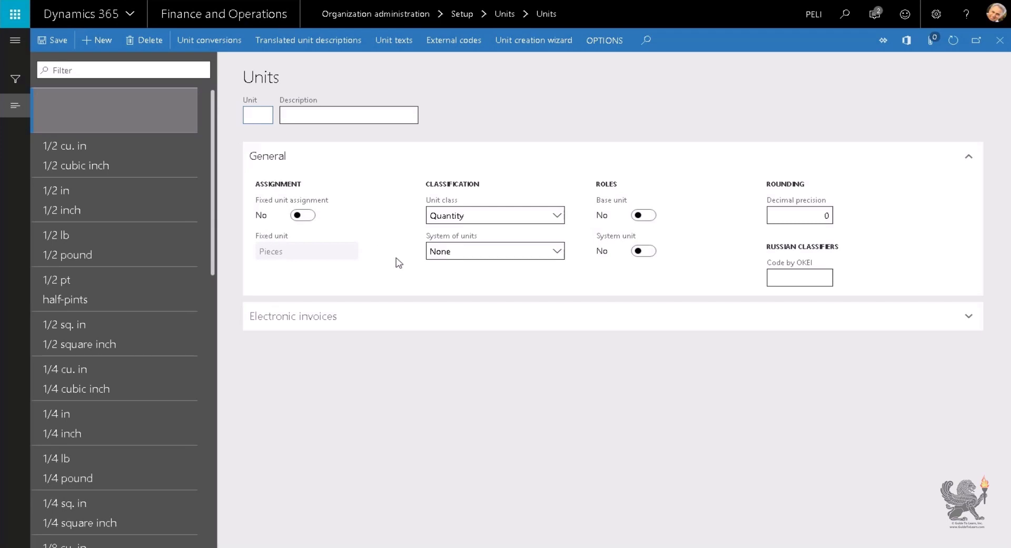
Examine the unit class options available for the new unit, from Quantity through Undefined.
left_click(548, 216)
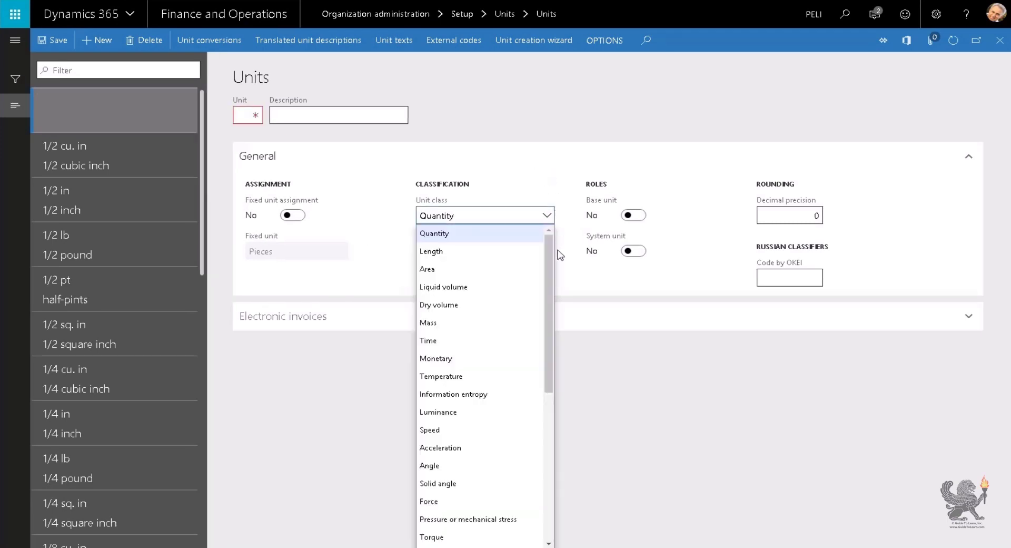
left_click_drag(552, 257, 551, 304)
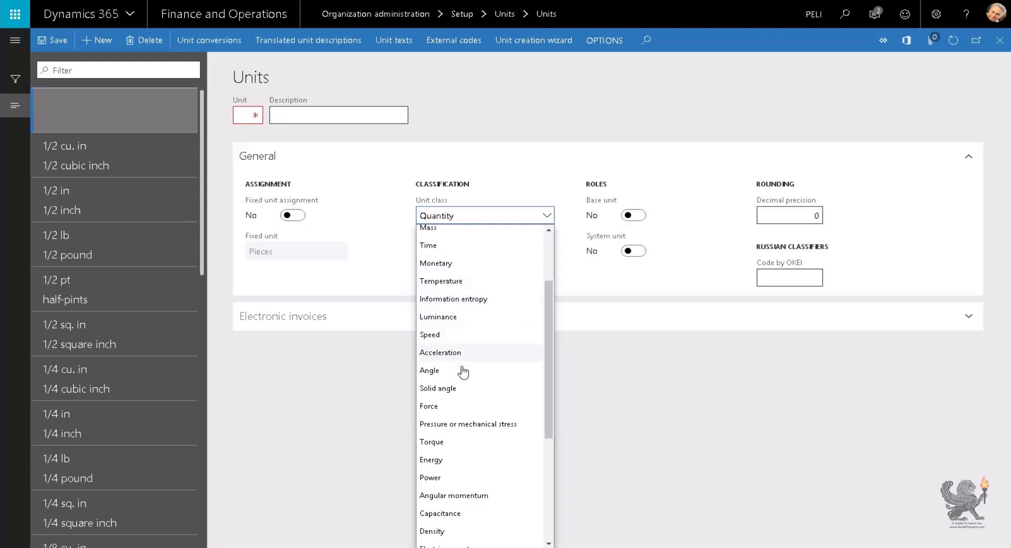
scroll(444, 416, "down", 1)
scroll(451, 417, "down", 3)
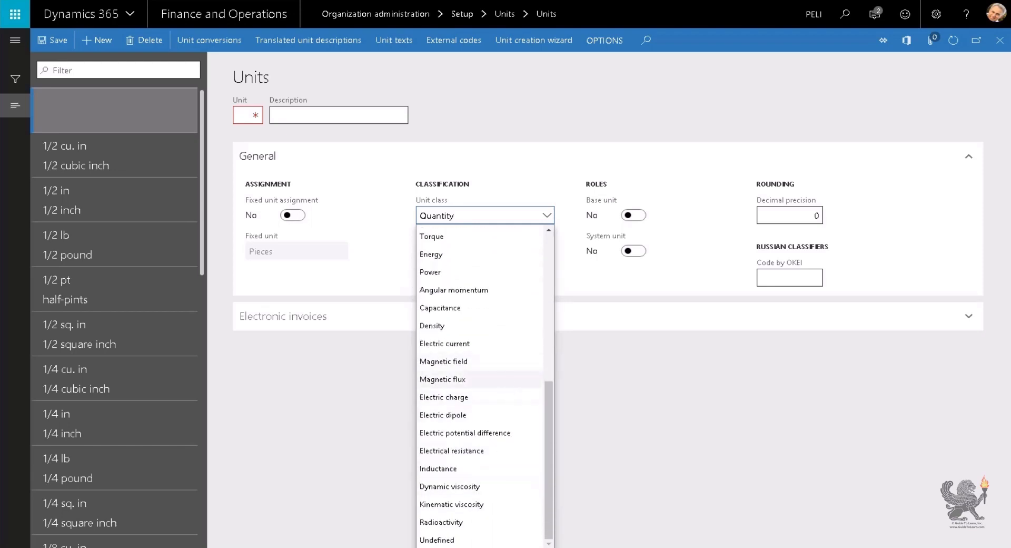
scroll(507, 383, "up", 5)
scroll(507, 382, "up", 1)
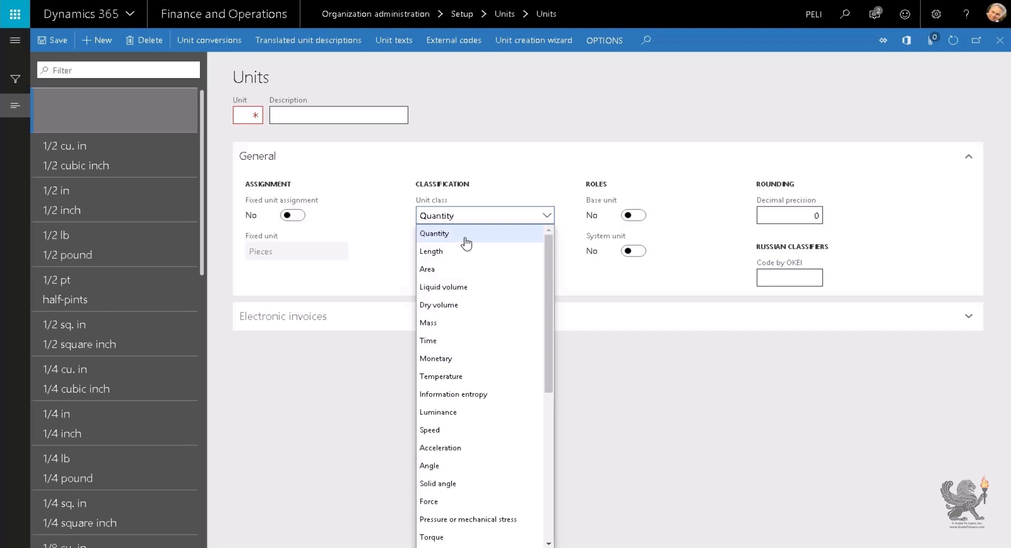
Look through the full unit class list for the new unit and close the list.
scroll(489, 425, "down", 5)
scroll(494, 435, "up", 5)
left_click(446, 217)
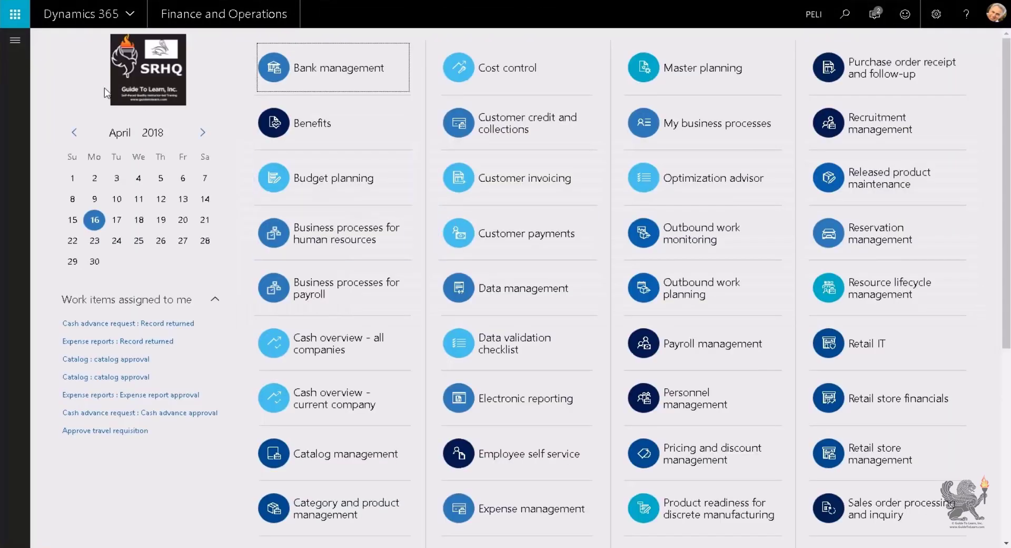
Open the Unit conversions page and examine the intra-class rules and the inter-class definition for product M6010.
left_click(15, 40)
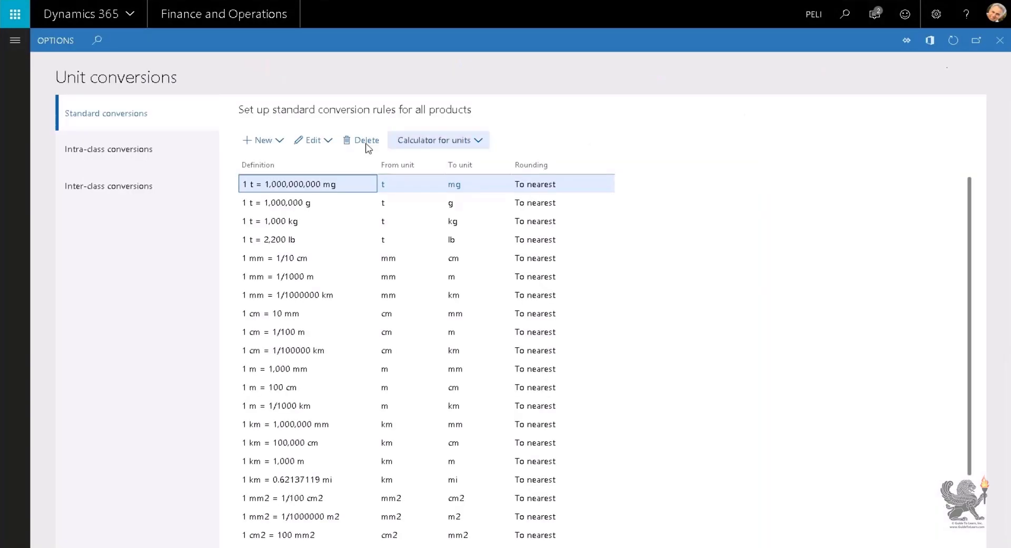
left_click(117, 158)
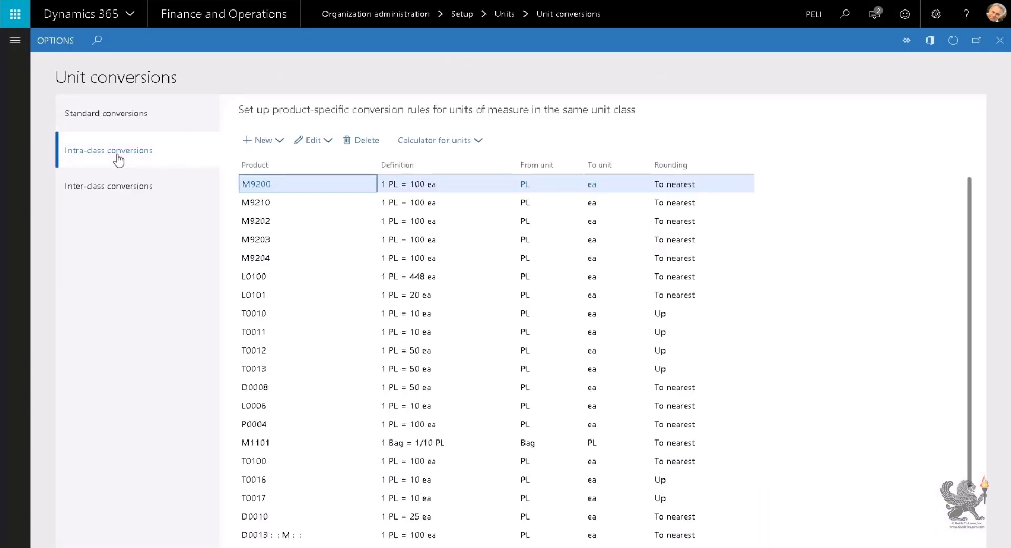
left_click(126, 191)
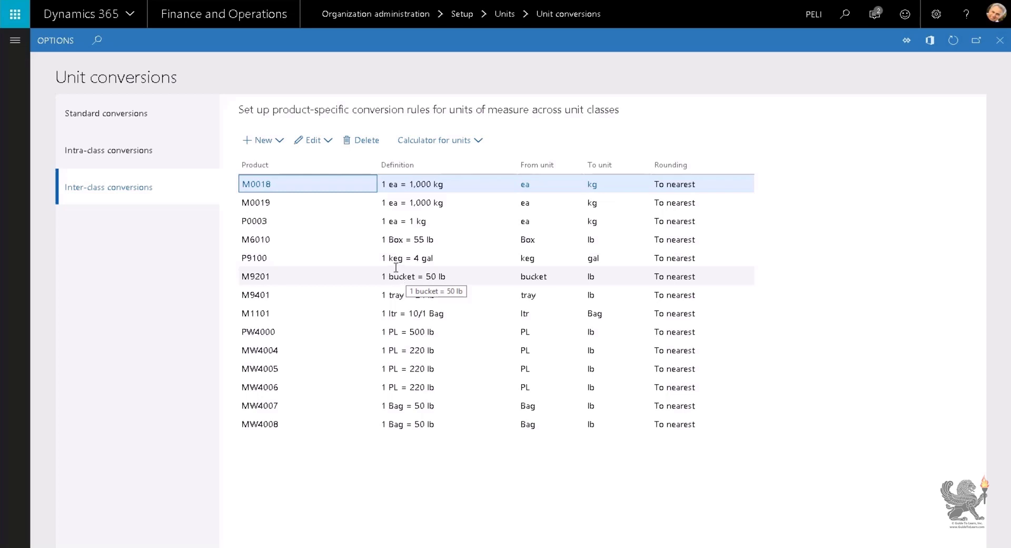
left_click(392, 240)
left_click_drag(391, 240, 438, 239)
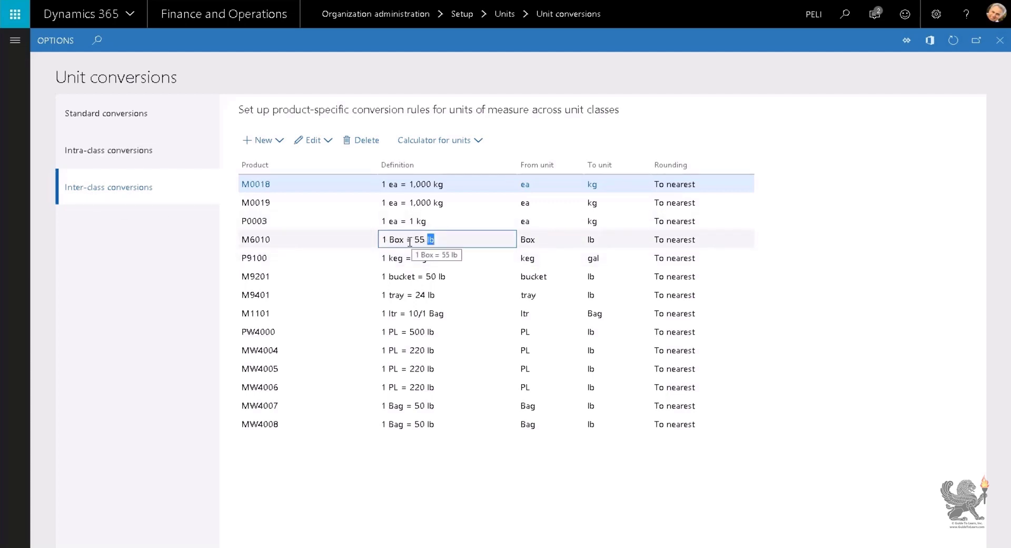
left_click(271, 240)
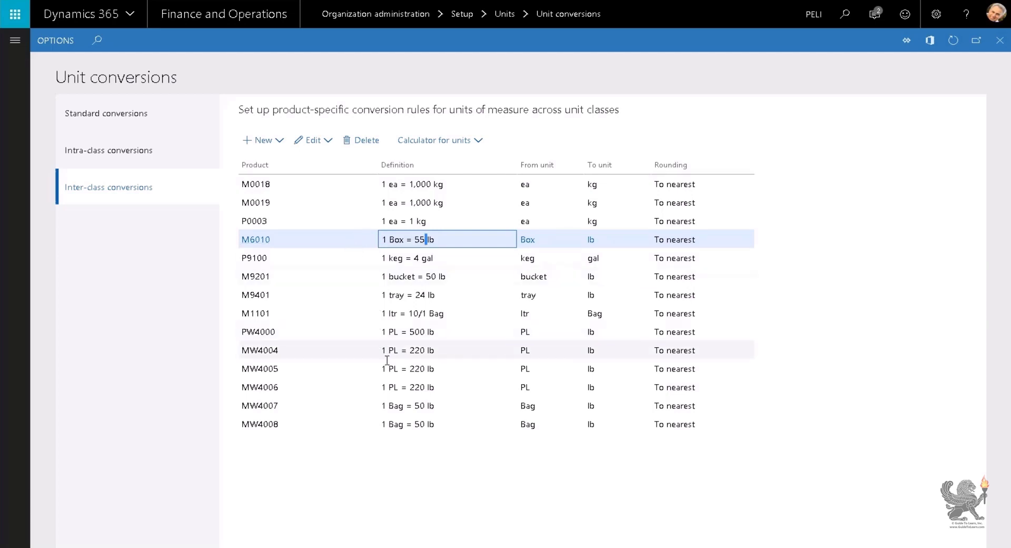
Compare the inter-class conversion definitions of products M0019 and P0003.
left_click(391, 205)
left_click(398, 221)
left_click(397, 205)
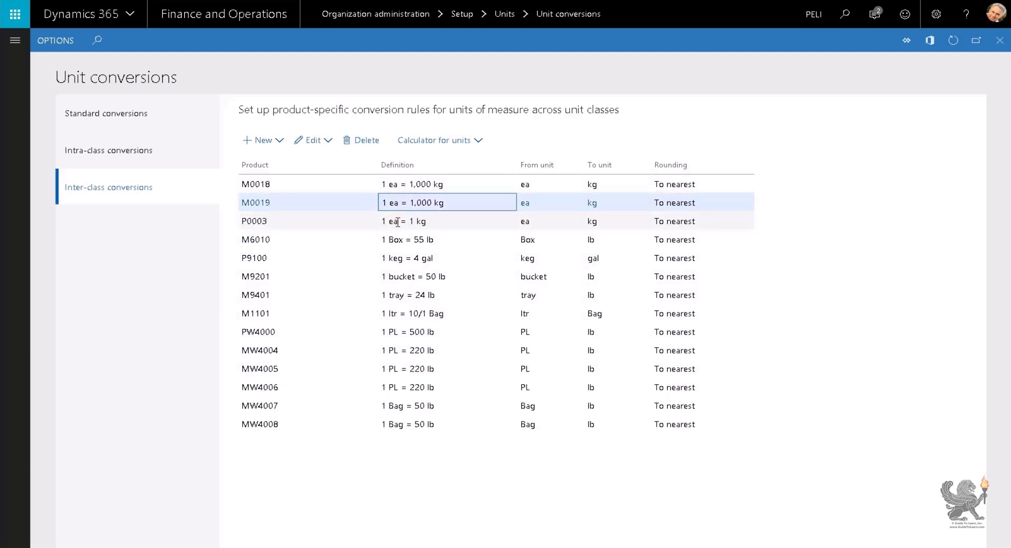
left_click(398, 222)
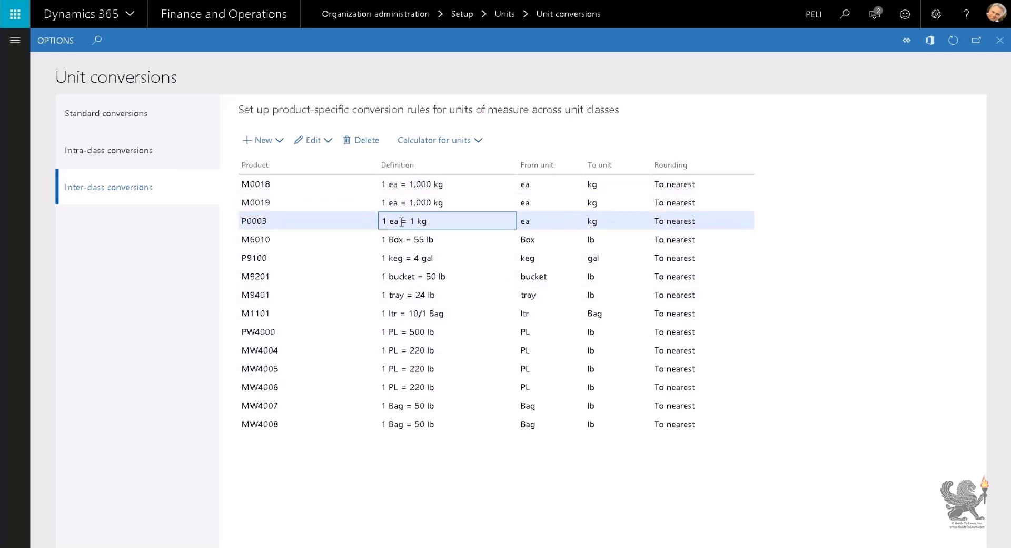
left_click(427, 206)
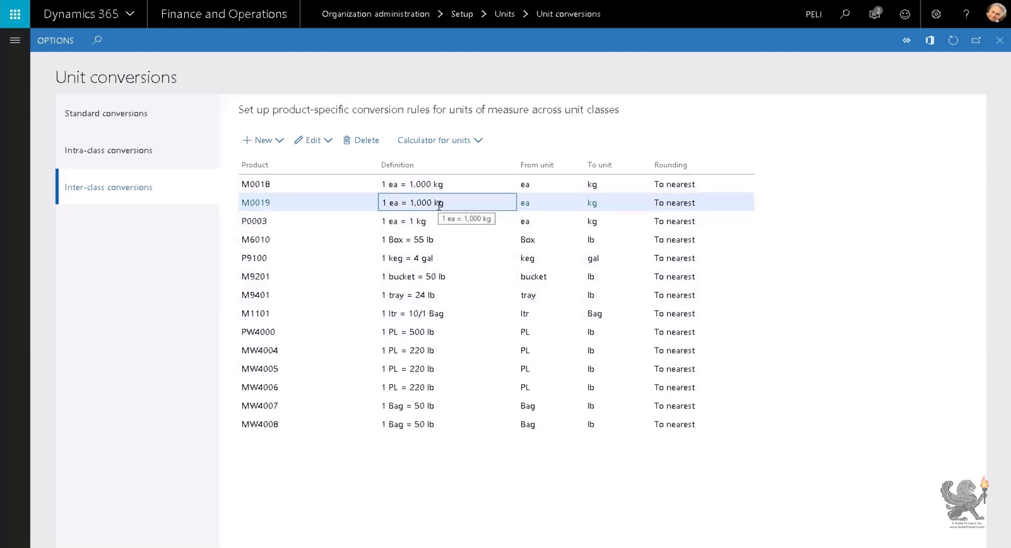
Review the intra-class conversion rules for the products again and close the Unit conversions page.
left_click(73, 153)
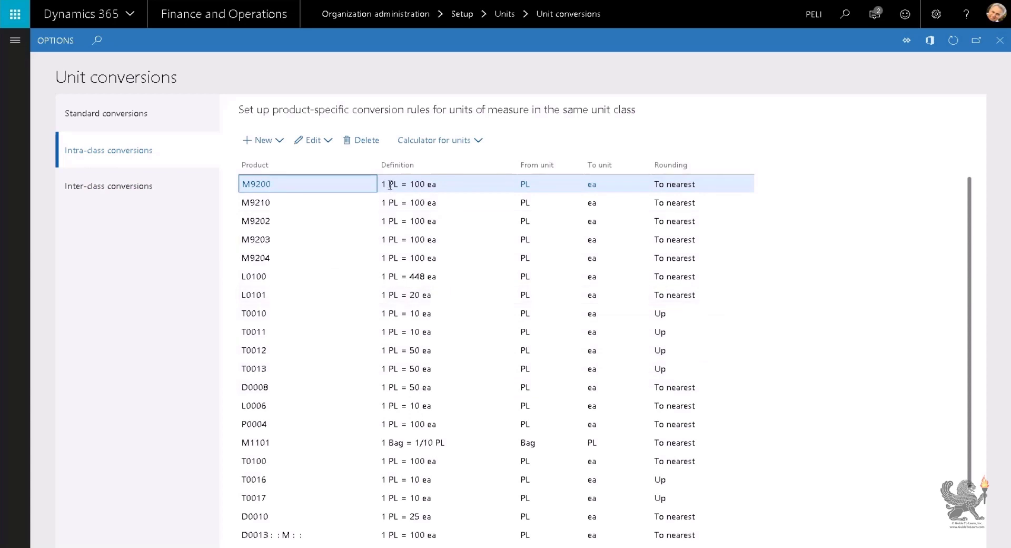
scroll(445, 334, "down", 2)
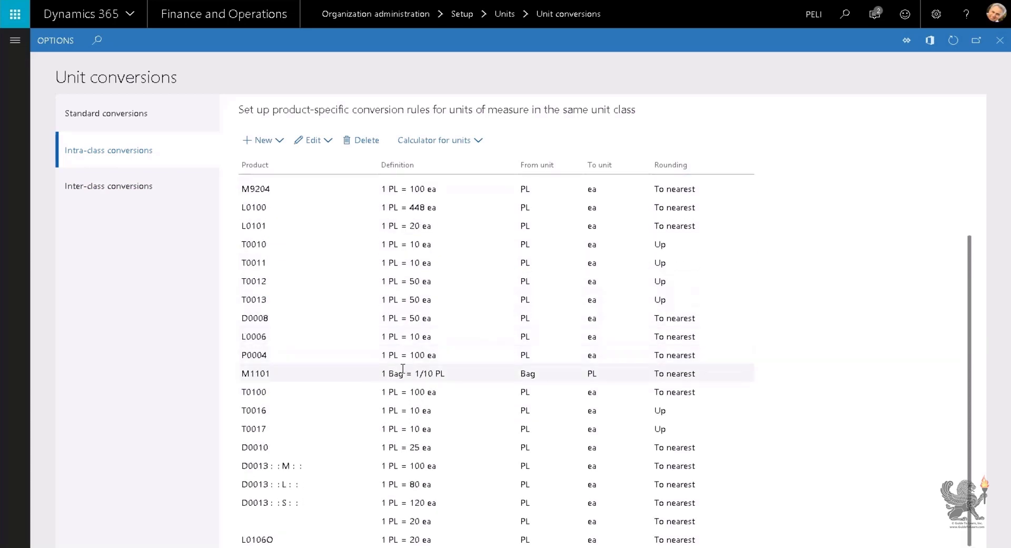
scroll(472, 441, "up", 2)
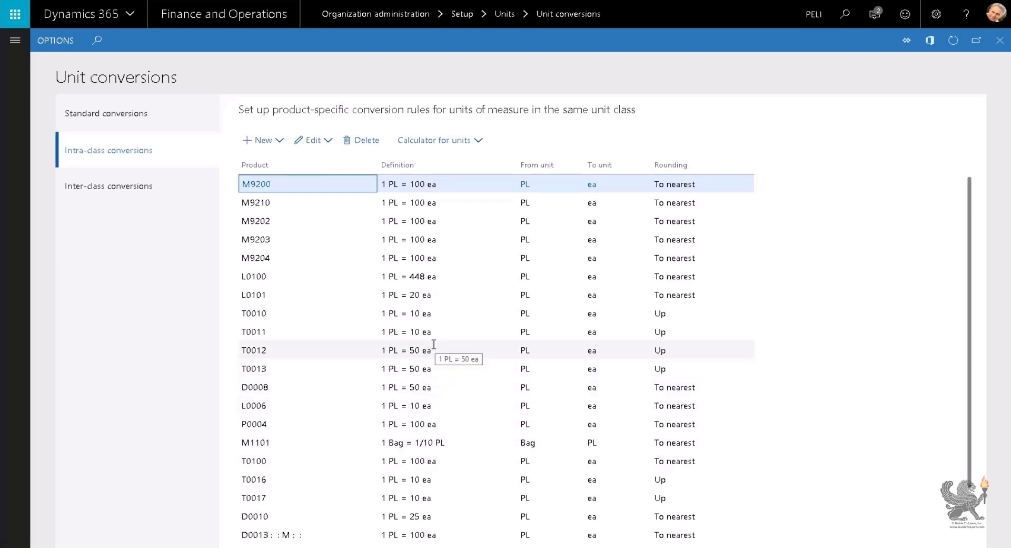
left_click(1000, 40)
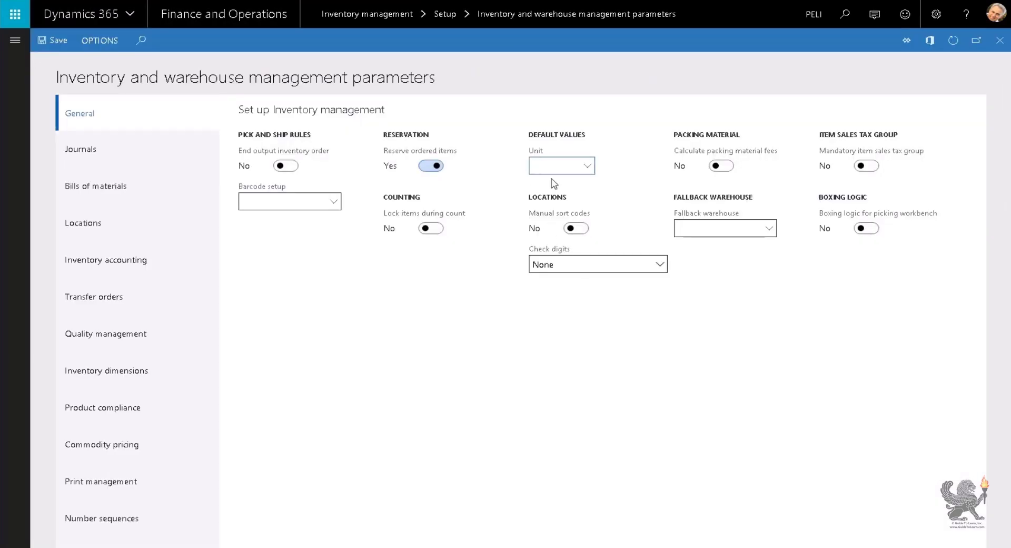
Set the default unit to ea in the Inventory and warehouse management parameters and save.
left_click(553, 172)
left_click(52, 40)
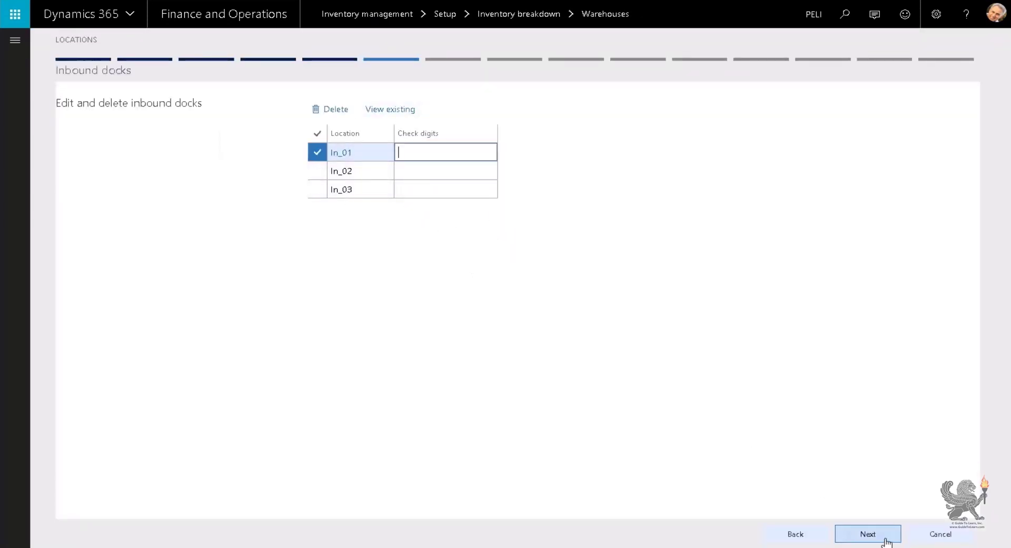
Create 2 outbound docks with the naming format Out_## in the location wizard and continue to the picking locations.
left_click(864, 531)
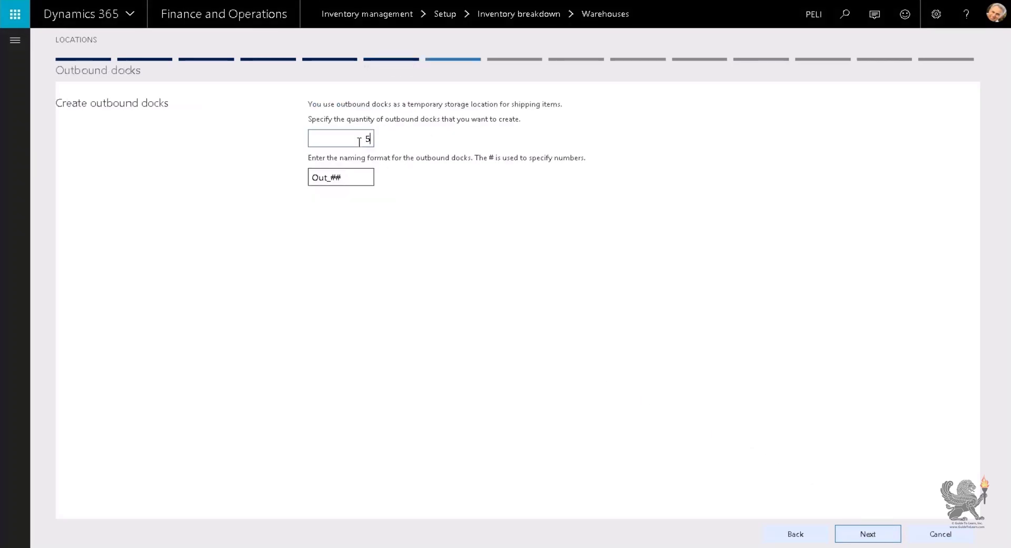
type("2")
left_click(849, 537)
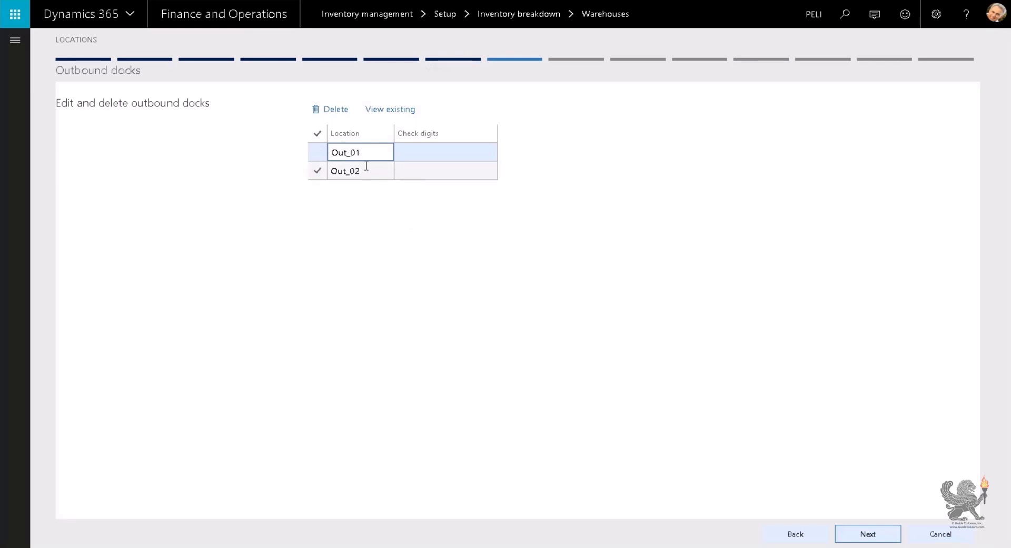
left_click(439, 150)
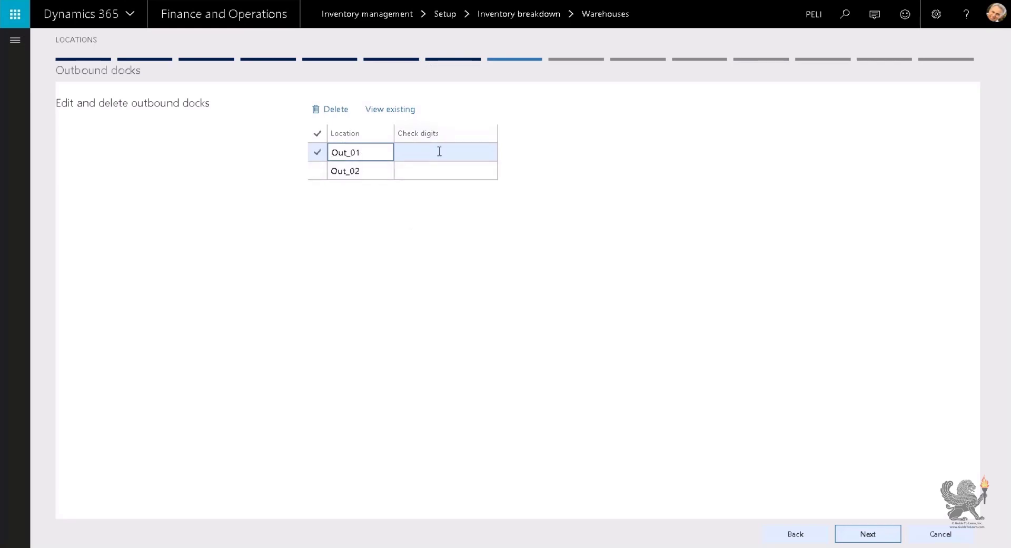
left_click(860, 536)
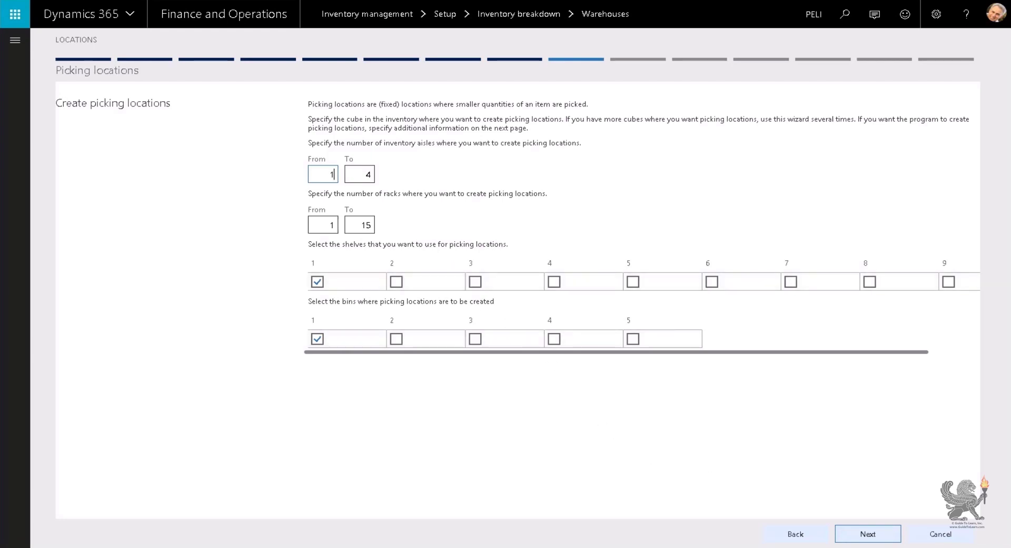
Go back through the wizard to review the outbound docks, inbound docks and aisles, and return to the picking locations page.
left_click(800, 534)
left_click(800, 535)
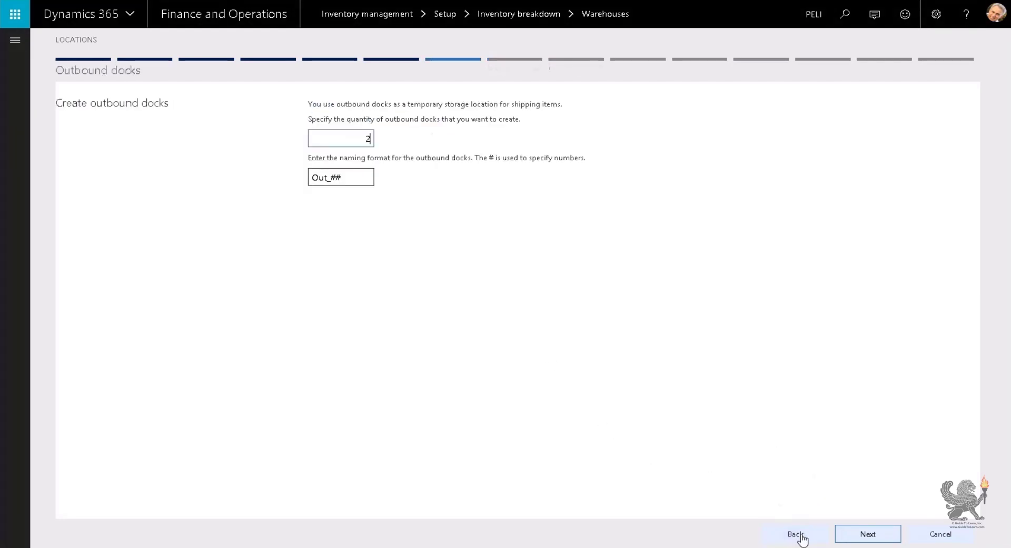
left_click(800, 535)
left_click(802, 531)
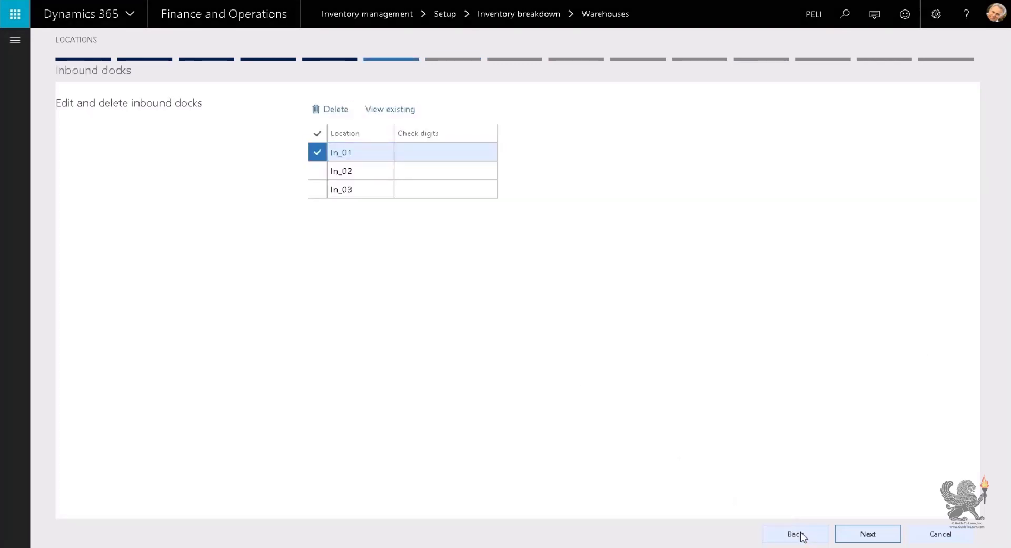
left_click(795, 534)
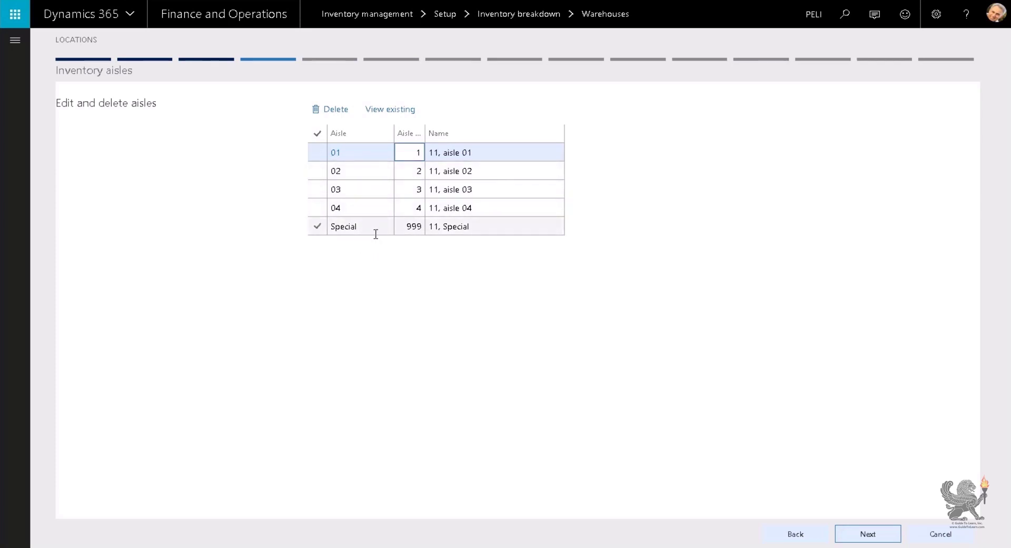
left_click(884, 536)
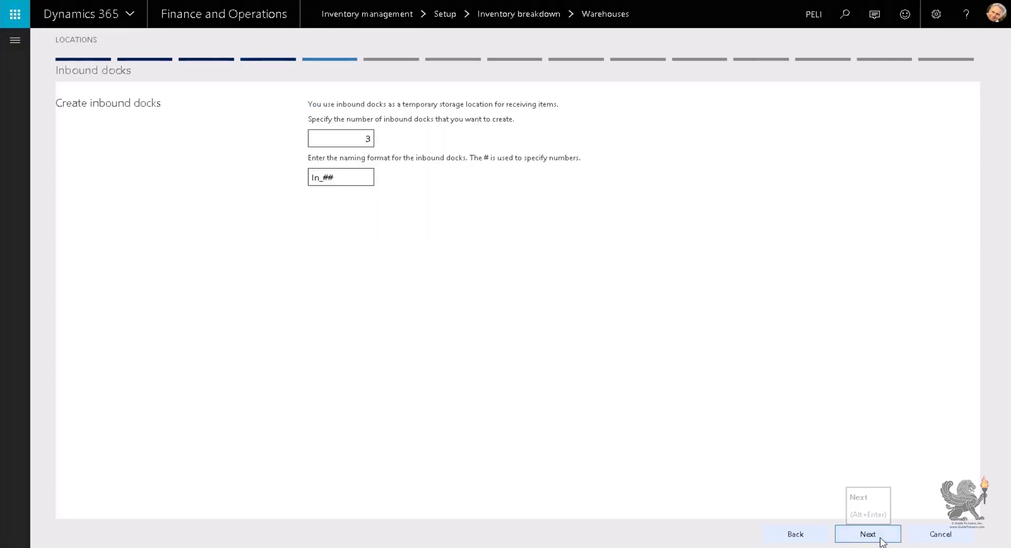
left_click(882, 537)
left_click(882, 539)
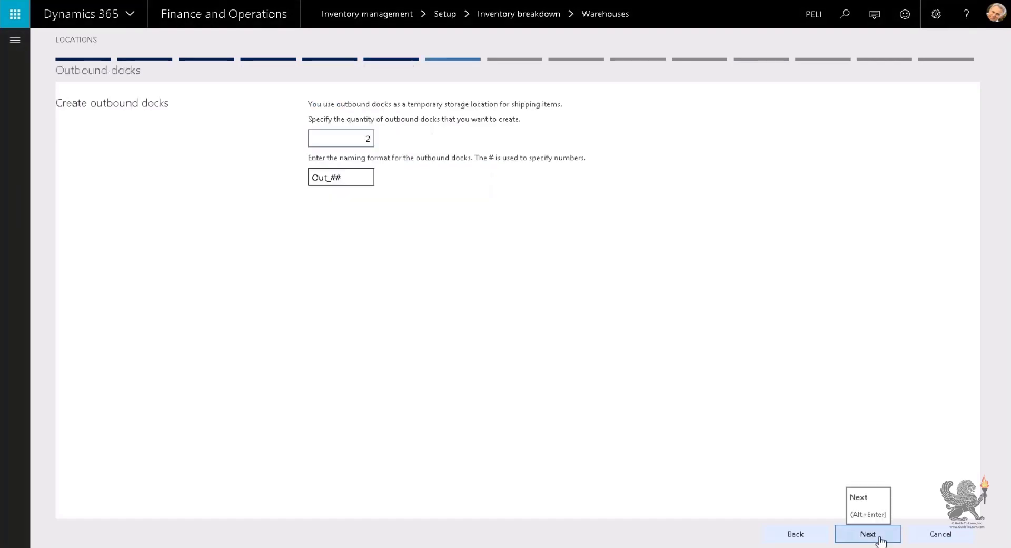
left_click(881, 538)
left_click(881, 538)
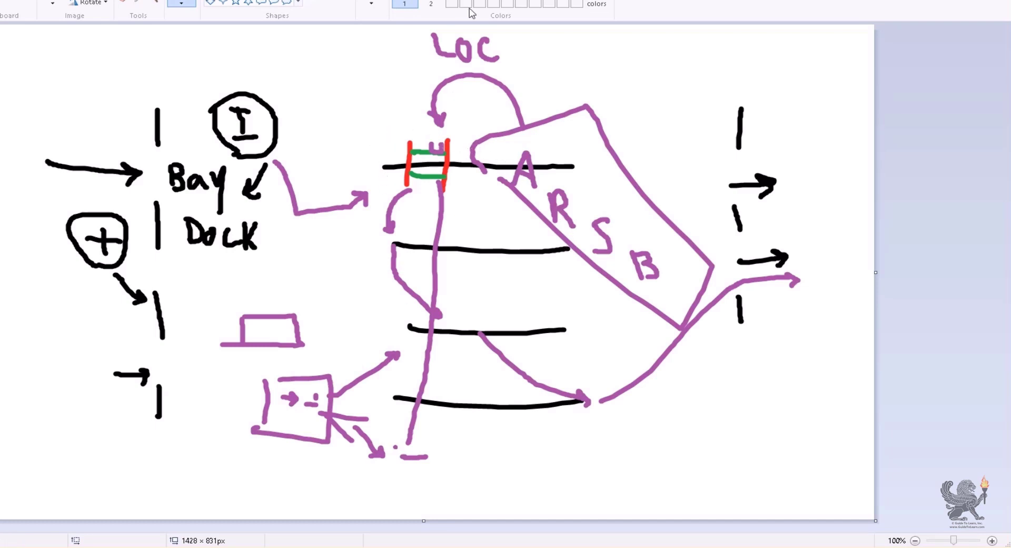
Switch to Paint and draw strokes at the near ends of the first and second aisle lines in the warehouse sketch.
mouse_move(363, 147)
left_mouse_down()
mouse_move(369, 155)
mouse_move(409, 111)
left_mouse_up()
left_click(353, 250)
left_click_drag(359, 257, 396, 229)
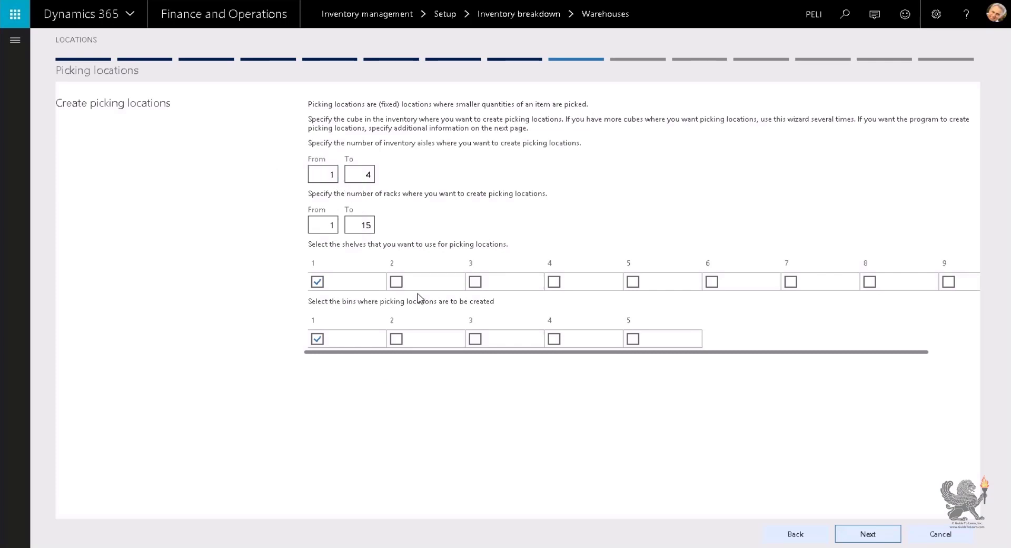
Set the aisle range for the picking locations from 2 to 3.
left_click(332, 177)
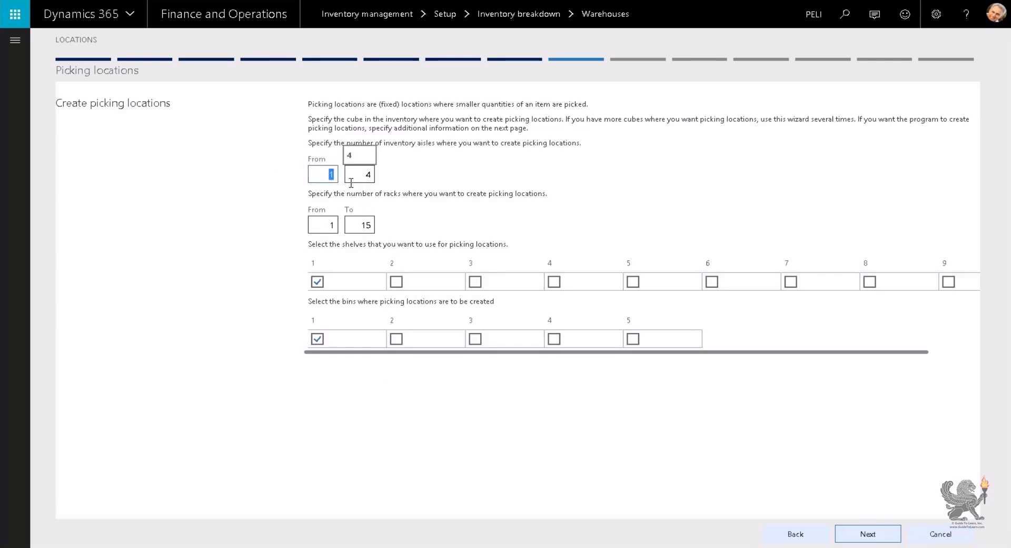
type("3")
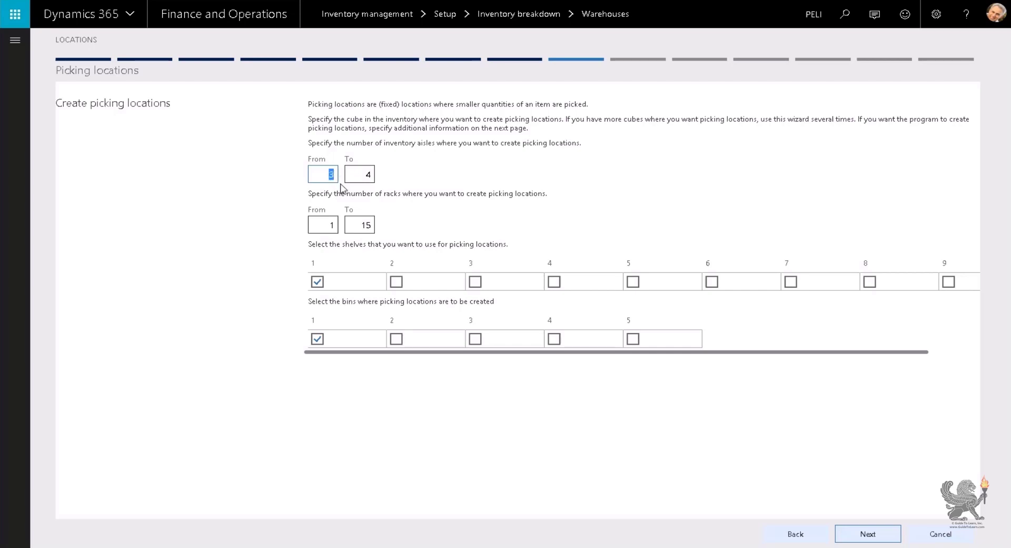
type("2")
key("Tab")
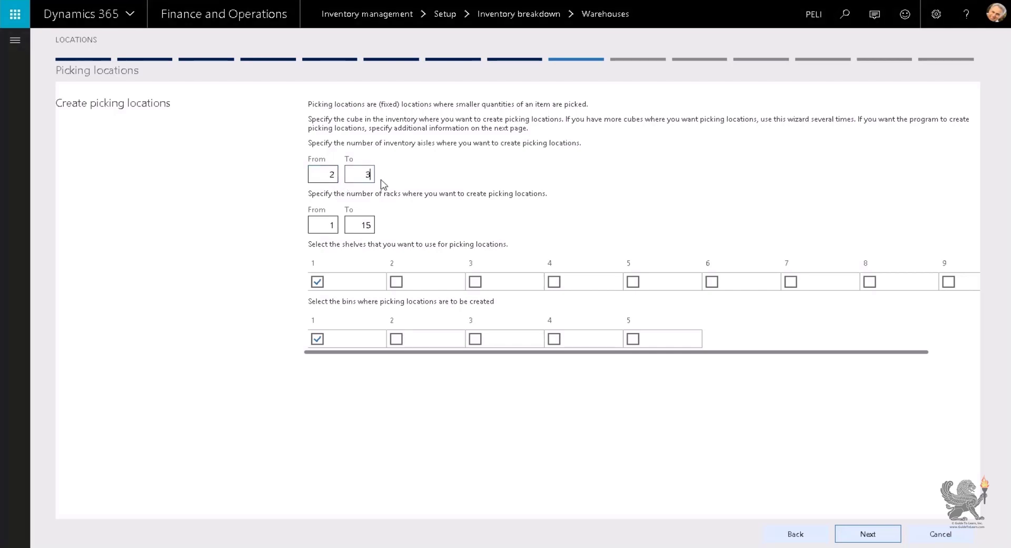
Set the picking locations' aisle range from 1 to 2 and the end of their rack range to 7.
left_click(334, 177)
key("Tab")
type("4")
type("2")
left_click(360, 227)
type("7")
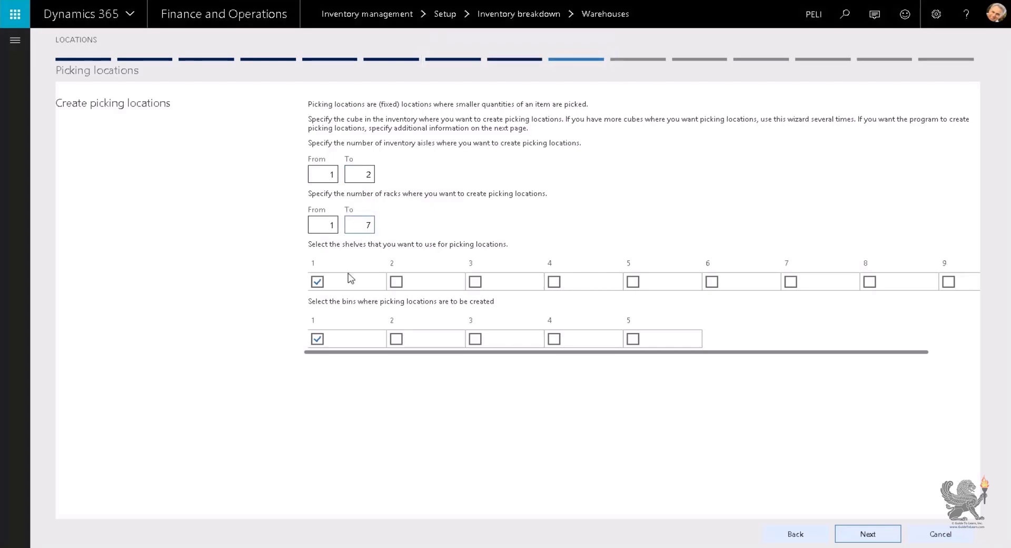
Include shelves 2 and 3 in the picking locations and continue to their physical dimensions.
left_click(396, 281)
left_click(475, 282)
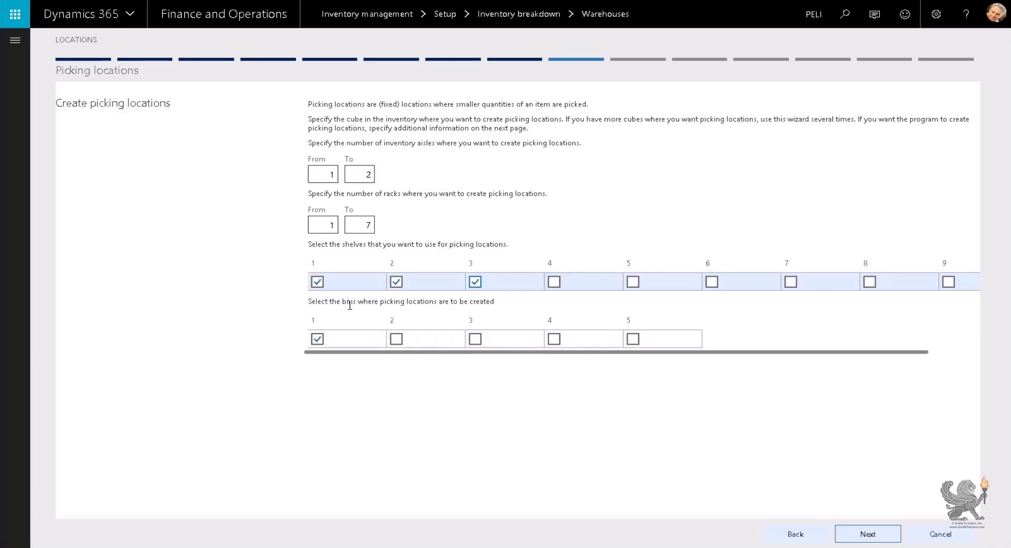
left_click(869, 535)
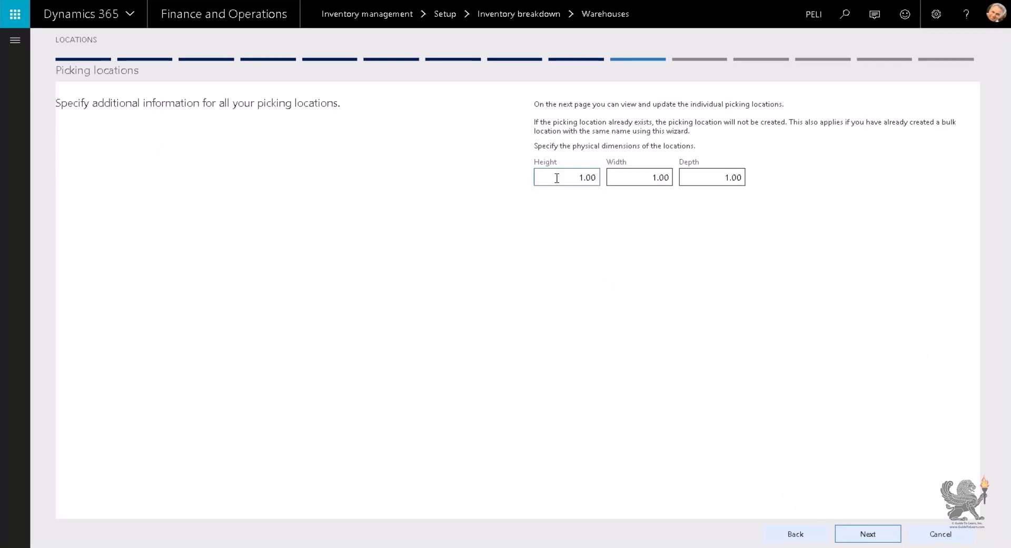
Compare the picking locations' height, width and depth with the standard location sizes in the Inventory and warehouse management parameters.
left_click_drag(560, 178, 601, 180)
left_click(636, 178)
left_click(717, 182)
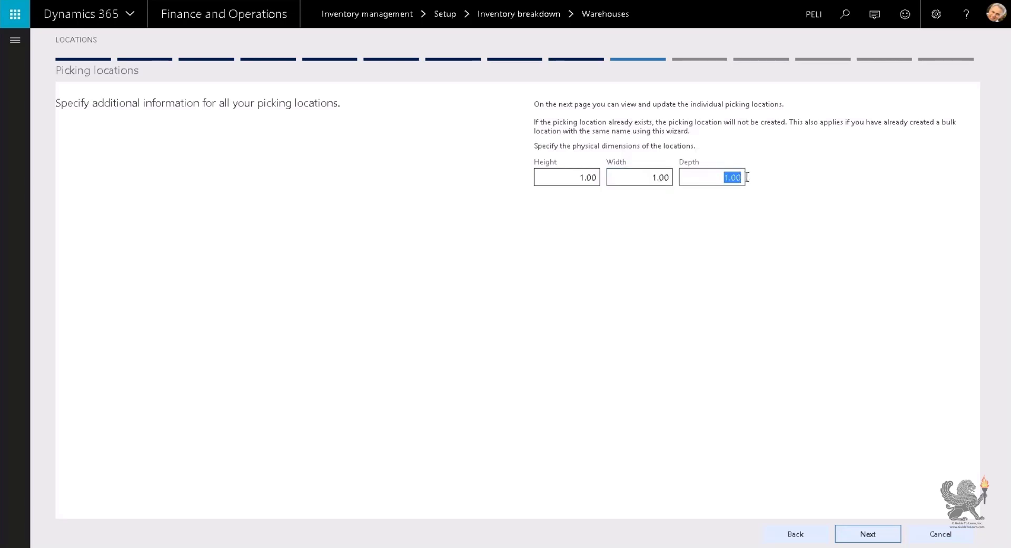
left_click(574, 178)
left_click(626, 177)
left_click(696, 183)
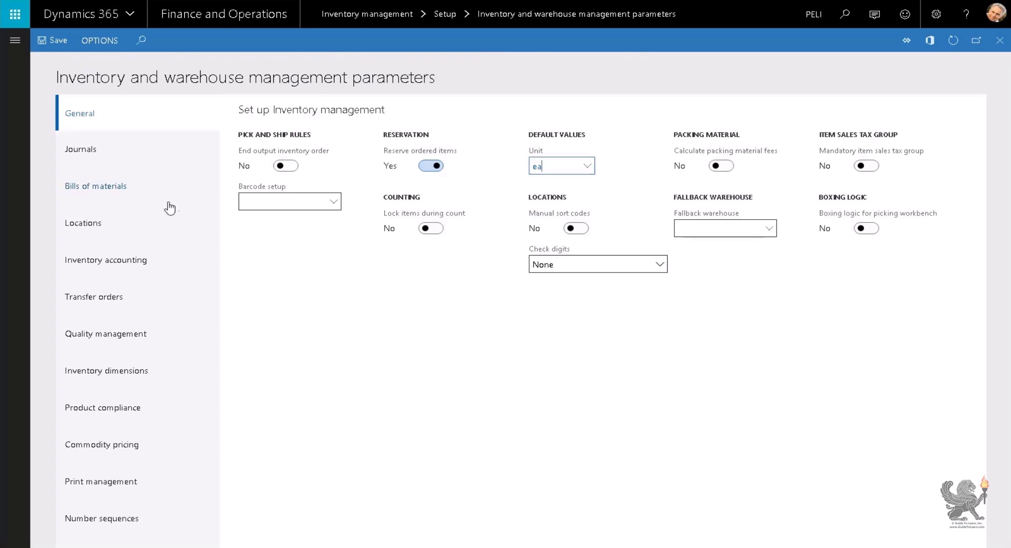
left_click(107, 229)
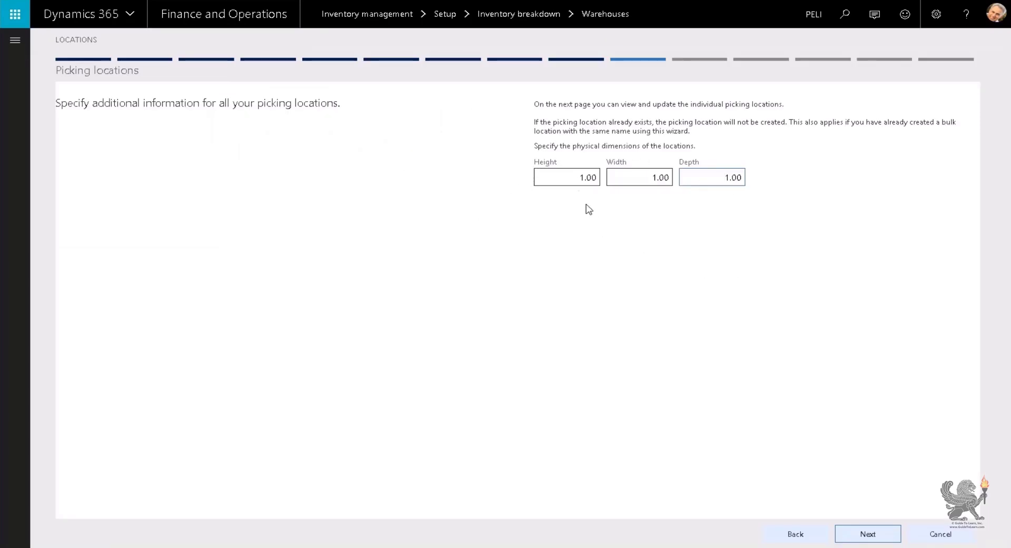
left_click(582, 178)
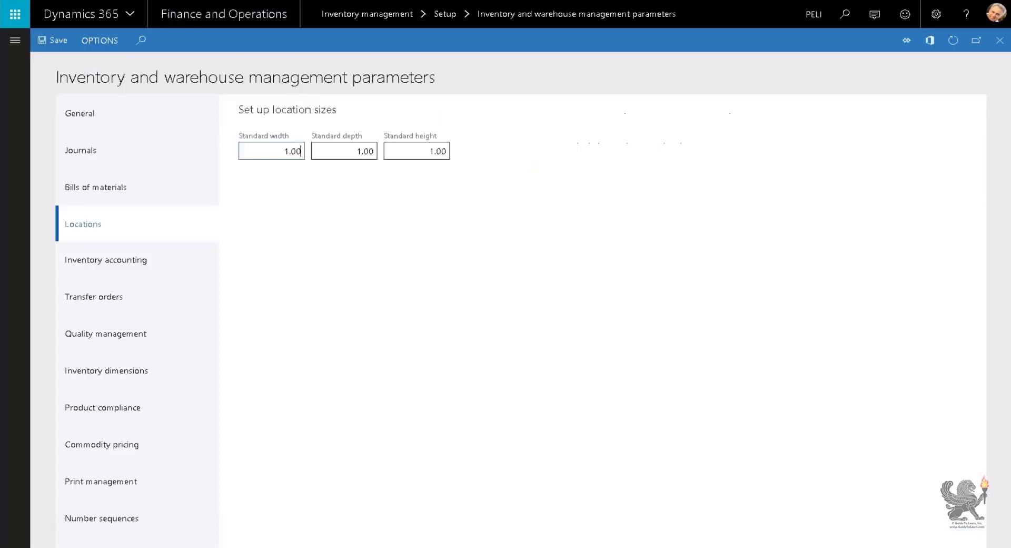
Set the standard location sizes to a width of 50, a depth of 40 and a height of 45.
left_click(282, 149)
type("50")
key("Tab")
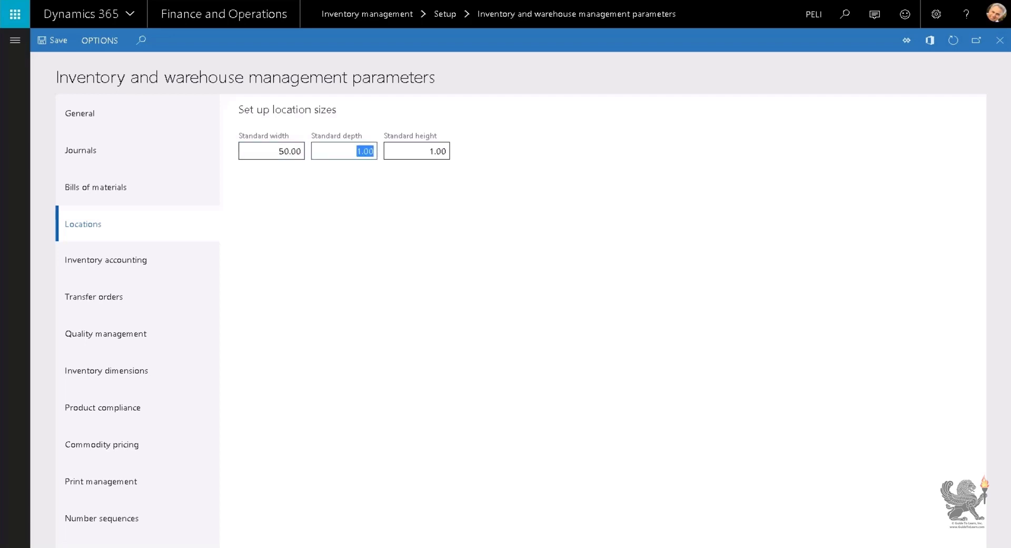
type("40")
key("Tab")
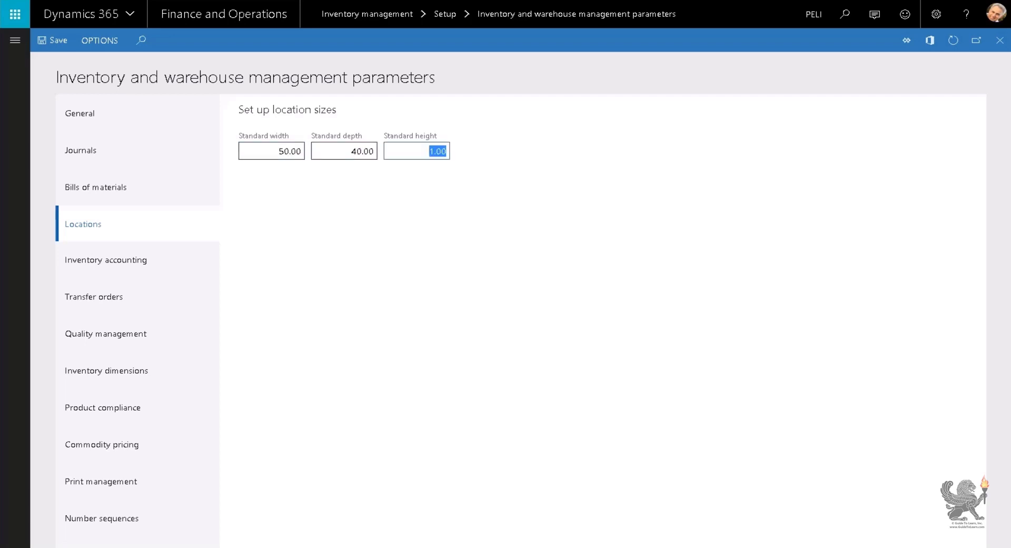
type("45")
key("Tab")
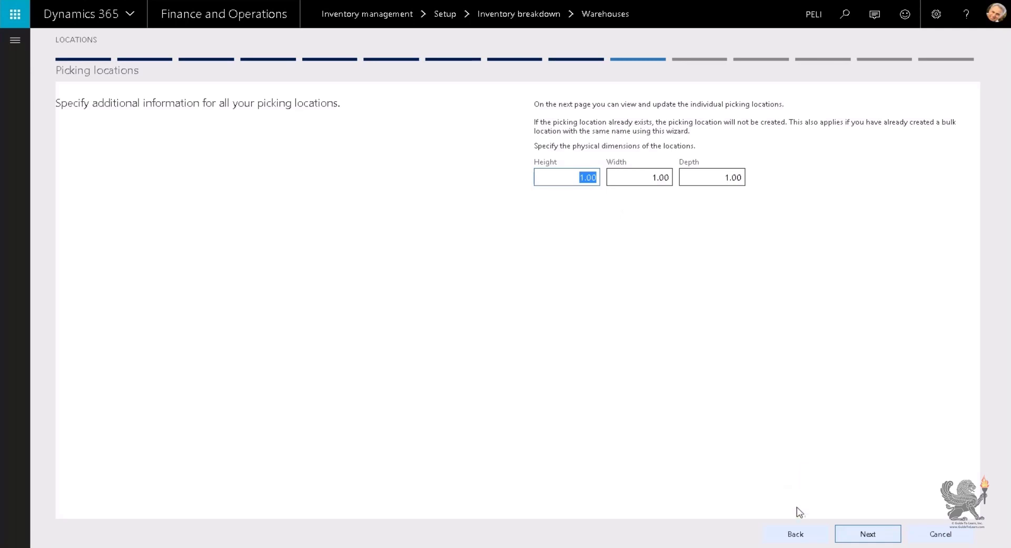
Cancel the open location wizard and restart it for warehouse 11, keeping all location types selected.
left_click(798, 535)
left_click(869, 534)
left_click(938, 534)
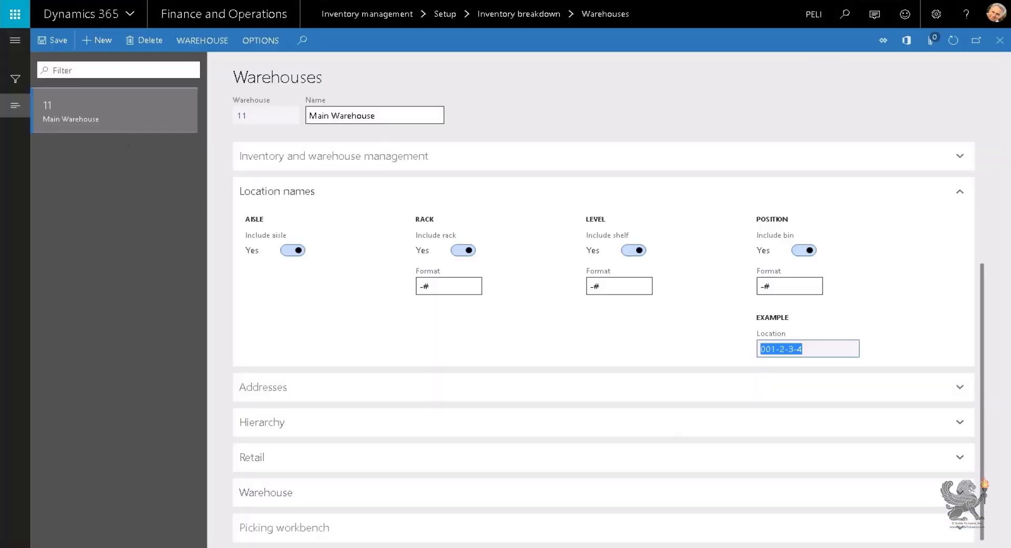
left_click(203, 40)
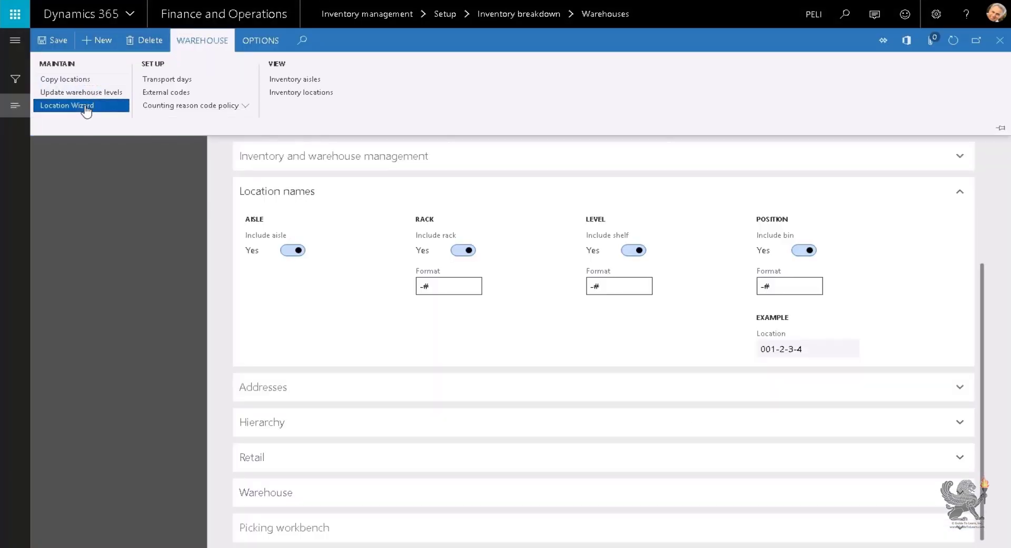
left_click(85, 105)
left_click(868, 534)
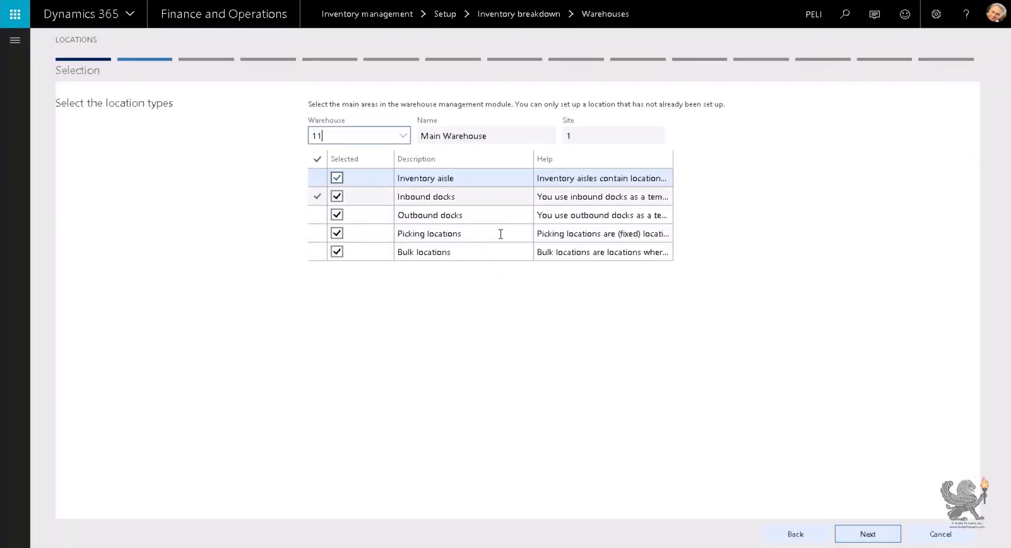
left_click(878, 538)
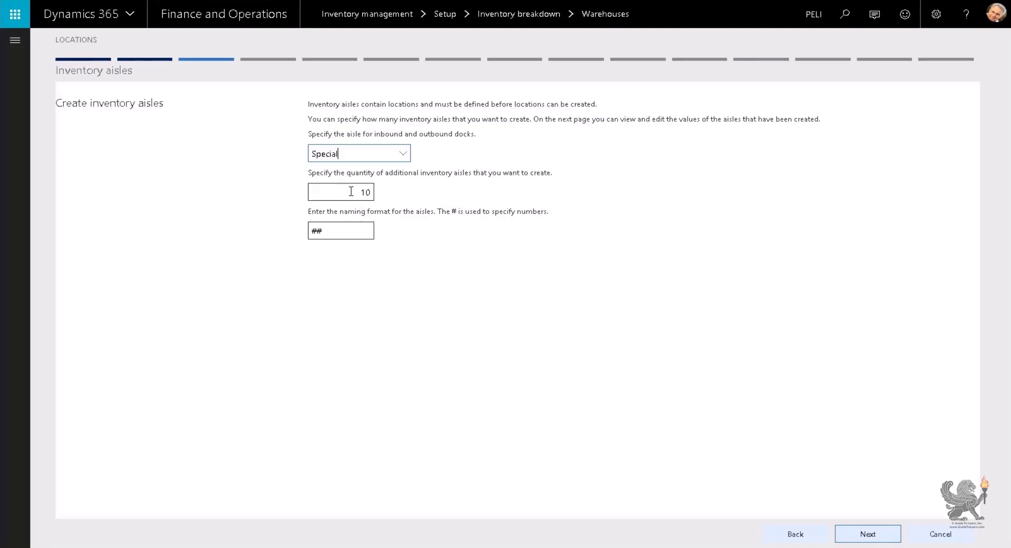
Specify 4 additional inventory aisles to create and accept the proposed aisle list.
left_click(377, 189)
left_click_drag(355, 197, 371, 194)
left_click(378, 194)
left_click(361, 190)
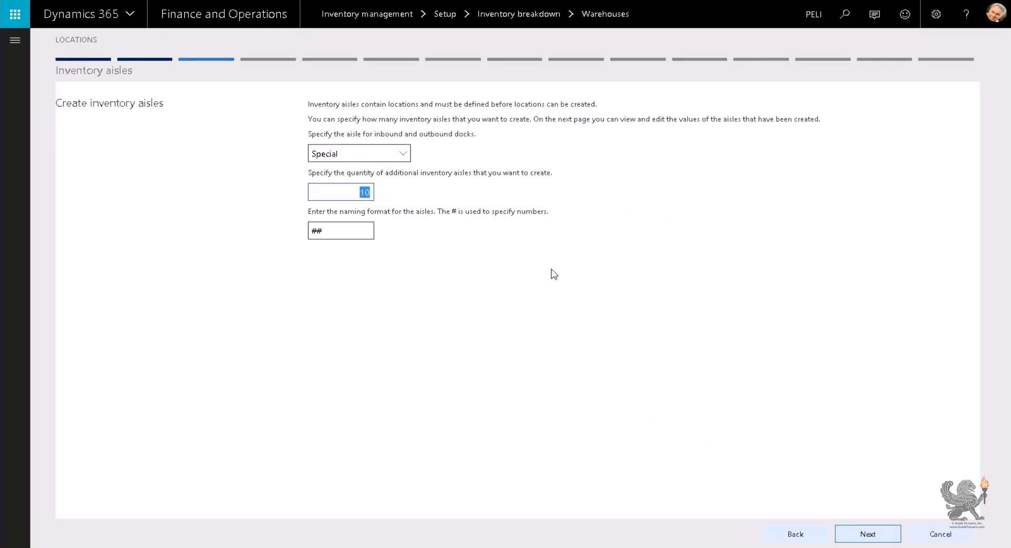
type("4")
left_click(858, 534)
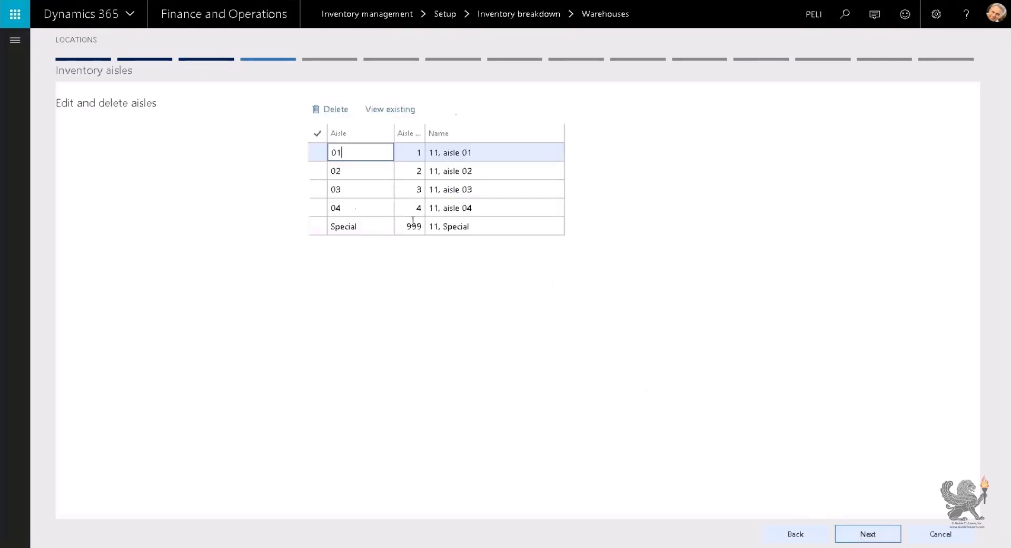
left_click(866, 534)
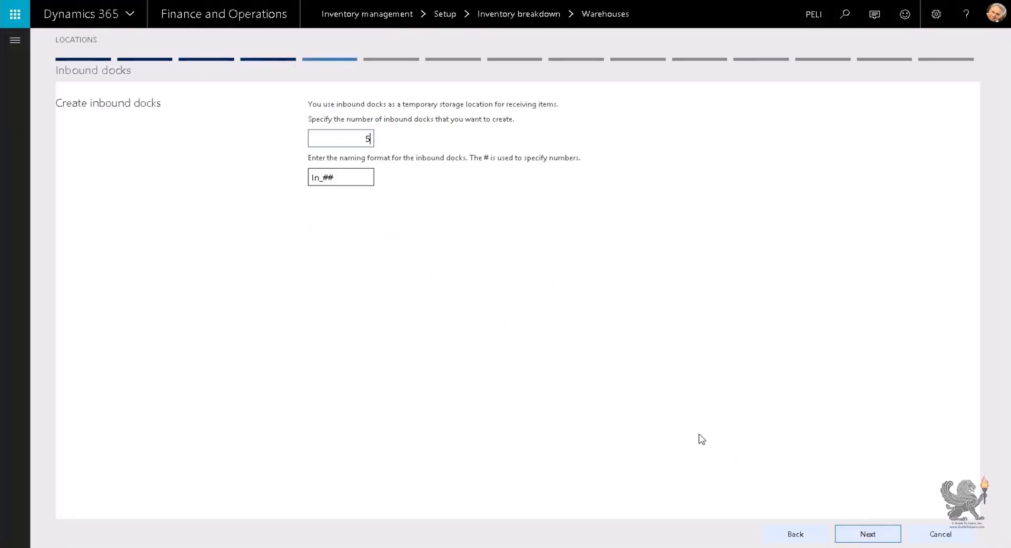
Set the number of inbound docks to 3 and accept the proposed inbound dock list.
left_click(363, 139)
type("3")
left_click(864, 532)
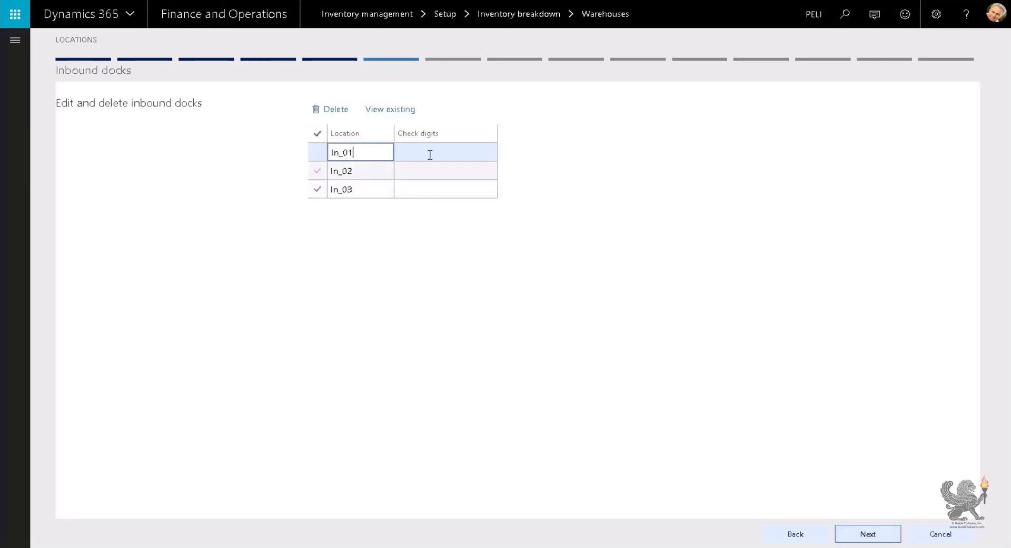
left_click(859, 533)
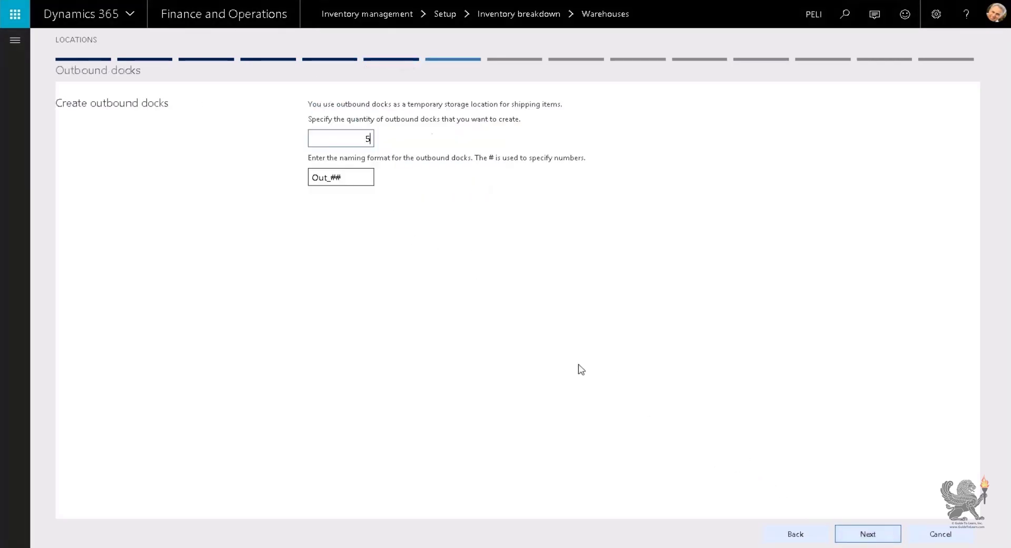
Set the quantity of outbound docks to 2 and accept the proposed outbound dock list.
left_click(369, 139)
type("2")
left_click(849, 534)
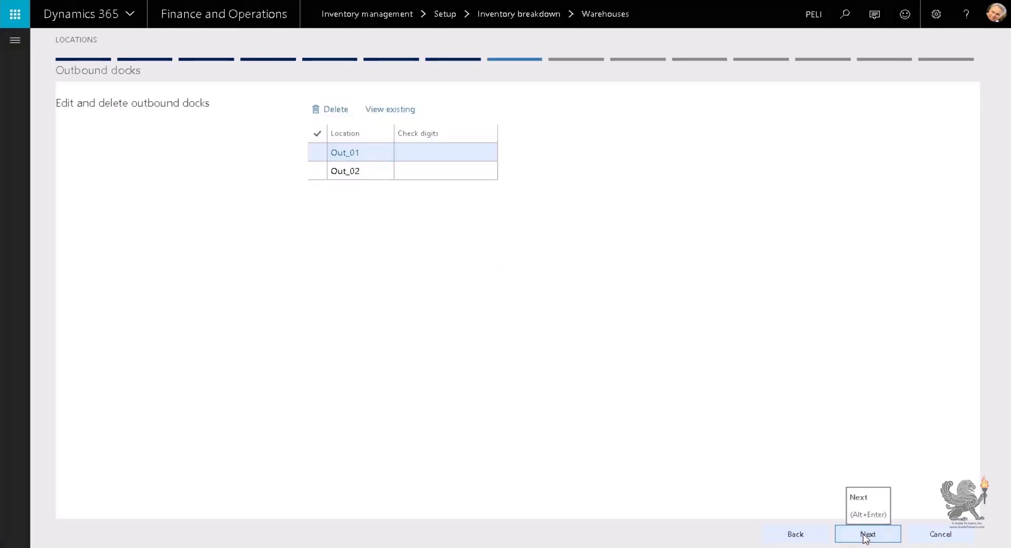
left_click(852, 534)
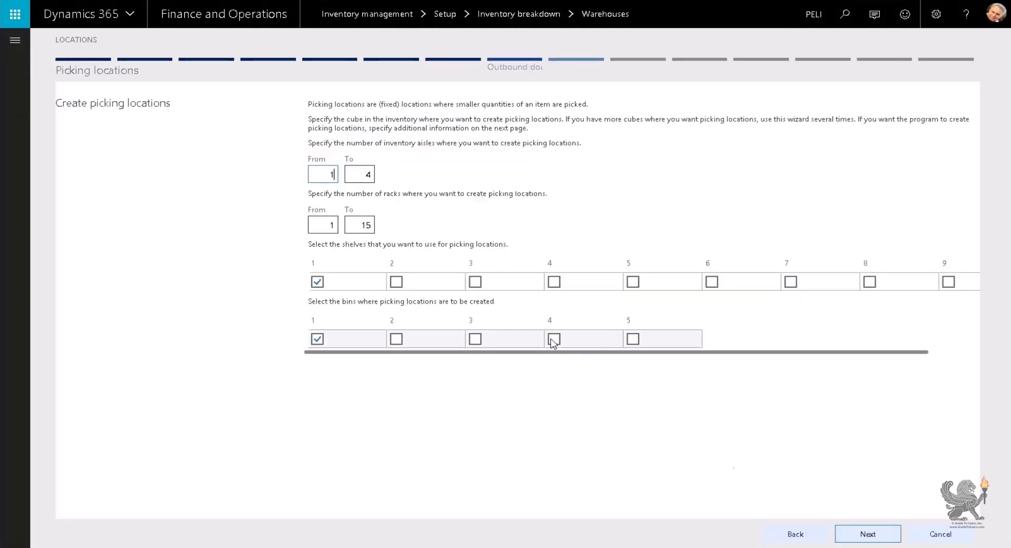
Set the end of the picking locations' aisle range to 2 and the end of their rack range to 6.
left_click(357, 178)
type("2")
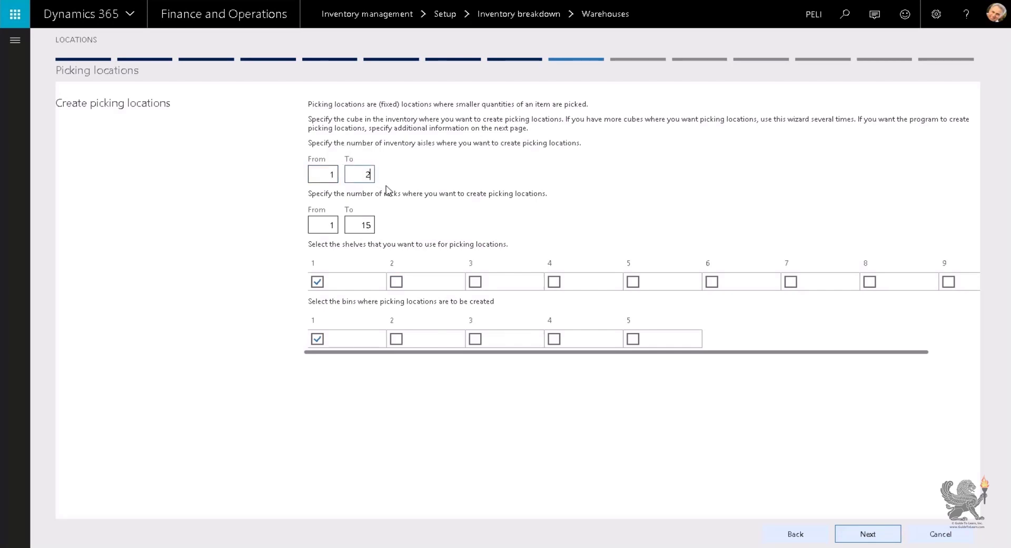
double_click(362, 227)
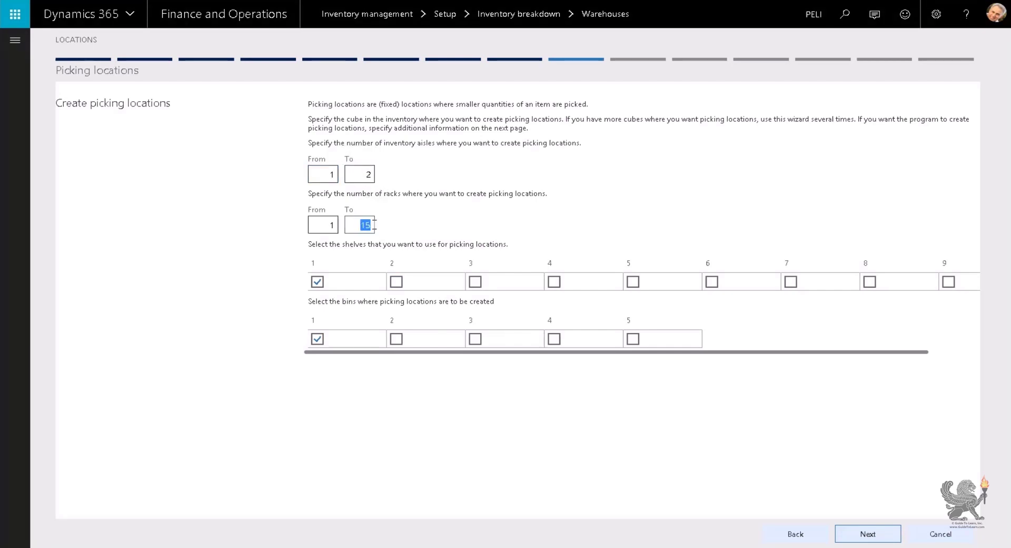
type("6")
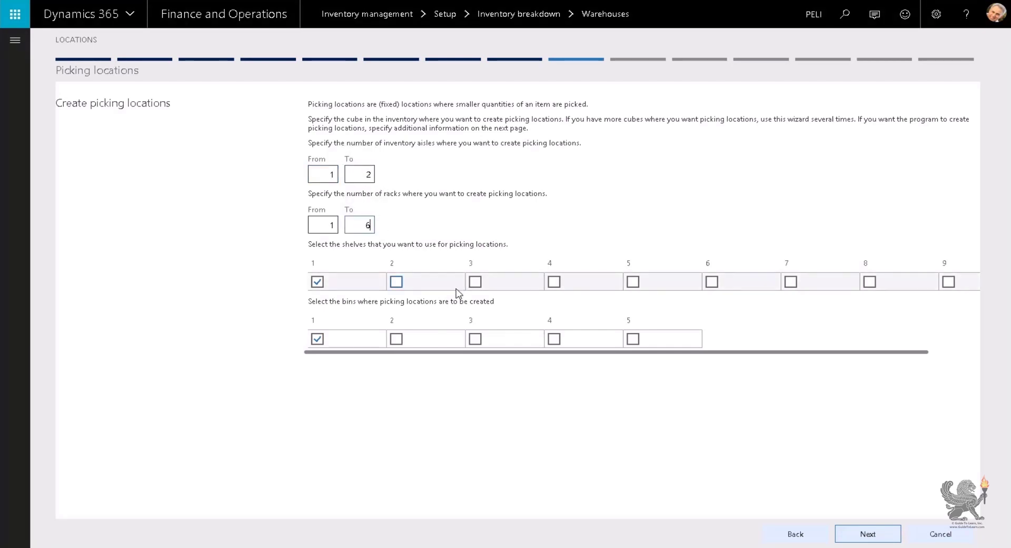
Include shelves 2 and 3 in the picking locations and accept the default physical dimensions.
left_click(395, 282)
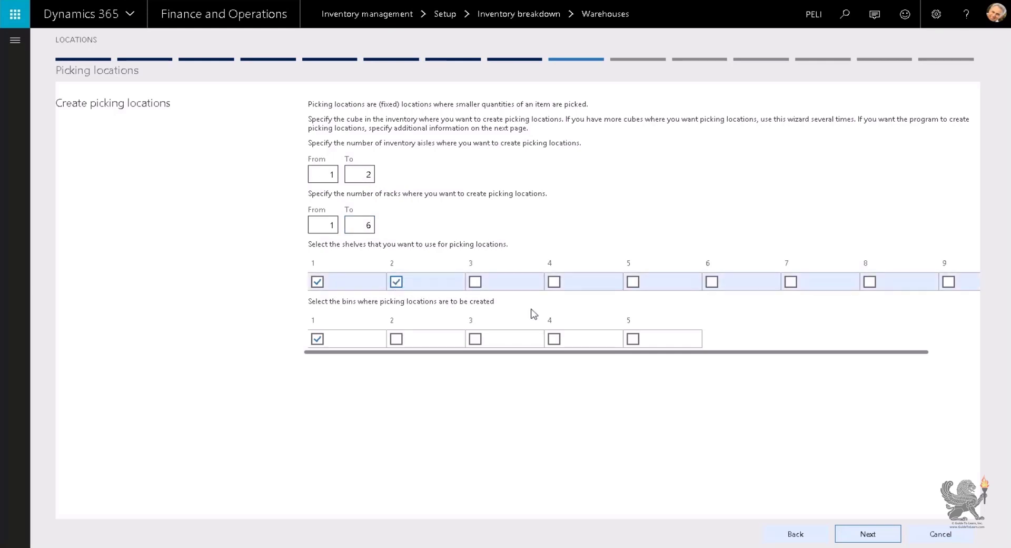
left_click(475, 282)
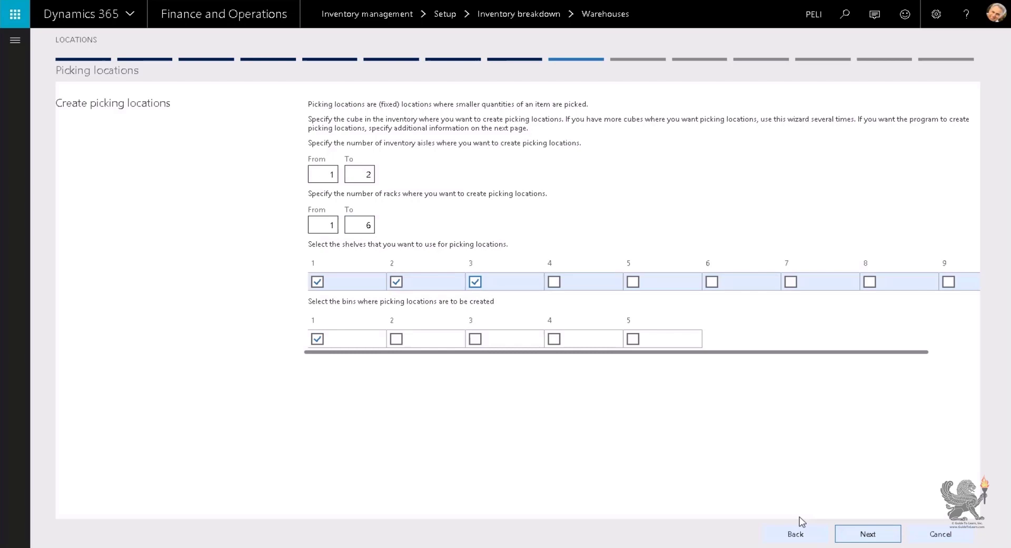
left_click(869, 534)
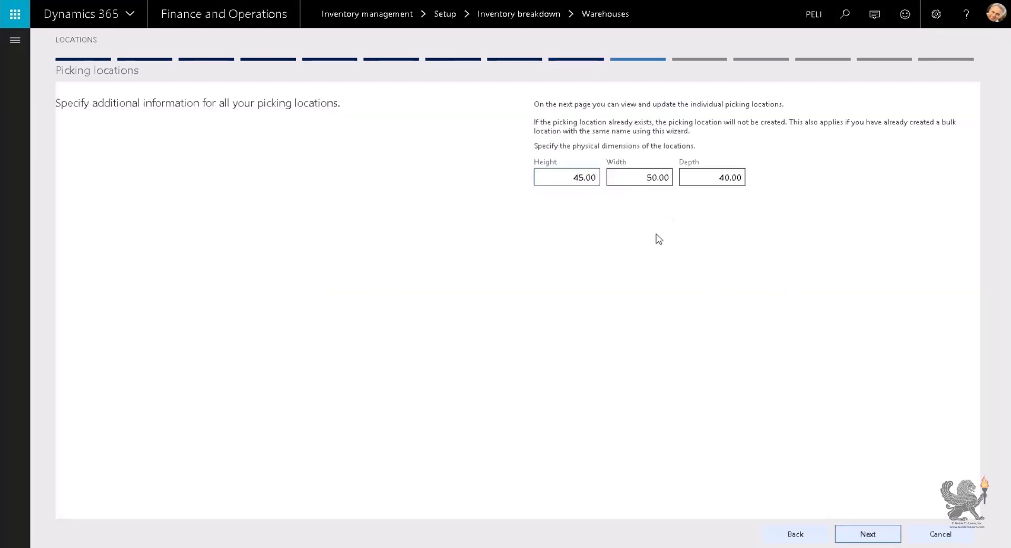
double_click(582, 179)
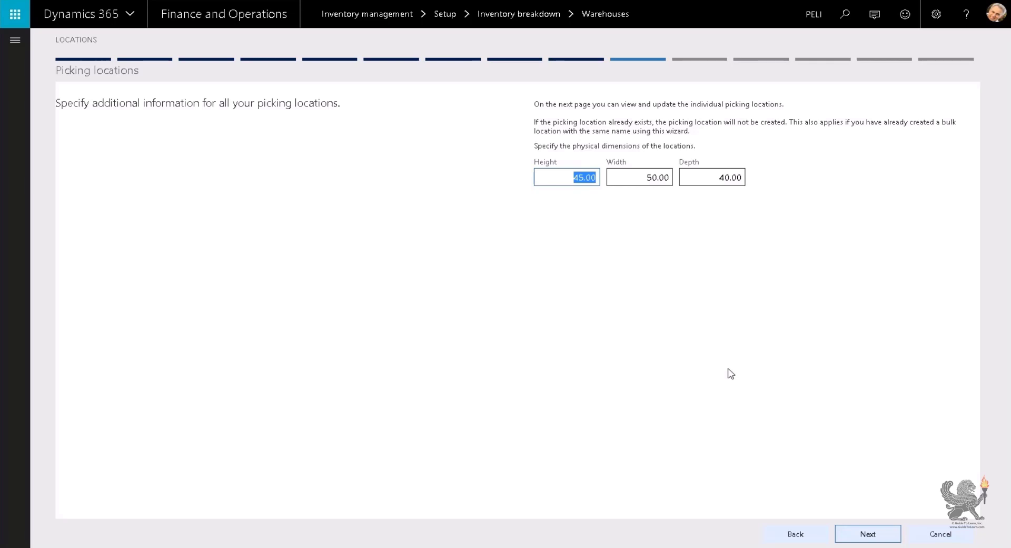
left_click(866, 533)
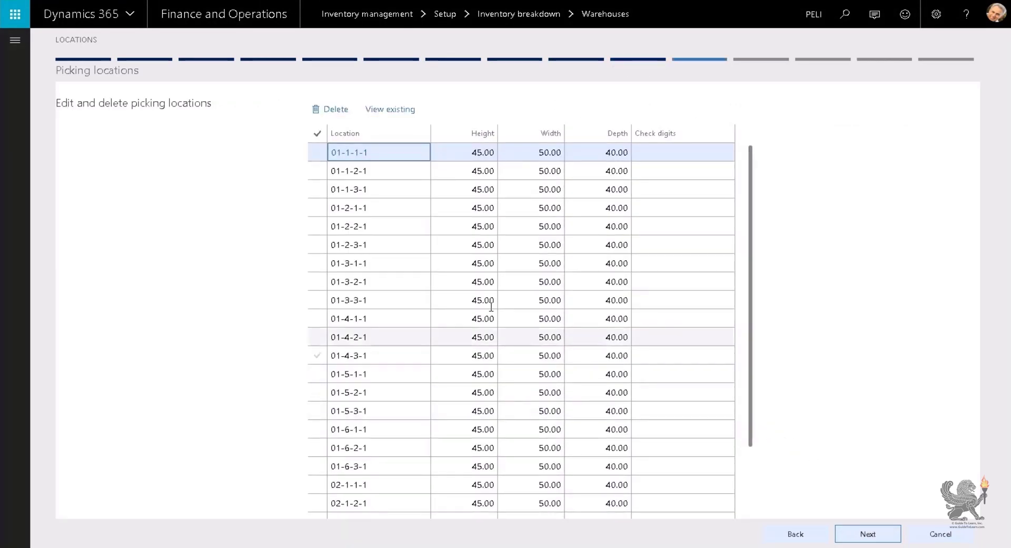
Try to set picking location 01-1-1-1 to a depth of 60, a width of 70 and a height of 75.
left_click(348, 157)
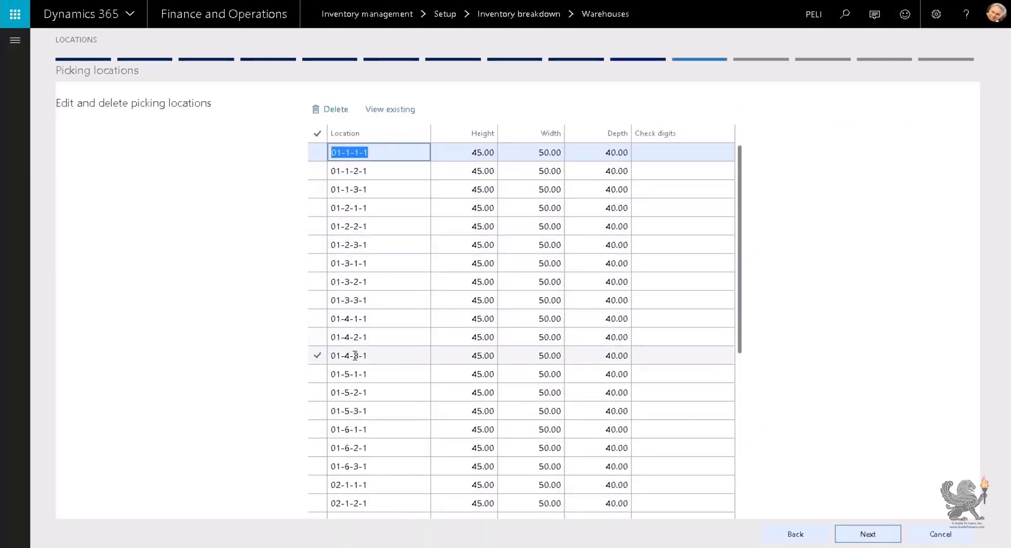
left_click(473, 152)
left_click(553, 152)
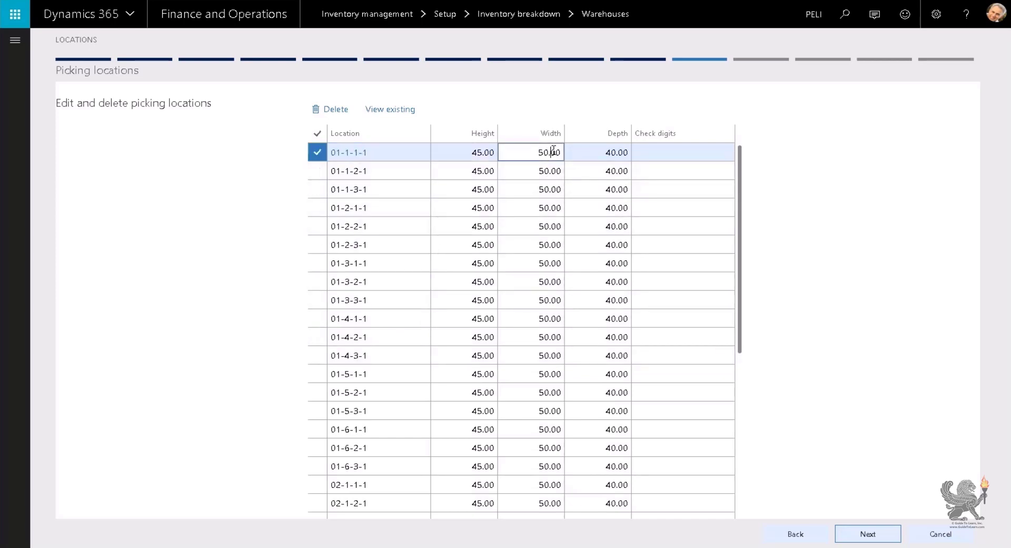
left_click(604, 156)
left_click_drag(600, 156, 626, 154)
left_click(603, 153)
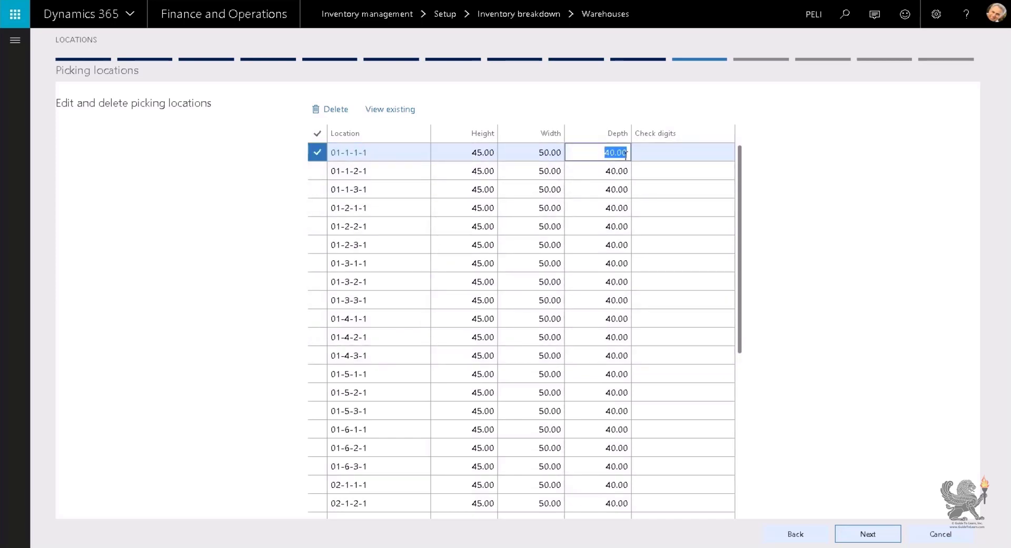
type("60")
left_click(532, 155)
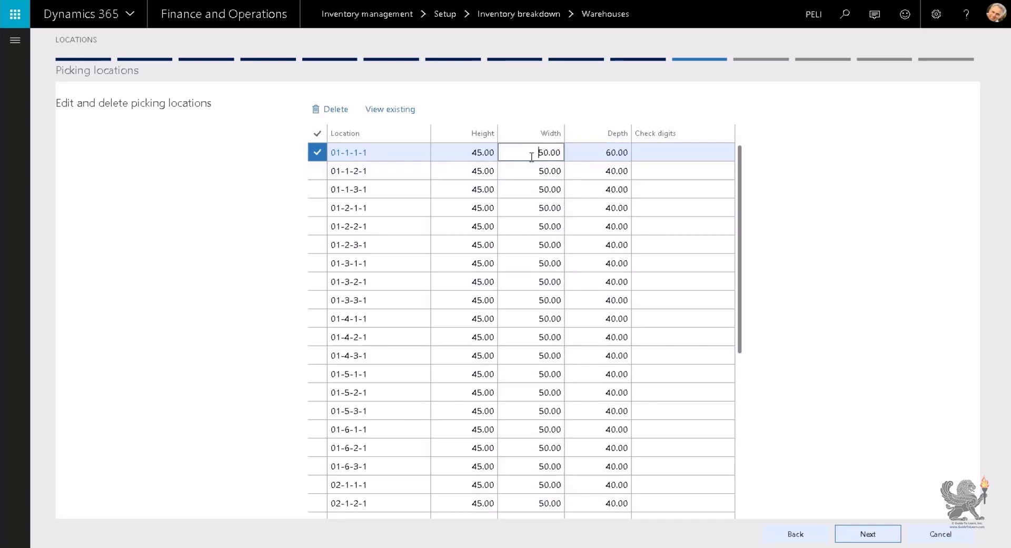
left_click_drag(531, 157, 571, 156)
type("70")
left_click(479, 154)
left_click_drag(470, 152, 505, 157)
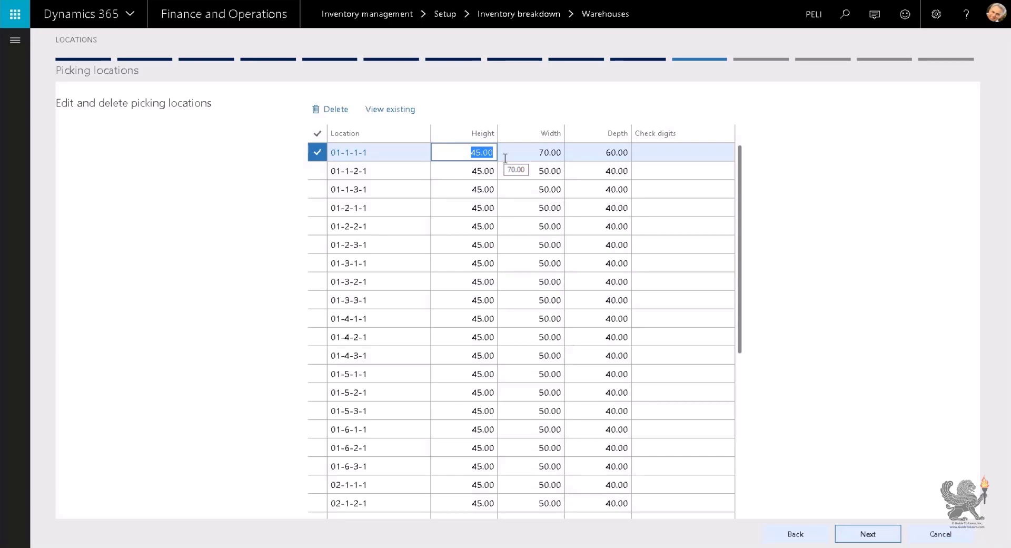
type("75")
left_click(514, 170)
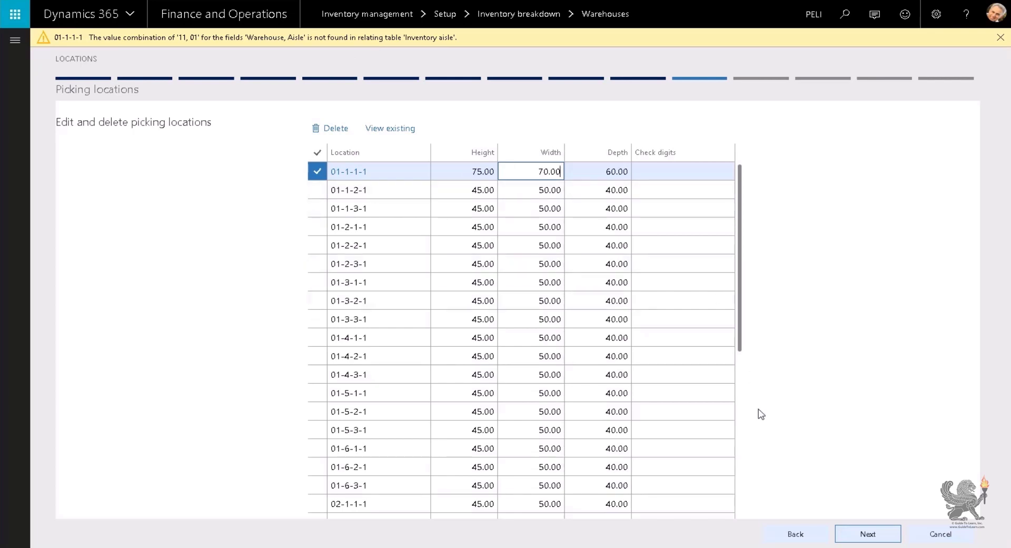
Restore location 01-1-1-1 to height 45, width 50 and depth 40 and dismiss the warning.
left_click(475, 170)
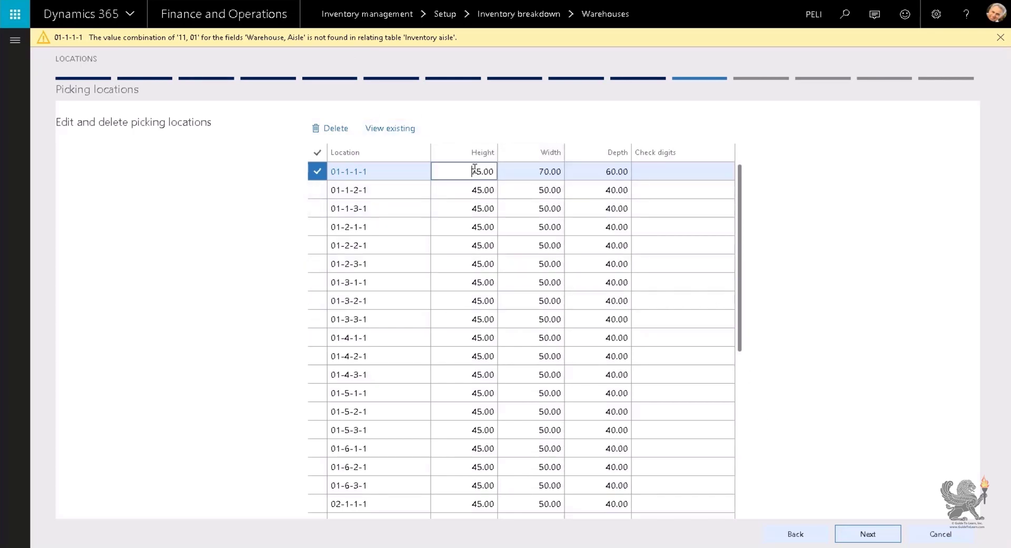
left_click_drag(476, 171, 515, 177)
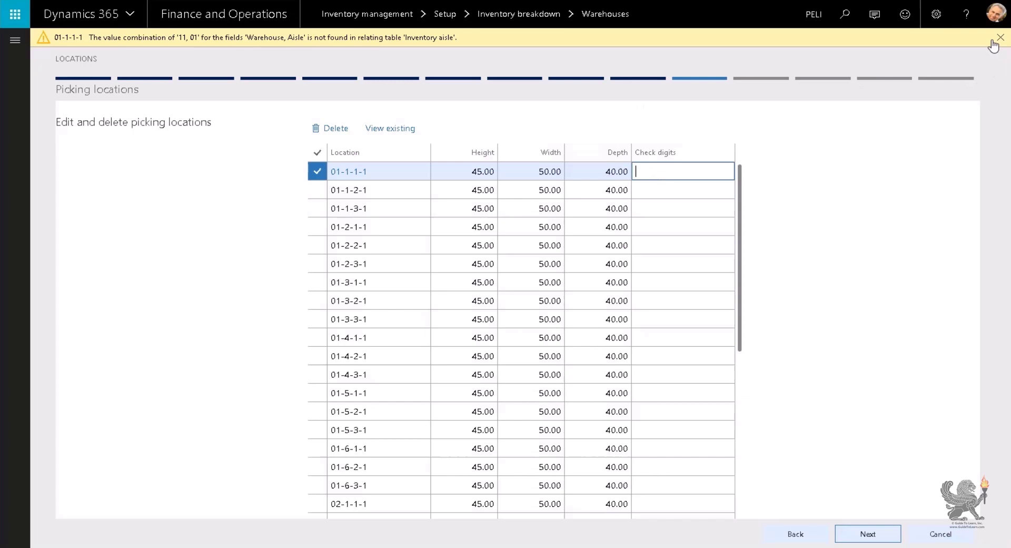
left_click(1000, 38)
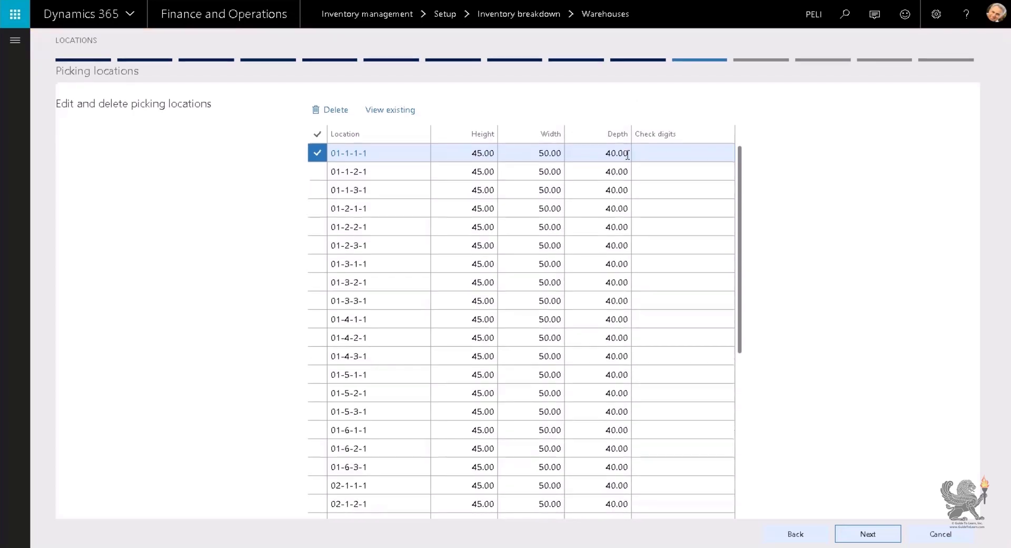
Accept the picking locations, then limit the bulk locations to aisles 3 to 4 and racks 1 to 4.
left_click(870, 535)
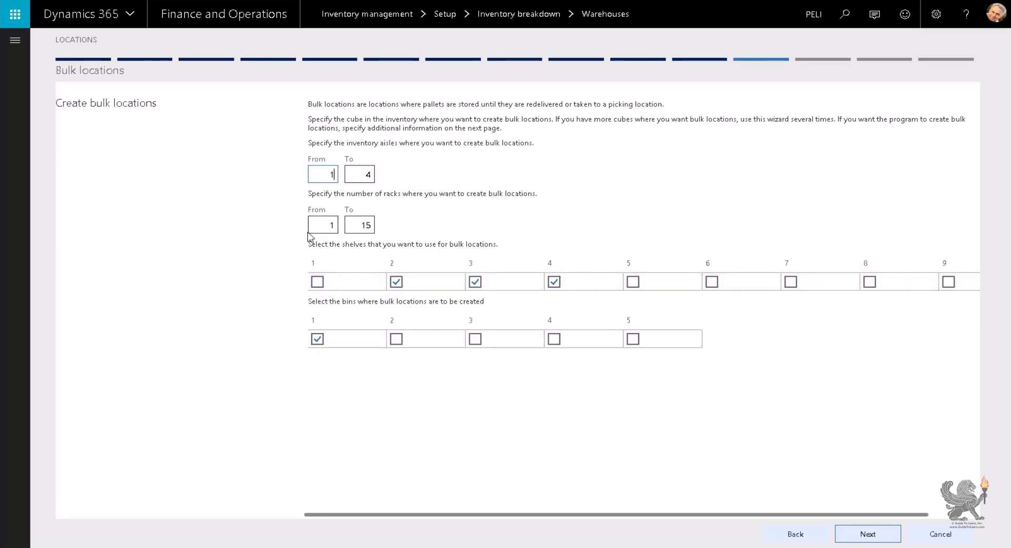
left_click(331, 174)
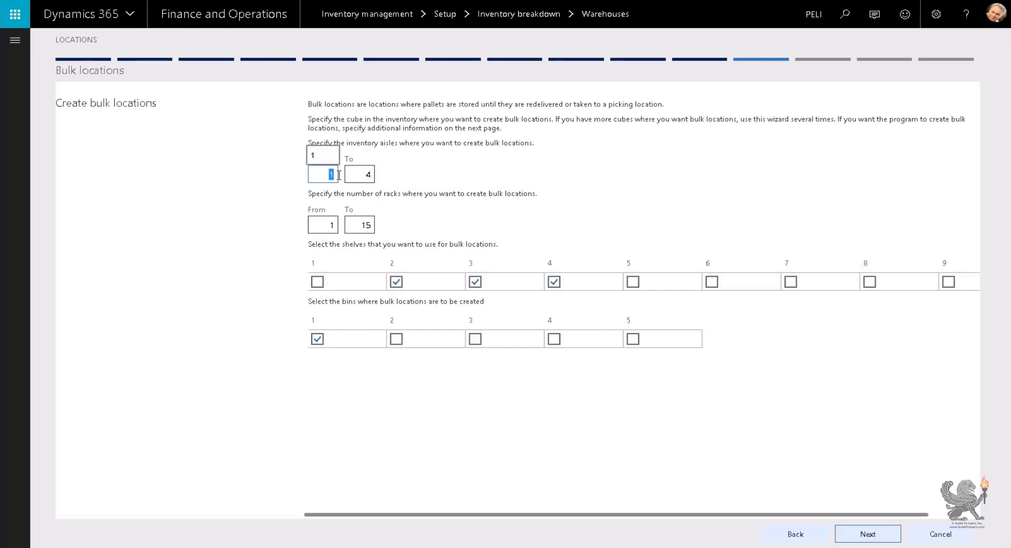
type("3")
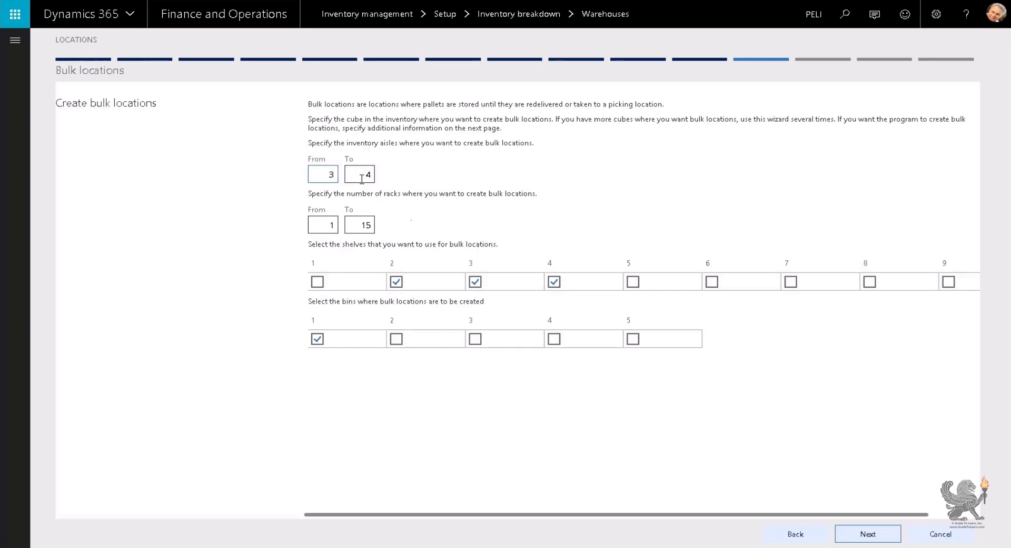
left_click(362, 179)
double_click(376, 224)
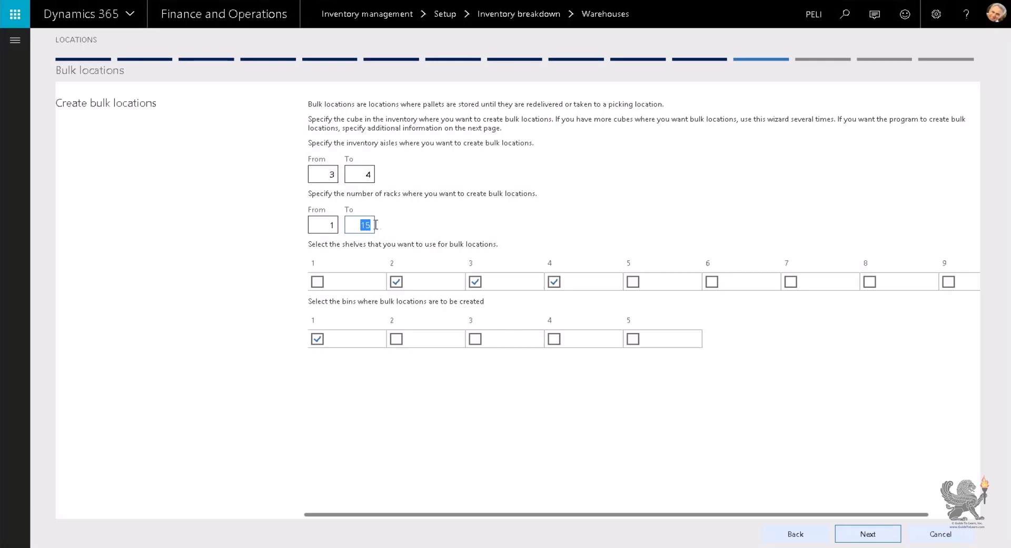
type("4")
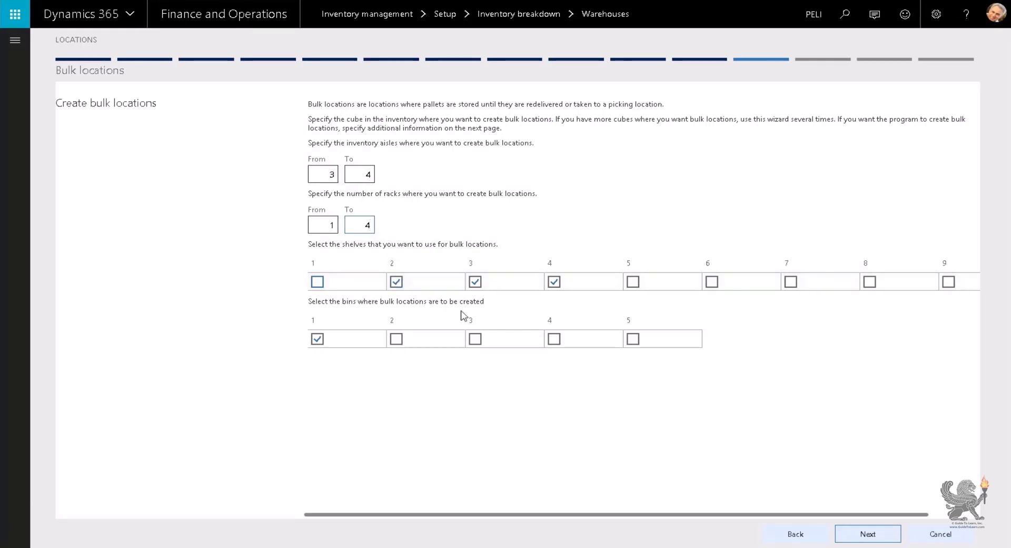
Exclude shelves 3 and 4 from the bulk locations and include shelf 1 alongside shelf 2.
left_click(554, 281)
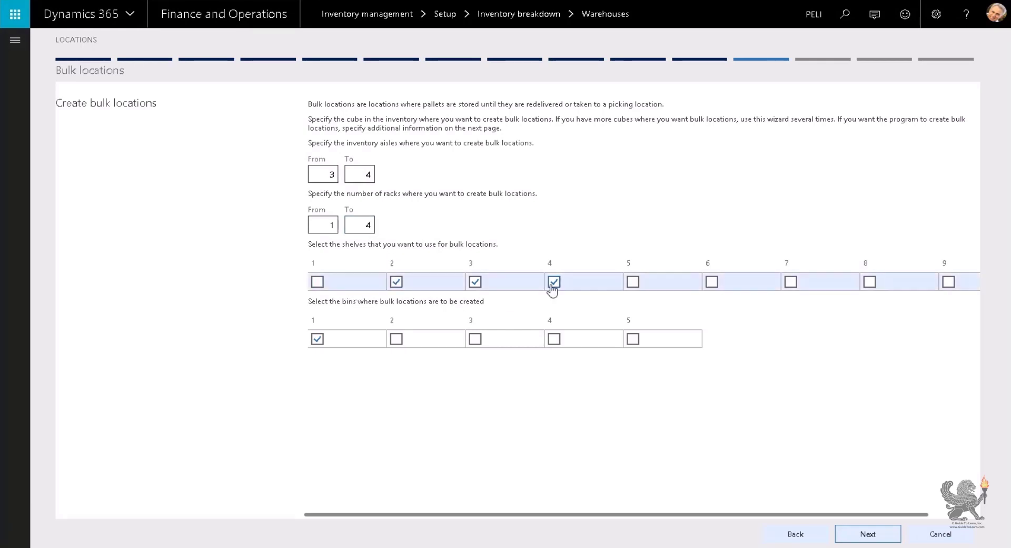
left_click(478, 283)
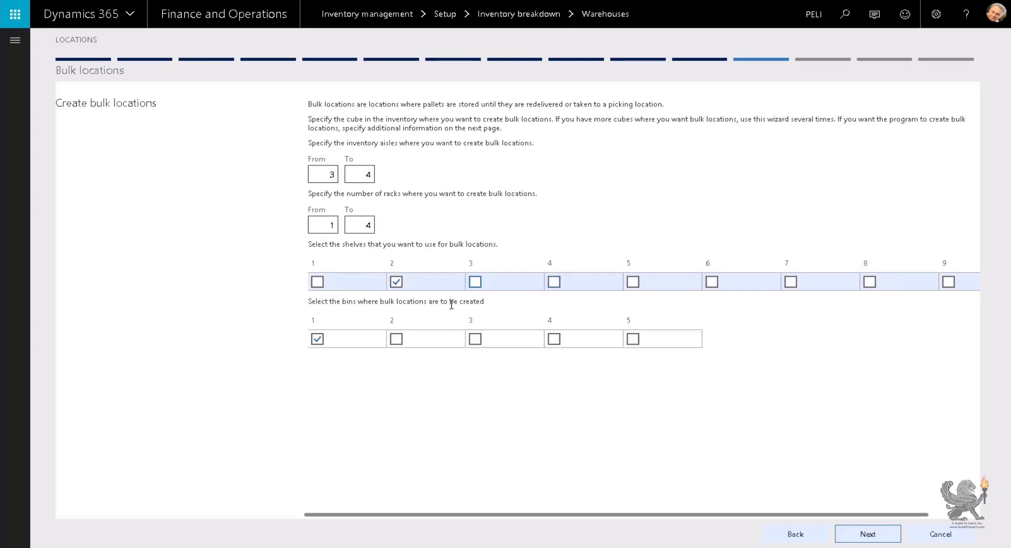
left_click(319, 283)
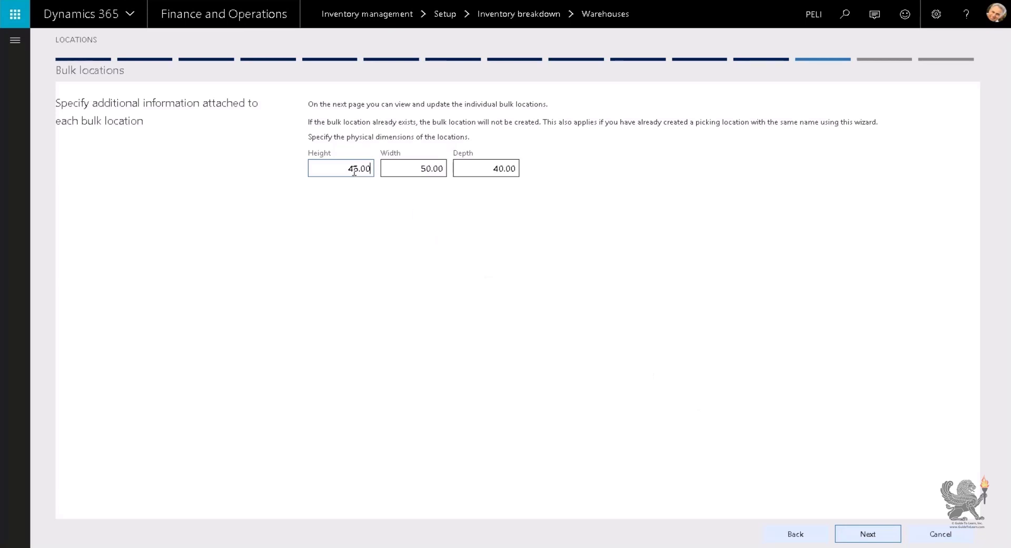
Set the bulk locations' height to 50, width to 60 and depth to 70, and accept the generated location list.
left_click(350, 172)
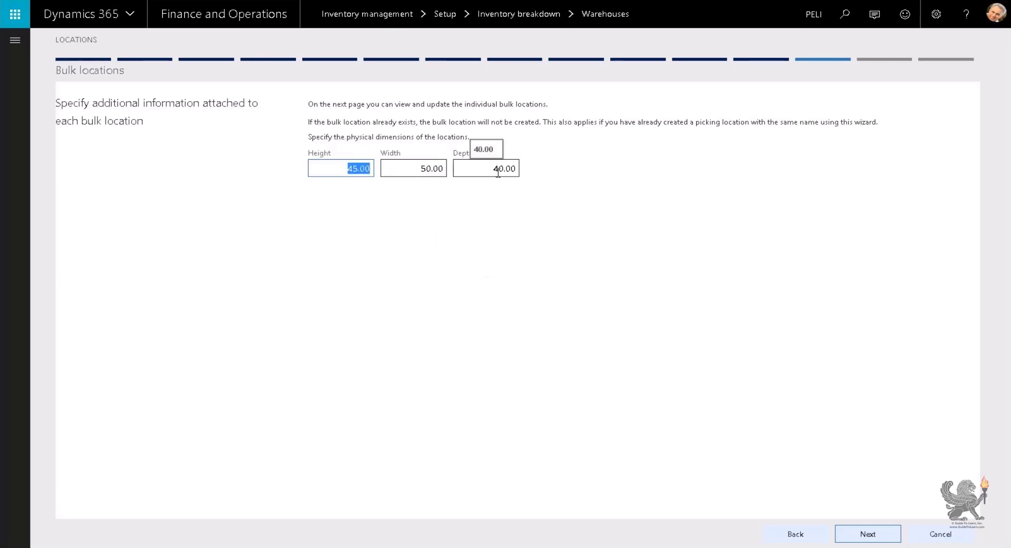
type("50")
left_click(438, 173)
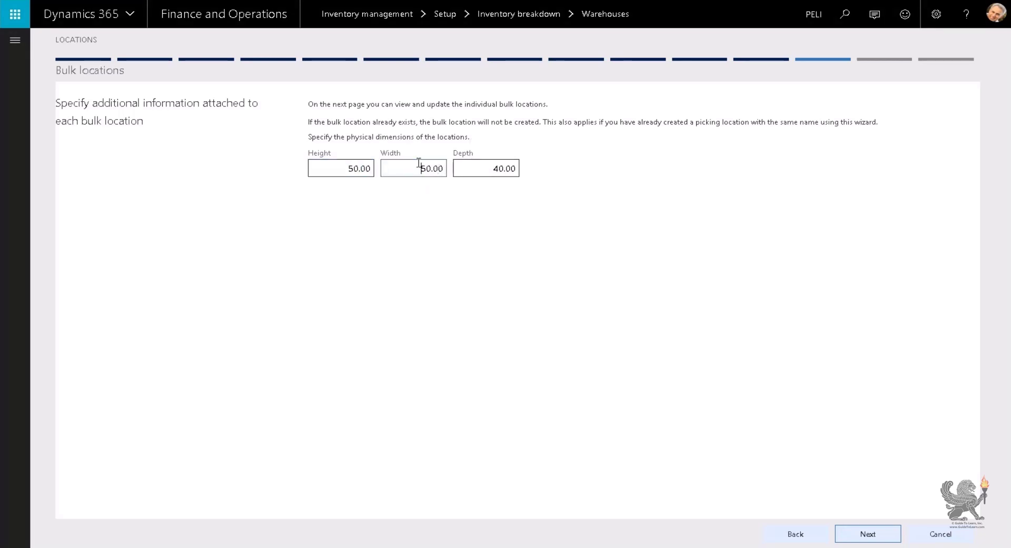
type("60")
left_click(489, 169)
type("70")
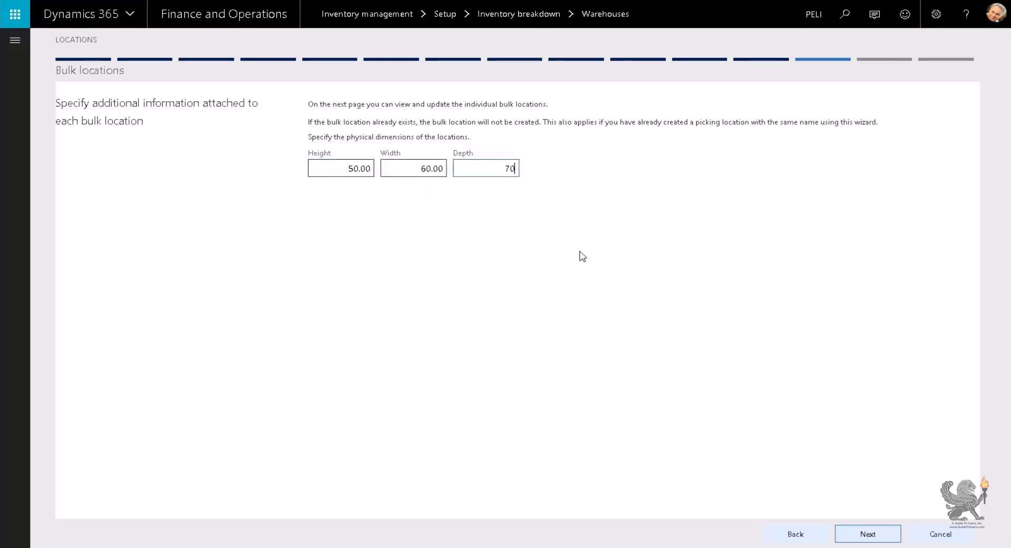
left_click(851, 532)
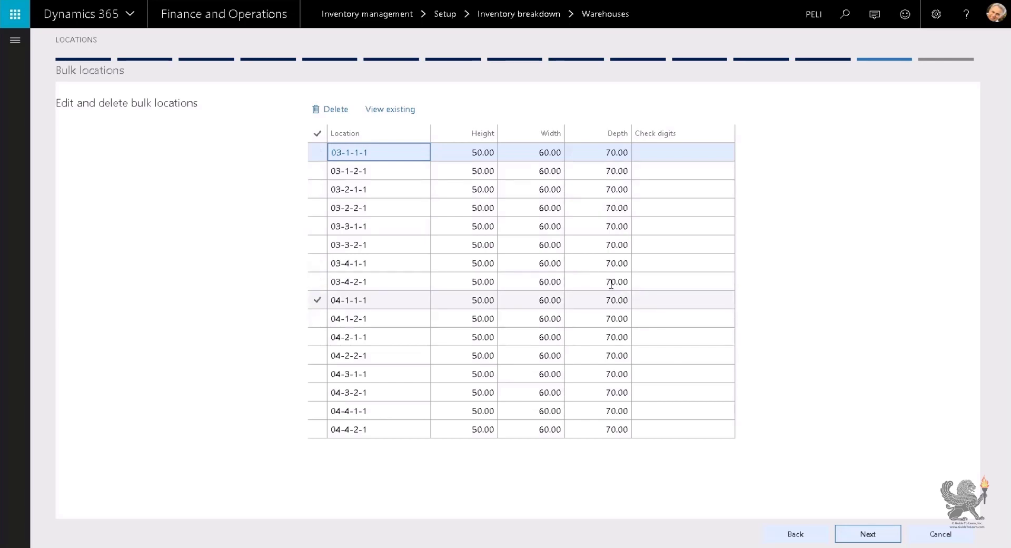
left_click(858, 533)
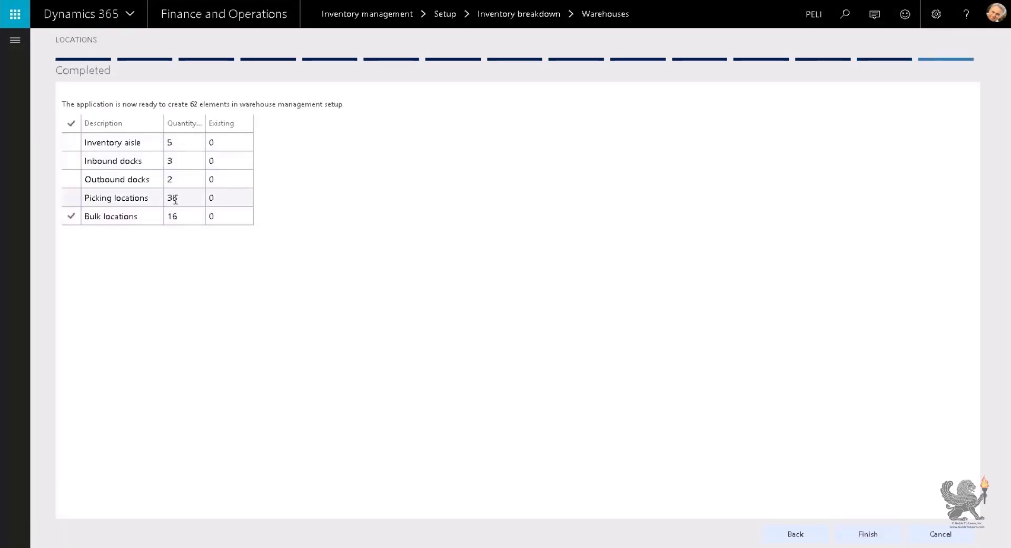
Check the quantities of aisles, docks, picking locations and bulk locations in the summary and finish the location wizard.
left_click(179, 144)
left_click(182, 162)
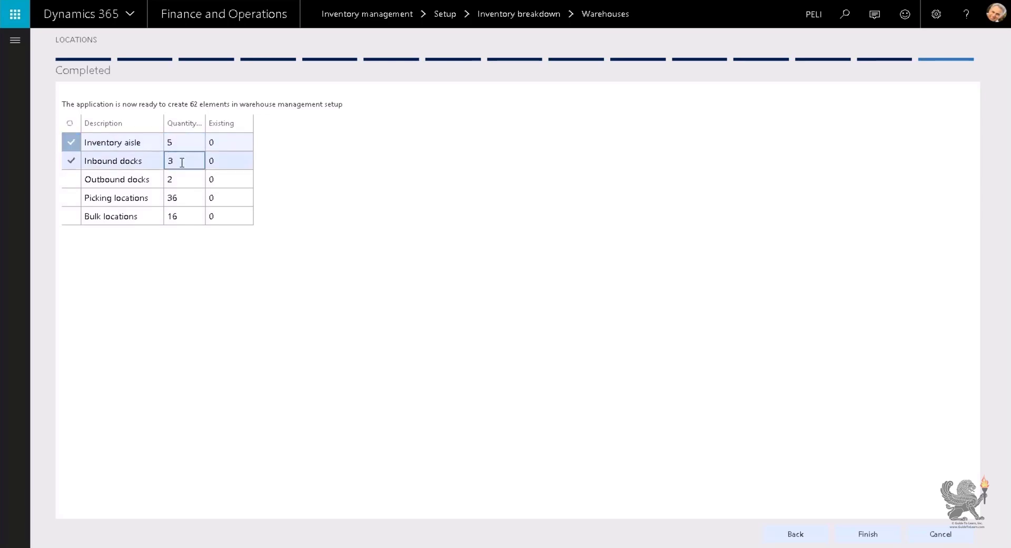
left_click(185, 177)
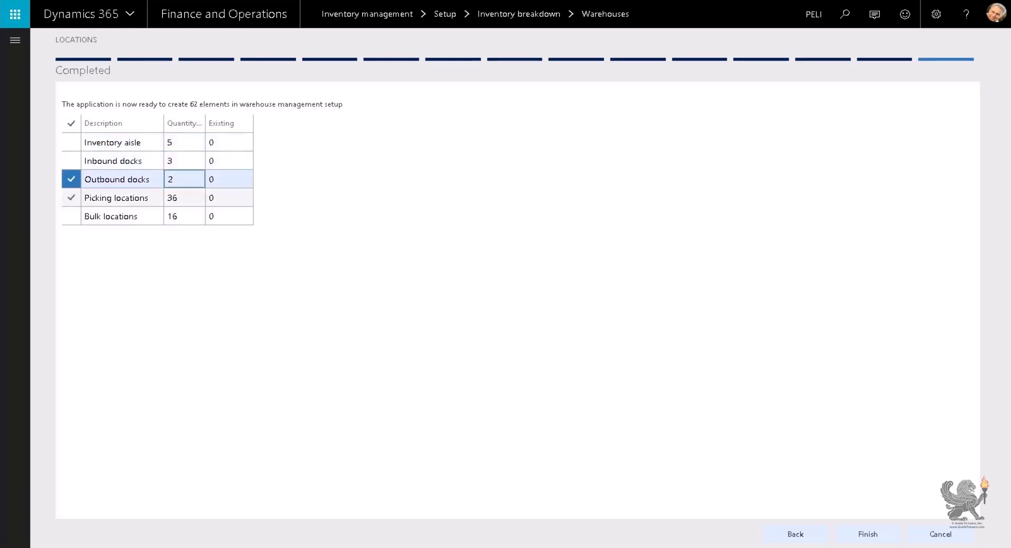
left_click(194, 198)
left_click(193, 219)
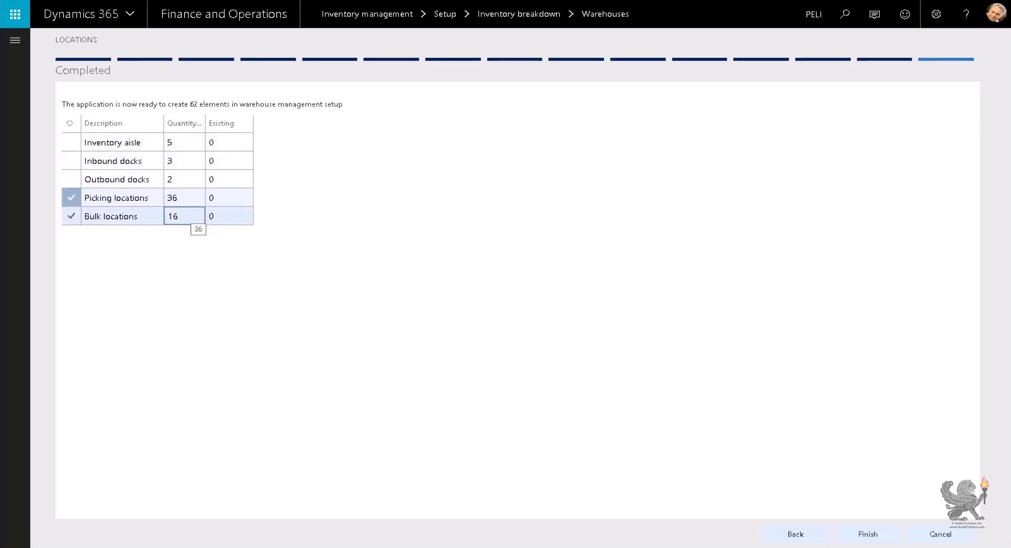
left_click(883, 536)
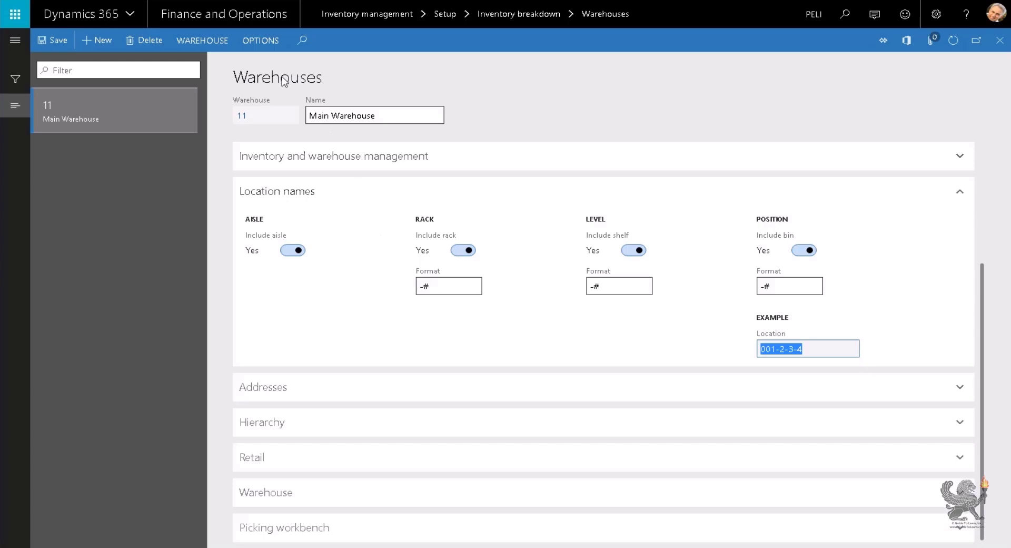
View the inventory aisles of warehouse 11 and the locations in aisle 01, and return to the warehouse record.
left_click(217, 46)
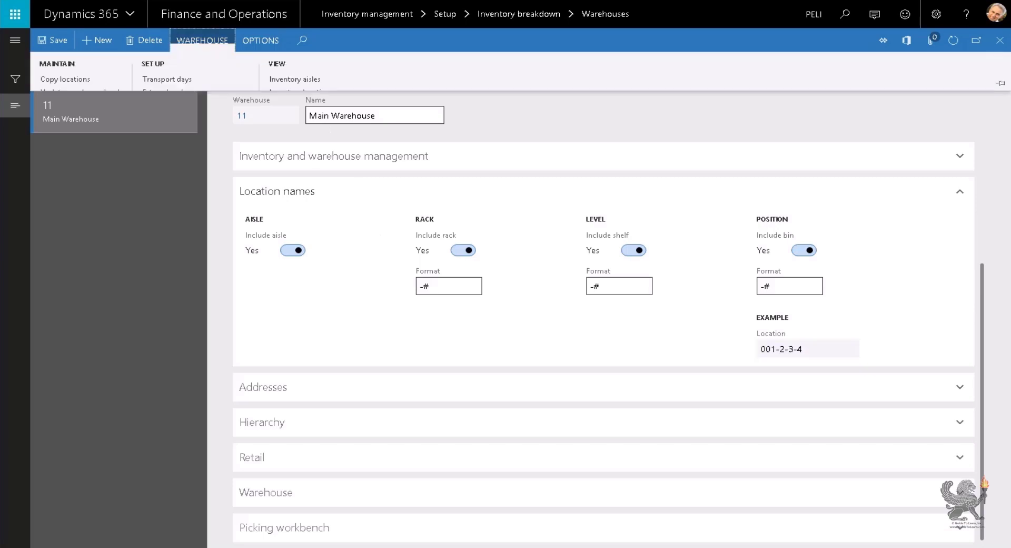
left_click(285, 82)
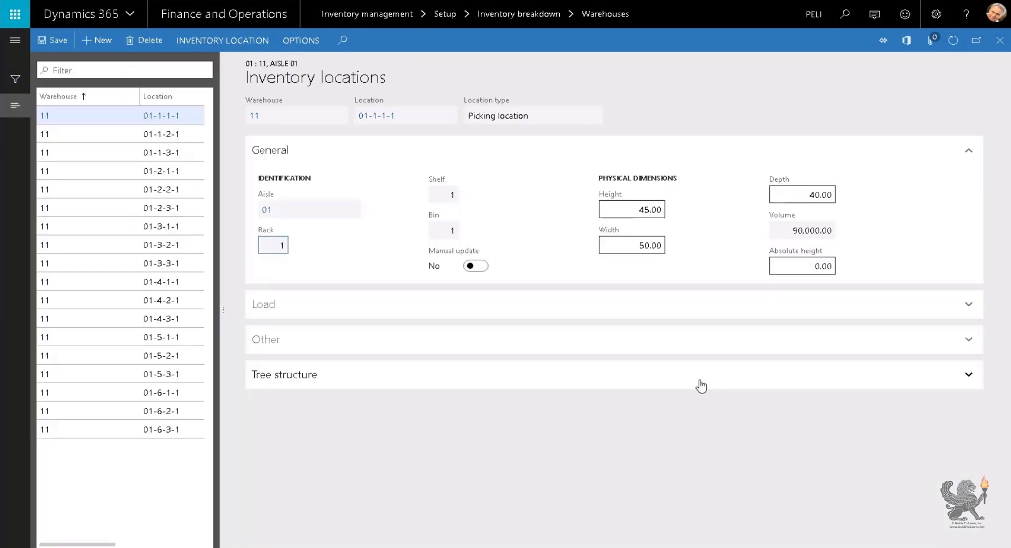
left_click(999, 40)
left_click(999, 42)
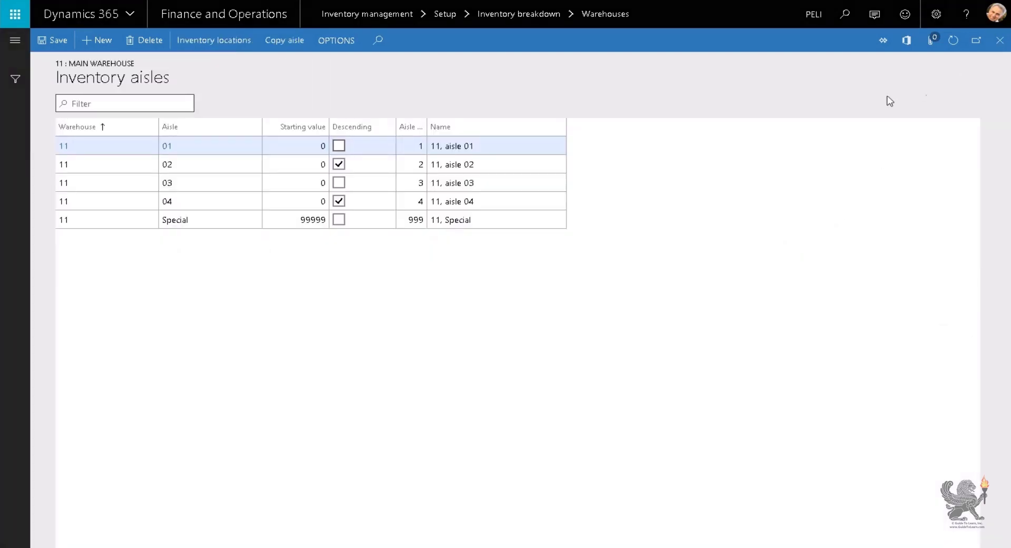
Create a new warehouse with the ID 12 and the name Q. W.
left_click(100, 40)
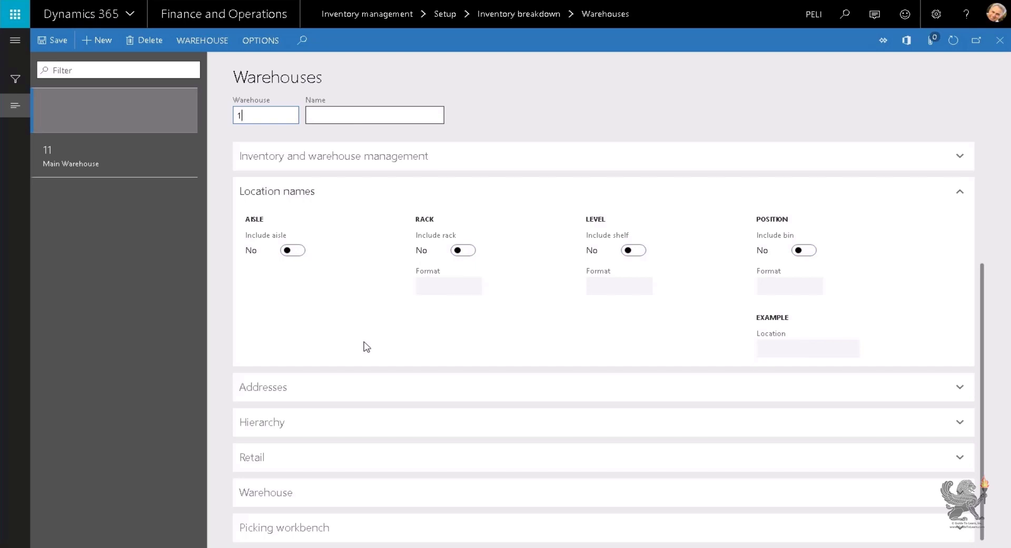
key("Tab")
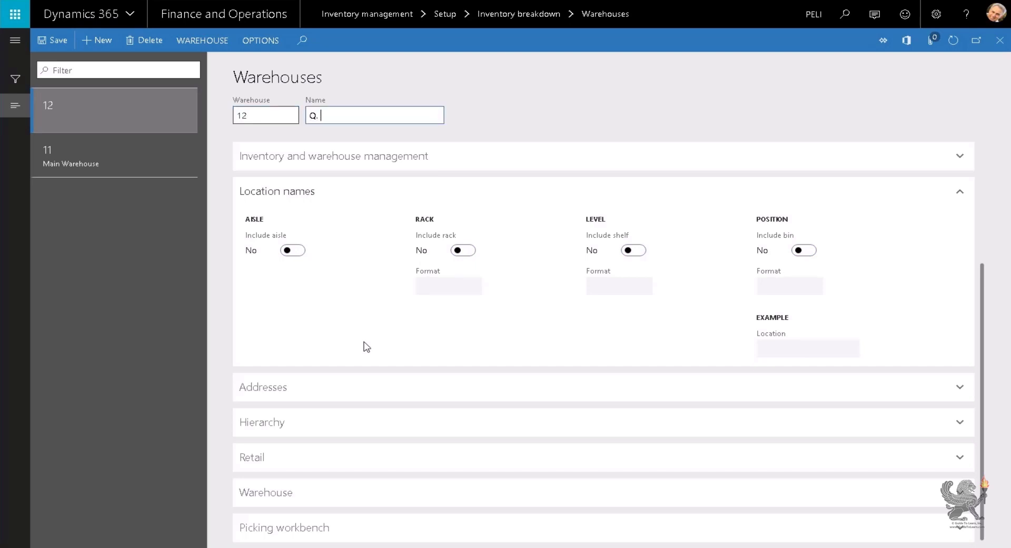
type("Q. W.")
key("Tab")
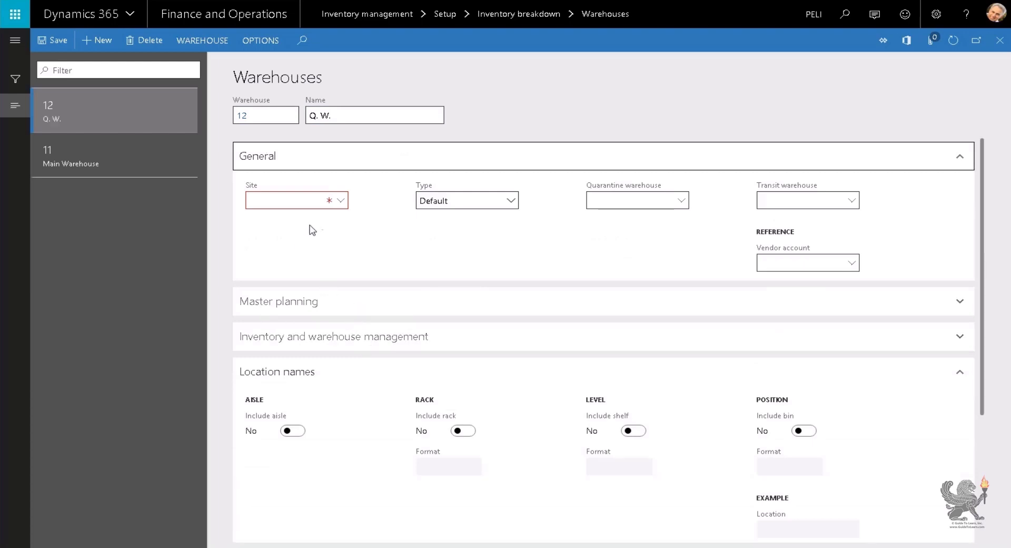
Assign warehouse 12 to site 1, Main Site, and set its type to Quarantine.
left_click(341, 201)
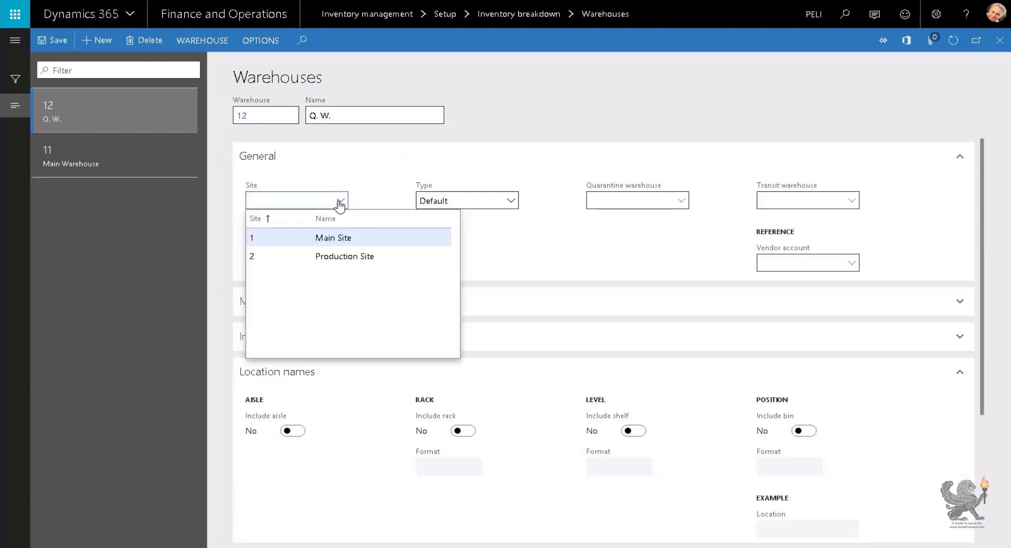
left_click(343, 247)
left_click(510, 200)
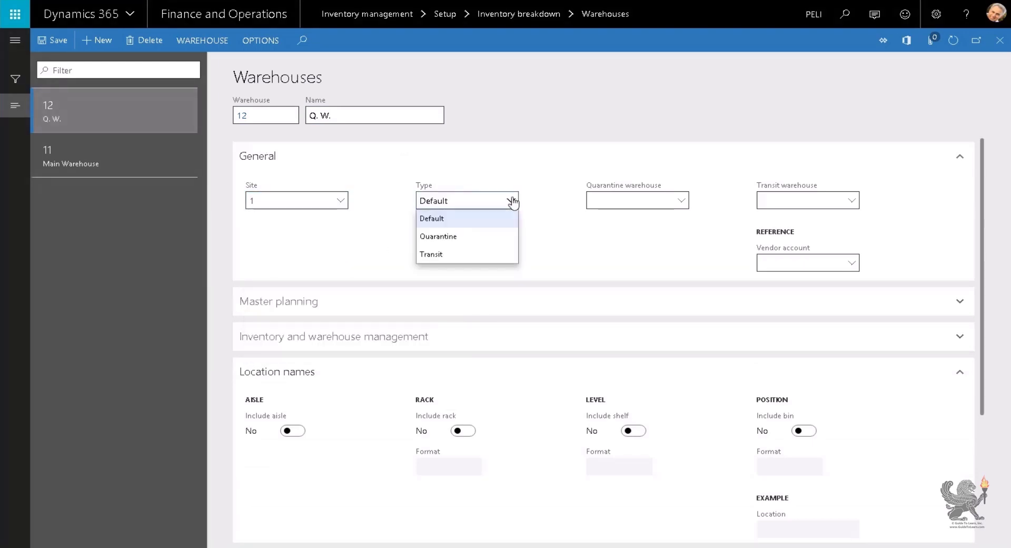
left_click(474, 237)
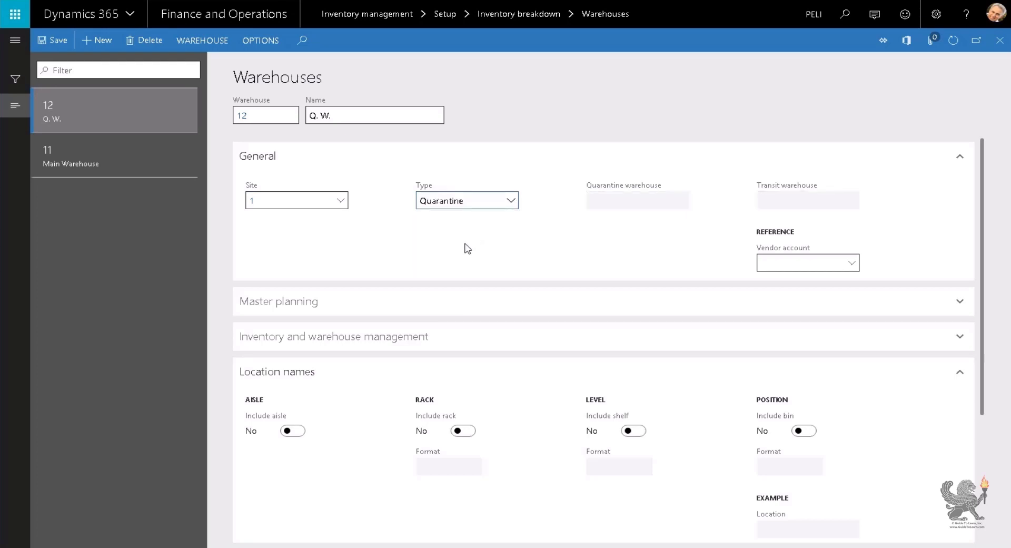
Include the aisle and the rack in warehouse 12's location names, with the rack format -#.
scroll(443, 244, "down", 2)
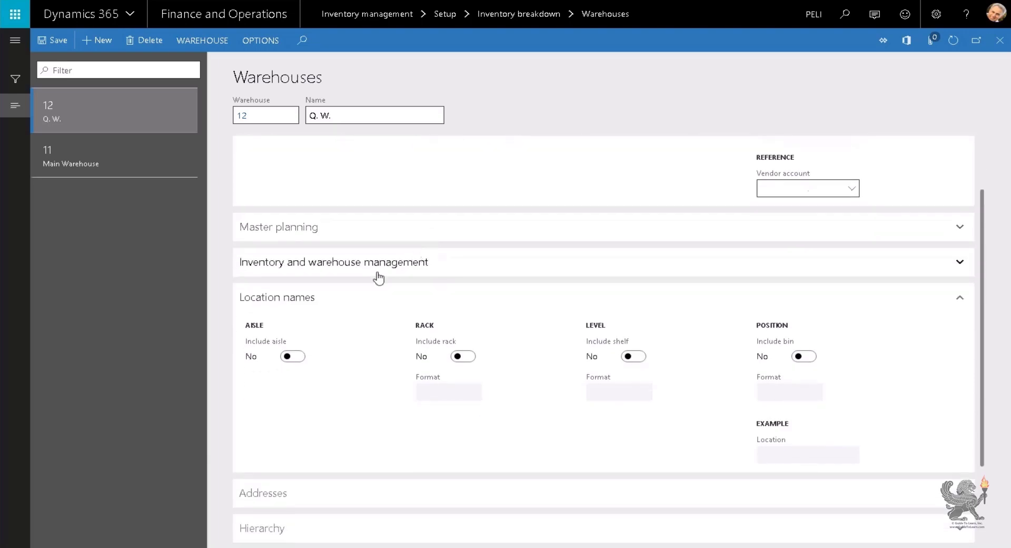
left_click(293, 358)
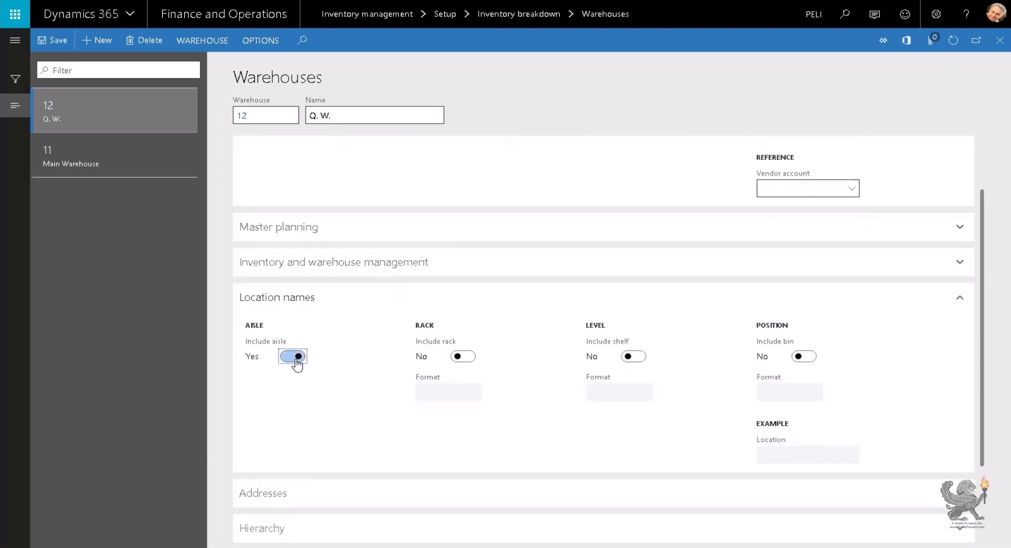
left_click(464, 357)
left_click(445, 391)
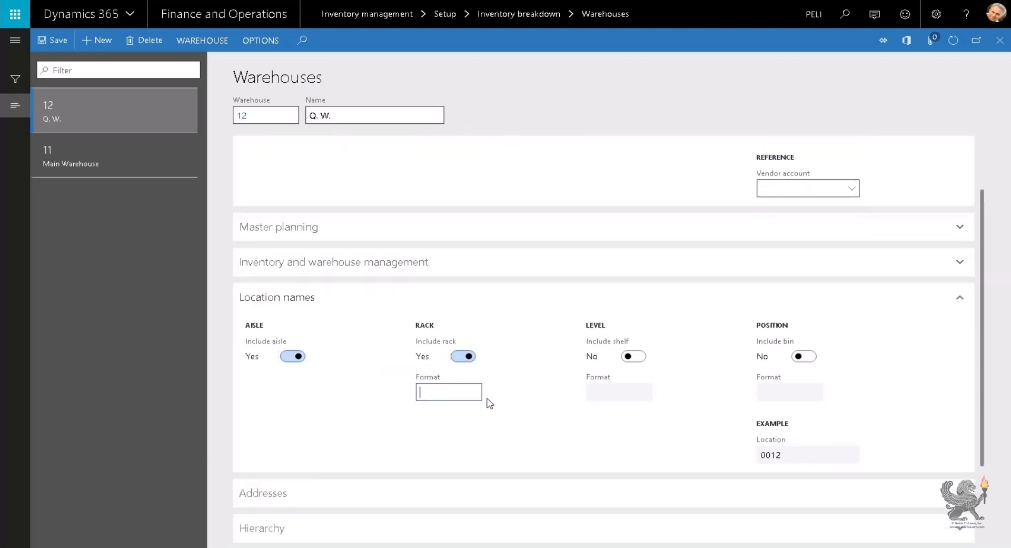
type("-#")
Include the shelf and the bin in warehouse 12's location names, each with the format -#.
left_click(633, 356)
left_click(621, 390)
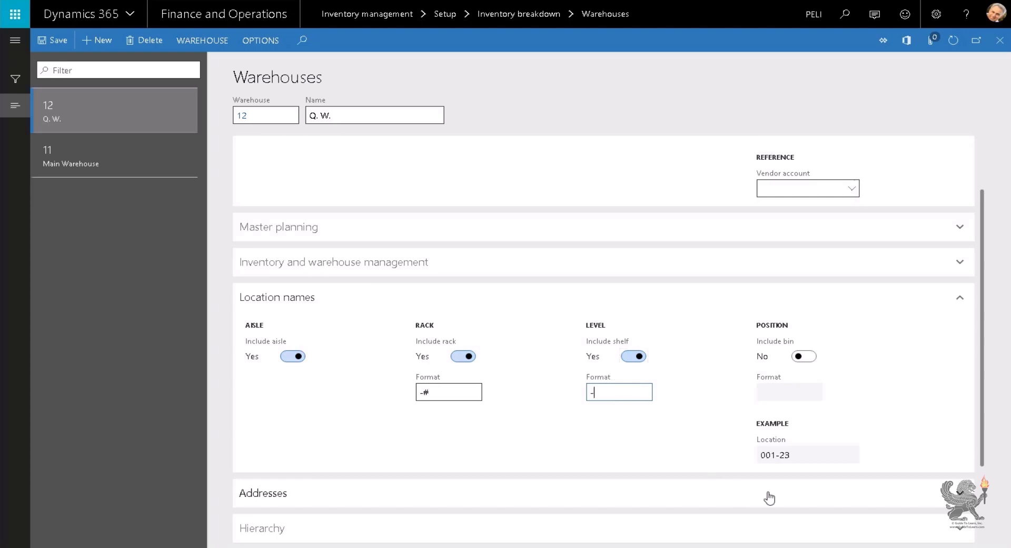
type("-#")
key("Tab")
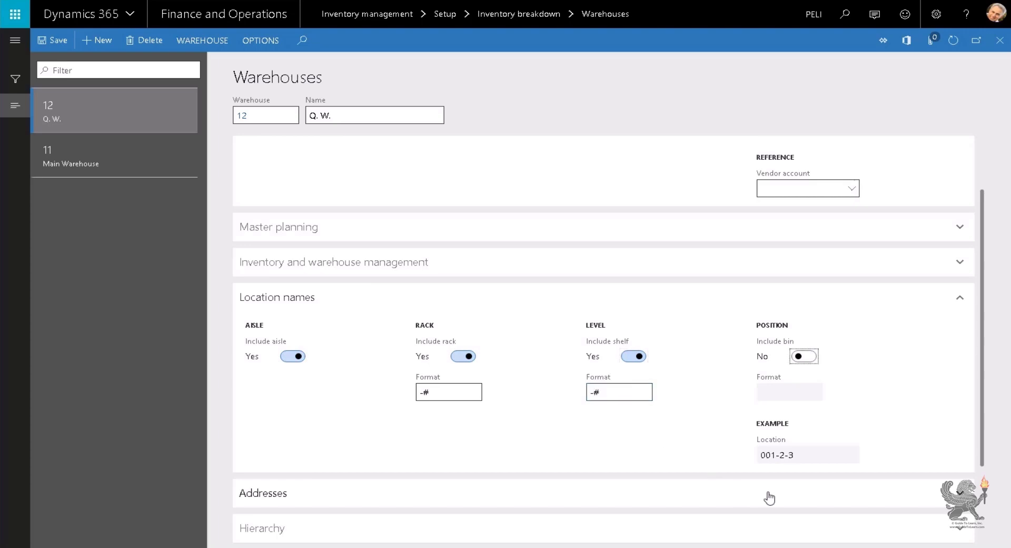
left_click(813, 356)
left_click(764, 392)
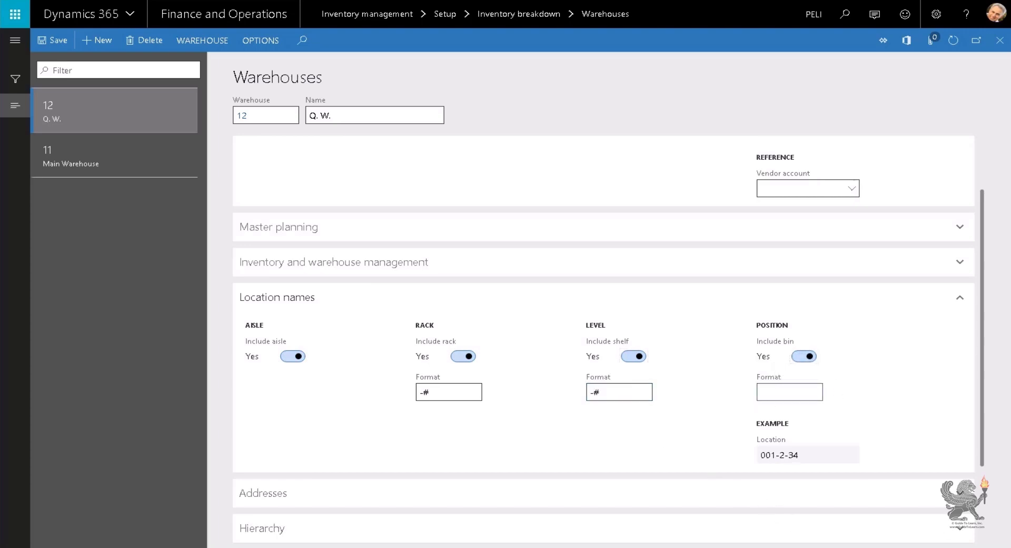
key("Tab")
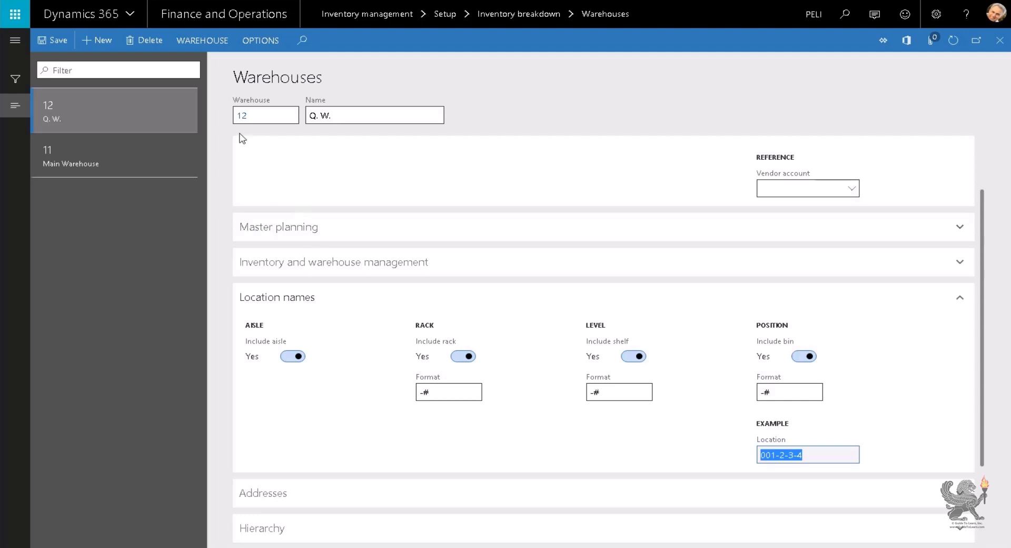
Copy the locations from warehouse 11, Main Warehouse, to warehouse 12, Q. W.
left_click(221, 40)
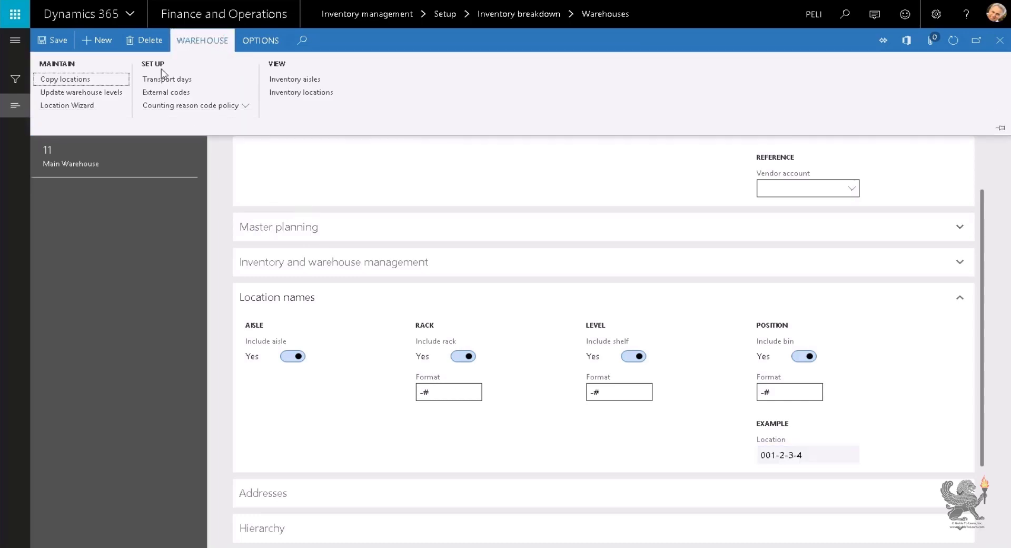
left_click(65, 79)
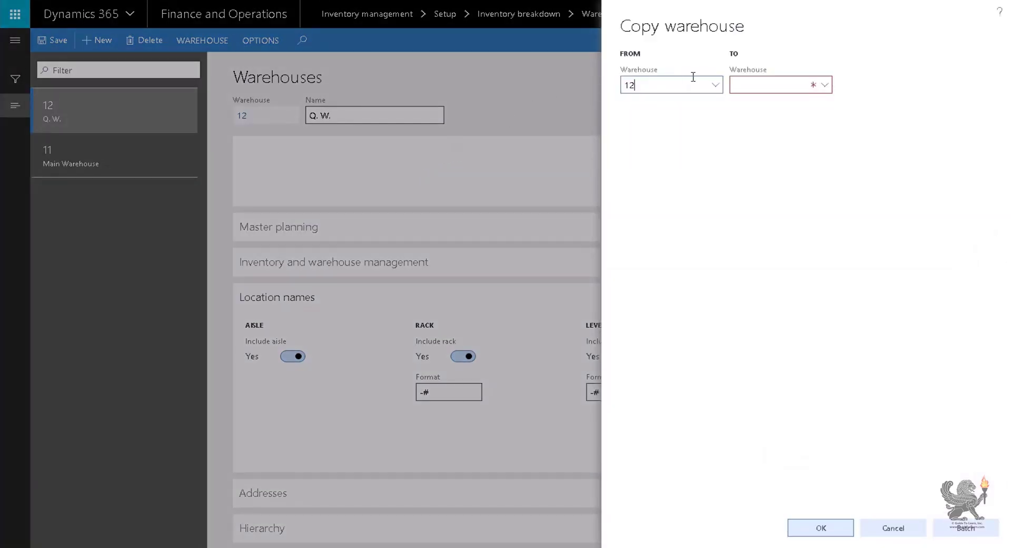
left_click(714, 85)
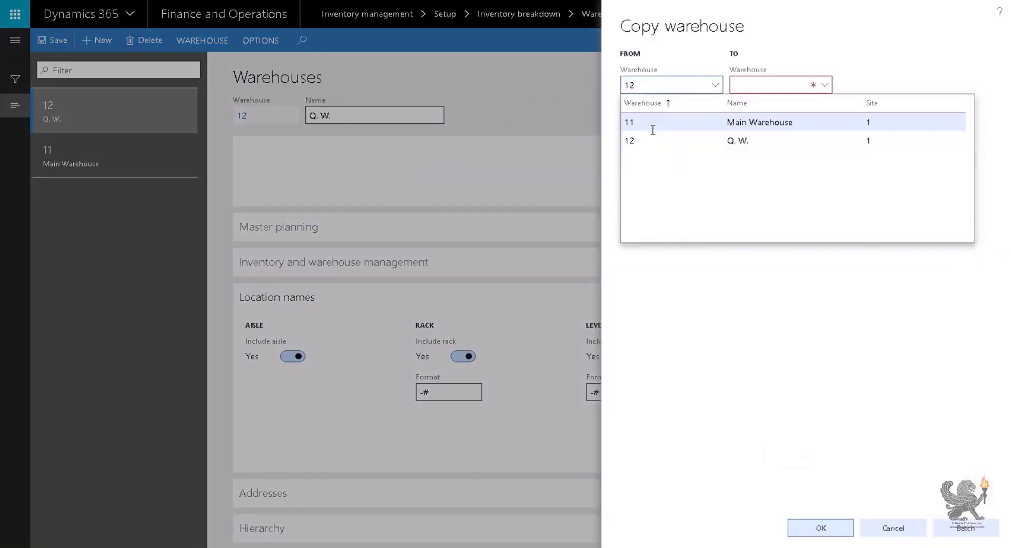
left_click(775, 123)
left_click(824, 85)
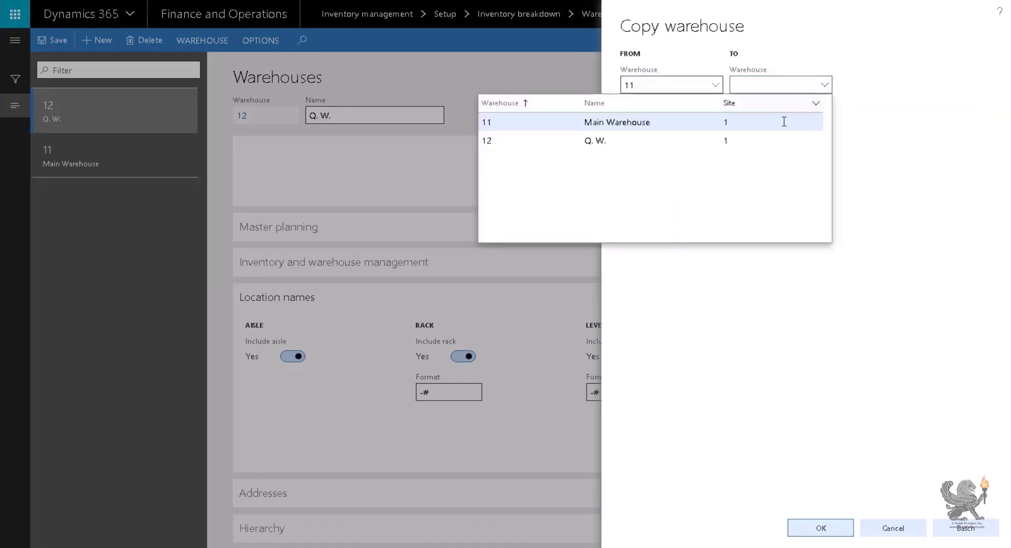
left_click(753, 139)
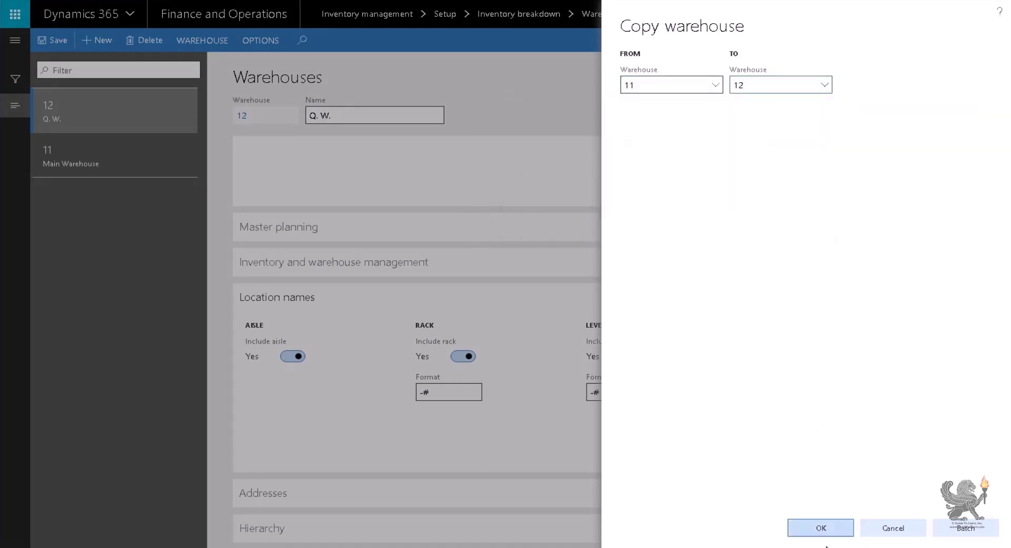
left_click(826, 528)
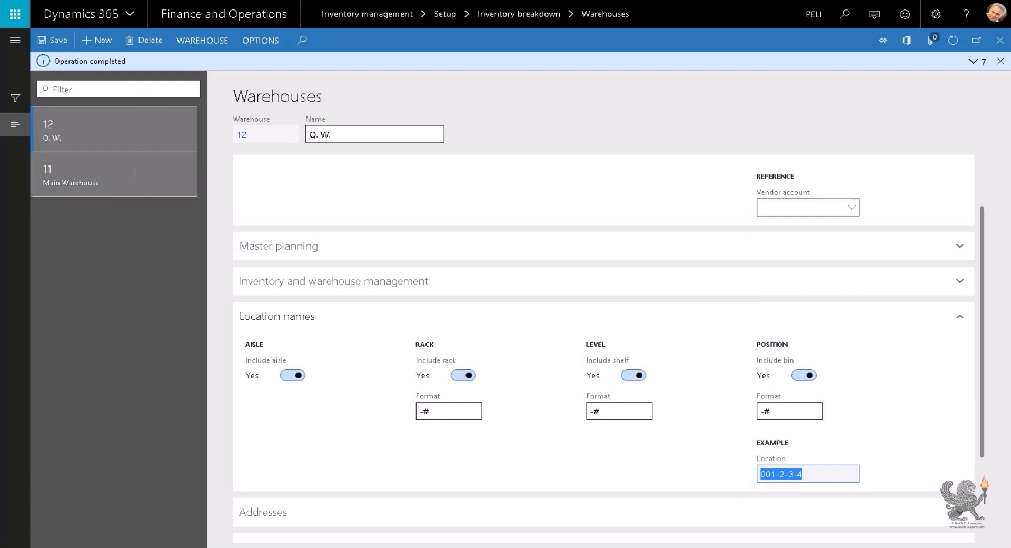
Rename warehouse 12's inventory aisles so their names run from 12, aisle 01 to 12, aisle 04, plus 12, Special.
left_click(205, 42)
left_click(308, 80)
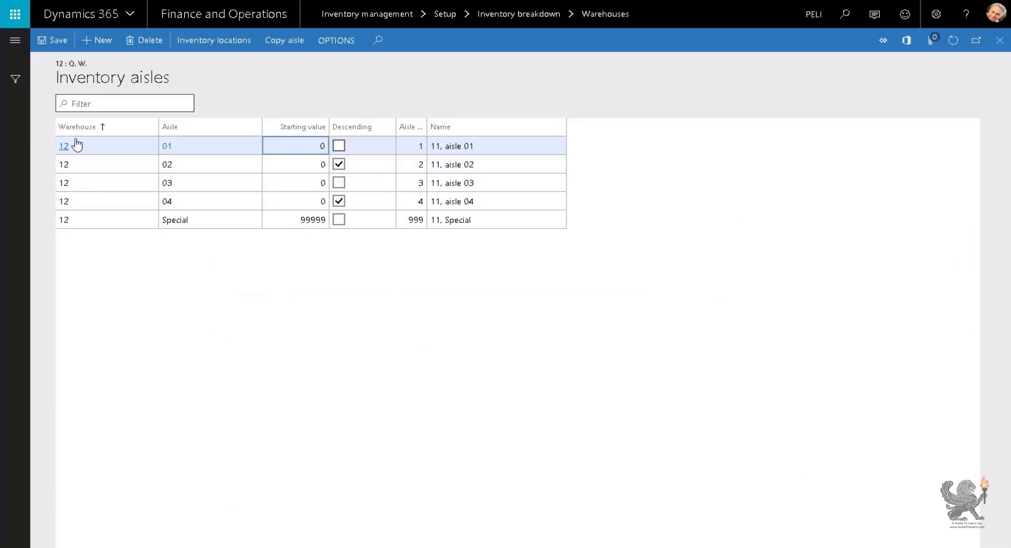
left_click(443, 146)
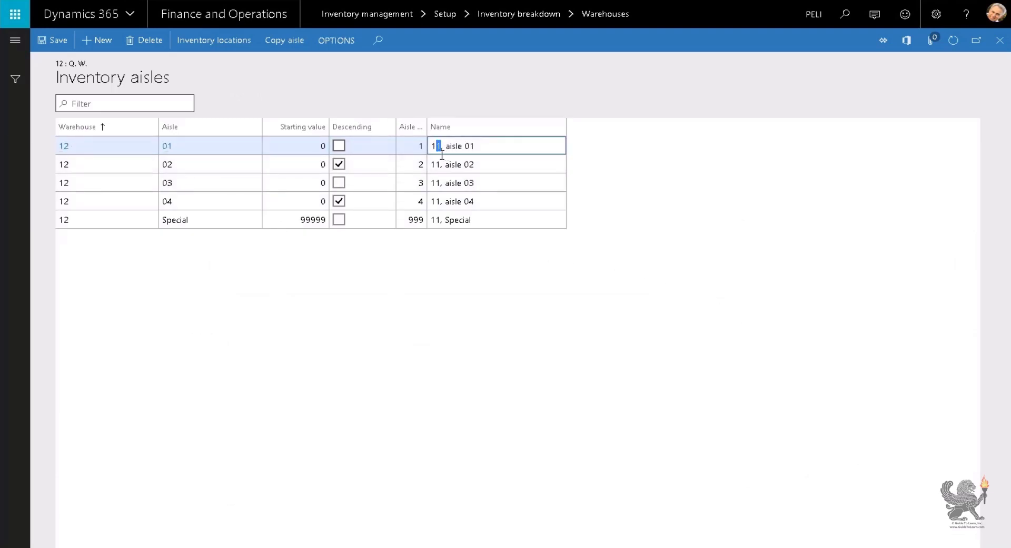
left_click(440, 165)
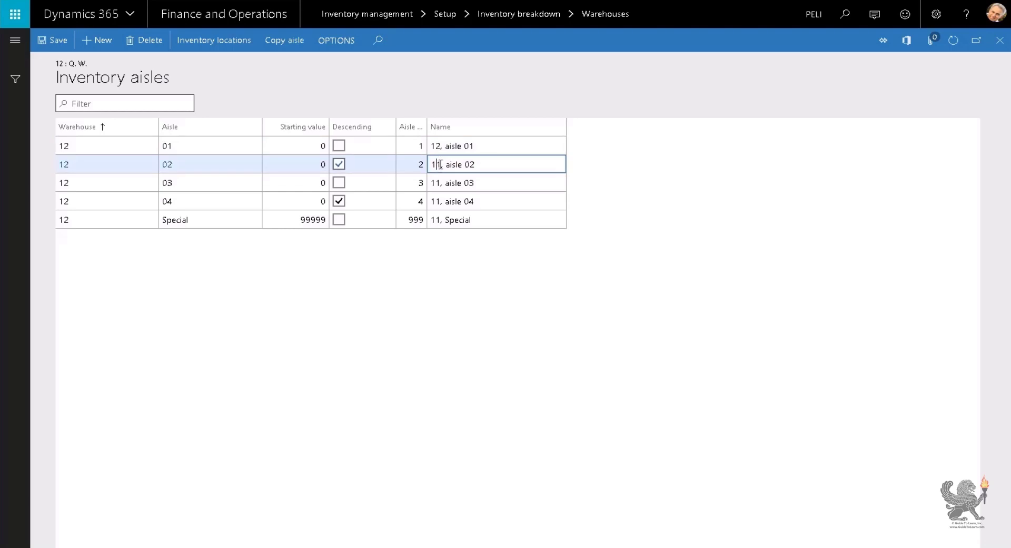
type("2")
left_click(441, 183)
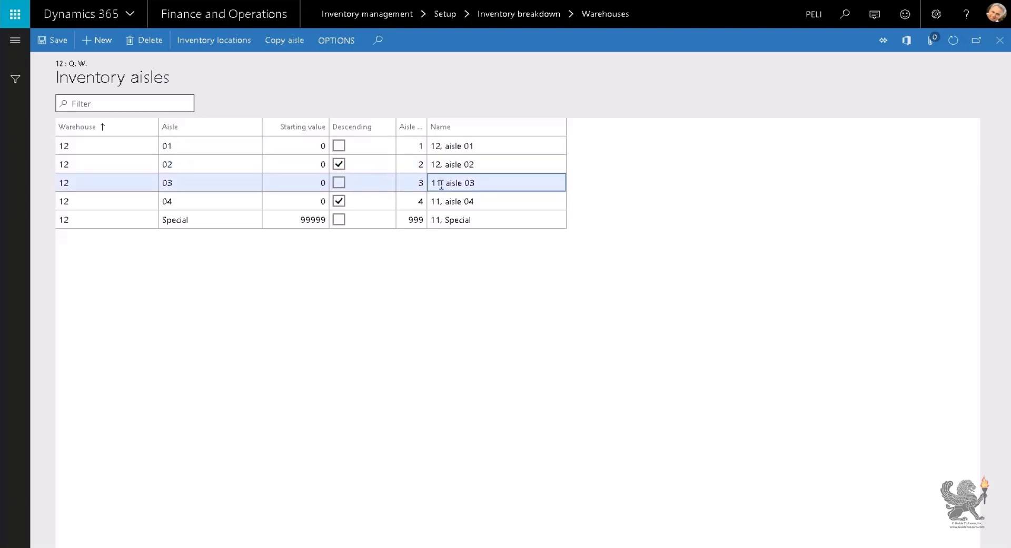
key("BackSpace")
type("2")
left_click(440, 201)
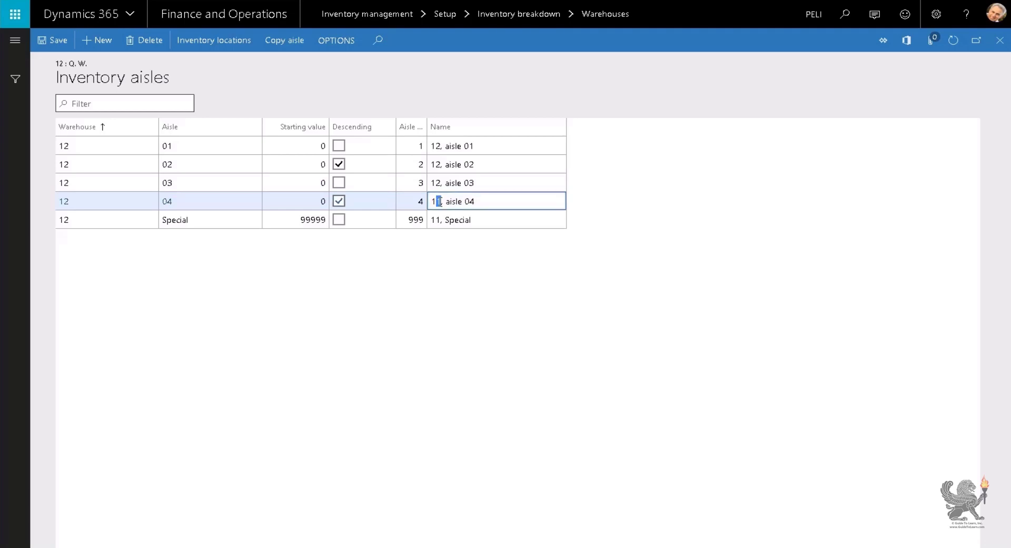
type("2")
left_click(440, 220)
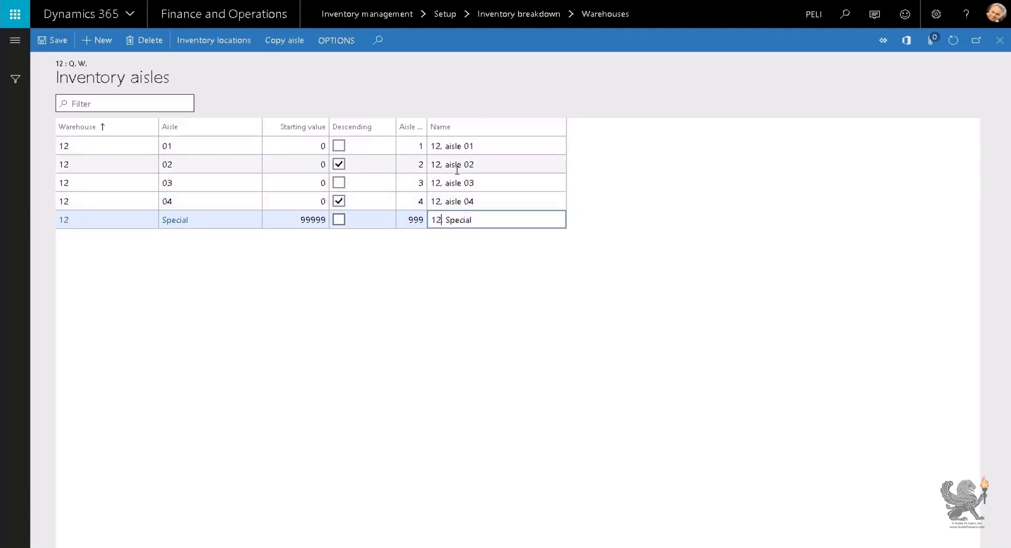
type(",")
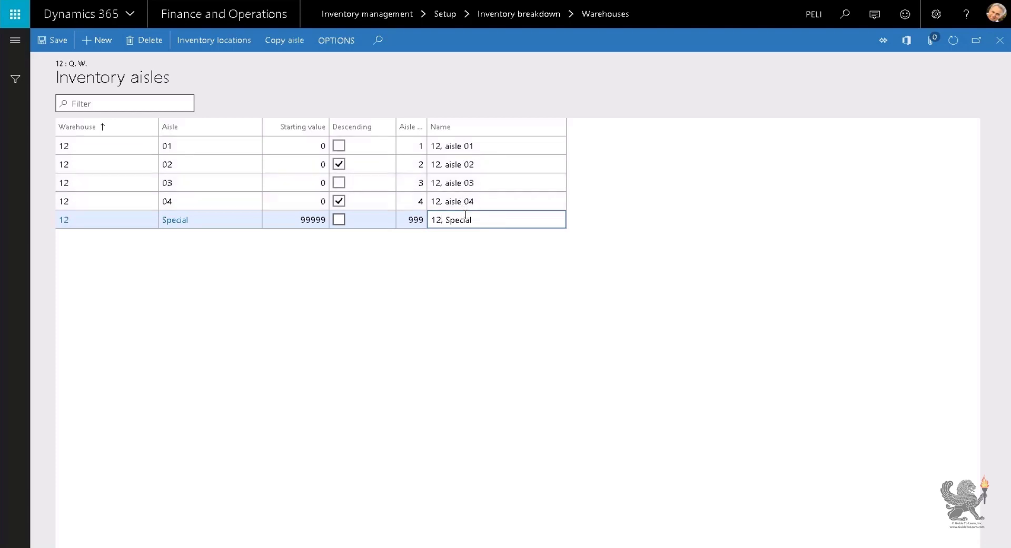
left_click(1000, 40)
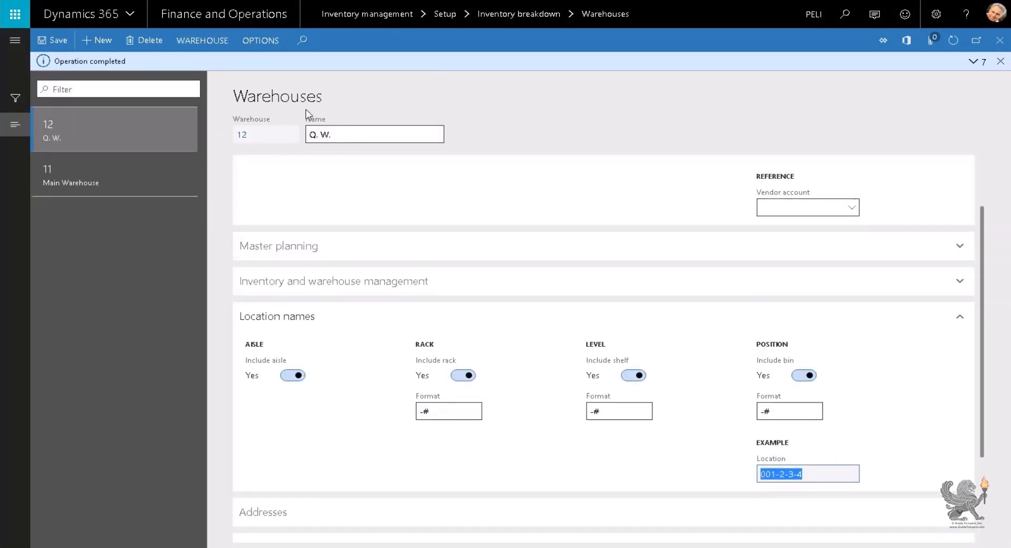
Review the inventory locations of warehouse 12 and return to the warehouse list.
left_click(221, 41)
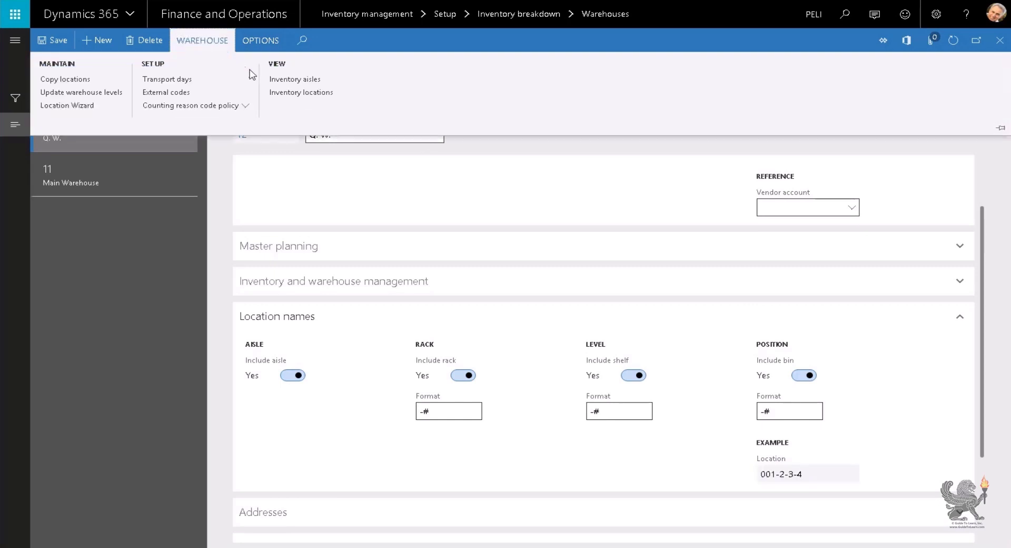
left_click(277, 93)
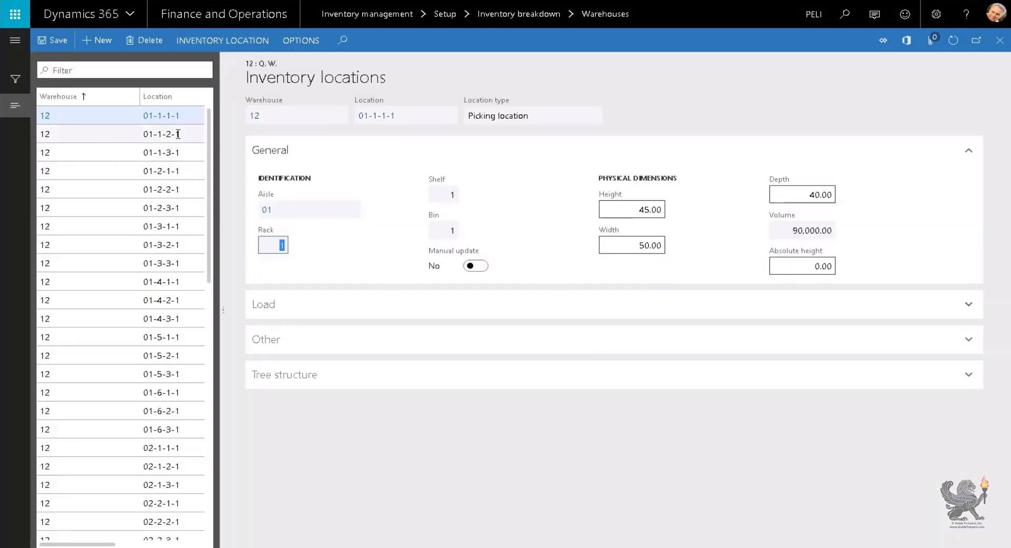
left_click(1000, 40)
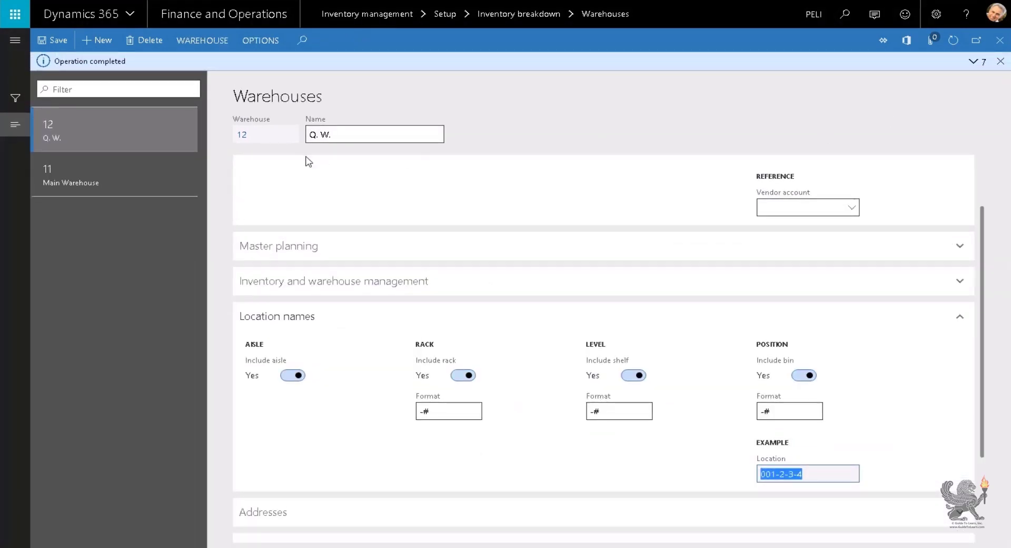
Create a new warehouse with the ID 21 and the name Production Warehouse.
left_click(103, 40)
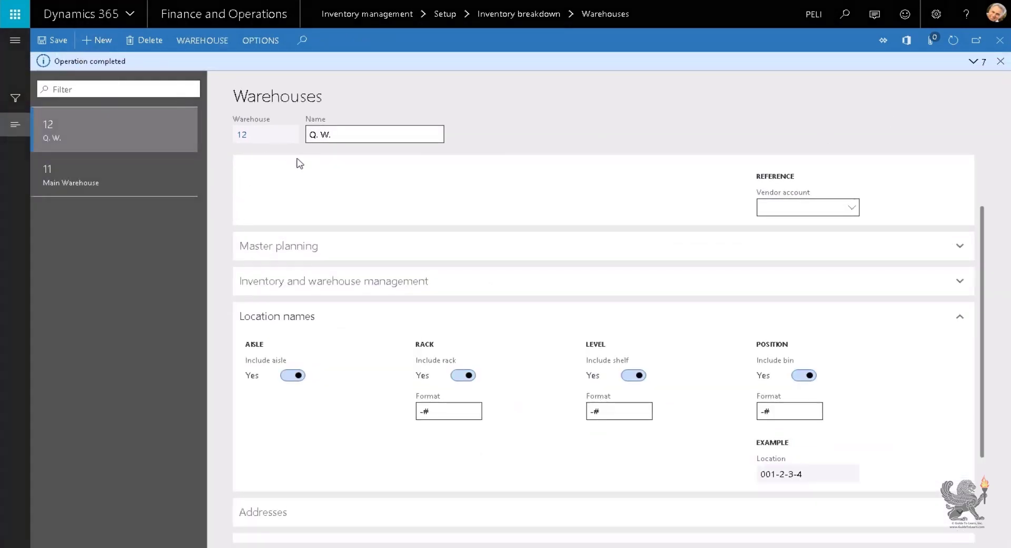
type("21")
key("Tab")
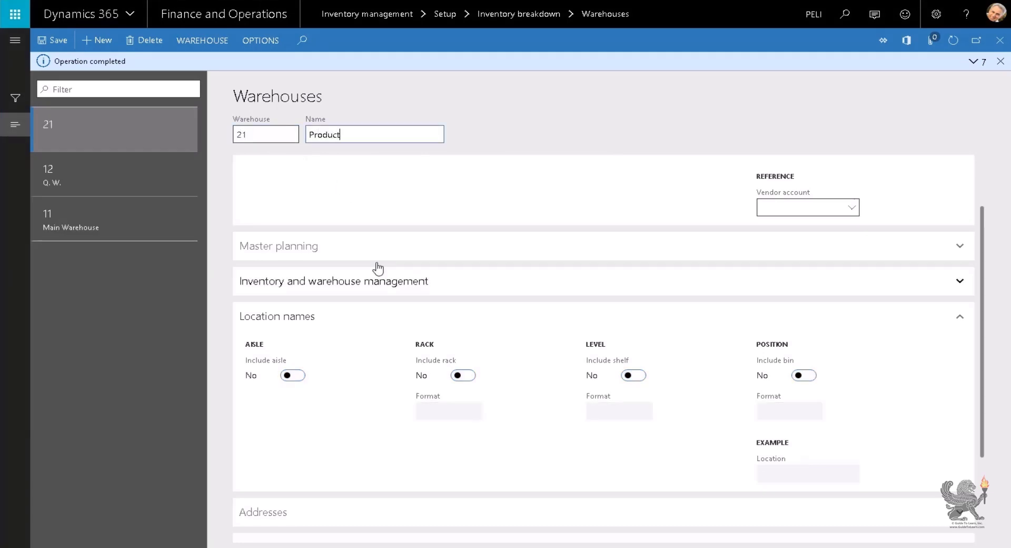
type("Production Warehouse")
key("Tab")
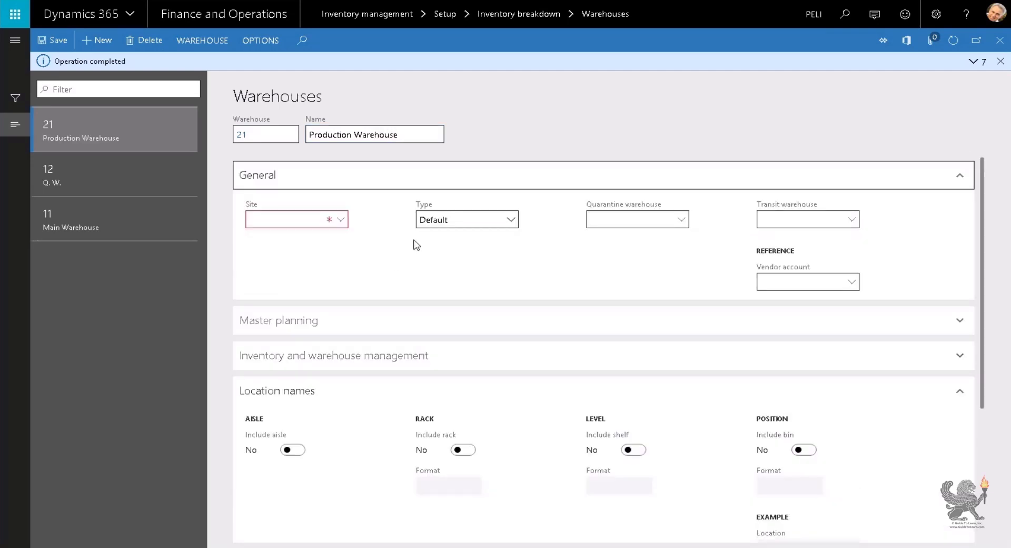
Assign warehouse 21 to site 2, Production Site, and check which quarantine warehouses it can use.
left_click(340, 223)
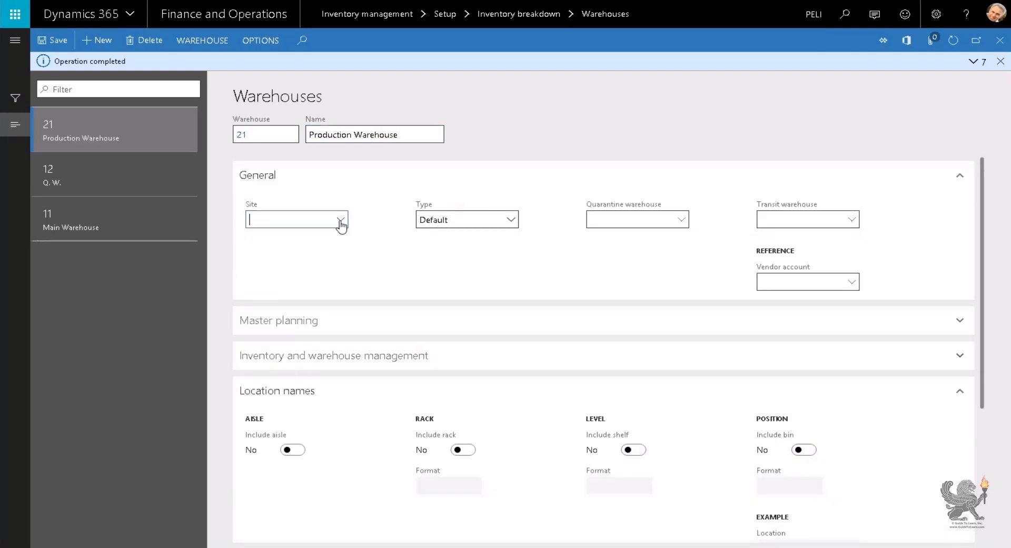
left_click(340, 222)
left_click(300, 273)
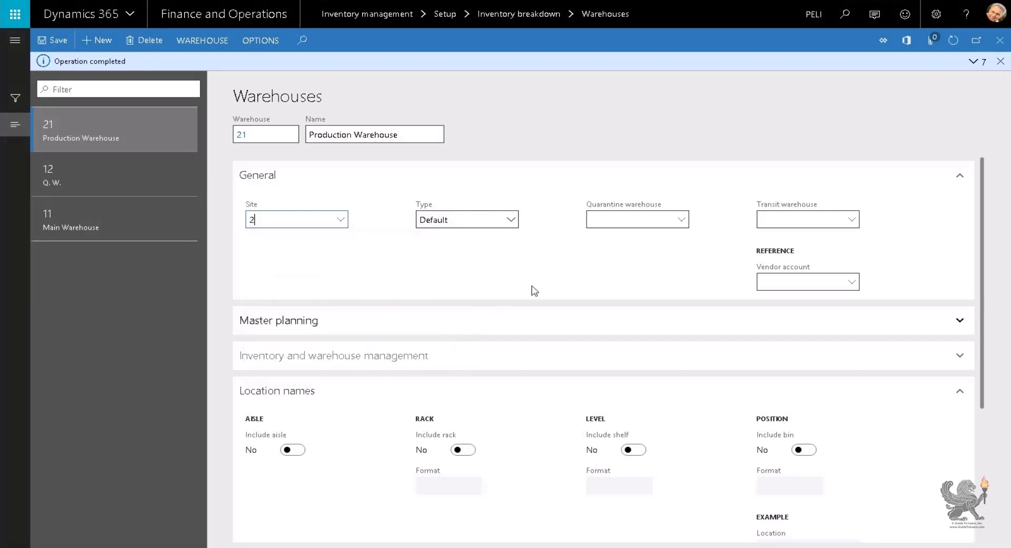
left_click(682, 222)
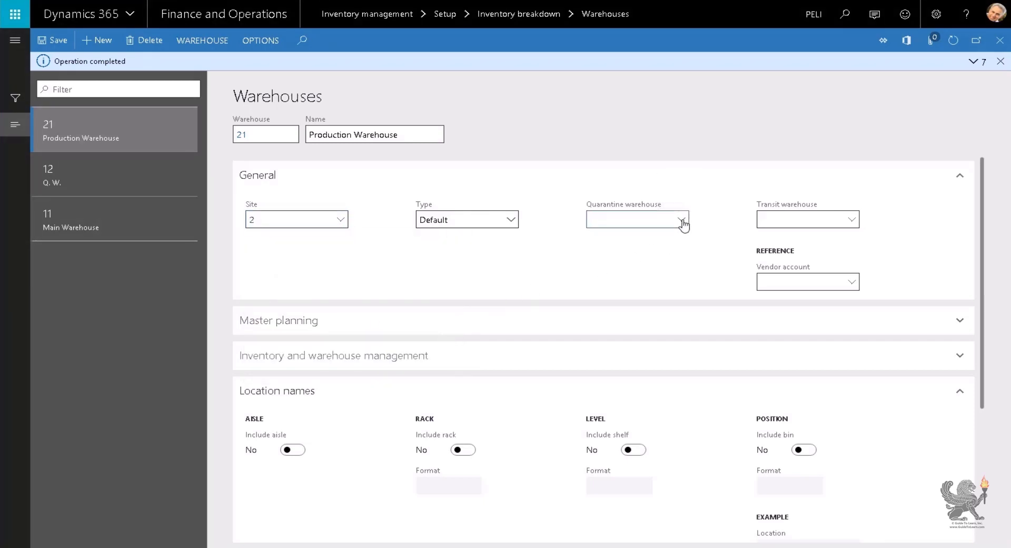
left_click(681, 221)
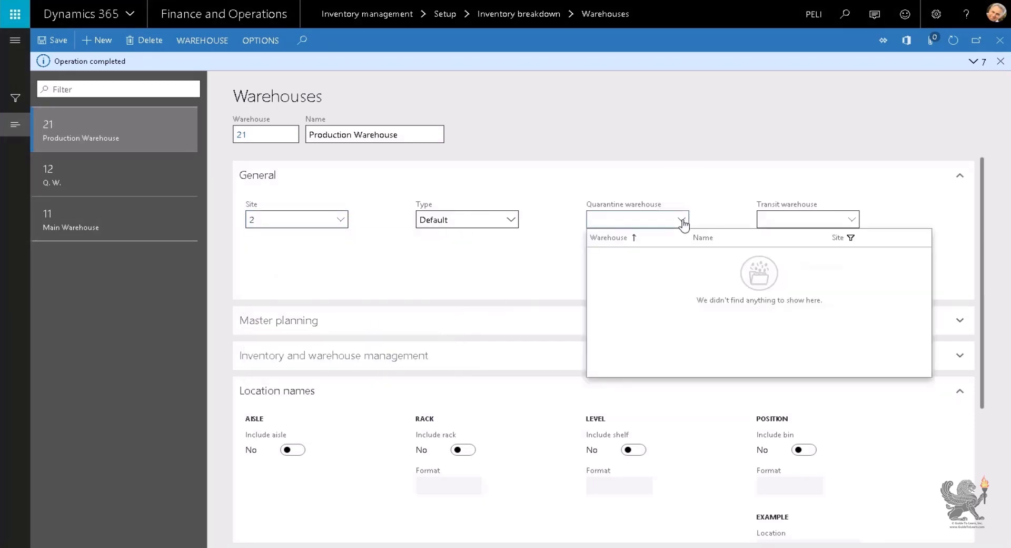
left_click(682, 222)
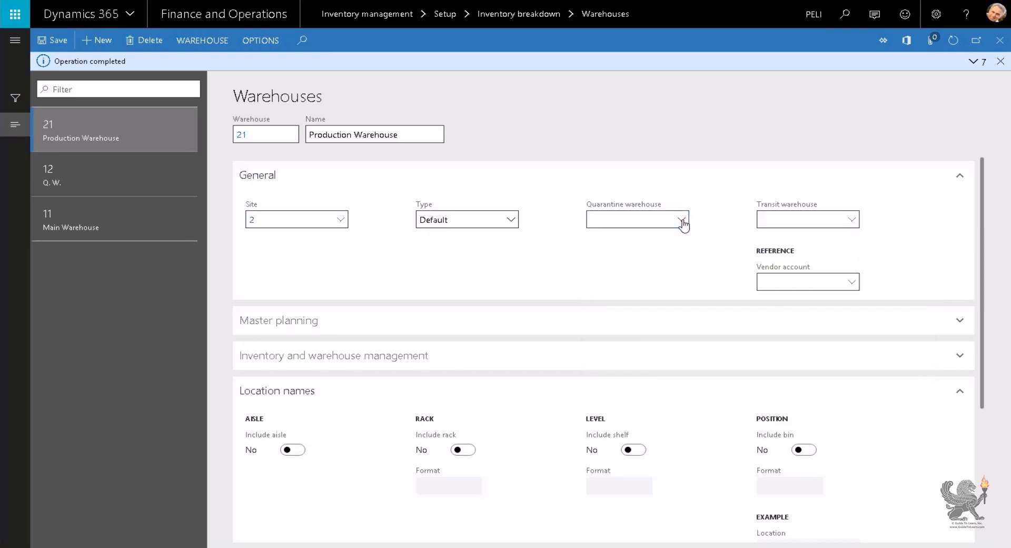
Compare the quarantine warehouses offered for site 1, Main Site, with those for site 2, leaving warehouse 21 on site 2.
left_click(341, 219)
left_click(328, 256)
left_click(682, 220)
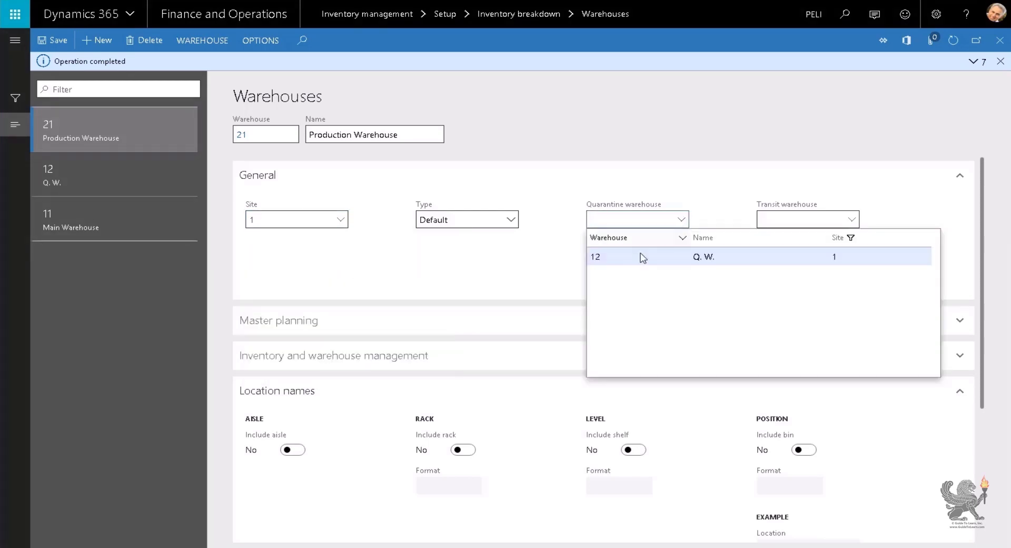
left_click(340, 219)
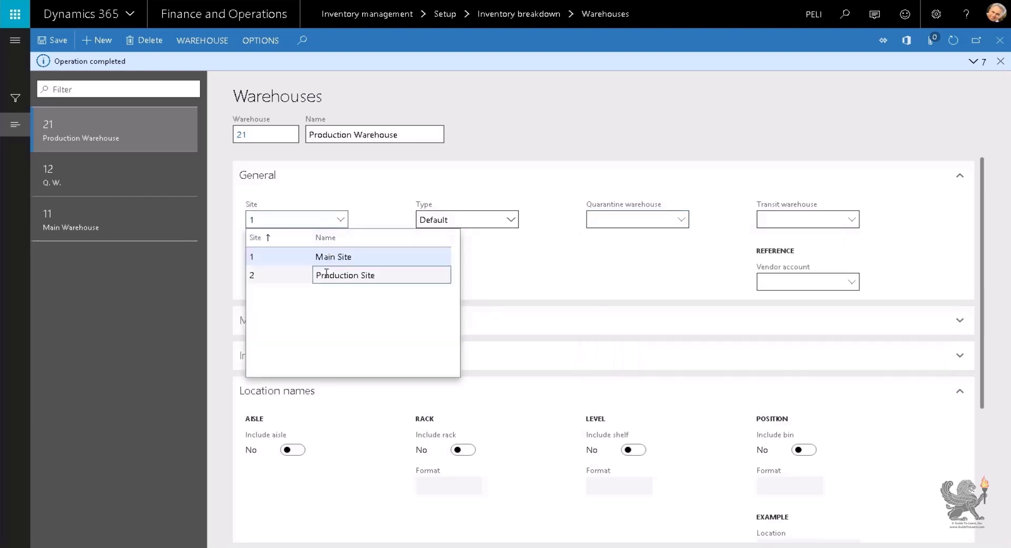
left_click(329, 275)
left_click(621, 217)
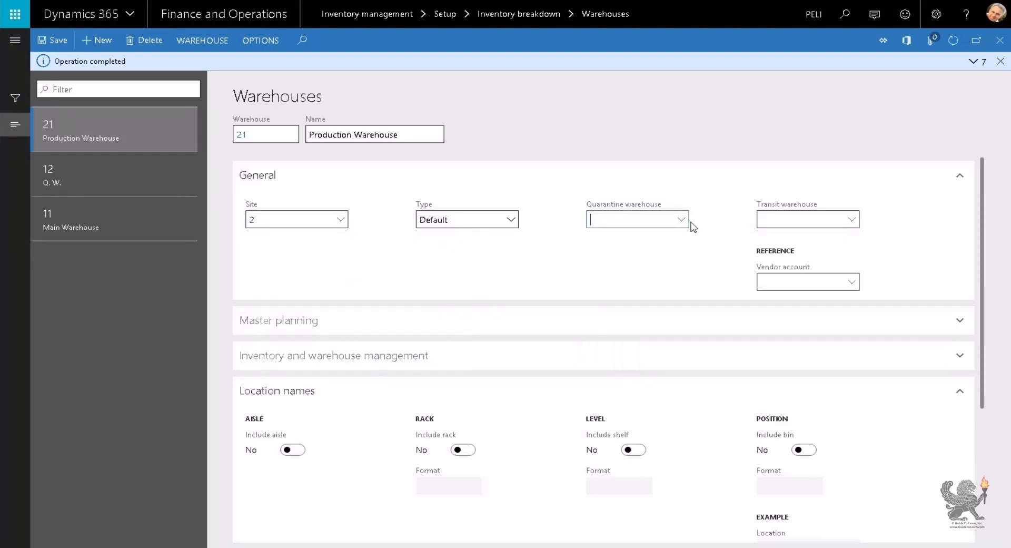
left_click(683, 220)
Change warehouse 21's ID to 13 and its name to Transit Warehouse (Logical).
left_click(281, 140)
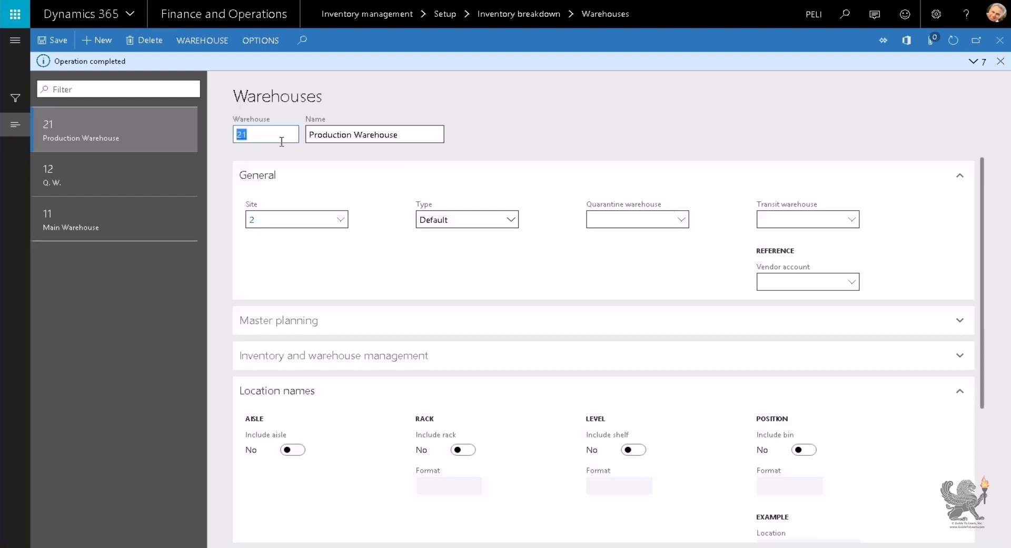
type("13")
key("Tab")
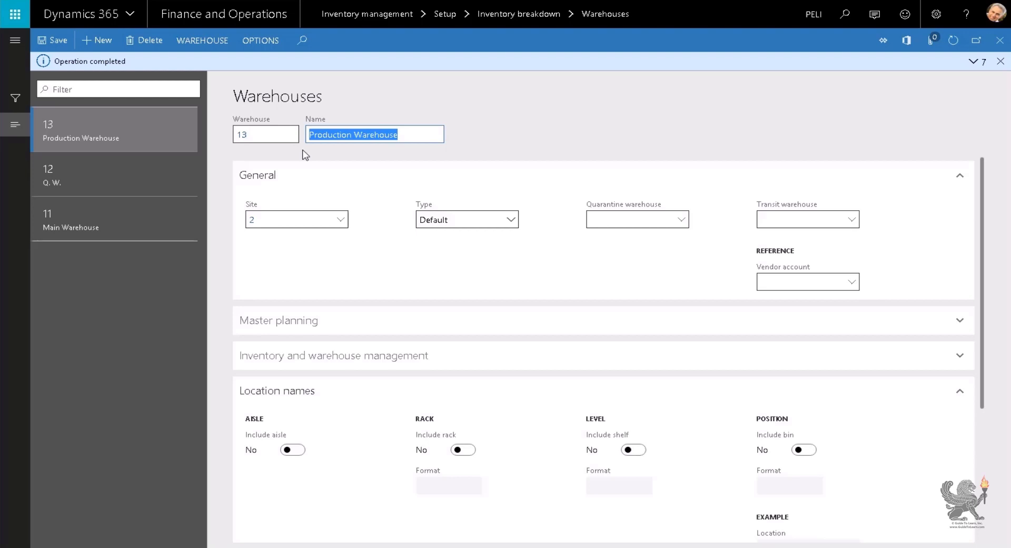
type("Transi")
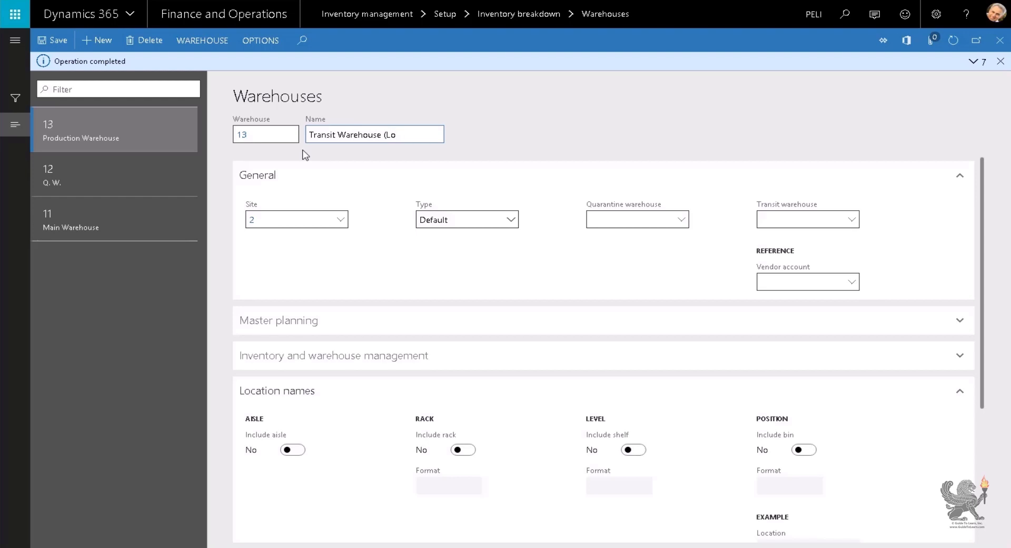
key("Tab")
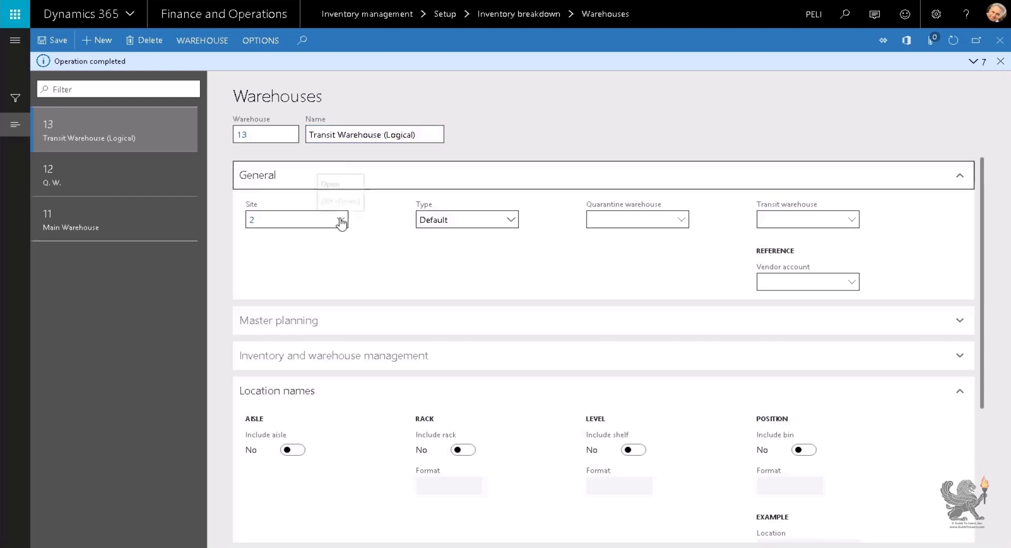
Change the ID of Transit Warehouse (Logical) to 23, keep it on site 2, and set its type to Transit.
left_click(247, 138)
type("23")
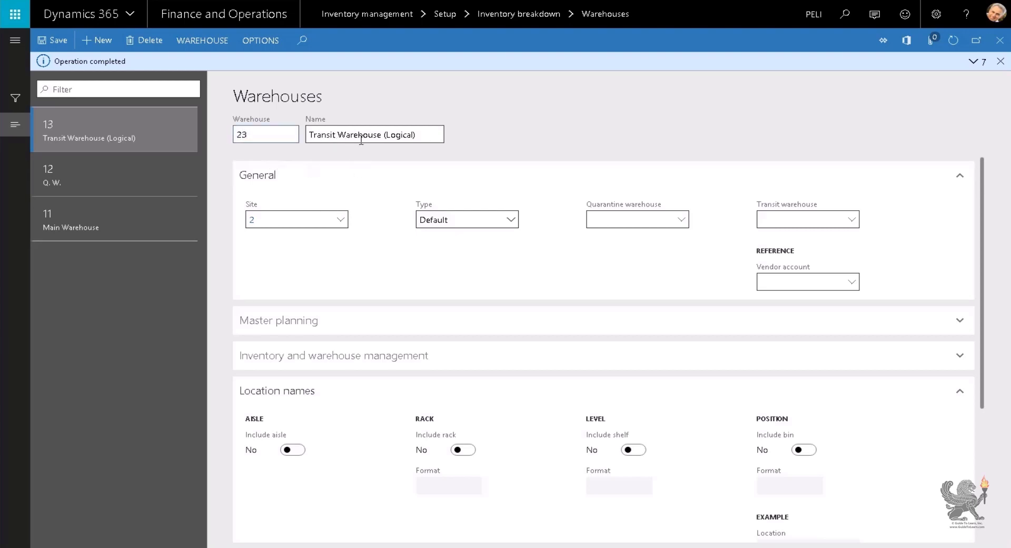
key("Tab")
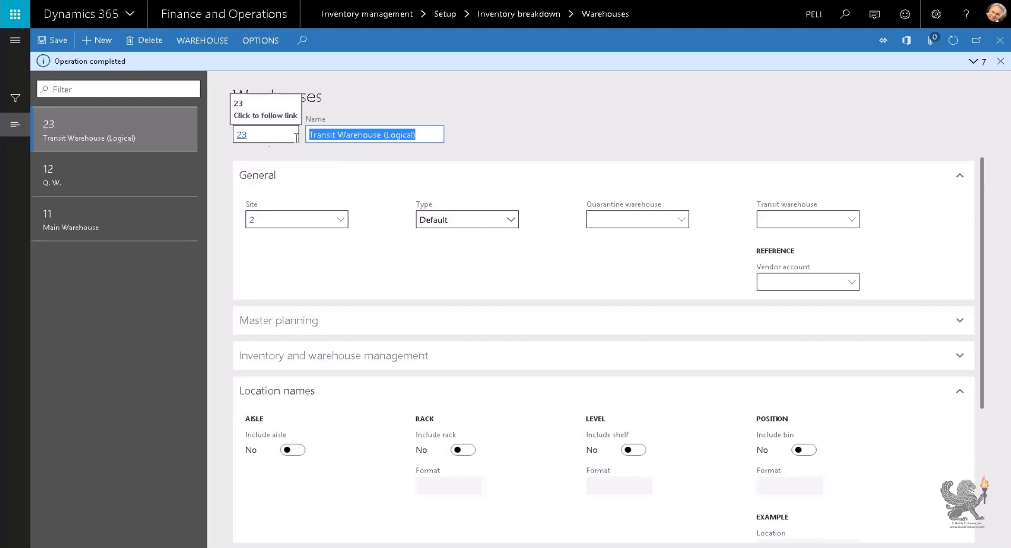
left_click(340, 219)
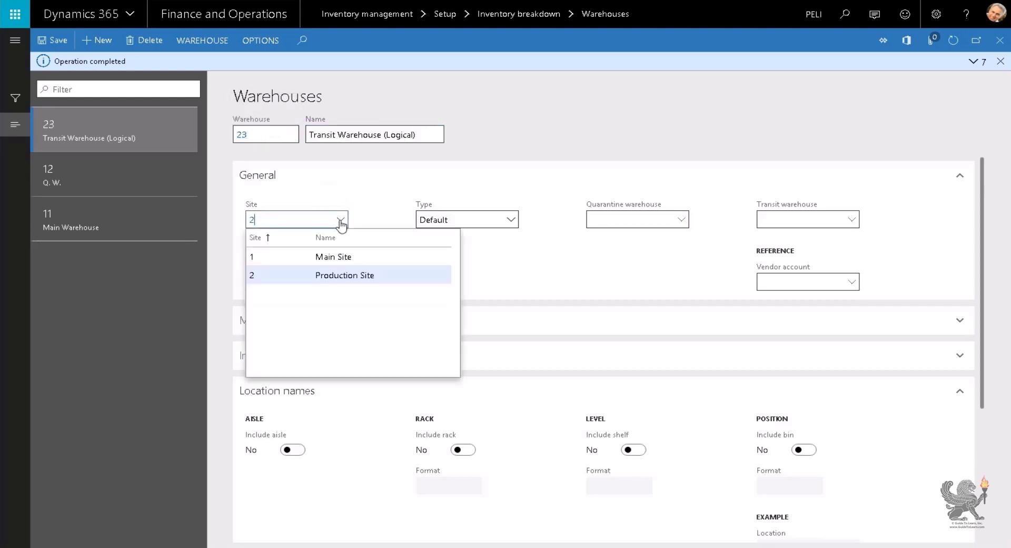
left_click(340, 220)
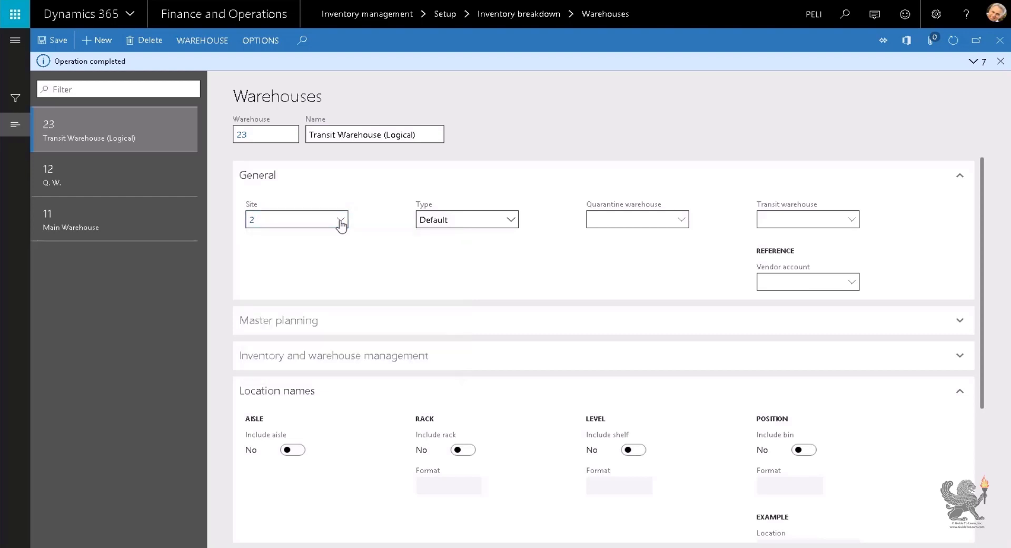
left_click(510, 220)
left_click(463, 272)
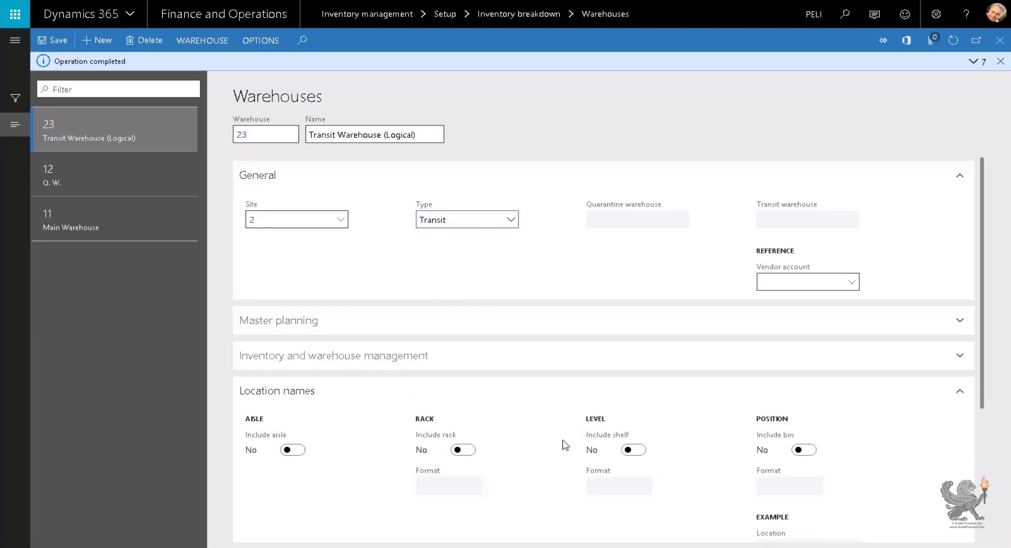
left_click(299, 451)
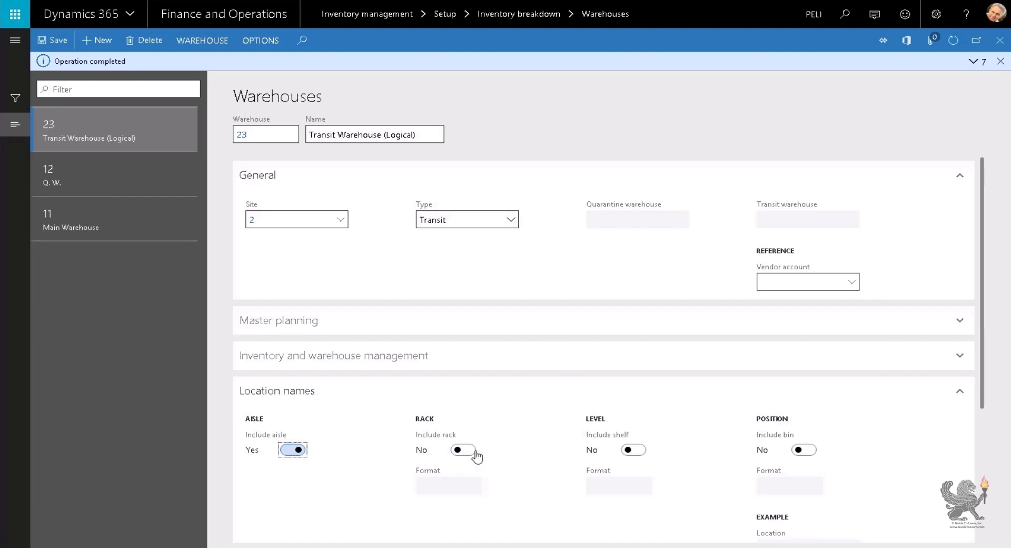
left_click(476, 453)
left_click(642, 452)
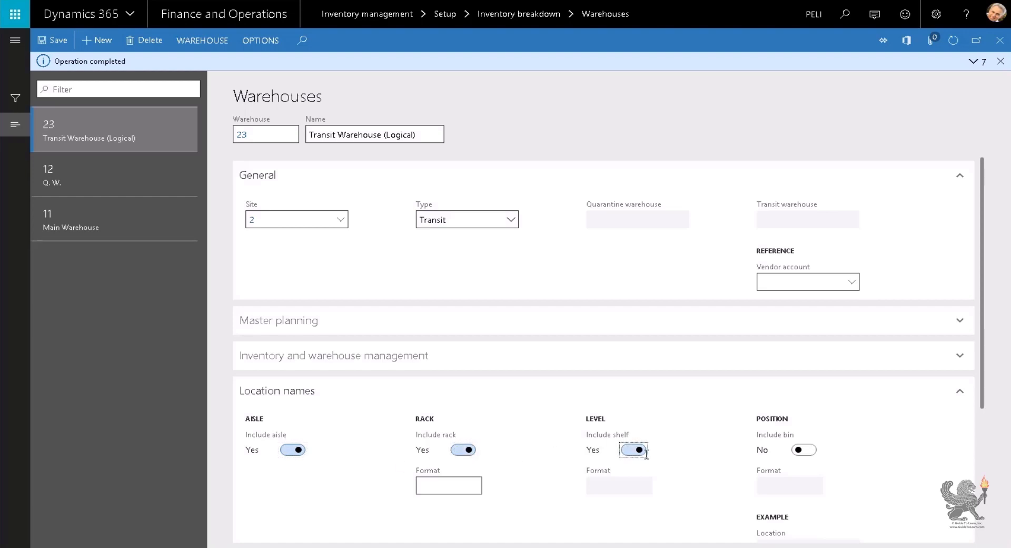
left_click(640, 451)
left_click(461, 452)
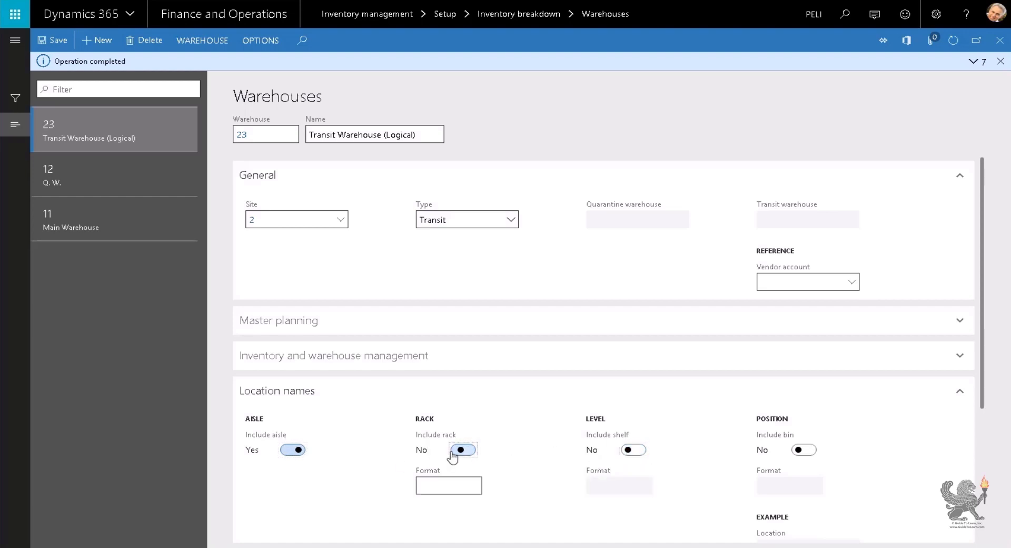
left_click(283, 452)
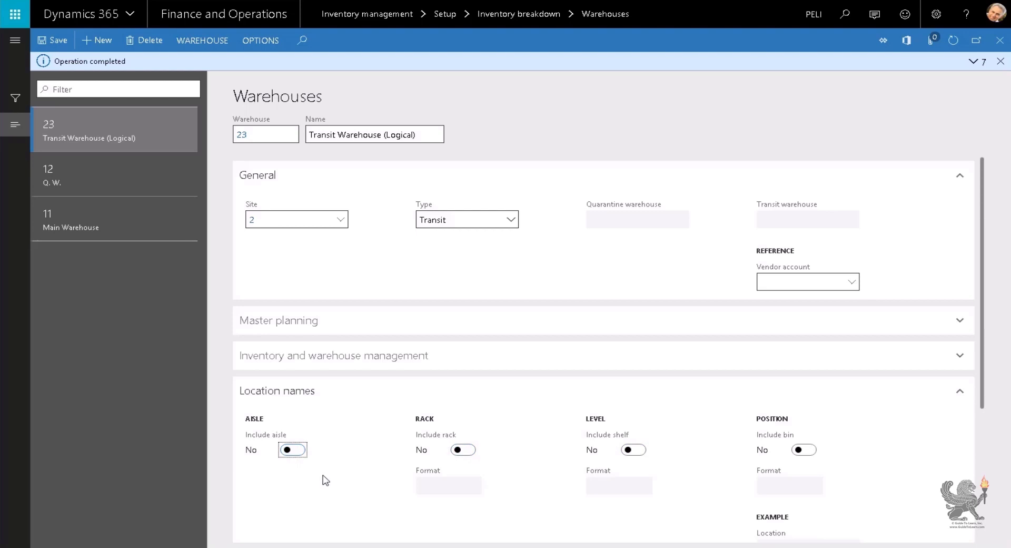
Create a trial warehouse with ID 13 and name W on site 2, and check which transit warehouses it can use.
left_click(98, 40)
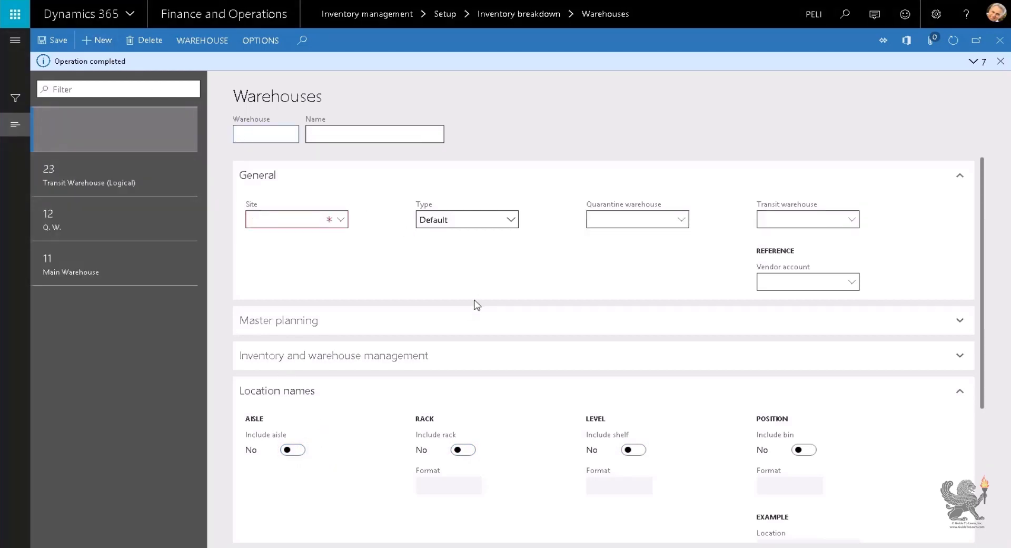
type("13")
key("Tab")
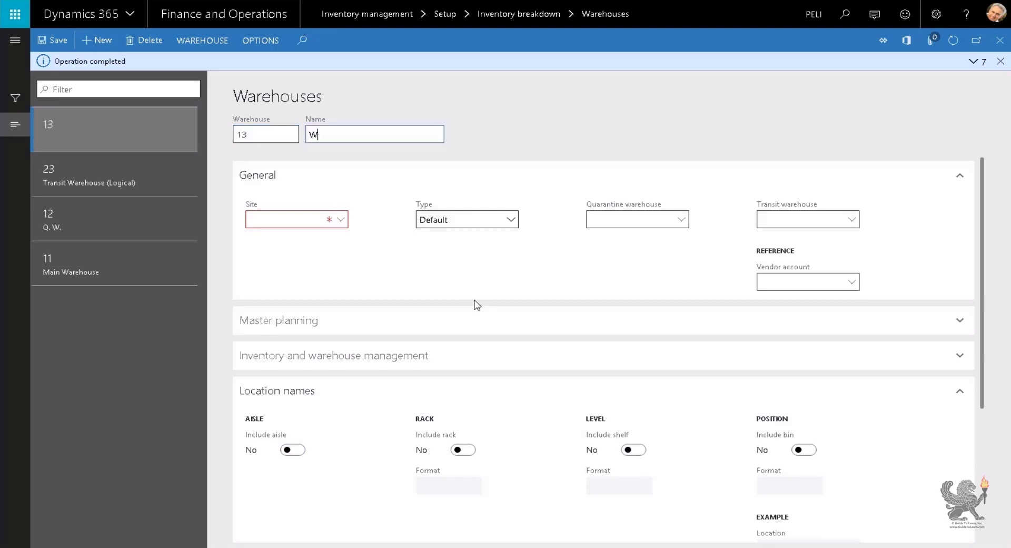
type("W")
key("Tab")
left_click(343, 220)
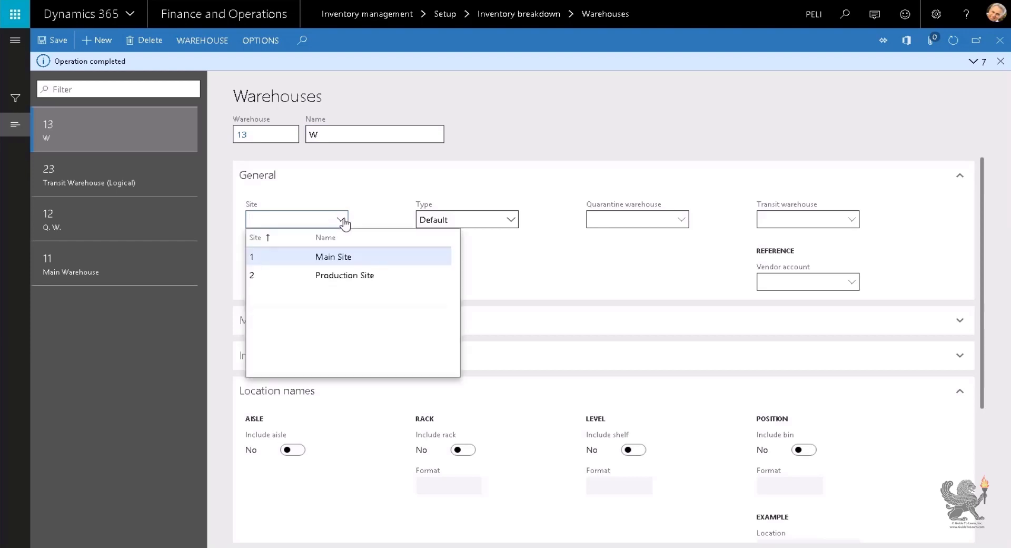
left_click(352, 279)
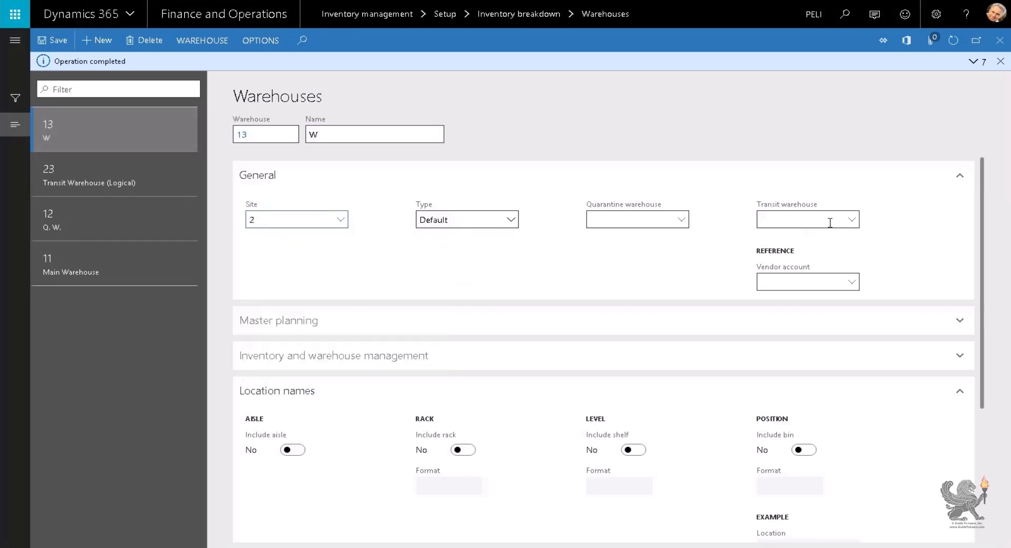
left_click(852, 220)
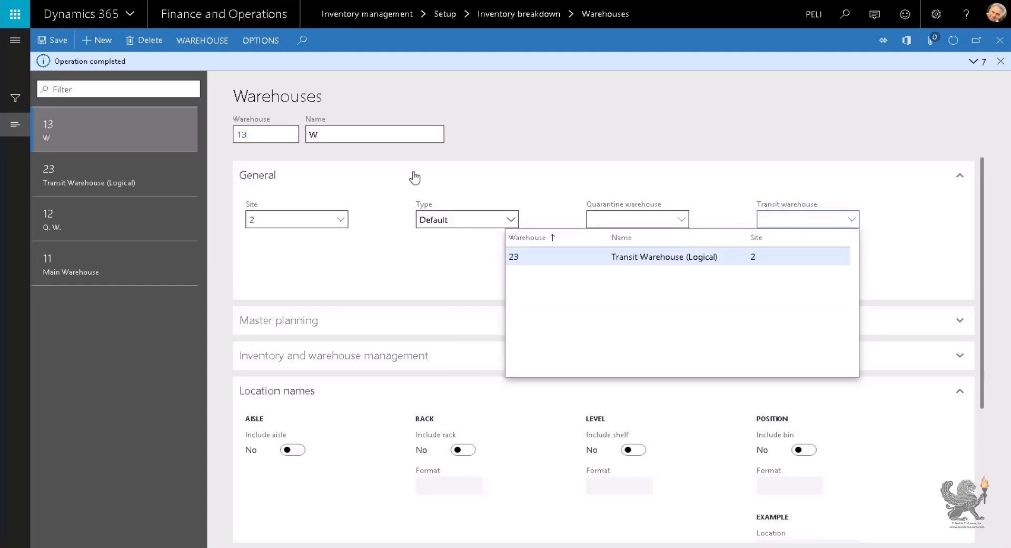
Check which transit warehouses are offered to warehouse 13 on site 1, Main Site, and delete warehouse 13.
left_click(339, 223)
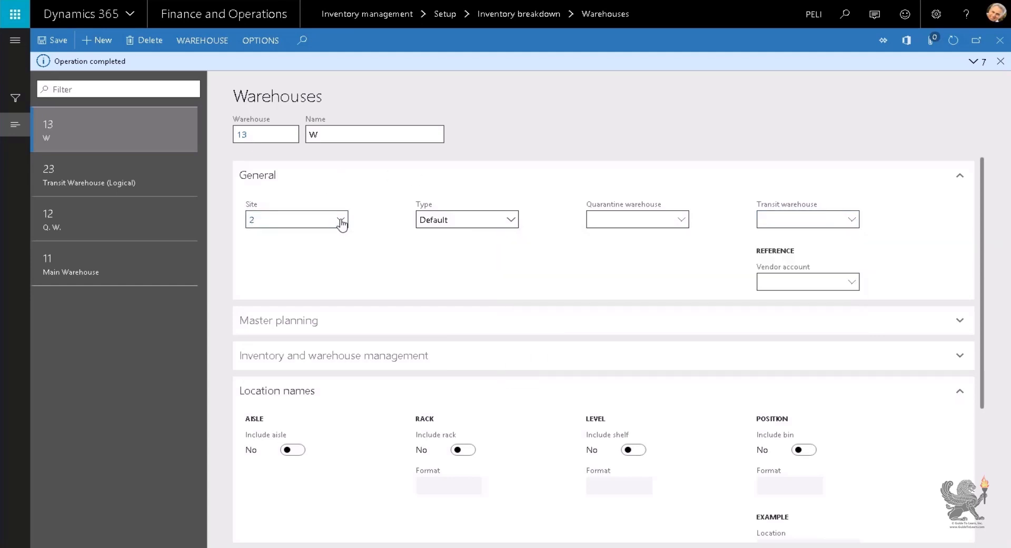
left_click(341, 223)
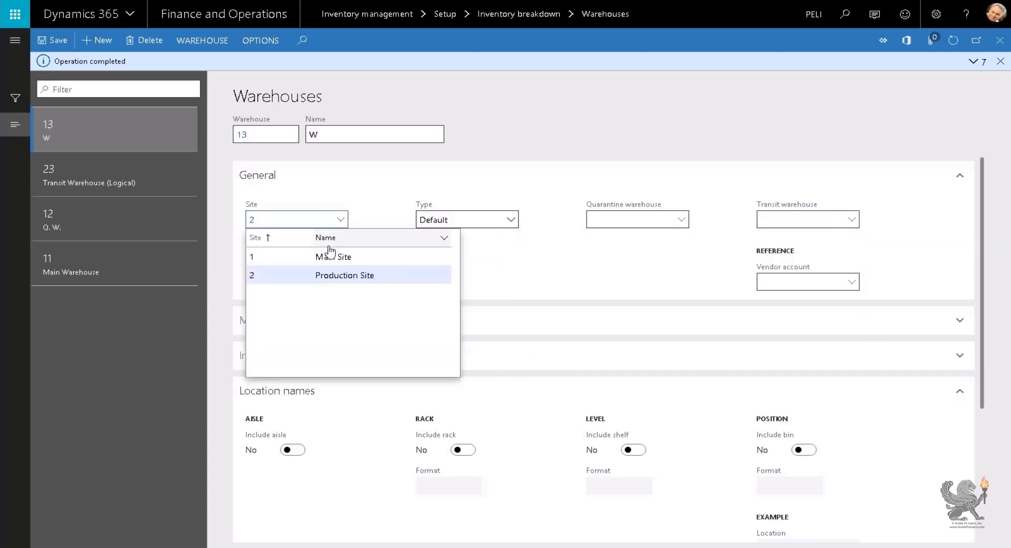
left_click(337, 256)
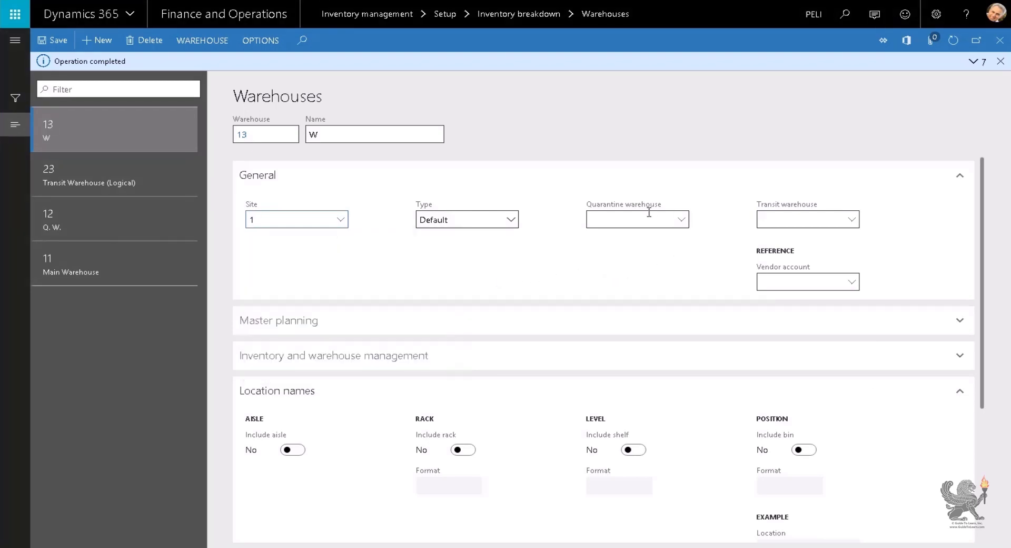
left_click(850, 220)
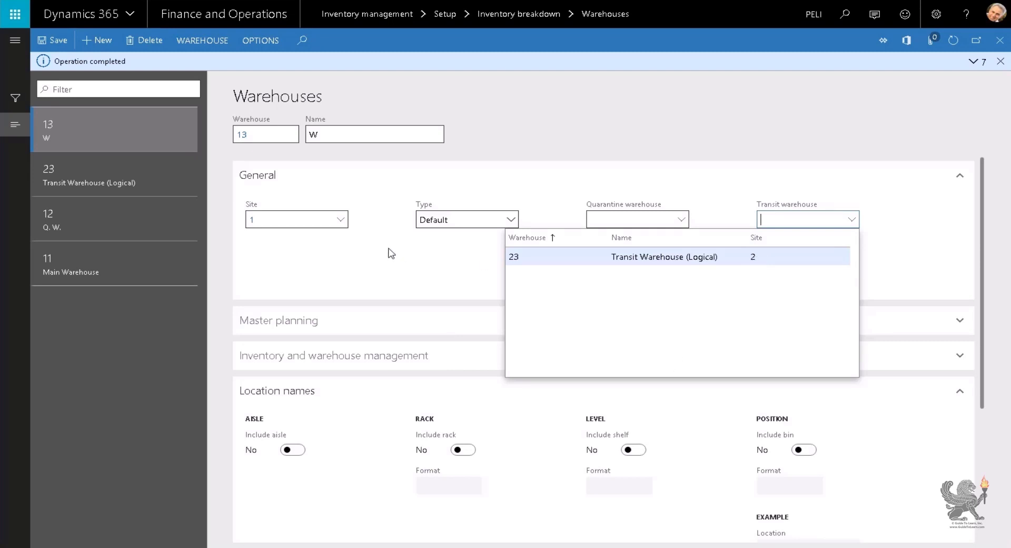
left_click(144, 40)
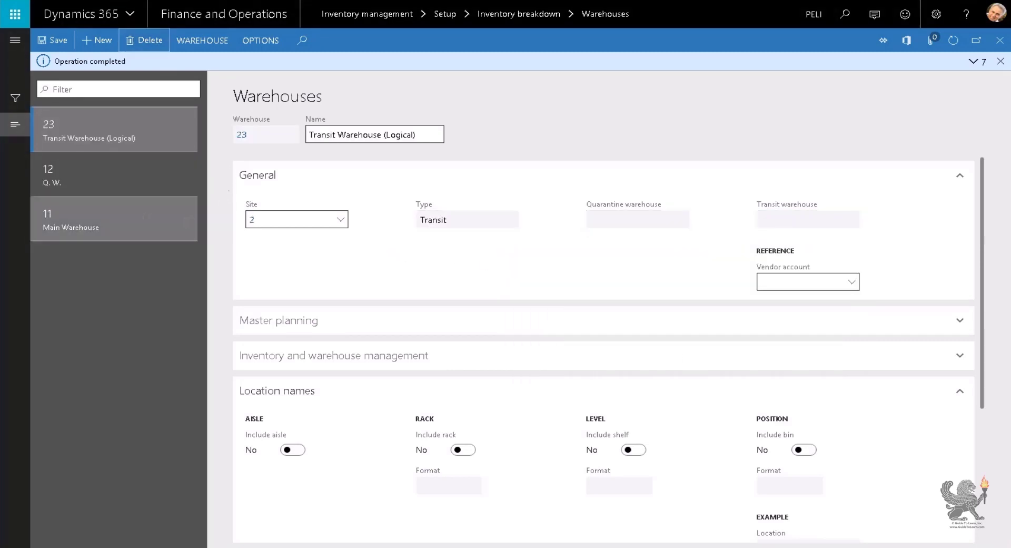
Assign quarantine warehouse 12 to warehouse 11, Main Warehouse, and save the record.
left_click(105, 218)
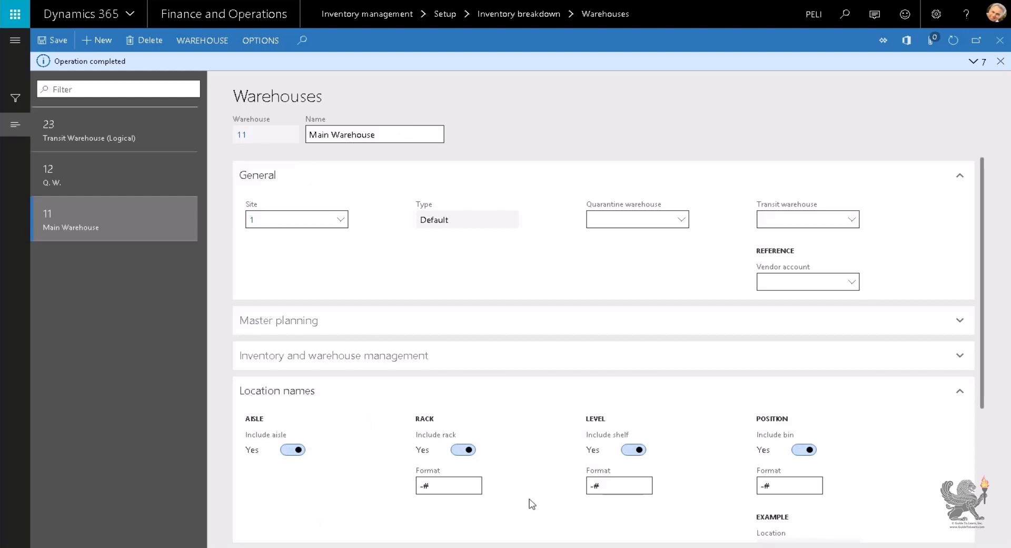
left_click(72, 181)
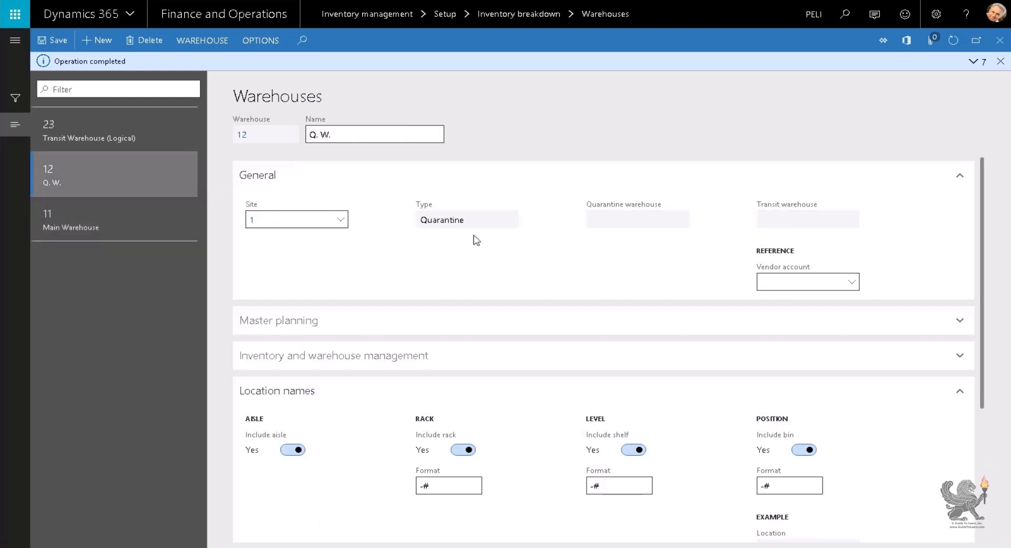
left_click(195, 218)
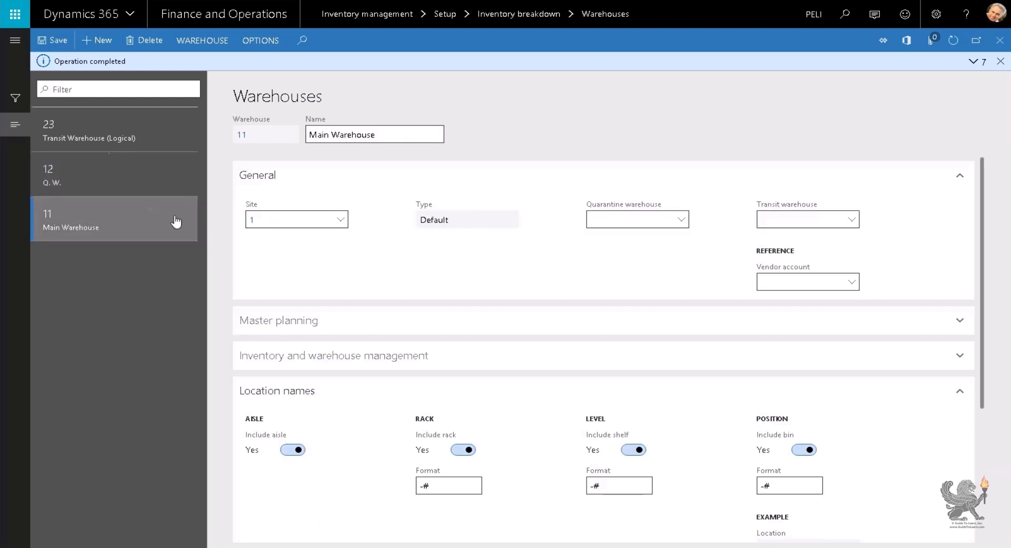
left_click(680, 222)
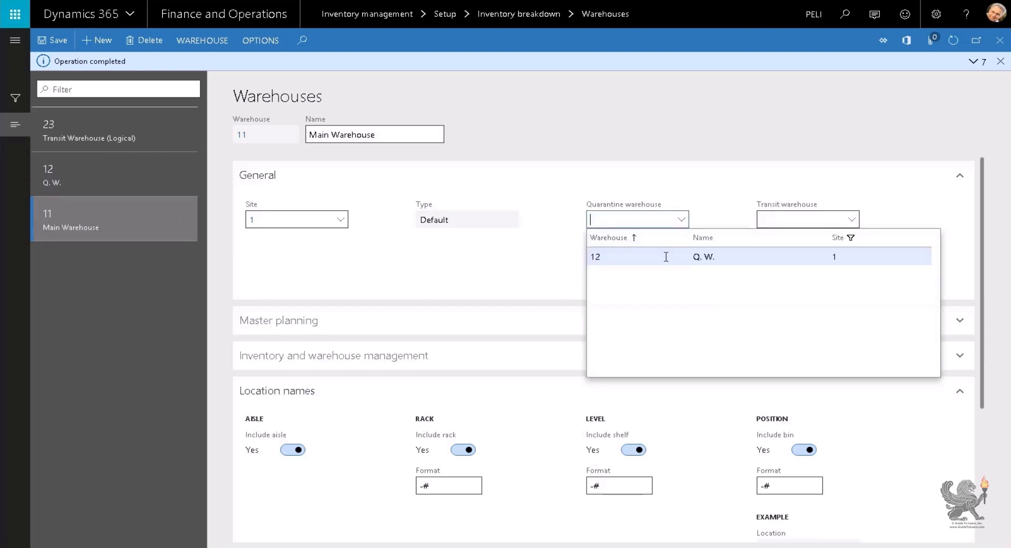
left_click(663, 264)
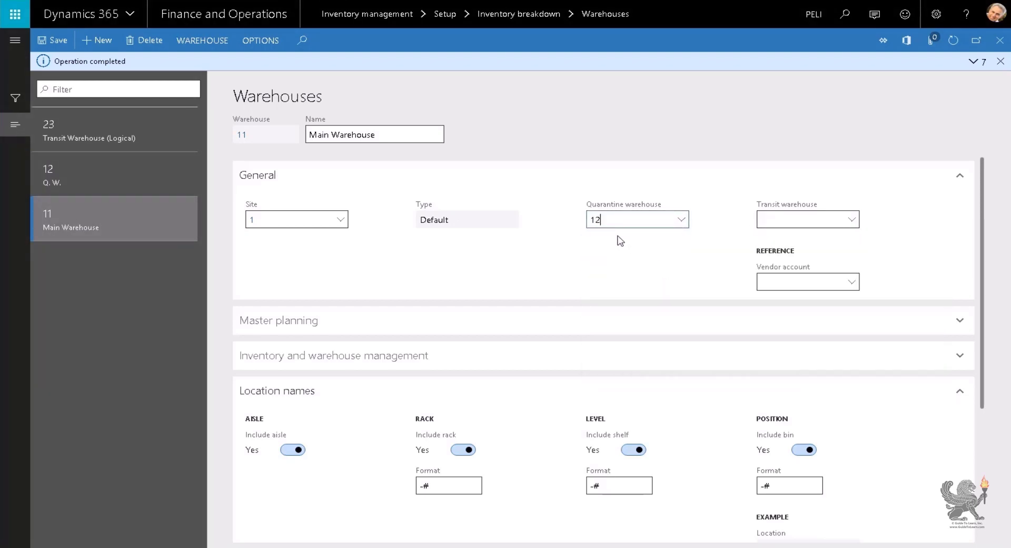
key("ctrl+s")
Assign transit warehouse 23 to the Main Warehouse and view the Transit Warehouse (Logical) record.
left_click(849, 220)
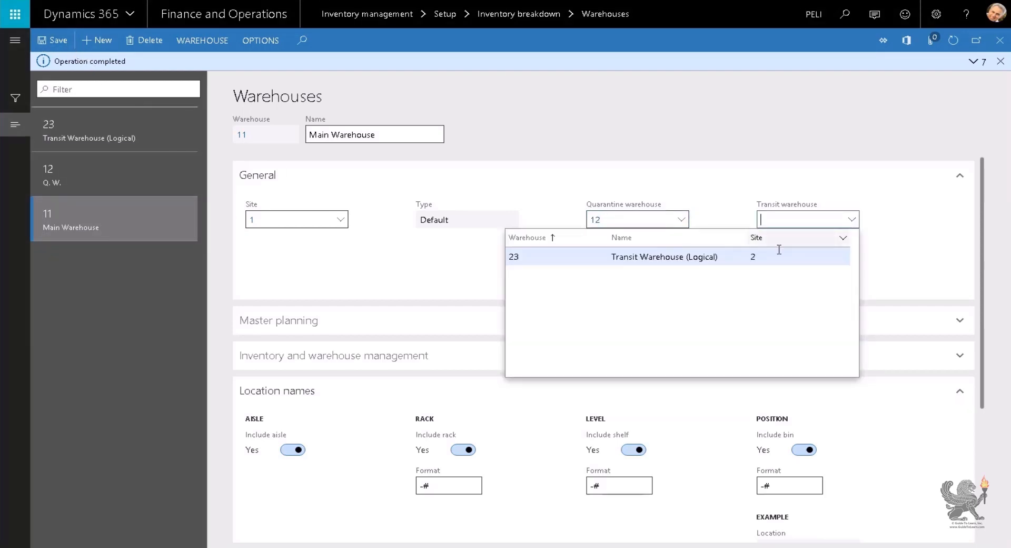
left_click(778, 256)
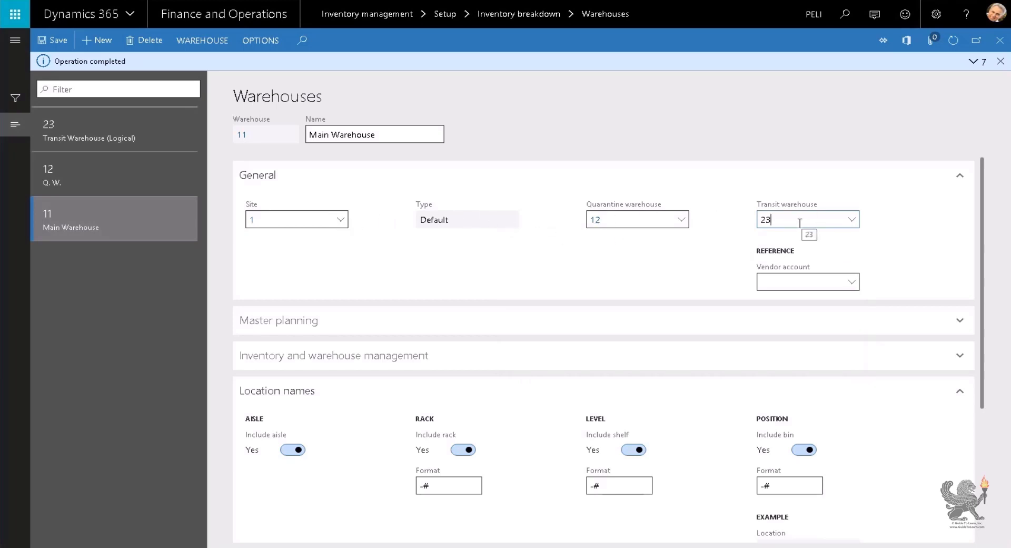
left_click(128, 138)
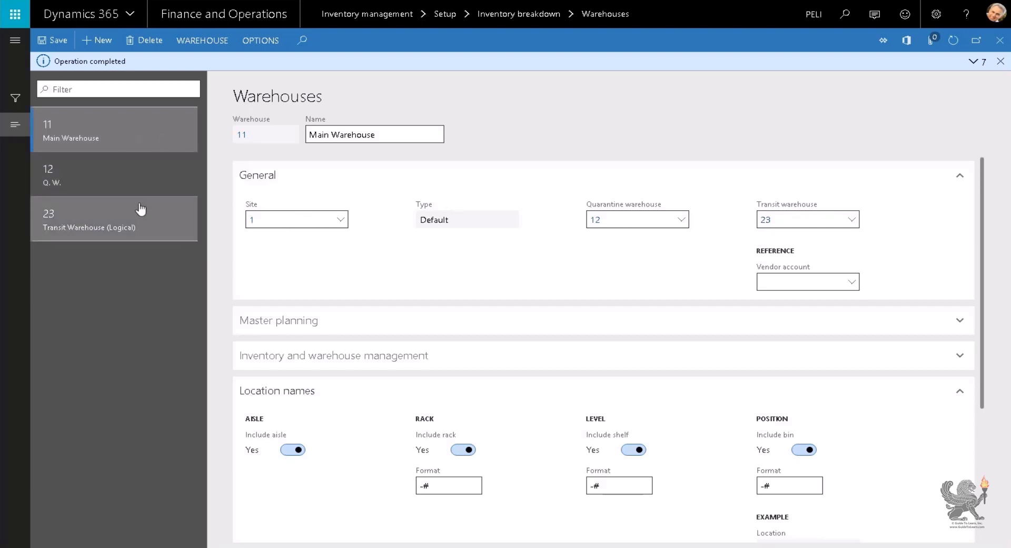
left_click(138, 208)
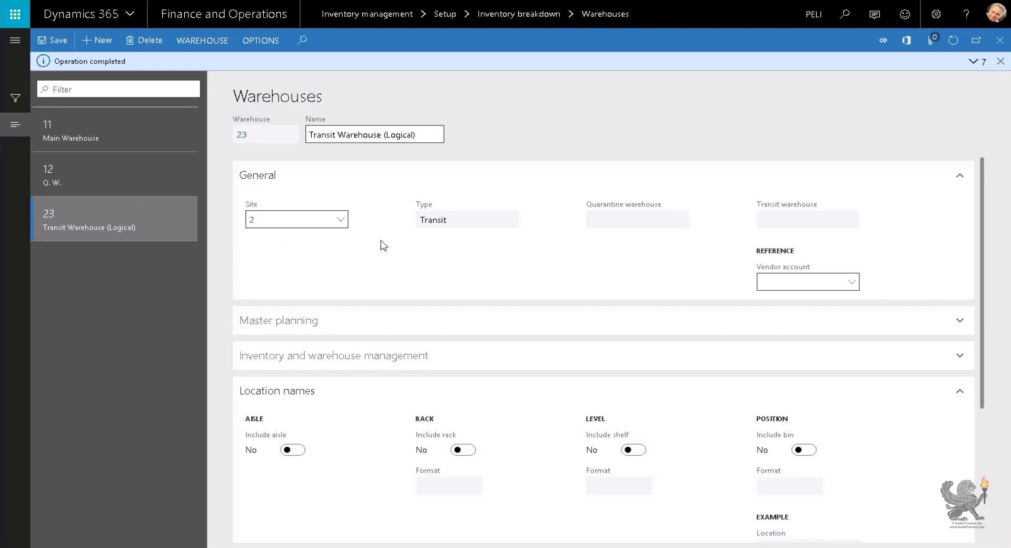
Create a new warehouse with the ID 21 and the name Production on site 2, Production Site.
left_click(100, 40)
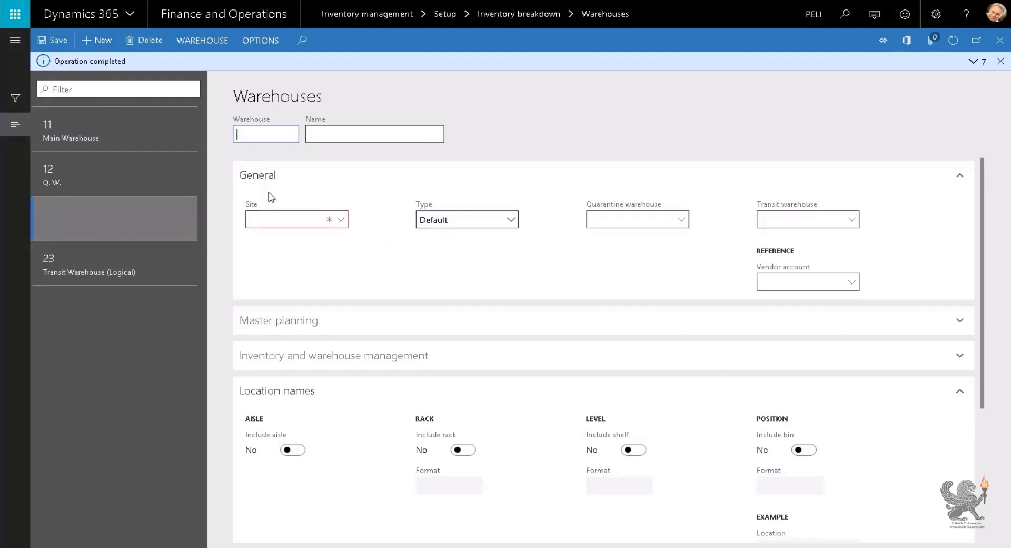
type("21")
key("Tab")
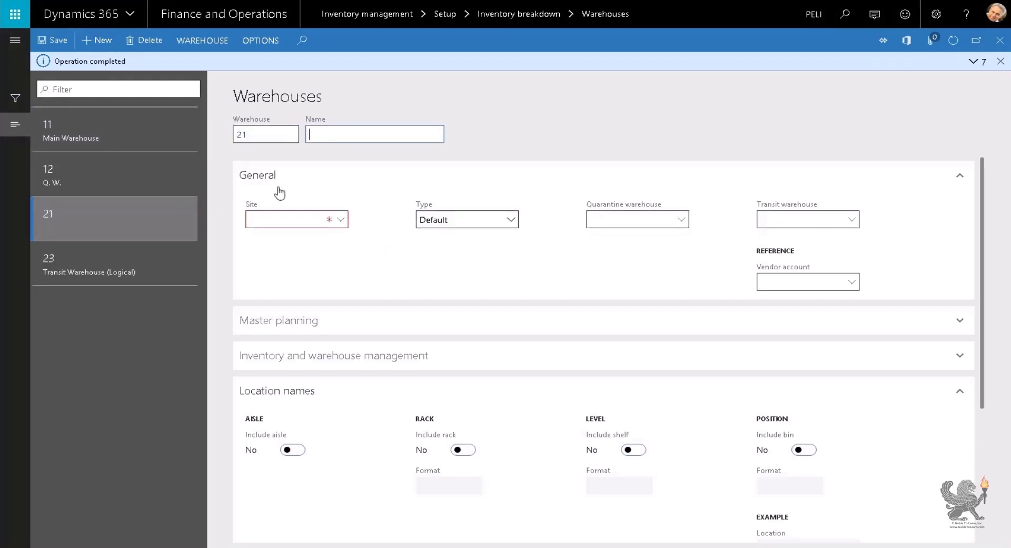
type("Production")
key("Tab")
left_click(340, 220)
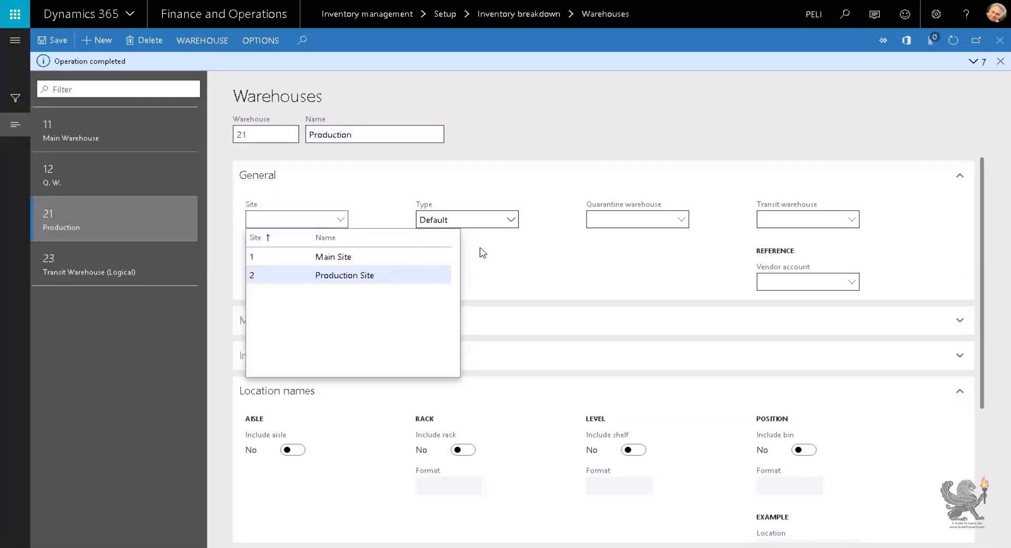
key("Return")
Check the quarantine warehouses available to warehouse 21 and assign 23 as its transit warehouse.
left_click(684, 223)
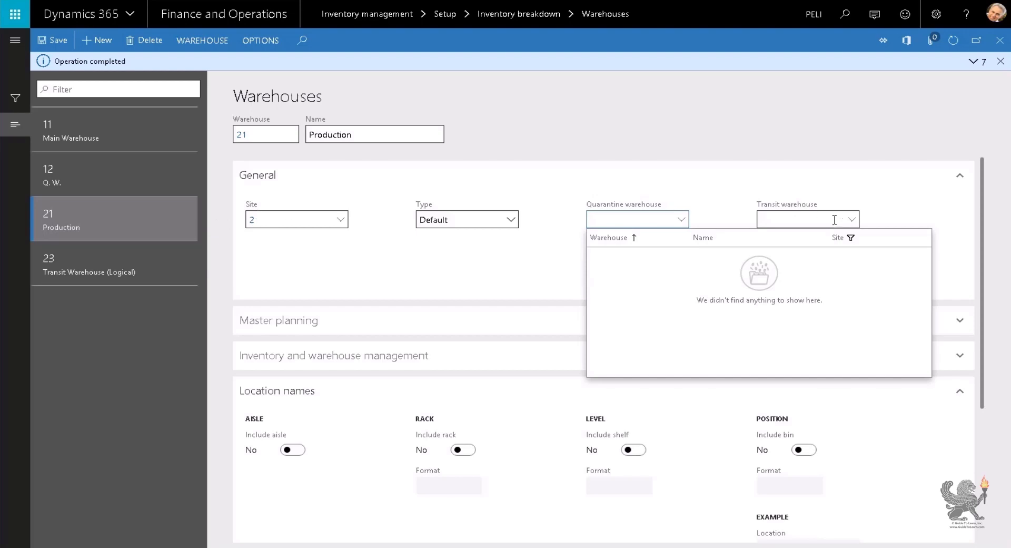
left_click(853, 220)
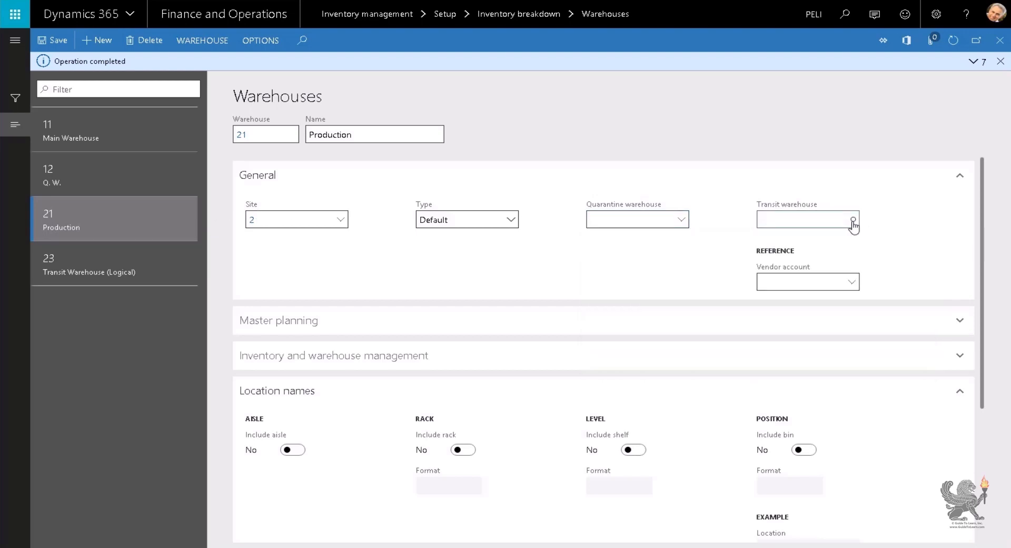
left_click(853, 221)
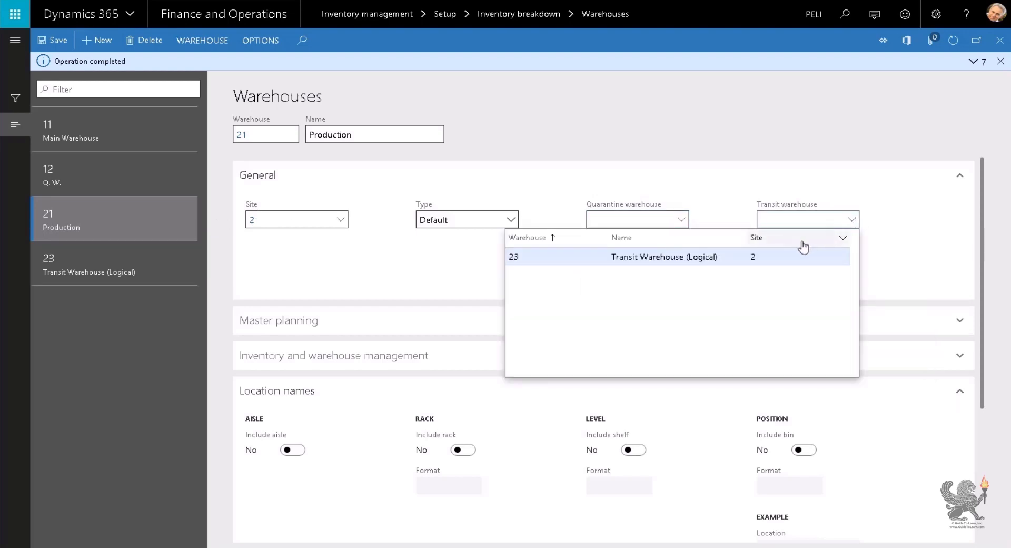
left_click(772, 262)
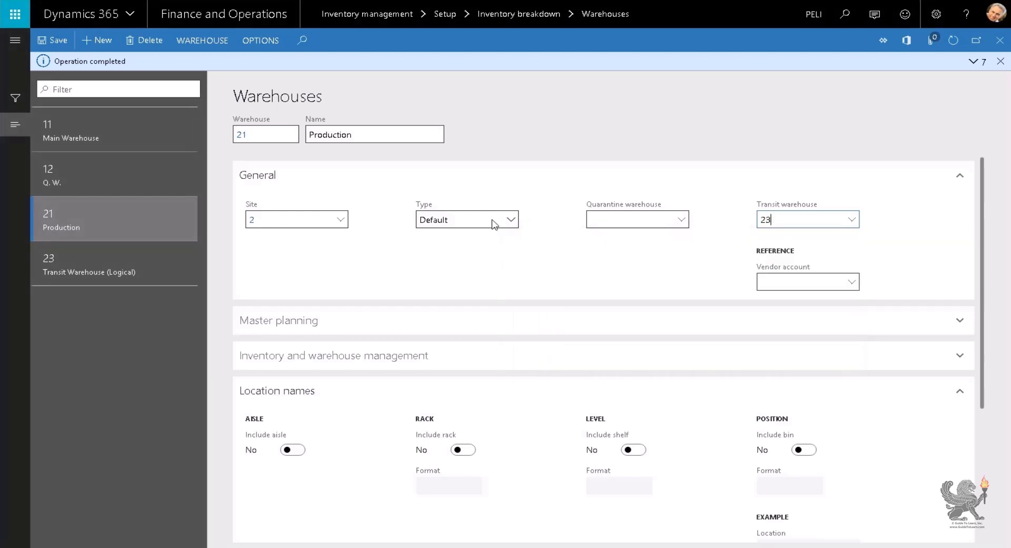
Save warehouse 21 and include aisle, rack, shelf and bin in its location names, with format -# for rack, shelf and bin.
left_click(52, 40)
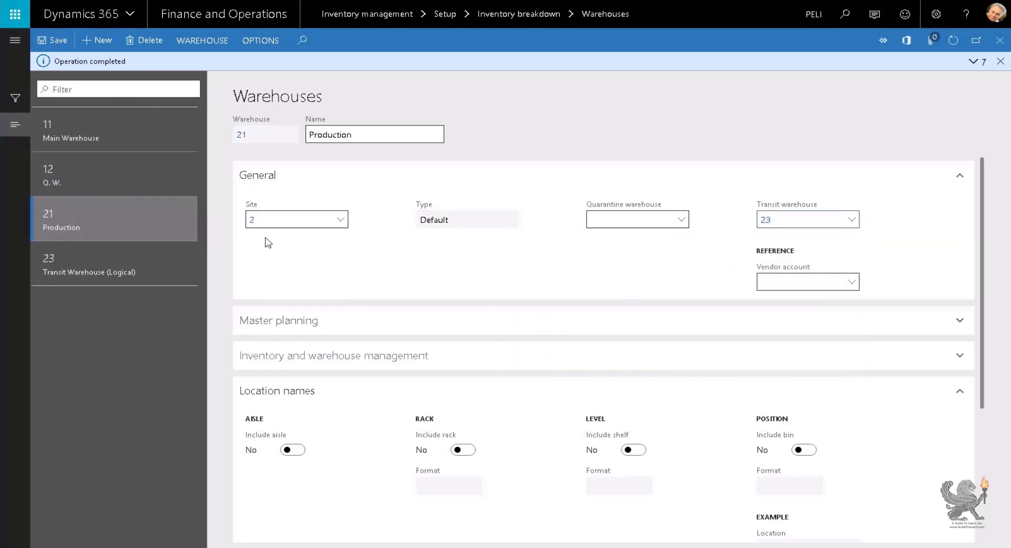
left_click(295, 450)
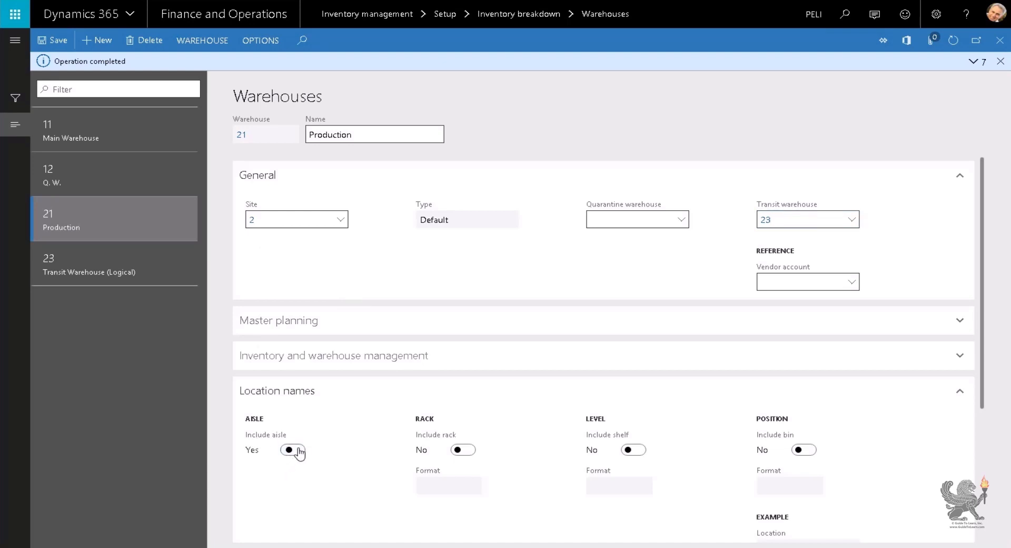
left_click(467, 451)
left_click(637, 452)
left_click(803, 451)
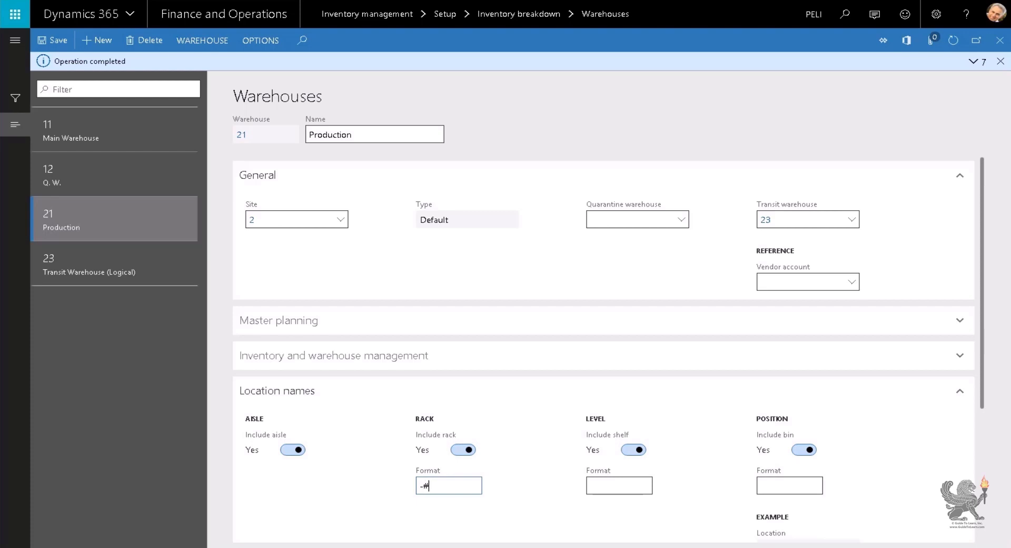
key("Tab")
key("Tab")
key("Tab")
key("Tab")
key("Tab")
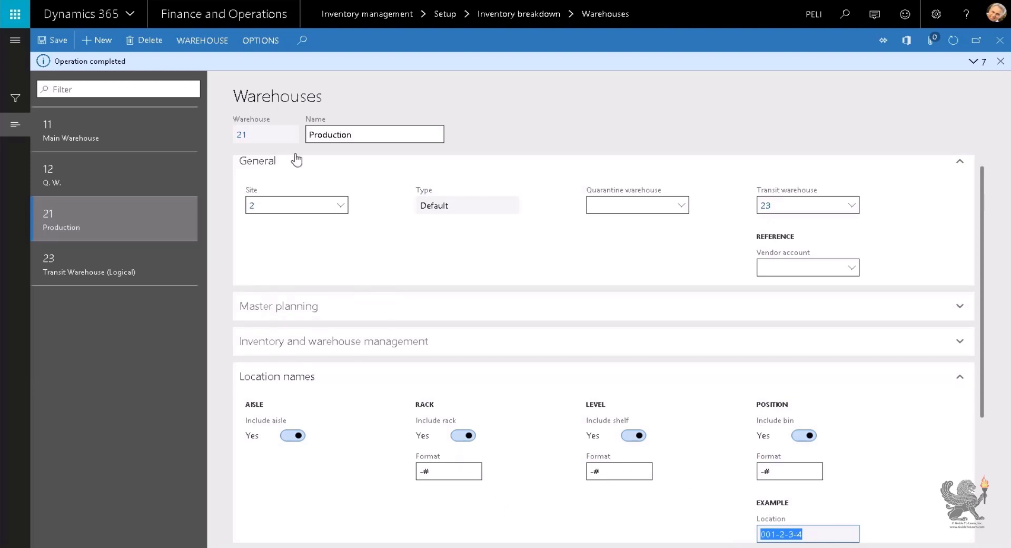
Copy the locations from warehouse 11, Main Warehouse, to warehouse 21, Production.
left_click(202, 40)
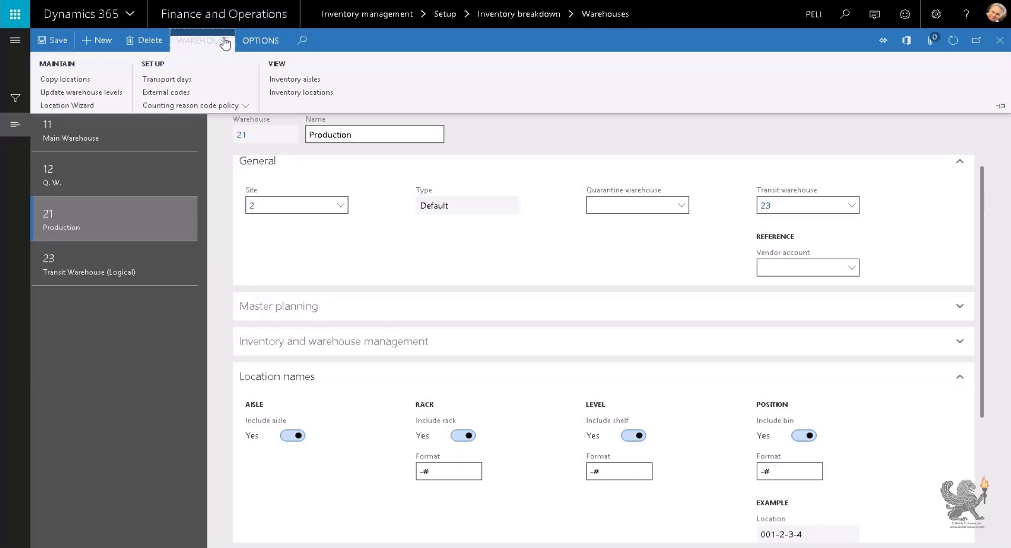
left_click(104, 93)
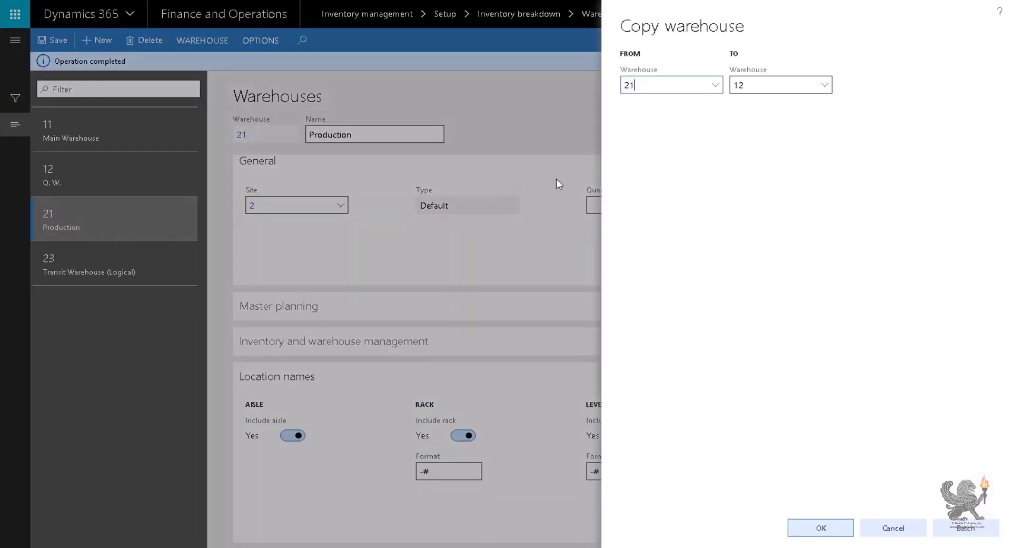
left_click(715, 84)
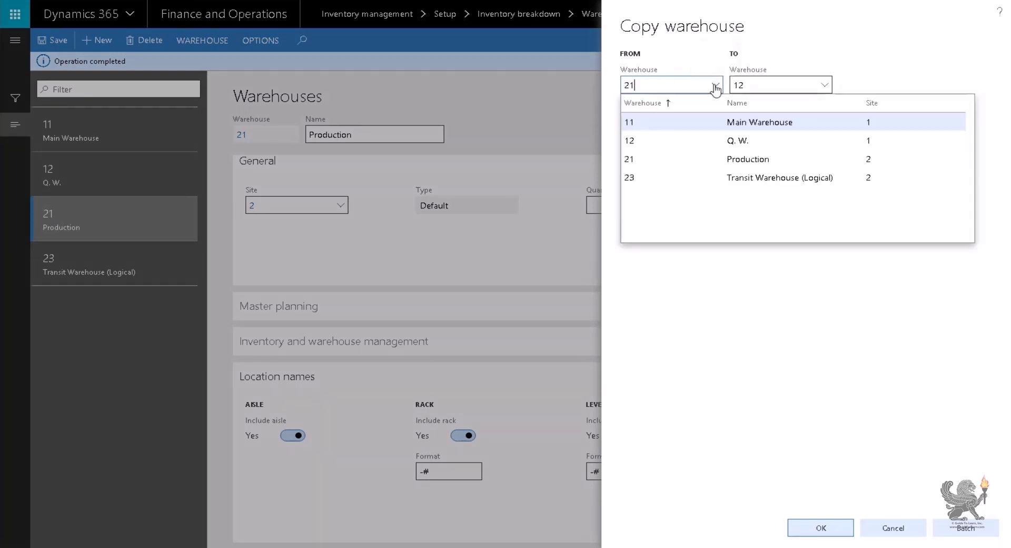
left_click(690, 125)
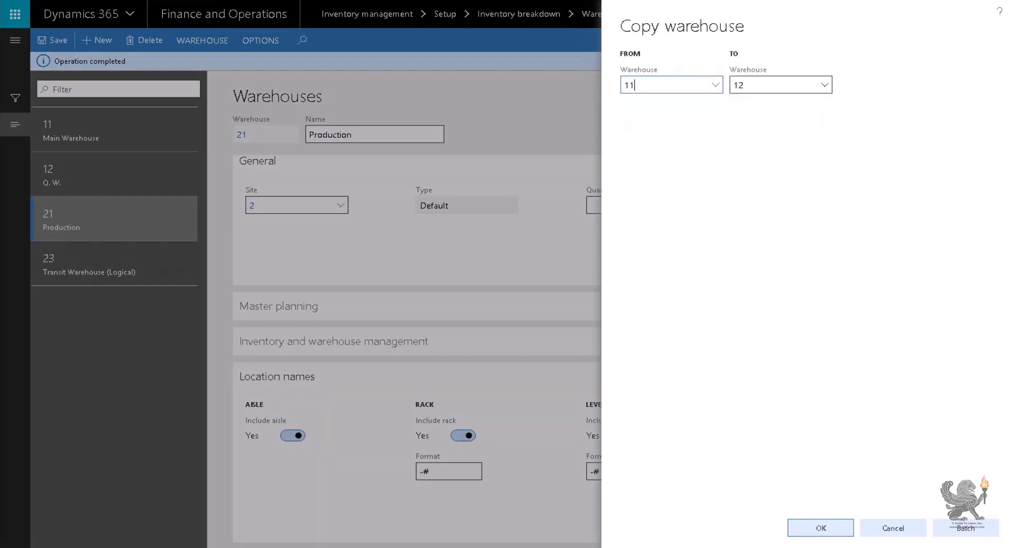
left_click(823, 85)
left_click(581, 159)
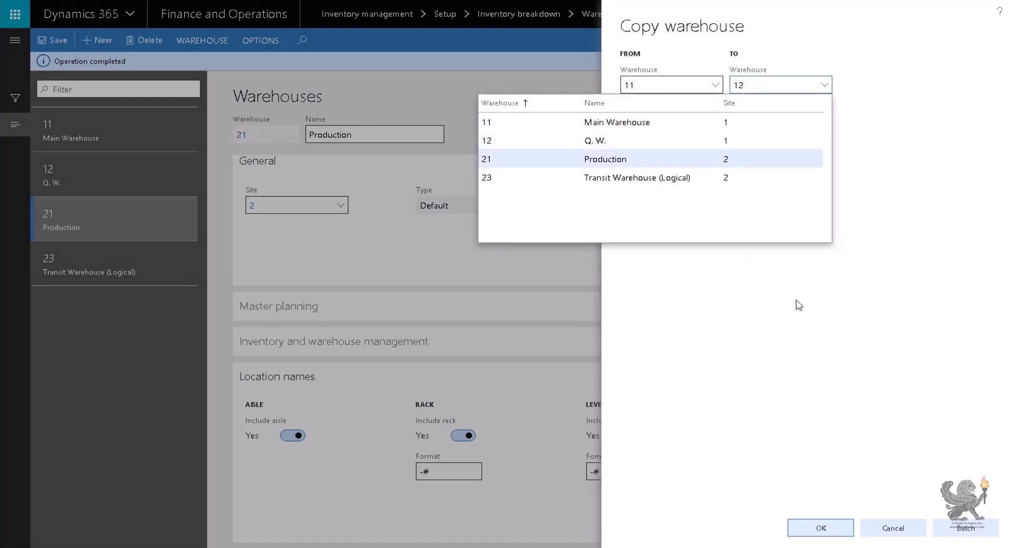
left_click(821, 527)
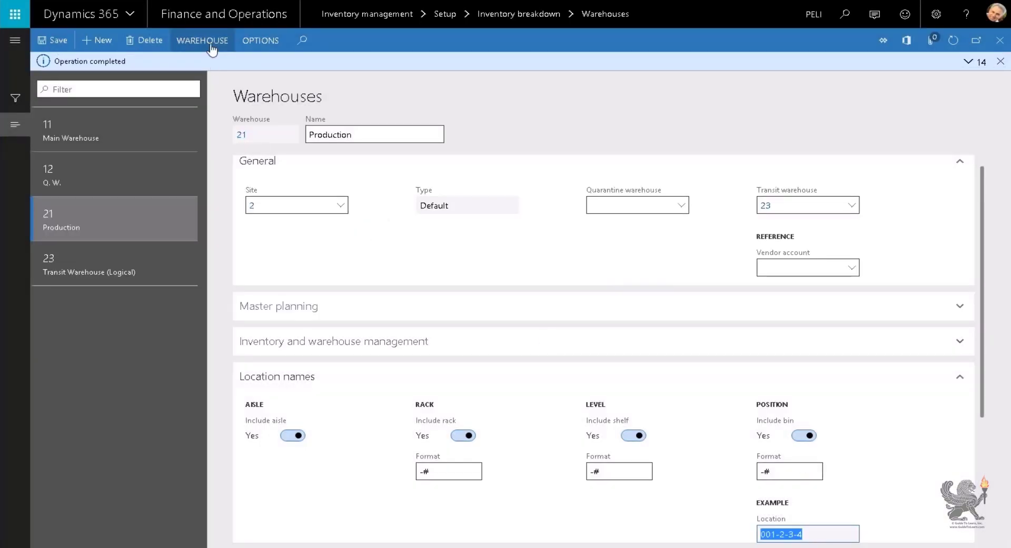
In warehouse 21's inventory aisles, rename aisles 01, 02 and 03 to "21, aisle 01", "21, aisle 02" and "21, aisle 03".
left_click(200, 42)
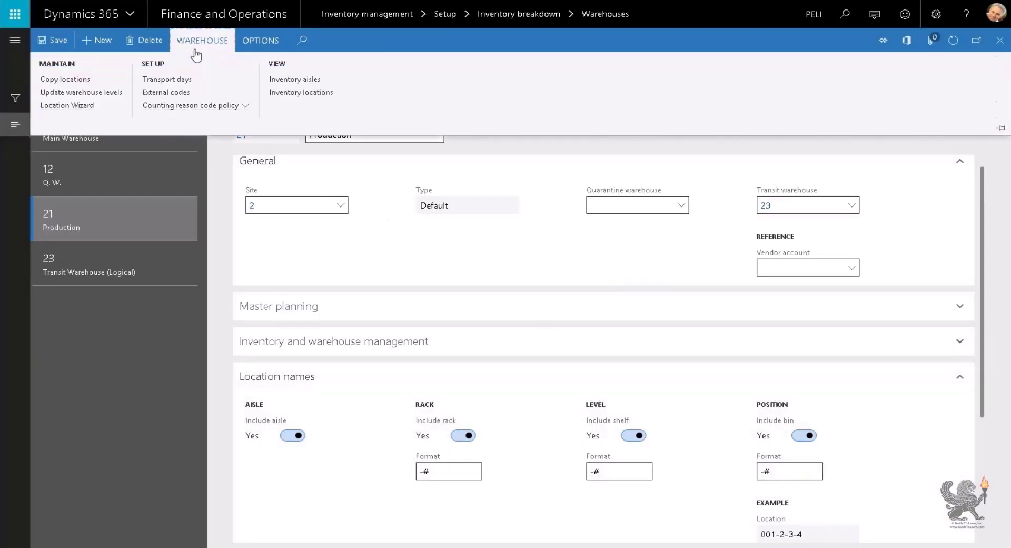
left_click(290, 81)
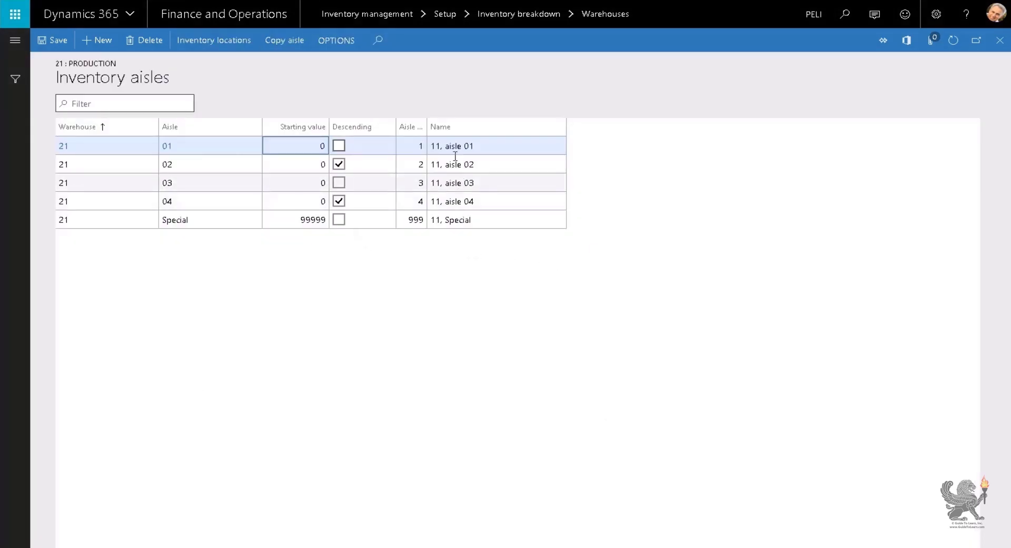
left_click(439, 147)
key("BackSpace")
key("BackSpace")
type("21")
left_click(441, 164)
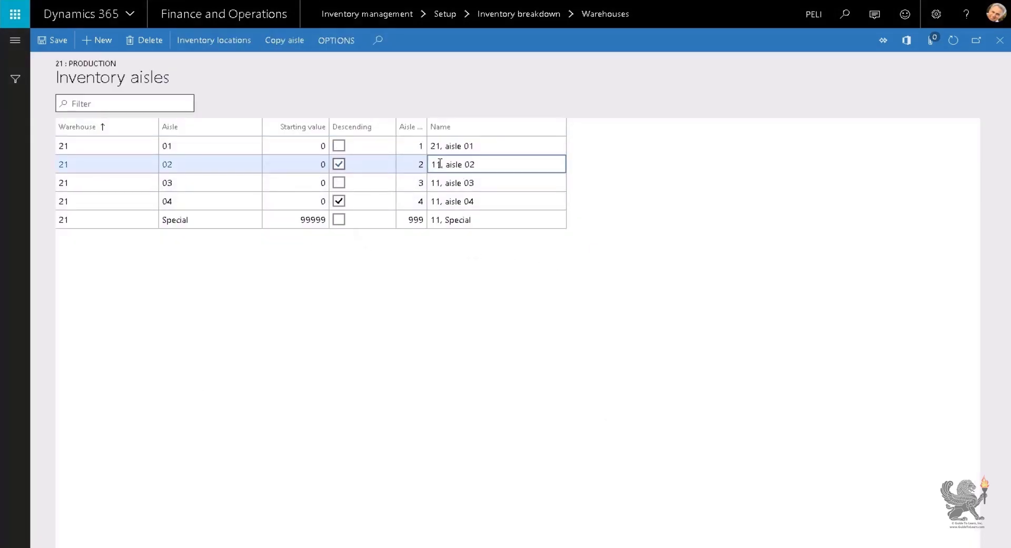
type("2")
left_click(438, 181)
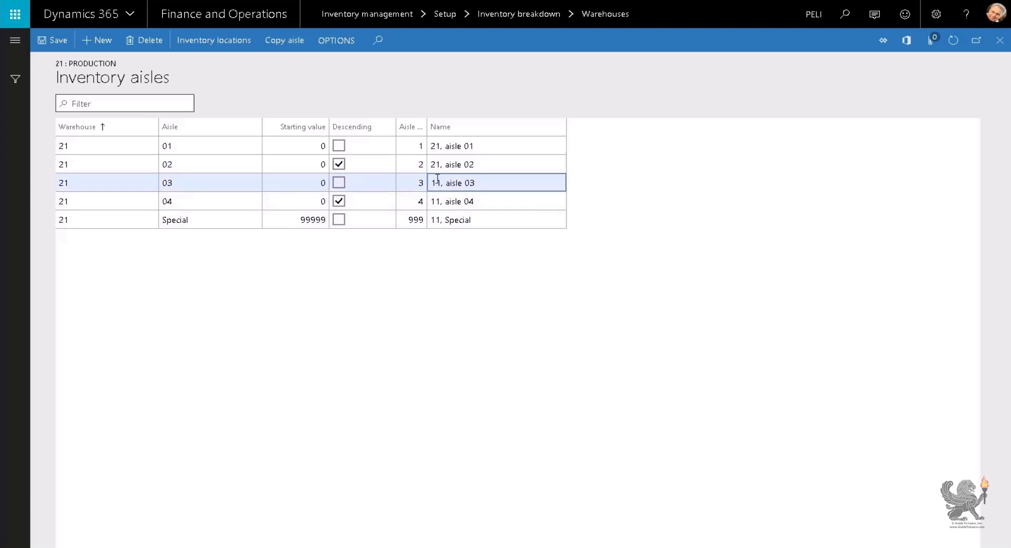
left_click_drag(437, 182, 430, 183)
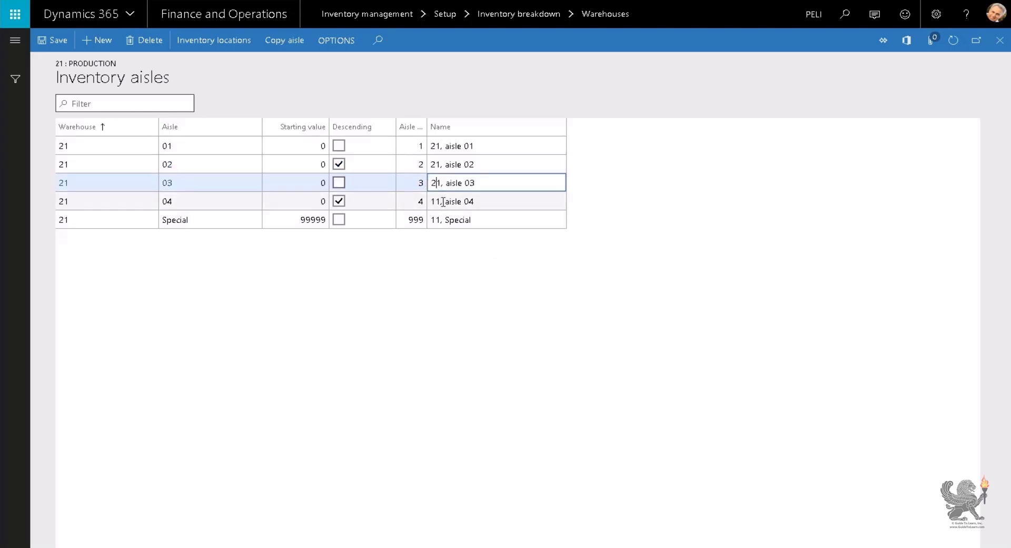
Rename aisle 04 to "21, aisle 04" and the Special aisle to "21, Special", and close the aisle and warehouse forms.
left_click(441, 201)
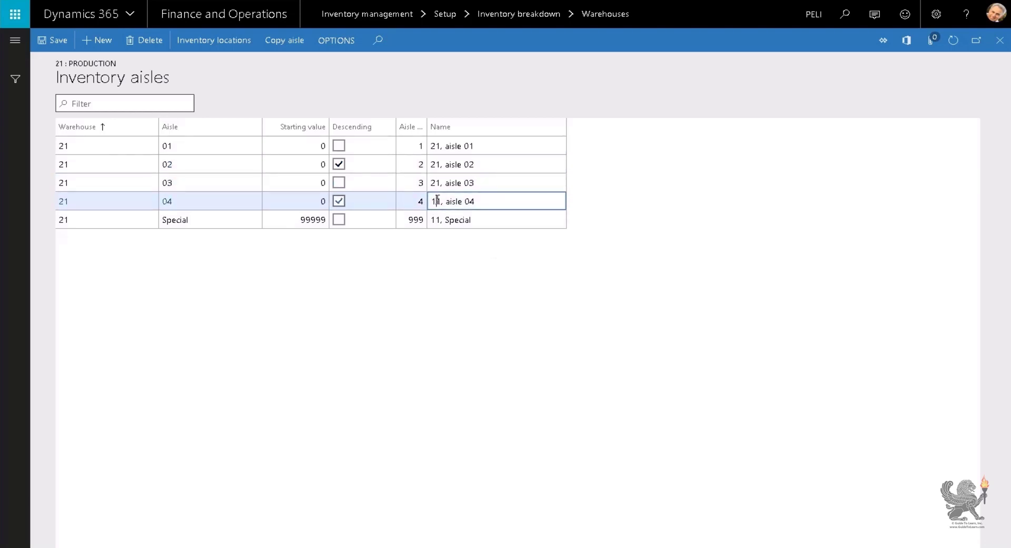
left_click_drag(437, 200, 431, 201)
type("2")
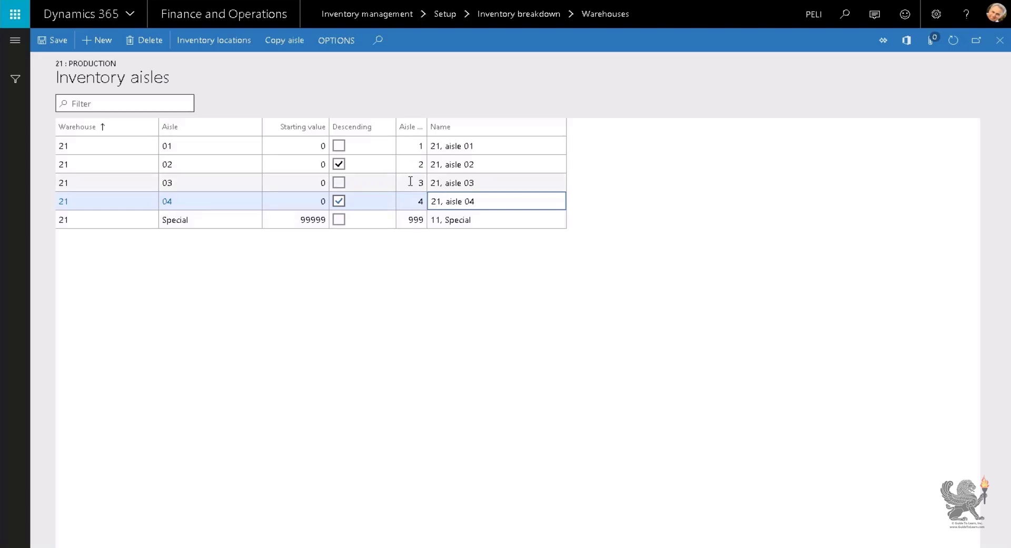
left_click(438, 219)
left_click_drag(438, 219, 416, 215)
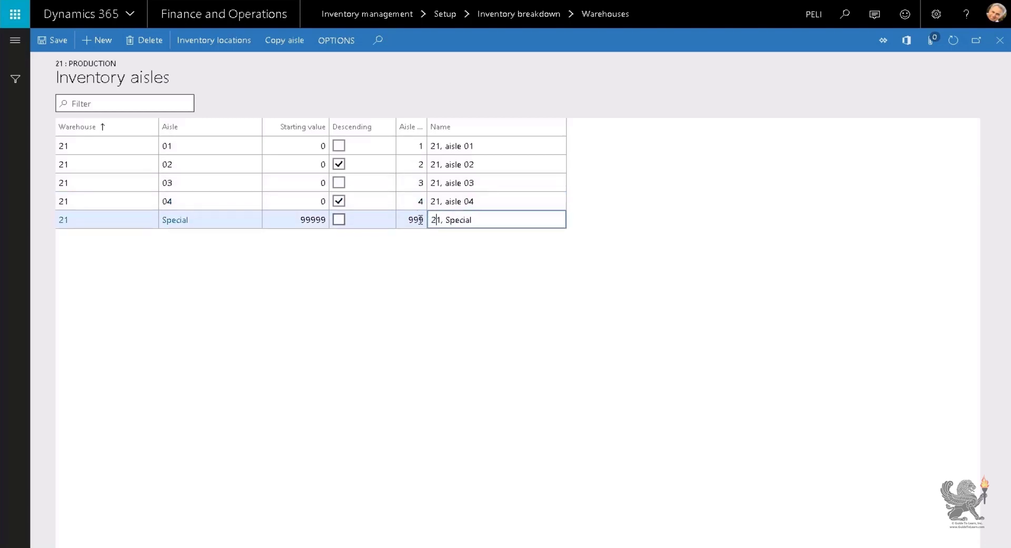
left_click(464, 154)
left_click(999, 40)
left_click(1000, 40)
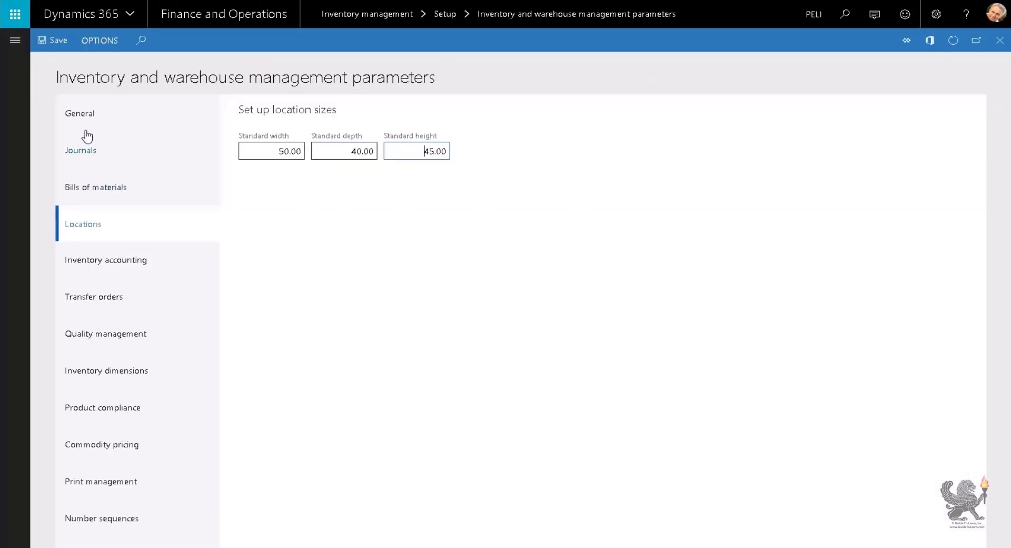
Set the fallback warehouse to 11, Main Warehouse, in the general inventory and warehouse management parameters.
left_click(86, 122)
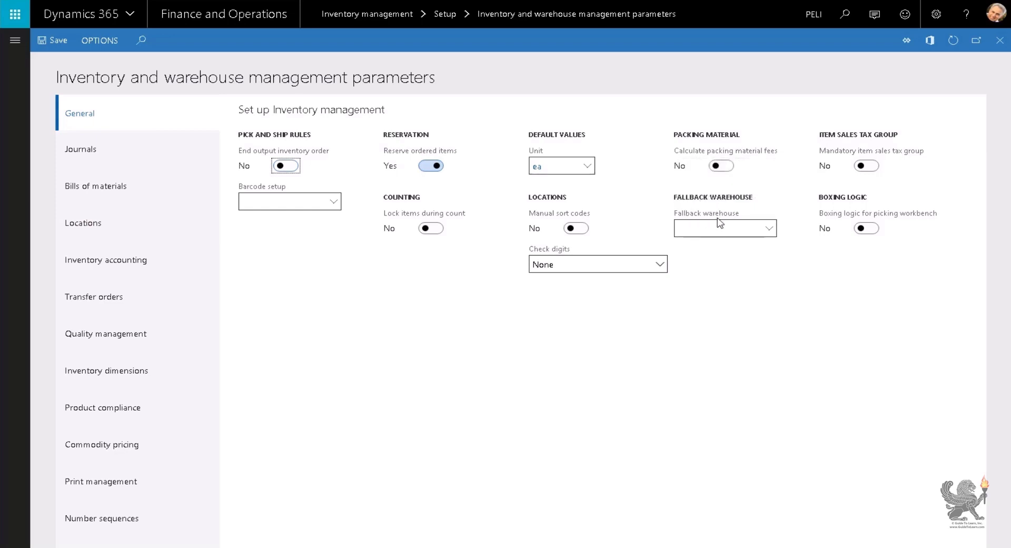
mouse_move(717, 216)
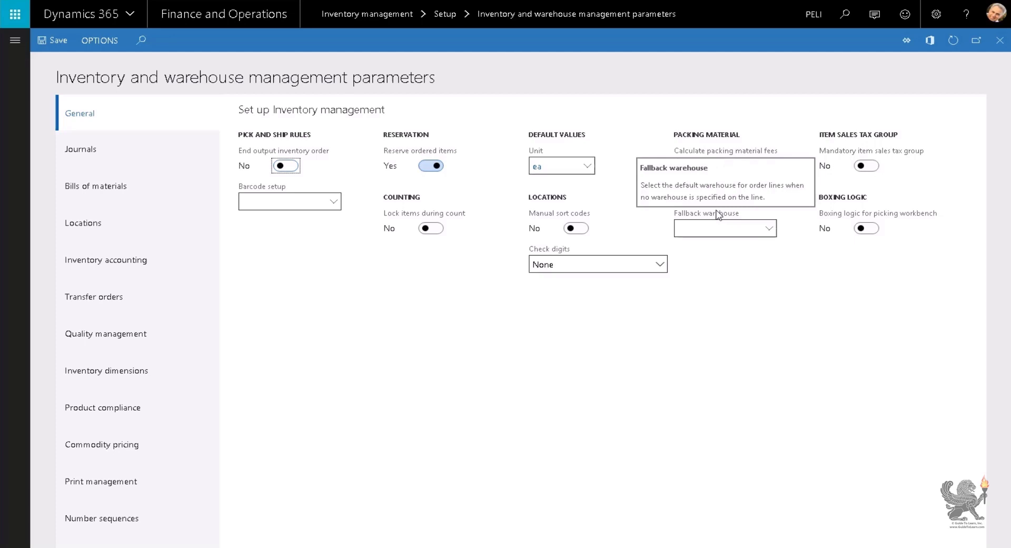
left_click(768, 231)
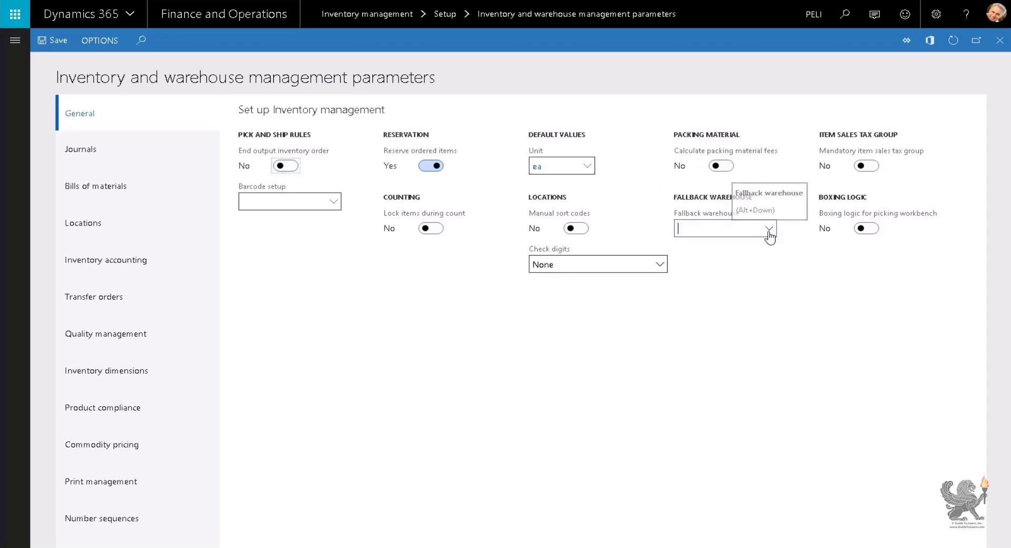
left_click(769, 232)
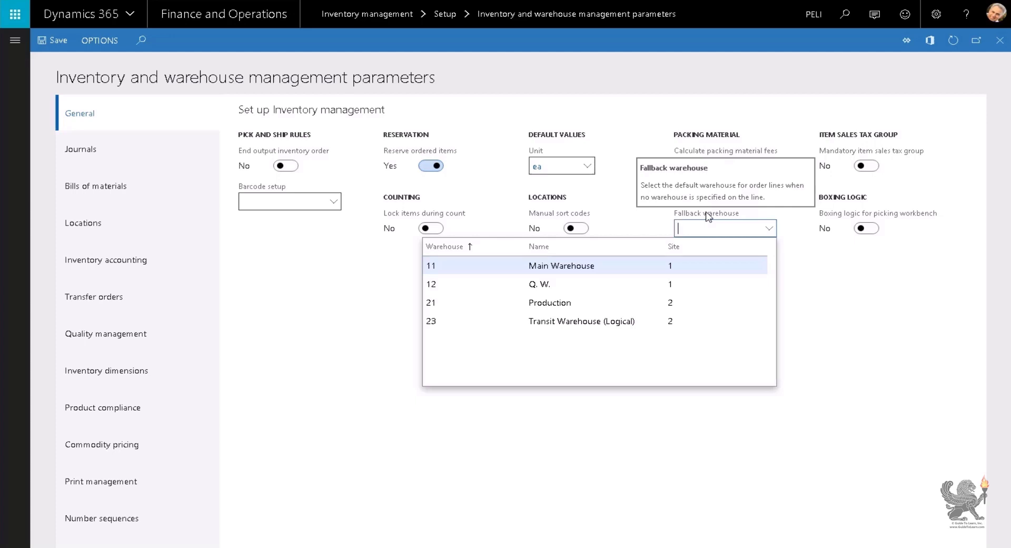
left_click(700, 266)
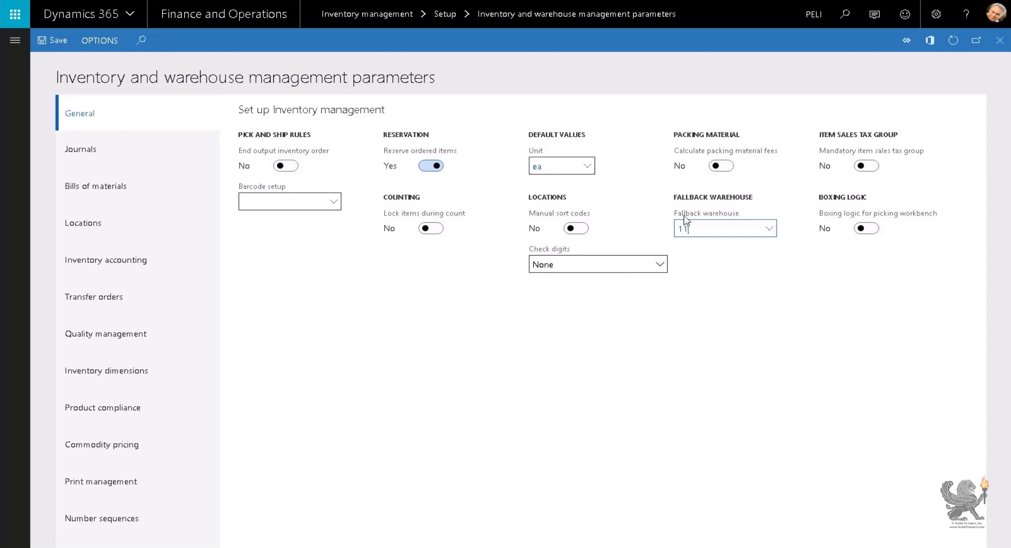
left_click(999, 41)
Review the inventory aisles across all warehouses and the inventory locations belonging to aisle 04 of warehouse 11.
left_click(14, 40)
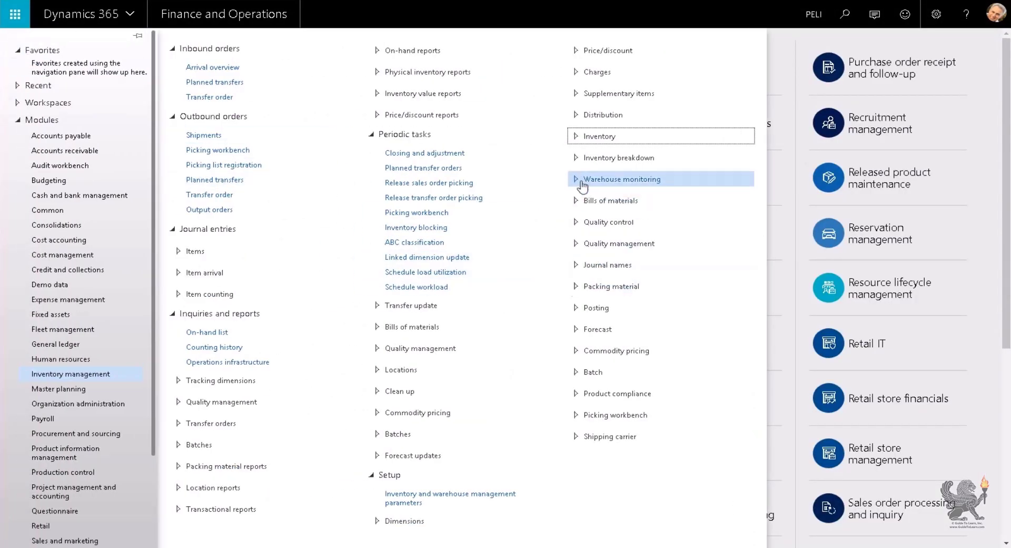
left_click(582, 158)
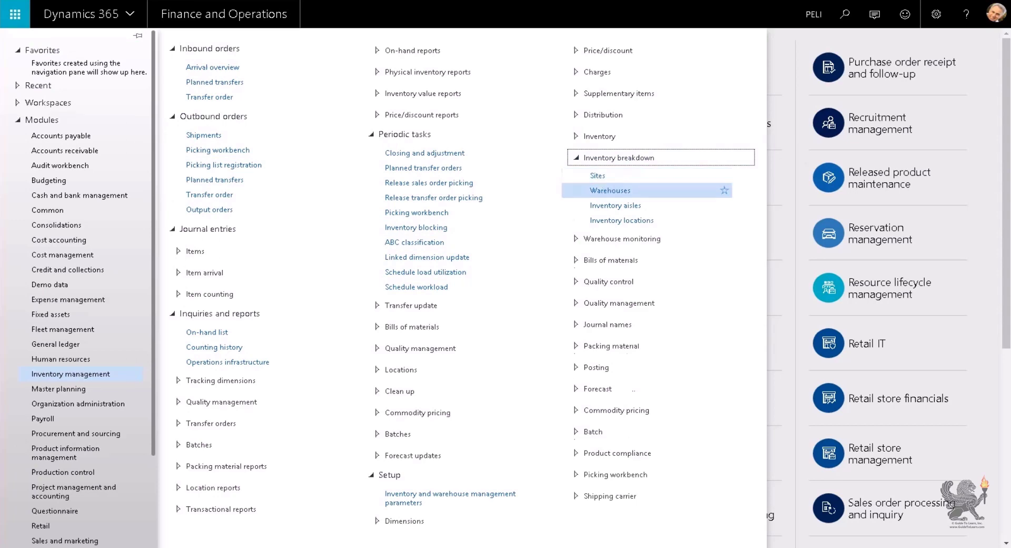
left_click(619, 209)
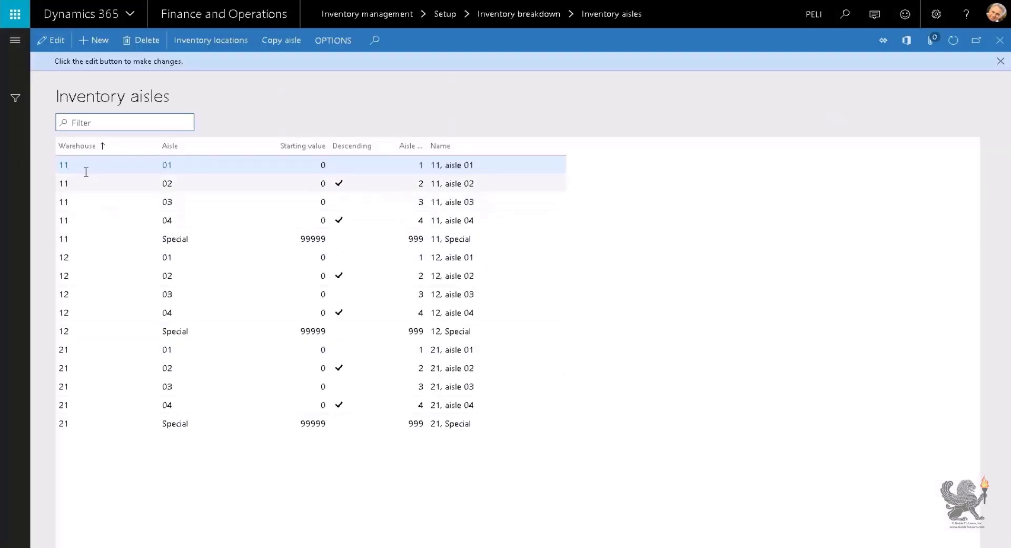
left_click(197, 221)
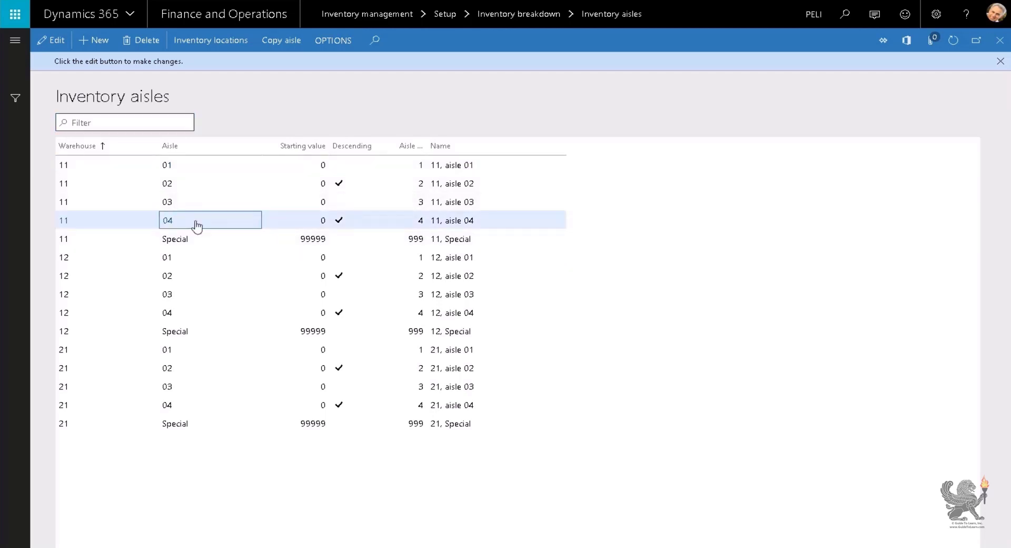
left_click(210, 41)
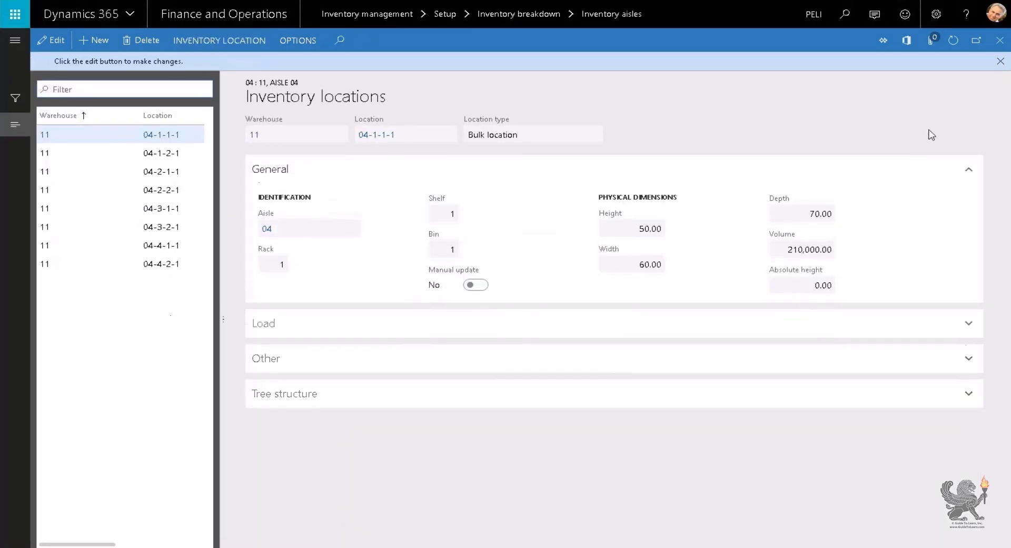
left_click(999, 40)
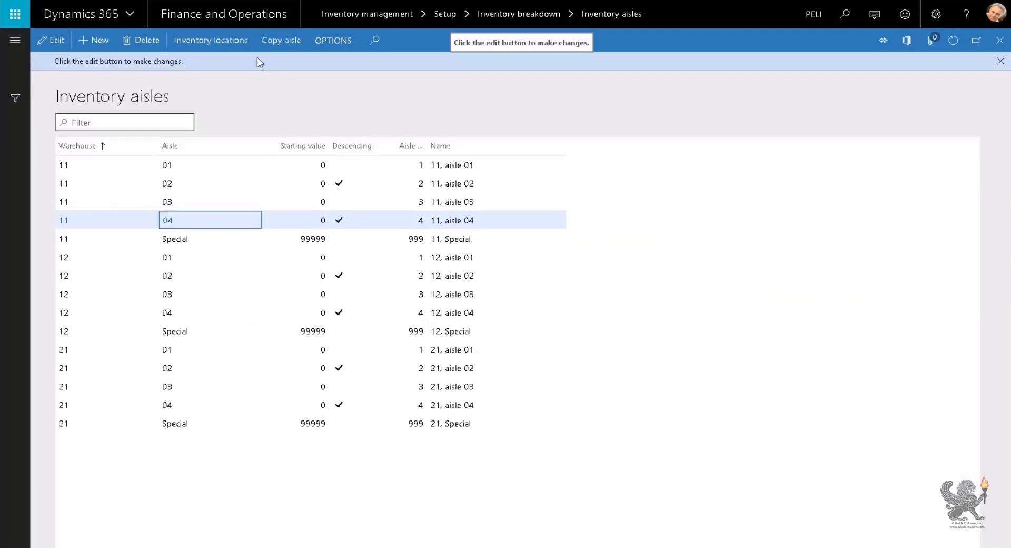
left_click(999, 40)
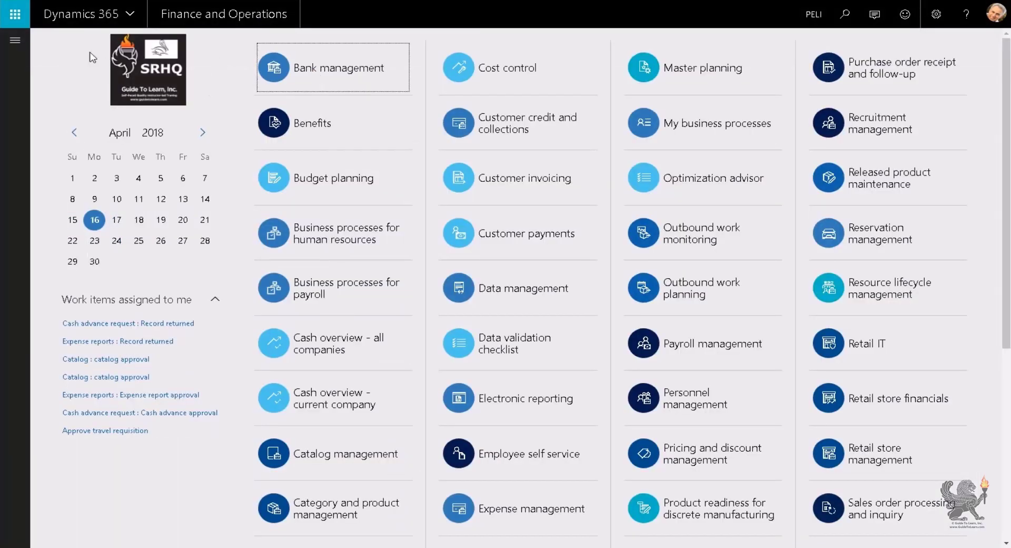
Open the inventory locations list and examine the load details of location 01-1-1-1 in warehouse 11.
left_click(13, 40)
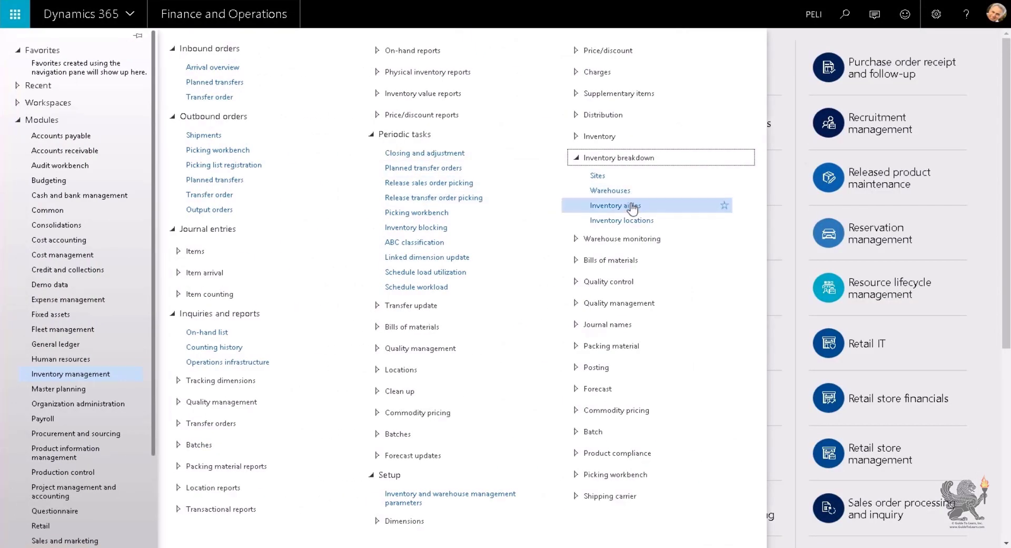
left_click(629, 220)
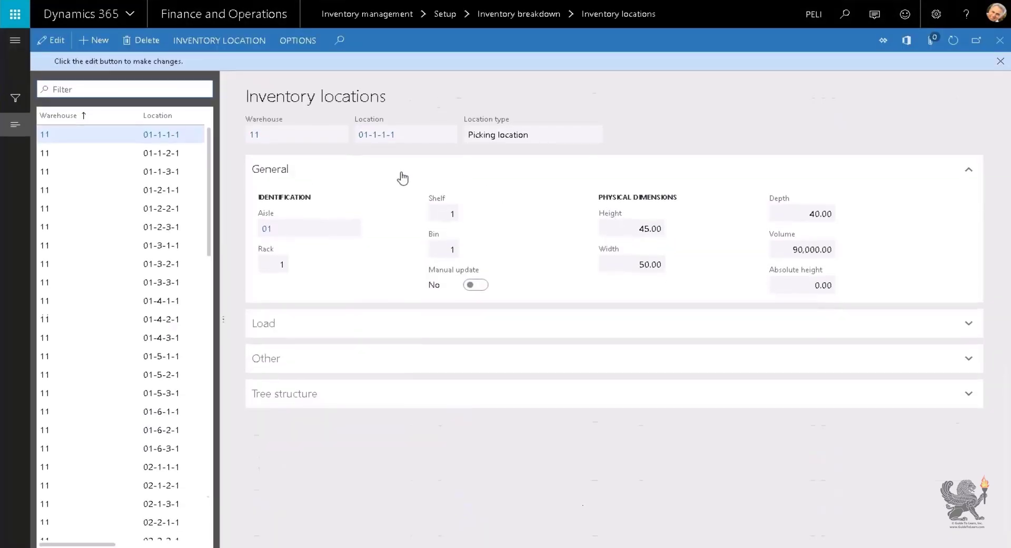
left_click(269, 327)
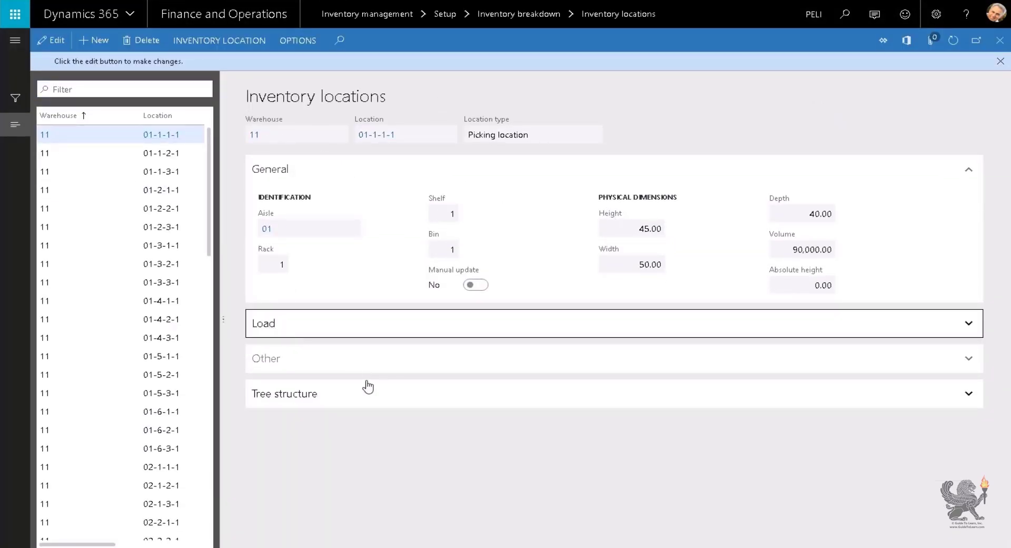
left_click(291, 329)
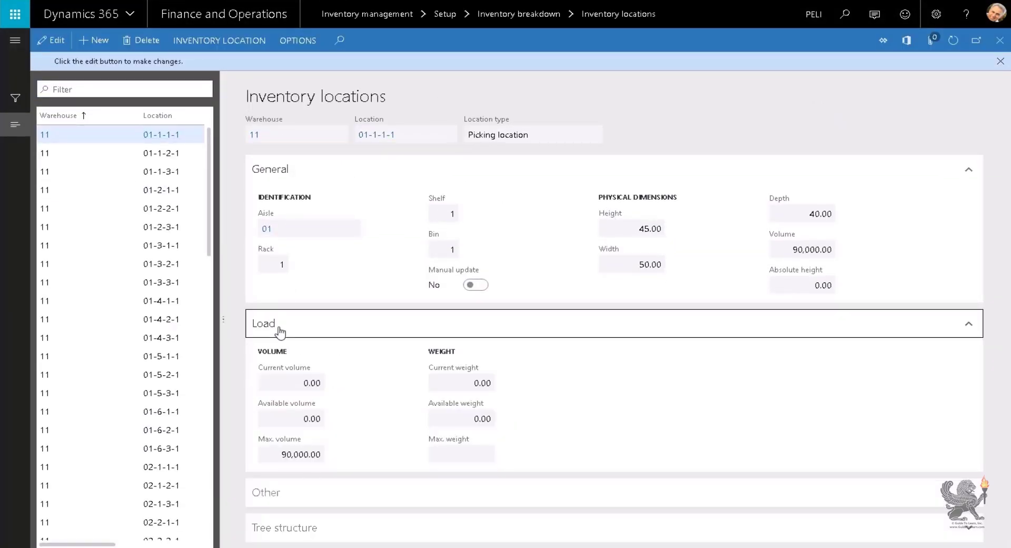
Examine the tree structure of location 01-1-1-1 in warehouse 11 and close the inventory locations form.
left_click(279, 330)
left_click(295, 390)
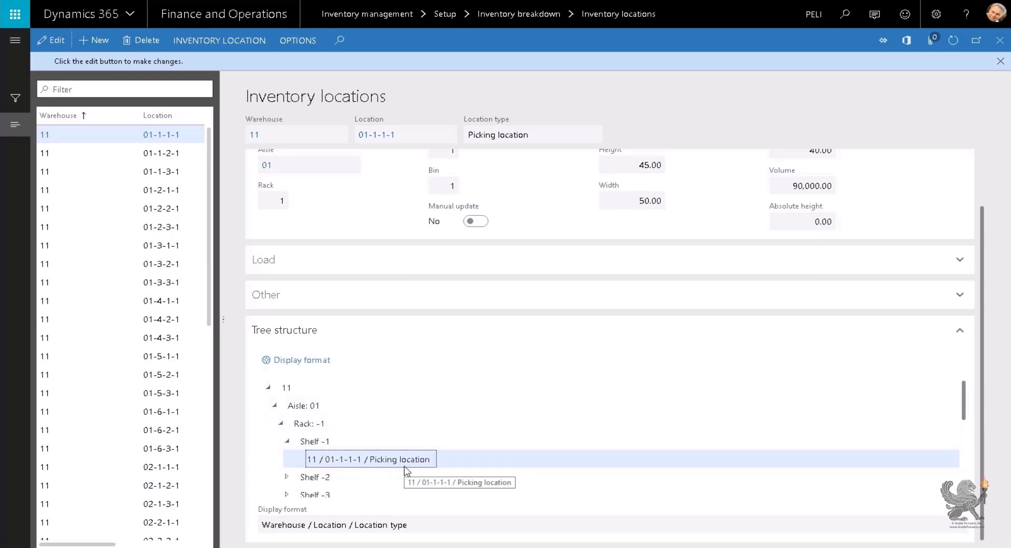
left_click(999, 40)
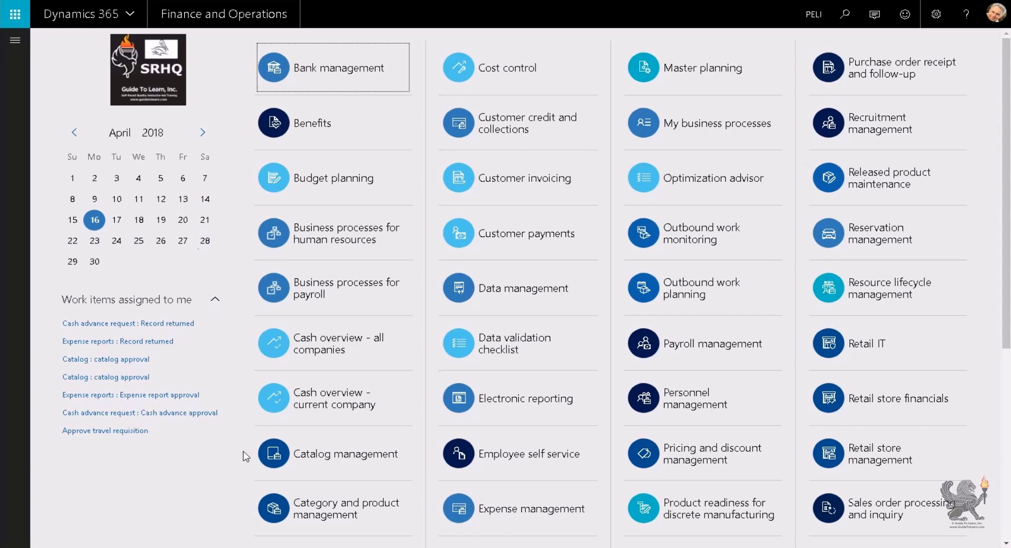
Browse the Inventory management setup pages, hiding the inventory breakdown pages and showing the Inventory group.
left_click(15, 40)
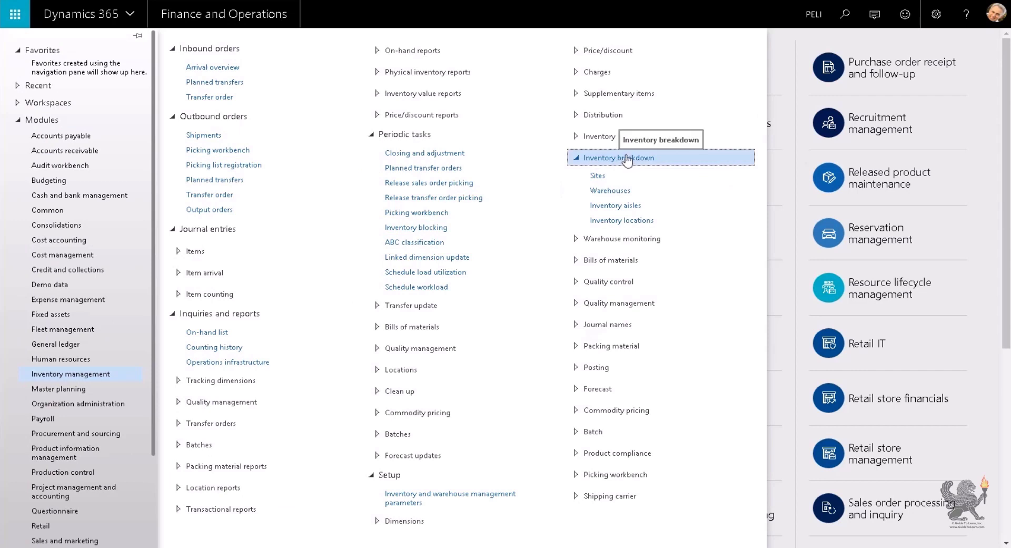
left_click(576, 158)
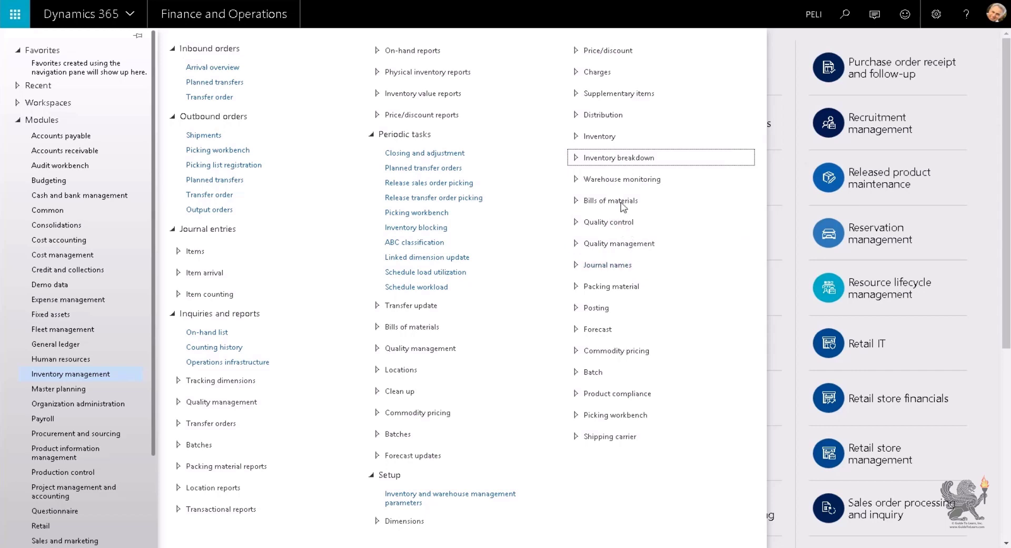
left_click(576, 136)
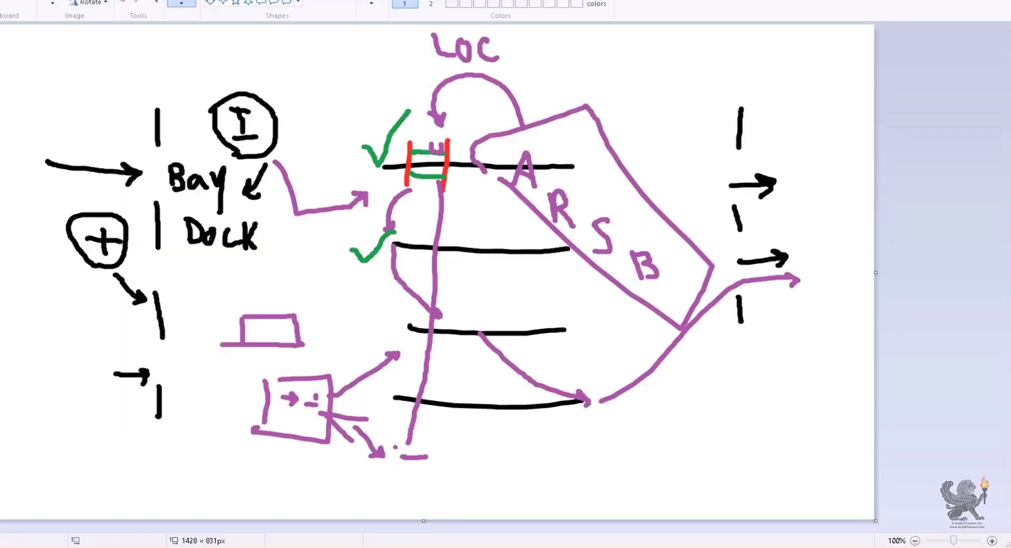
Switch to Paint and start a new blank drawing, discarding the current warehouse sketch without saving.
key("alt+f")
left_click(79, 1)
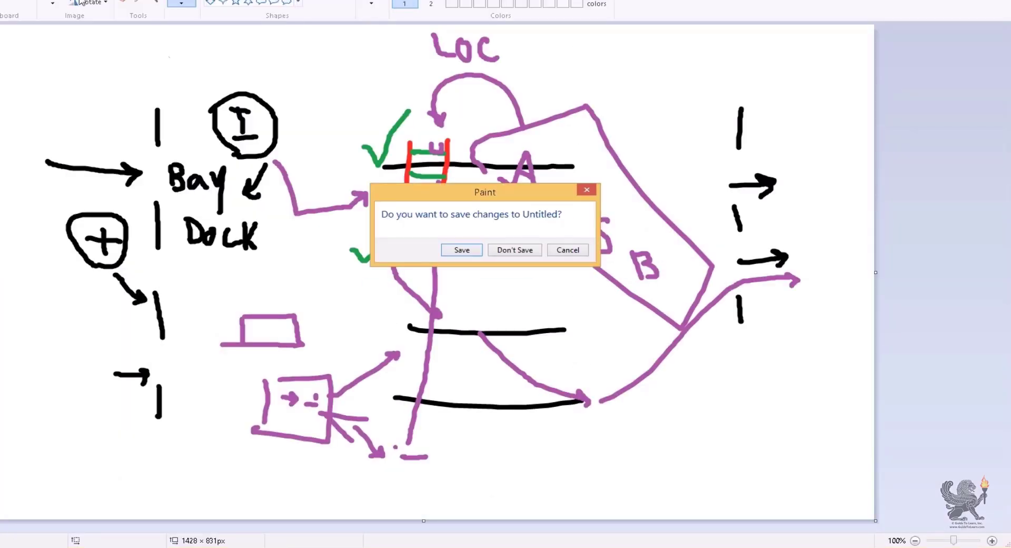
left_click(518, 249)
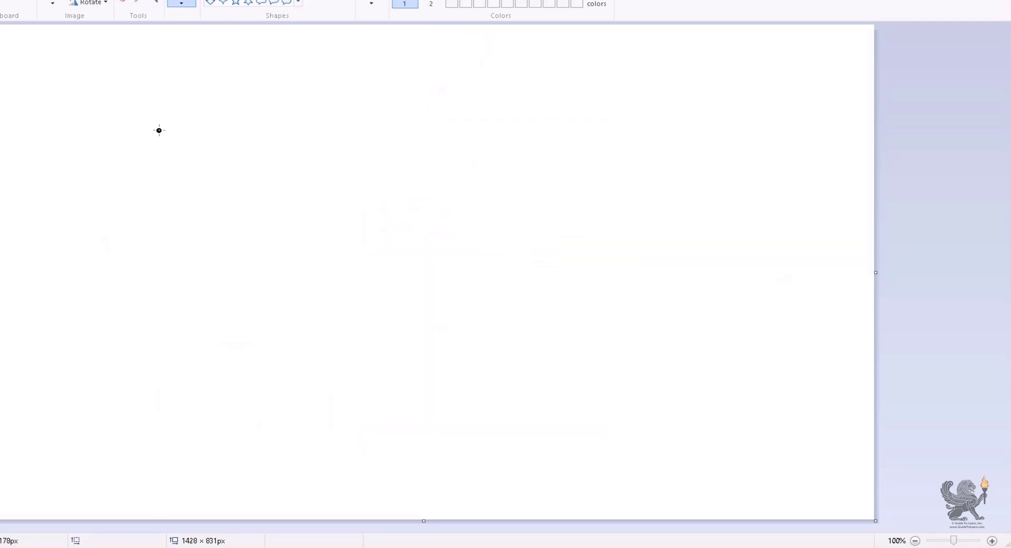
Handwrite "GL" in black on the blank canvas, underline it, and add more brush strokes beneath it.
mouse_move(340, 127)
left_mouse_down()
mouse_move(313, 160)
mouse_move(345, 143)
mouse_move(322, 142)
mouse_move(376, 159)
left_mouse_up()
left_click_drag(311, 174, 377, 182)
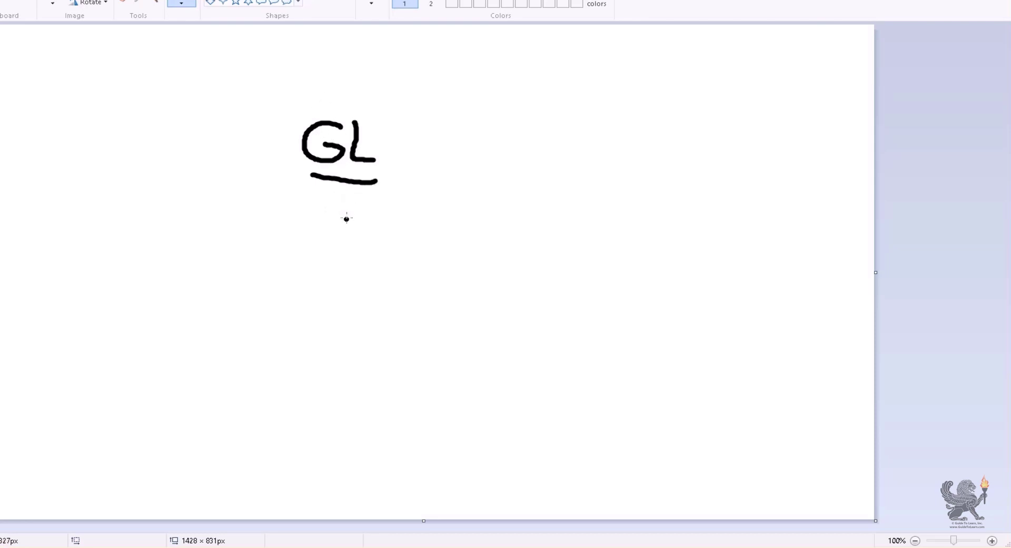
mouse_move(345, 211)
left_mouse_down()
mouse_move(322, 216)
mouse_move(341, 247)
mouse_move(370, 227)
mouse_move(396, 227)
mouse_move(413, 251)
mouse_move(403, 240)
left_mouse_up()
mouse_move(349, 272)
left_mouse_down()
mouse_move(381, 278)
mouse_move(375, 332)
left_mouse_up()
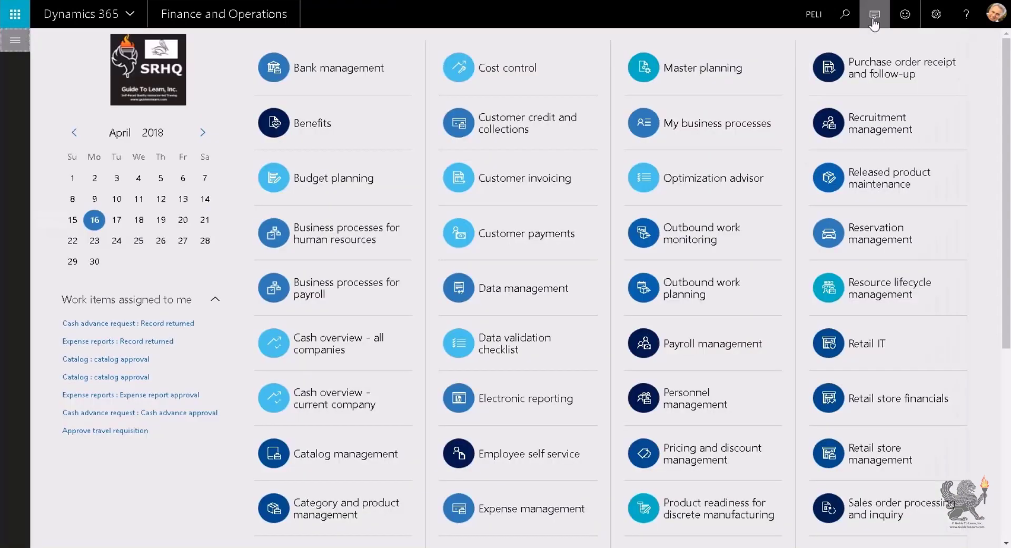
Switch to Dynamics 365, search for "coa", open Chart of accounts, and review the main accounts of Brasil, India and PELI-COA.
left_click(845, 14)
type("coa")
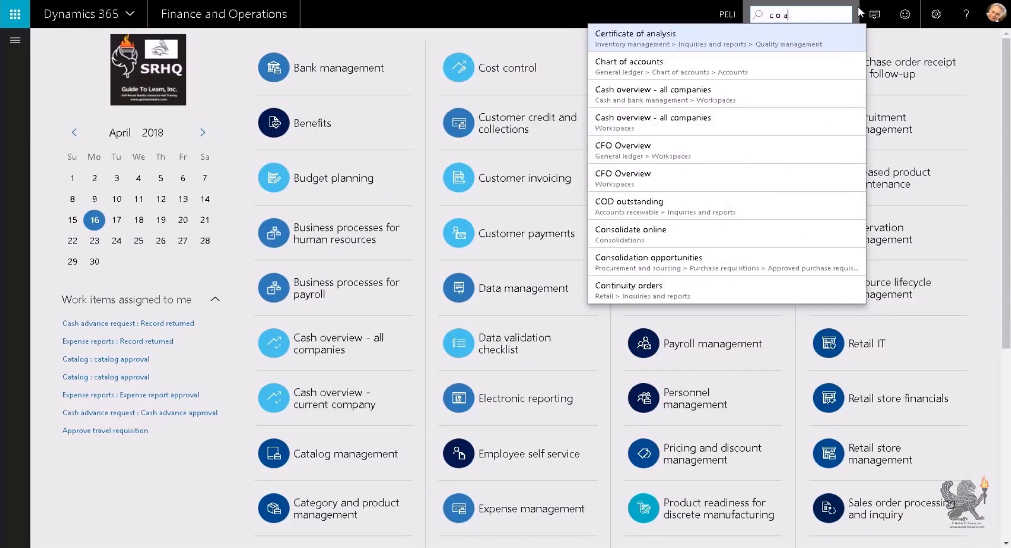
left_click(687, 75)
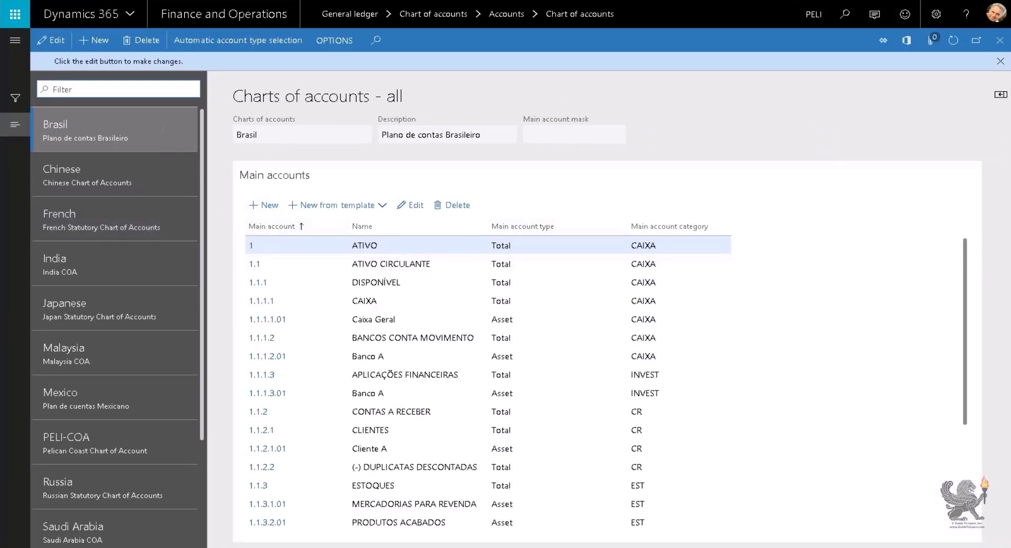
scroll(232, 393, "down", 3)
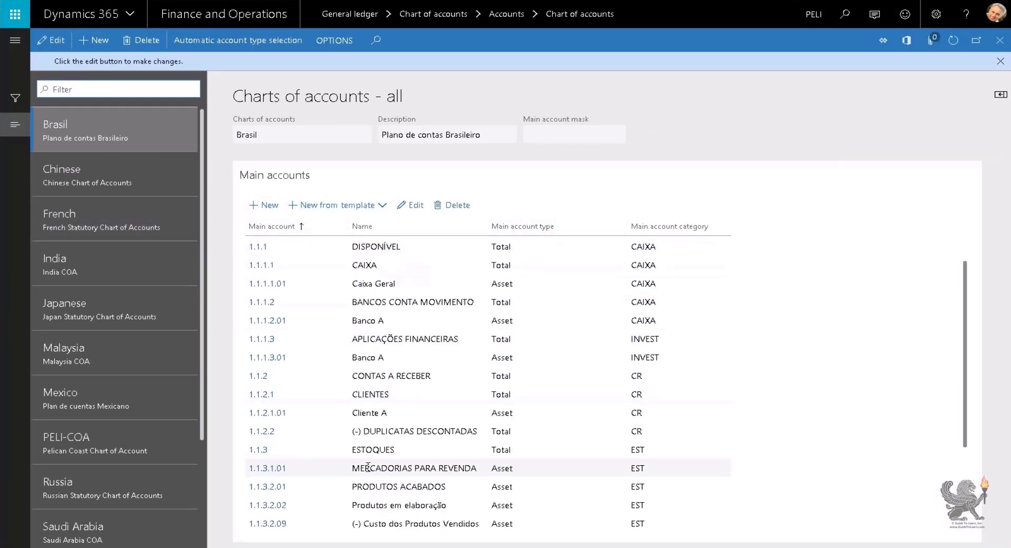
left_click(105, 264)
scroll(120, 308, "down", 2)
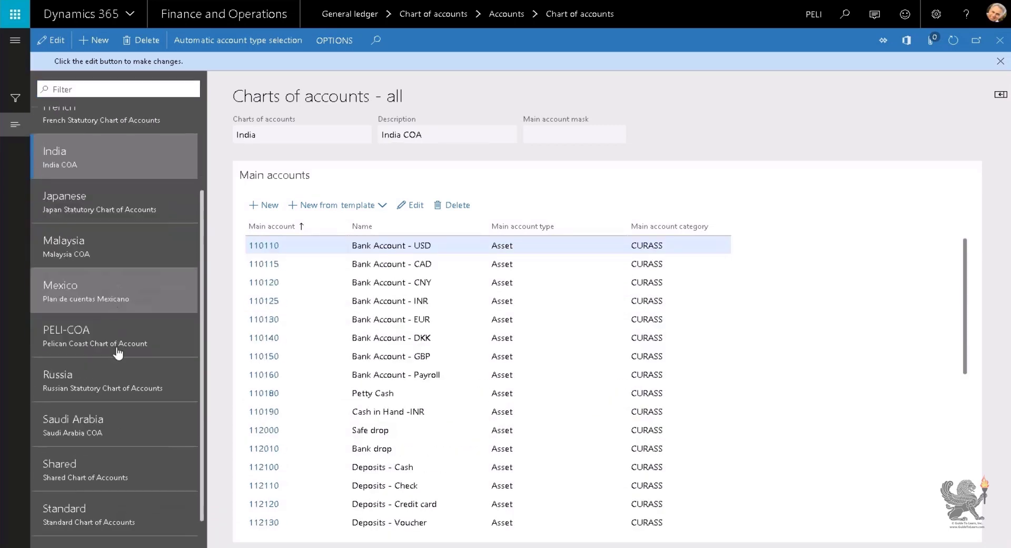
left_click(117, 333)
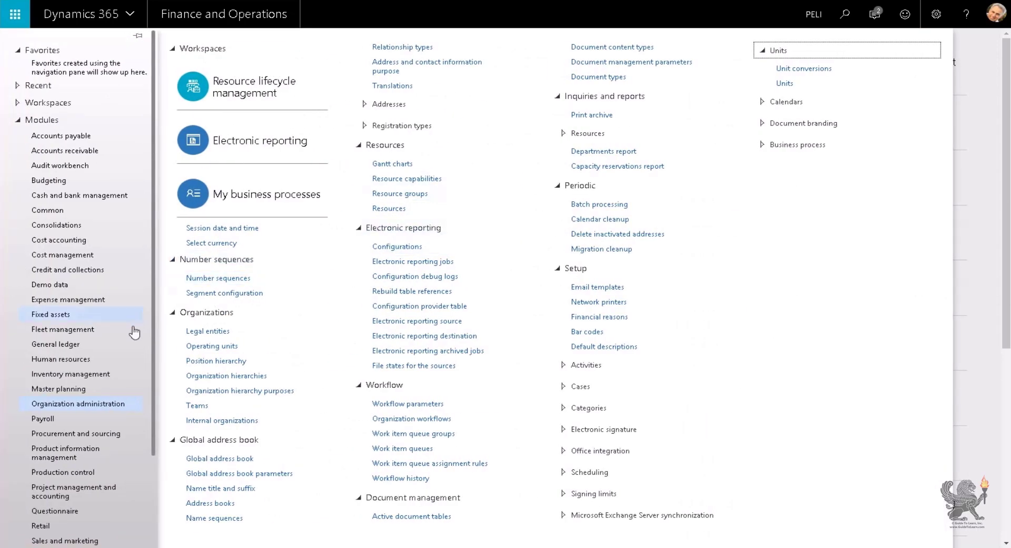
Open the Item groups setup form of the Inventory management module.
left_click(33, 85)
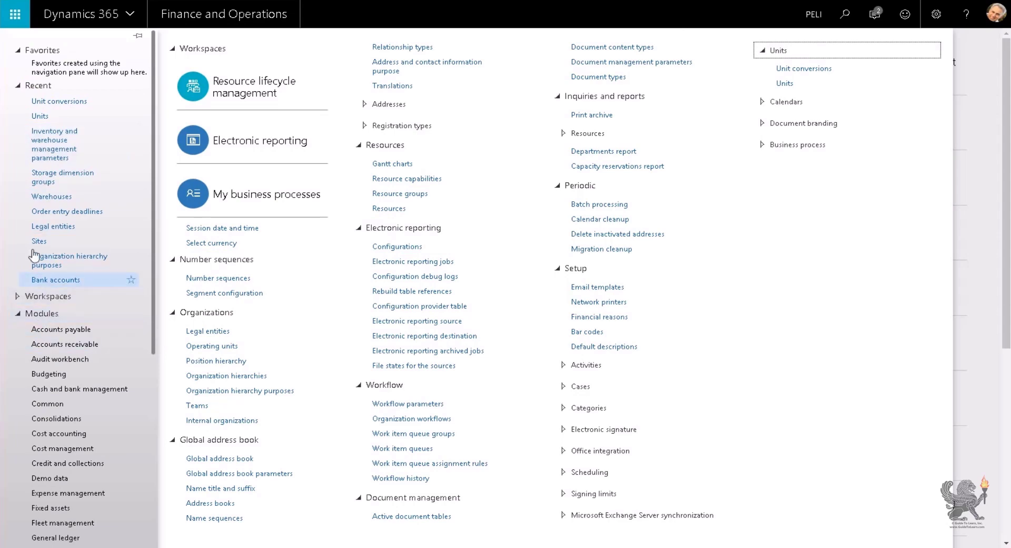
left_click(48, 86)
scroll(68, 319, "down", 3)
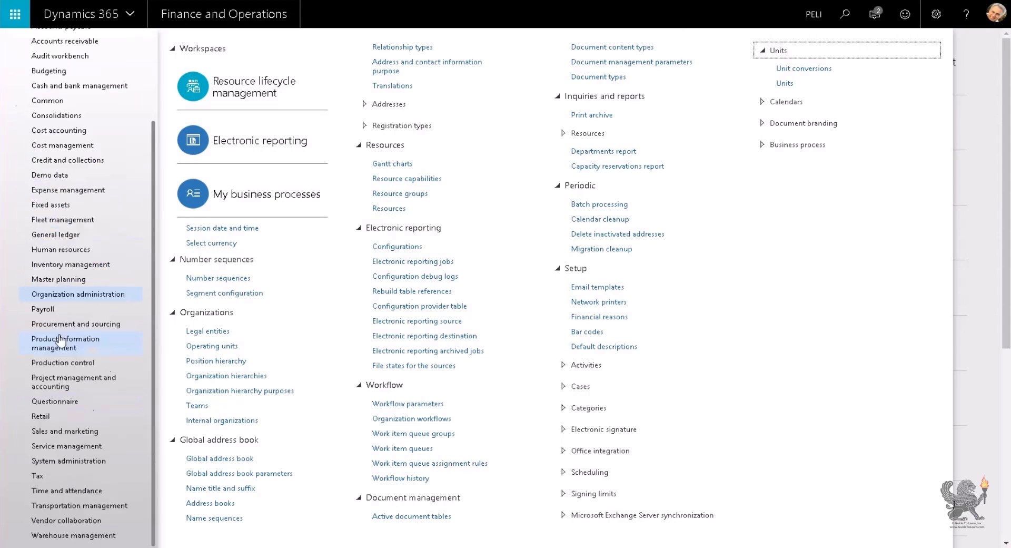
left_click(69, 264)
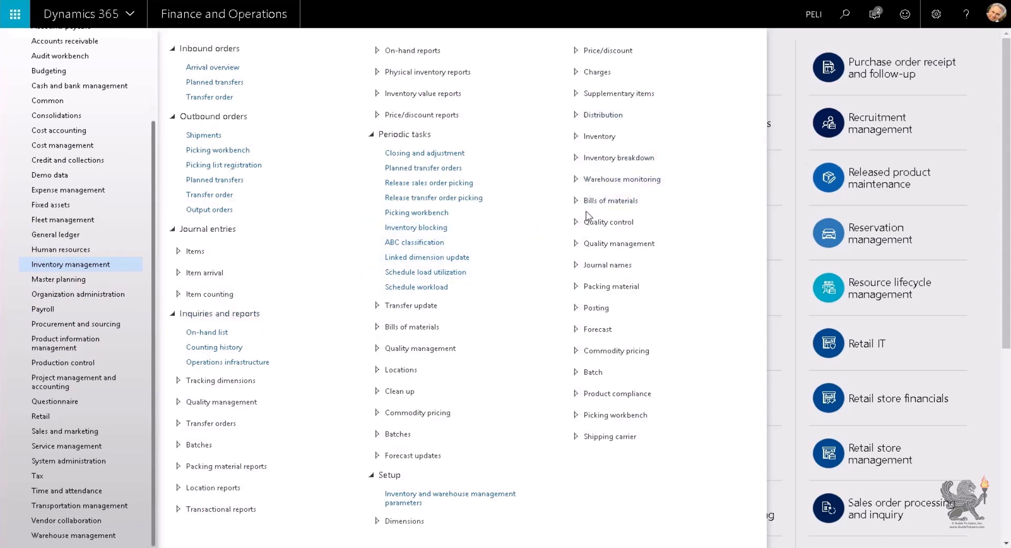
left_click(605, 138)
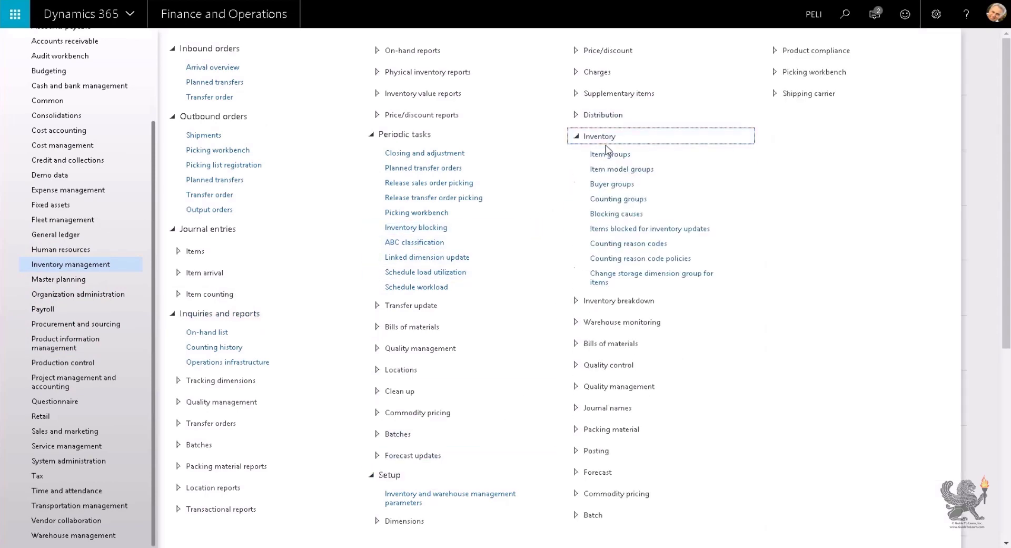
left_click(609, 153)
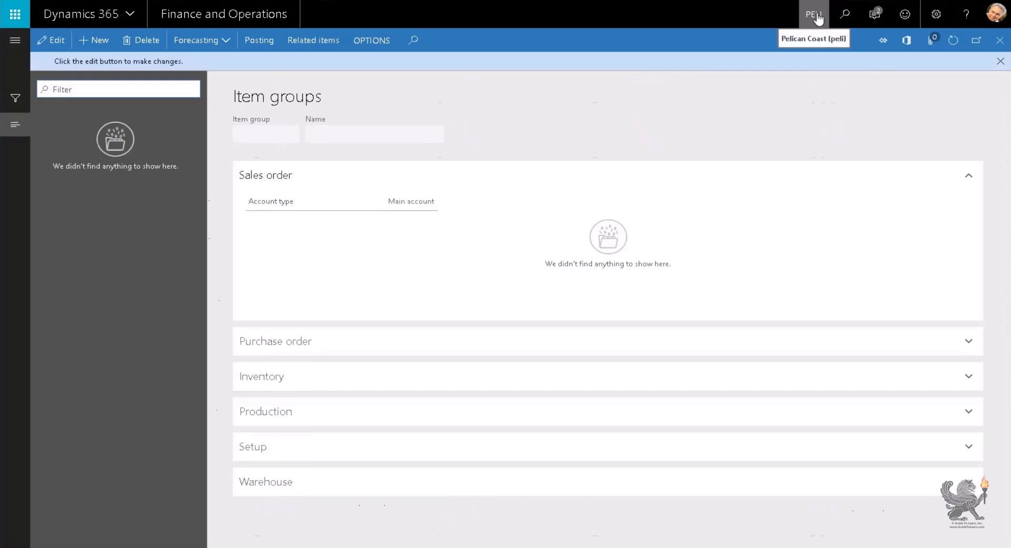